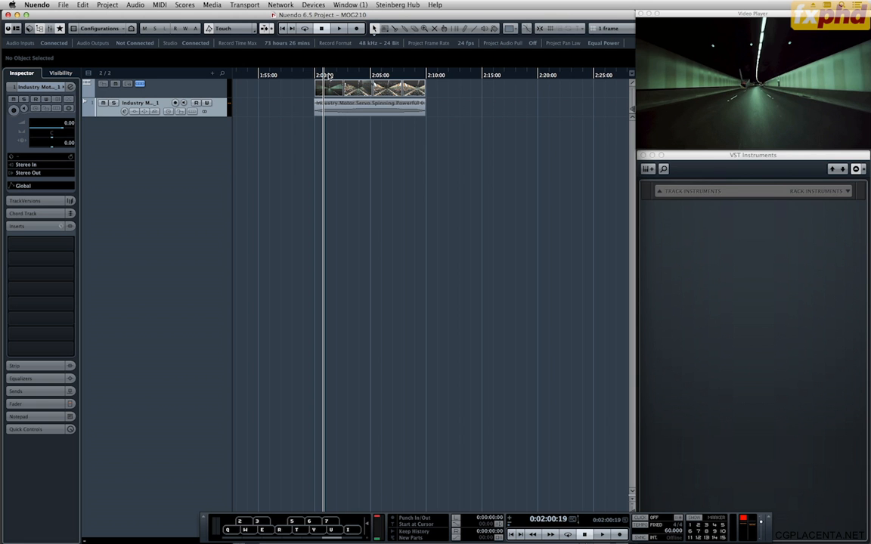
Scrub the tunnel video through its first five seconds and play back the joystick fly-past around 2:02.
{"action": "left_click_drag", "start_coordinate": [327, 75], "coordinate": [374, 74]}
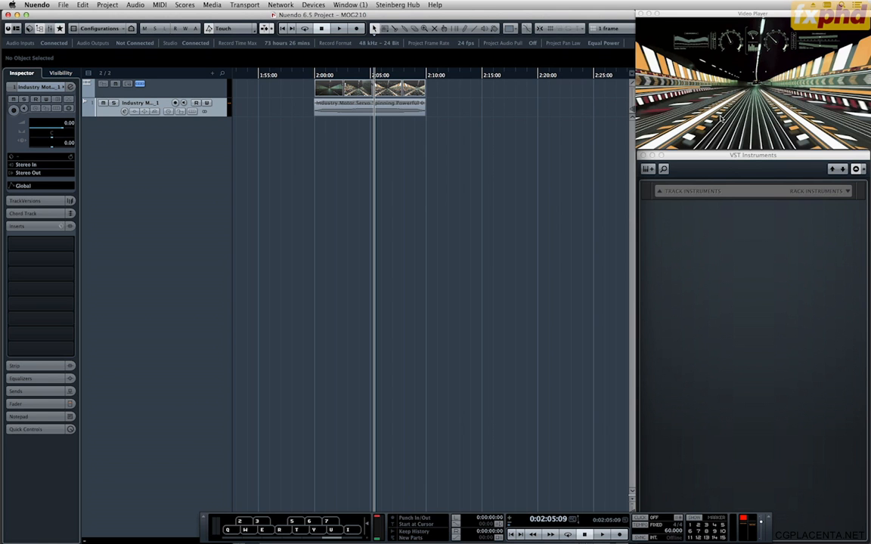
{"action": "mouse_move", "coordinate": [357, 77]}
{"action": "left_mouse_down"}
{"action": "mouse_move", "coordinate": [317, 84]}
{"action": "mouse_move", "coordinate": [347, 86]}
{"action": "mouse_move", "coordinate": [344, 75]}
{"action": "left_mouse_up"}
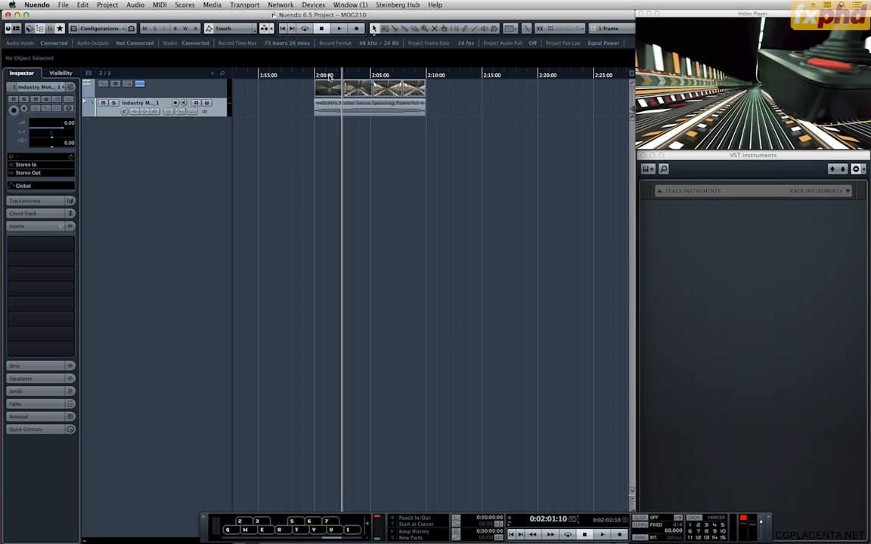
{"action": "mouse_move", "coordinate": [340, 76]}
{"action": "left_mouse_down"}
{"action": "mouse_move", "coordinate": [327, 76]}
{"action": "mouse_move", "coordinate": [375, 78]}
{"action": "mouse_move", "coordinate": [339, 78]}
{"action": "left_mouse_up"}
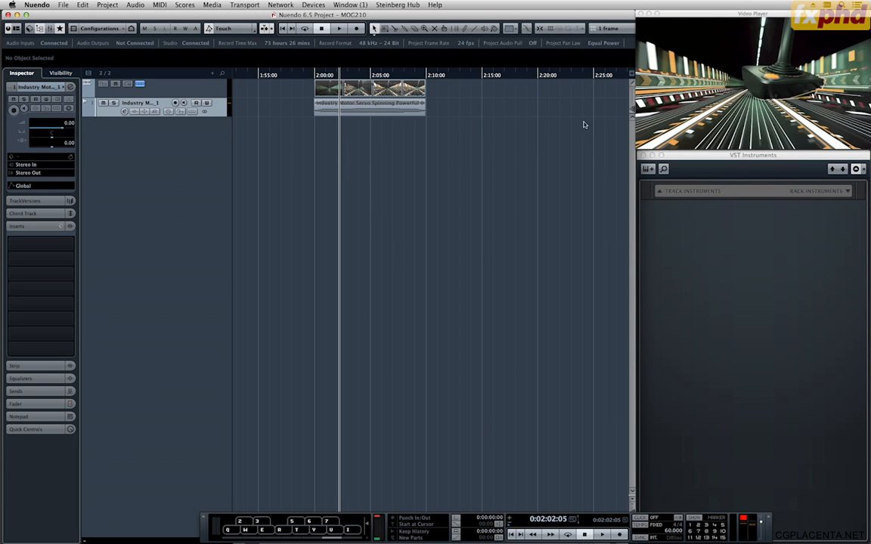
{"action": "left_click", "coordinate": [333, 75]}
{"action": "key", "text": "space"}
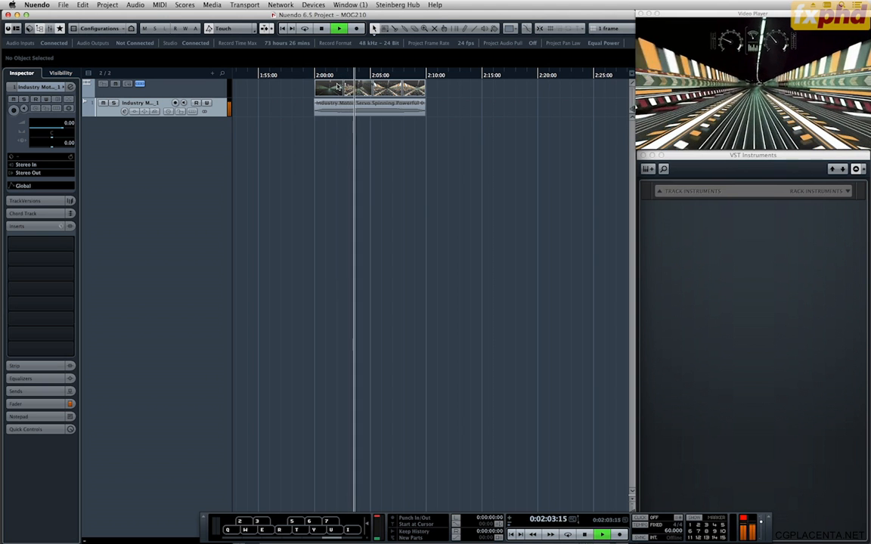
{"action": "key", "text": "space"}
{"action": "left_click_drag", "start_coordinate": [351, 76], "coordinate": [339, 76]}
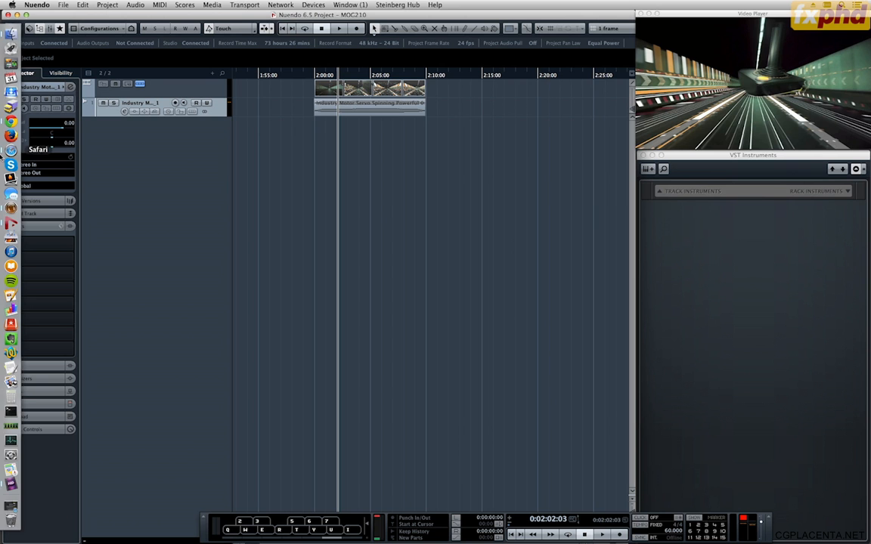
Switch to Safari to review Plogue's chipsounds 8-bit soft synth page, including its overview and chip list, and return to Nuendo.
{"action": "left_click", "coordinate": [11, 149]}
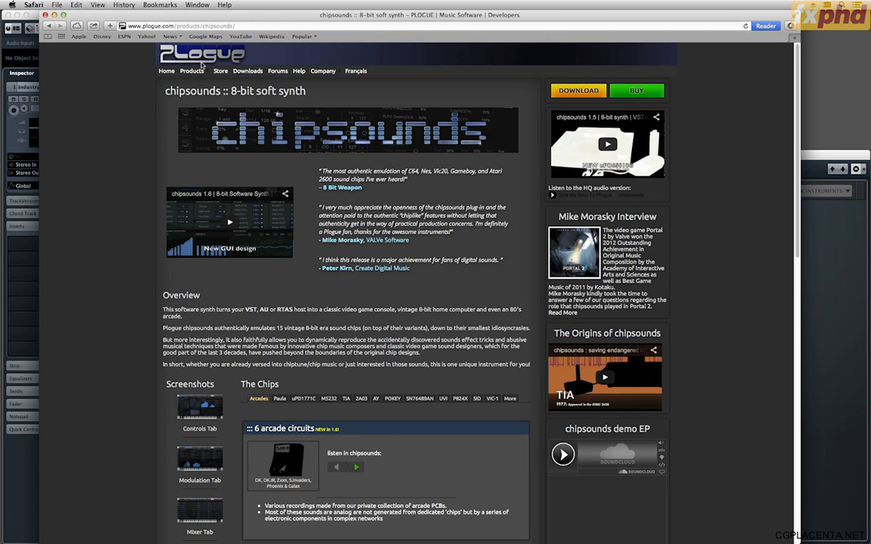
{"action": "mouse_move", "coordinate": [186, 70]}
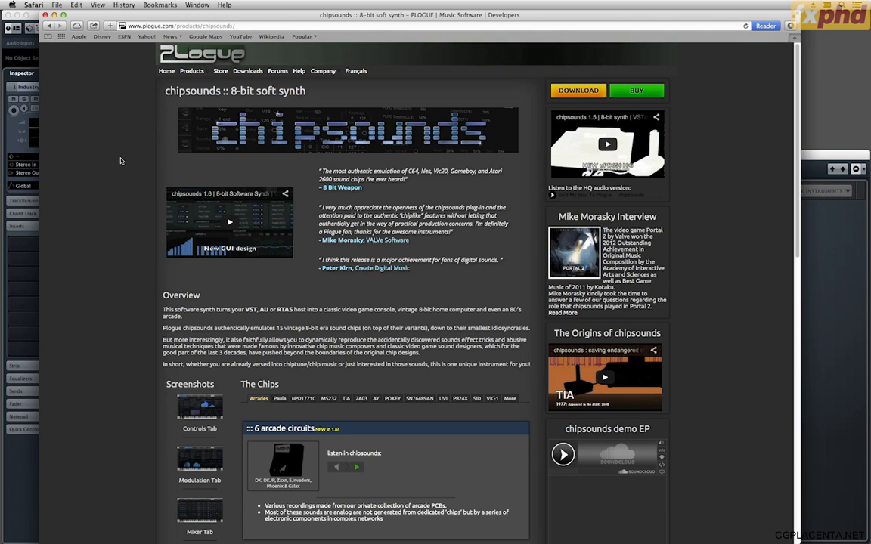
{"action": "left_click_drag", "start_coordinate": [276, 330], "coordinate": [362, 333]}
{"action": "left_click", "coordinate": [363, 336]}
{"action": "scroll", "coordinate": [401, 419], "scroll_direction": "down", "scroll_amount": 3}
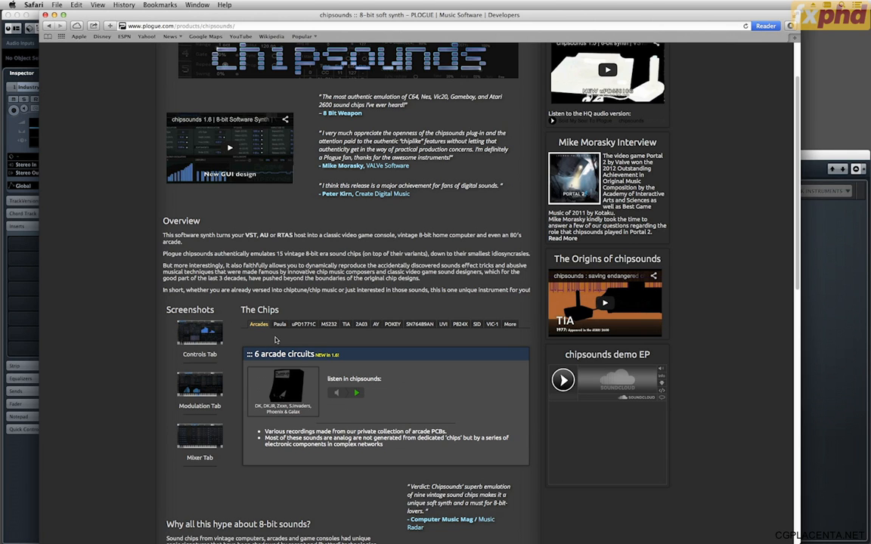
{"action": "scroll", "coordinate": [276, 340], "scroll_direction": "up", "scroll_amount": 1}
{"action": "scroll", "coordinate": [278, 340], "scroll_direction": "down", "scroll_amount": 5}
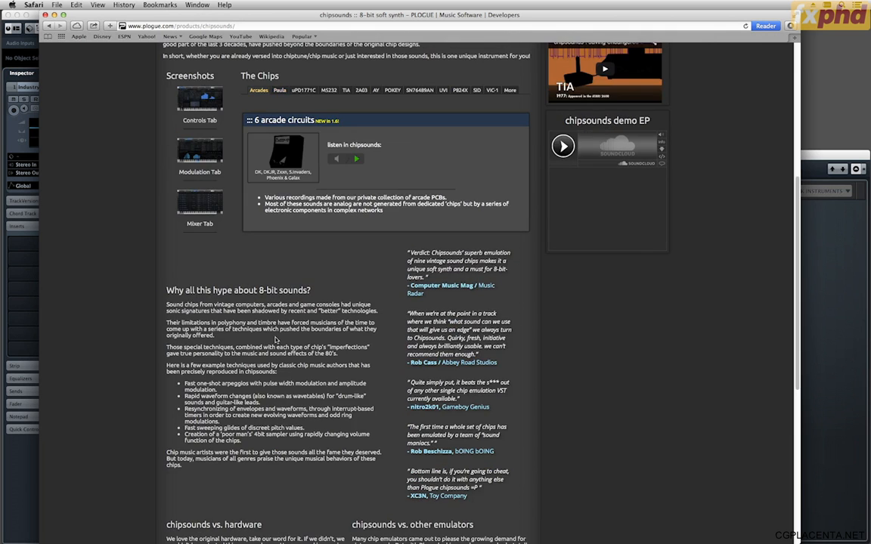
{"action": "scroll", "coordinate": [278, 339], "scroll_direction": "up", "scroll_amount": 6}
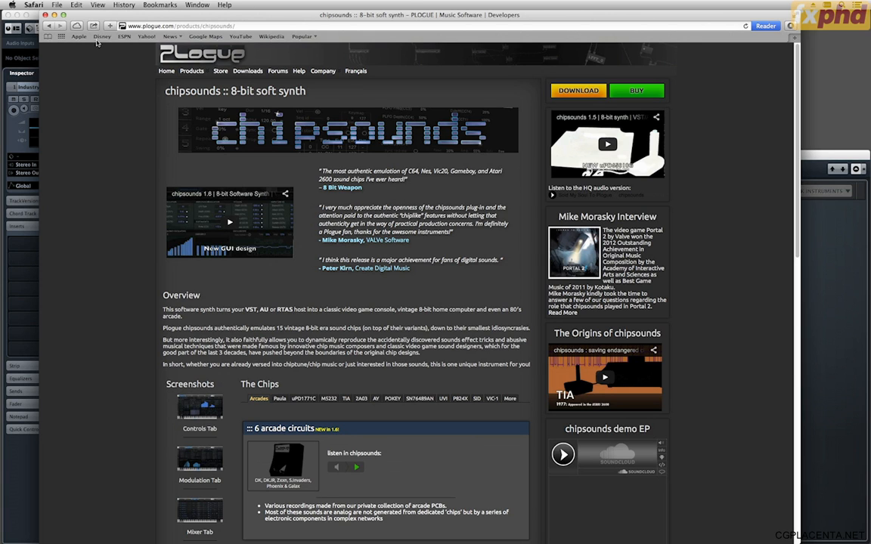
{"action": "left_click", "coordinate": [49, 15]}
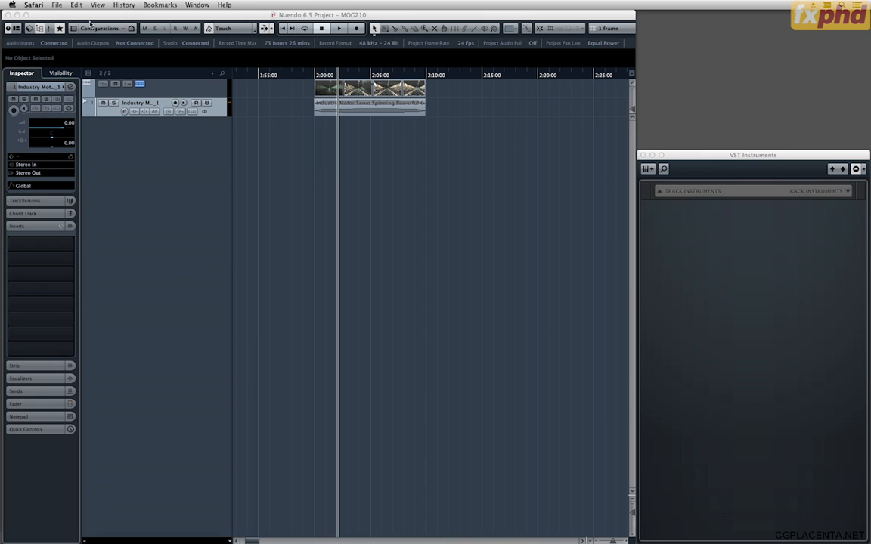
{"action": "left_click", "coordinate": [417, 267]}
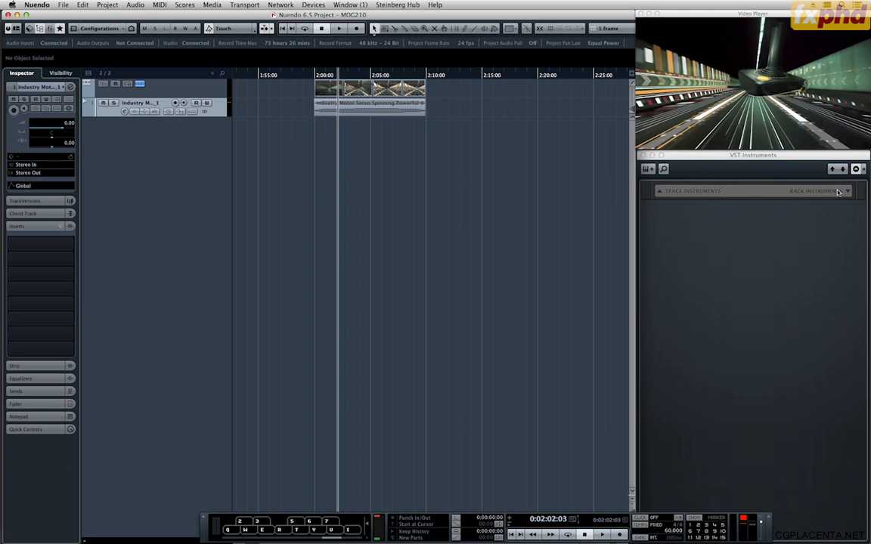
Load the chipsounds instrument into the VST Instruments rack and create a MIDI track assigned to it.
{"action": "left_click", "coordinate": [810, 204]}
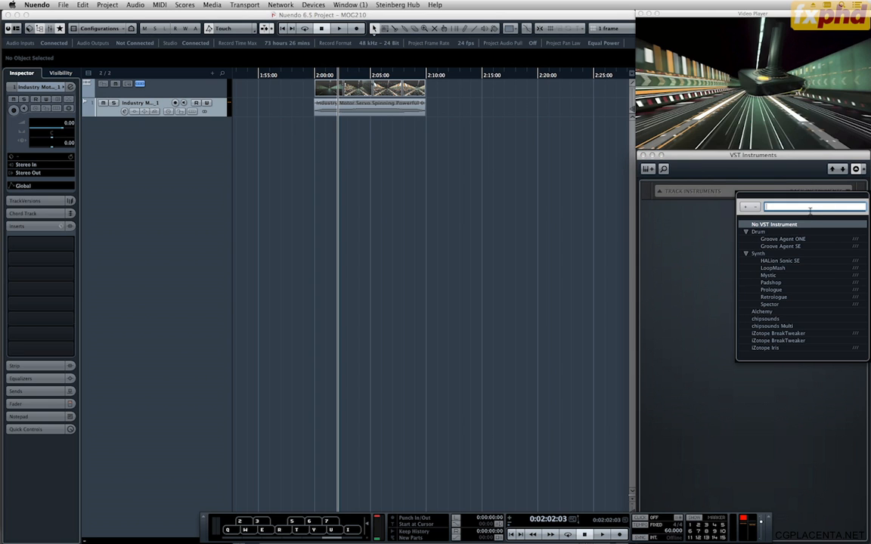
{"action": "left_click", "coordinate": [771, 323]}
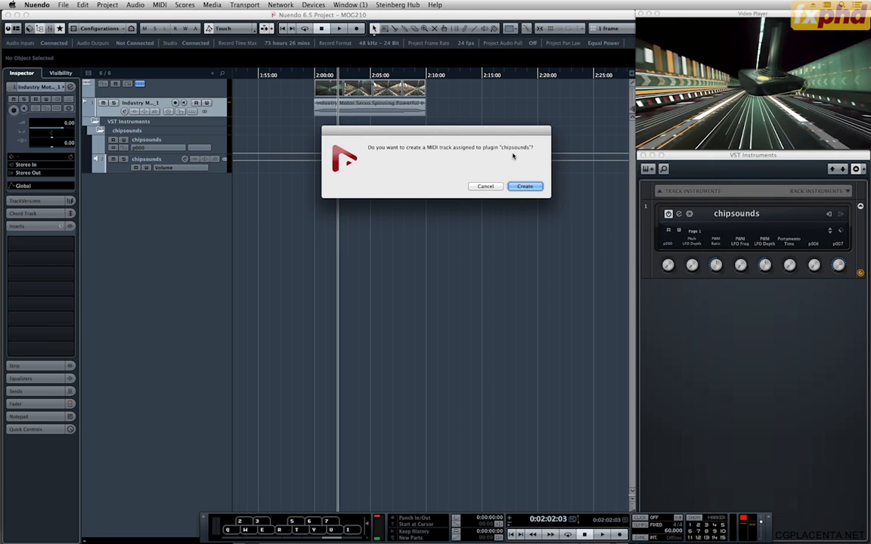
{"action": "left_click", "coordinate": [523, 187]}
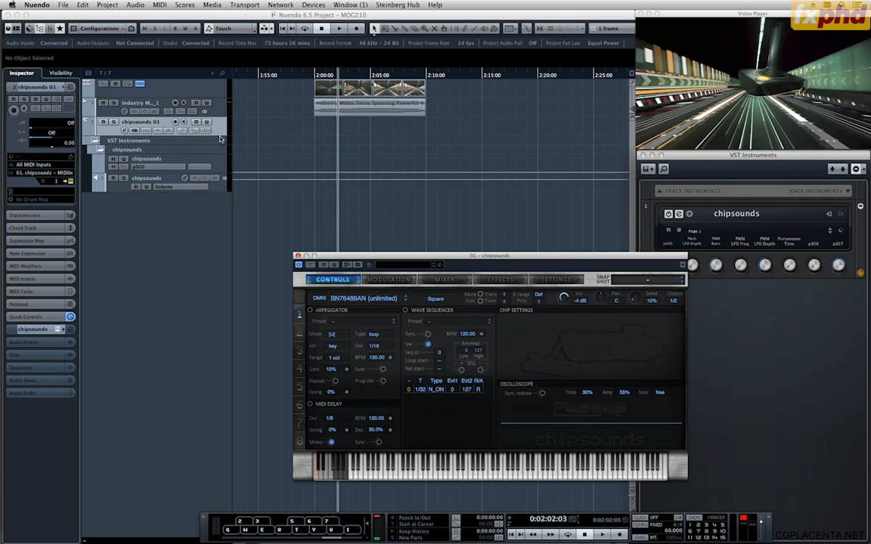
Enlarge the chipsounds 01 MIDI track and the chipsounds output track in the track list, shifting the instrument window aside.
{"action": "left_click_drag", "start_coordinate": [225, 137], "coordinate": [228, 169]}
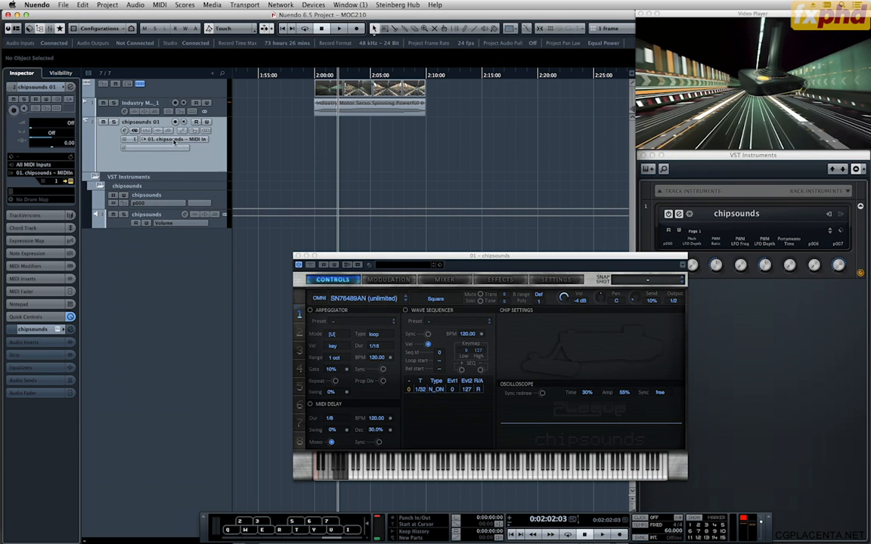
{"action": "left_click_drag", "start_coordinate": [422, 257], "coordinate": [396, 250]}
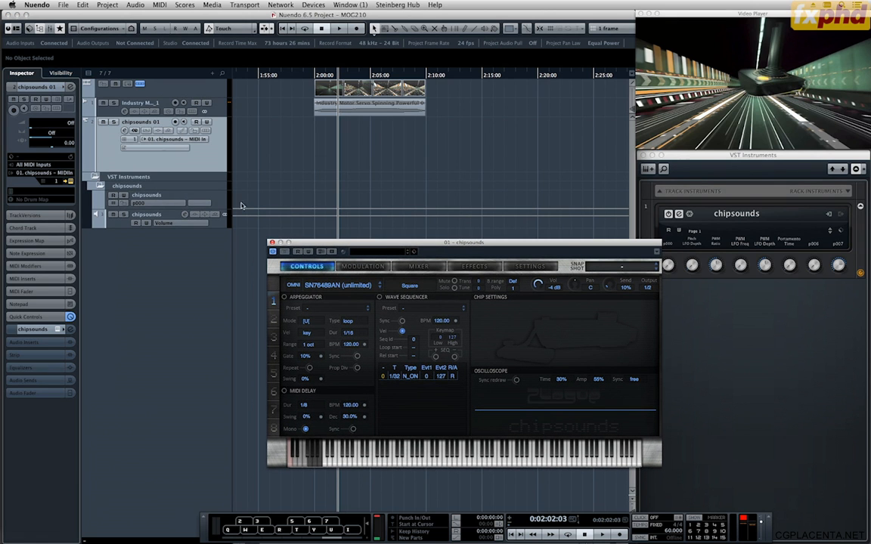
{"action": "left_click", "coordinate": [103, 214]}
{"action": "left_click_drag", "start_coordinate": [117, 281], "coordinate": [118, 283]}
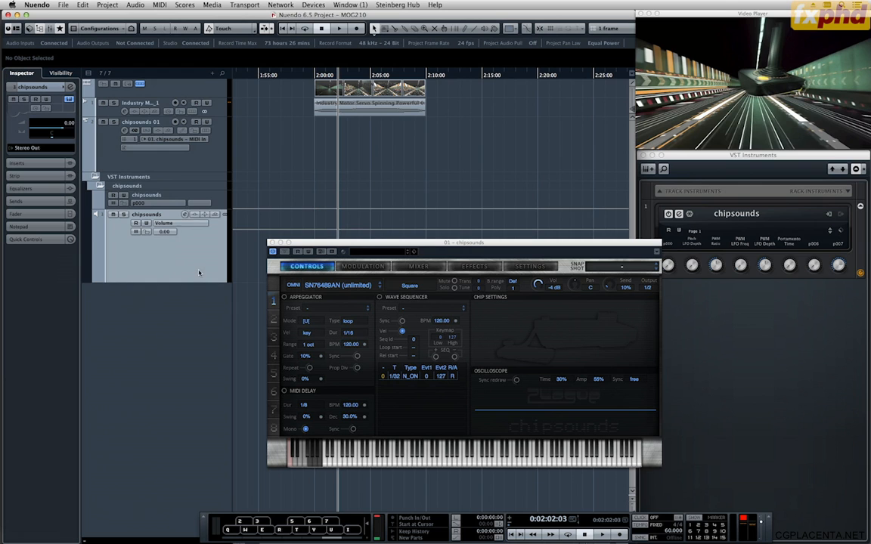
{"action": "left_click", "coordinate": [165, 195]}
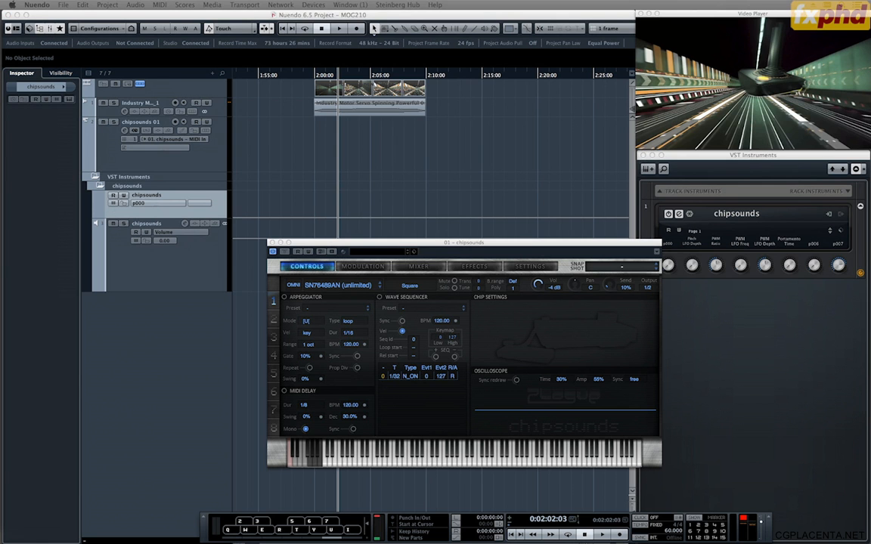
Open the MixConsole clear of the transport bar and chipsounds window, and expand its routing section.
{"action": "key", "text": "F3"}
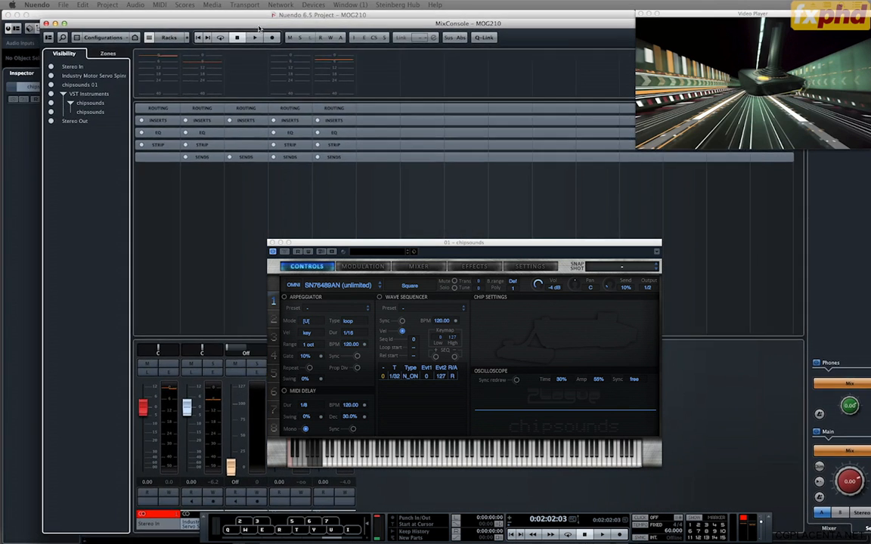
{"action": "left_click_drag", "start_coordinate": [251, 31], "coordinate": [243, 29]}
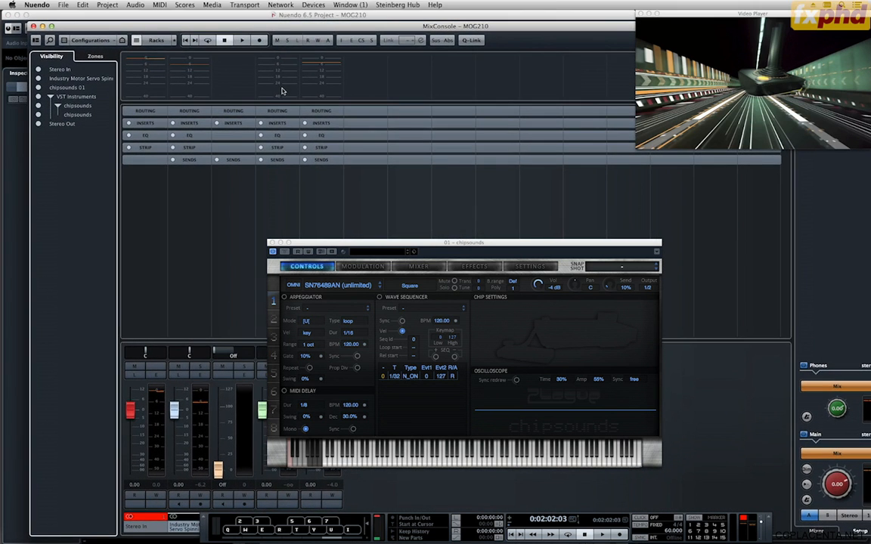
{"action": "key", "text": "F2"}
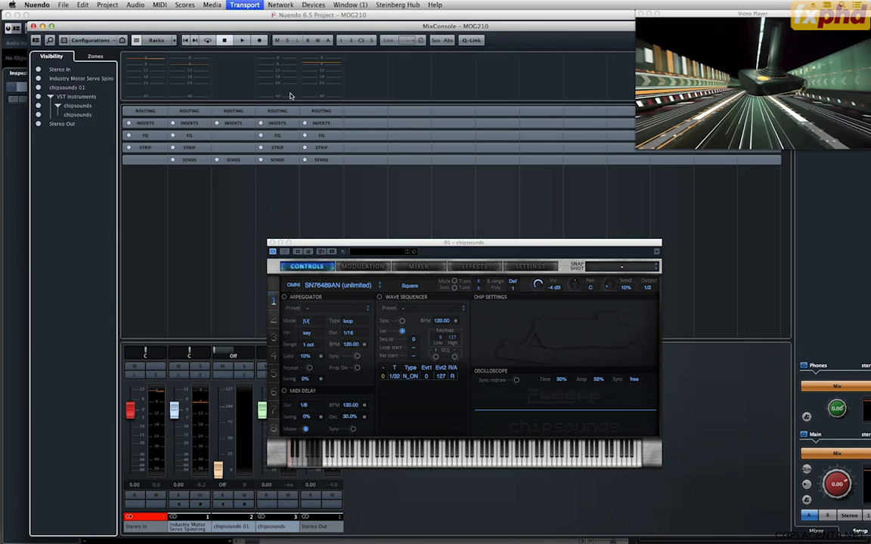
{"action": "left_click", "coordinate": [272, 243]}
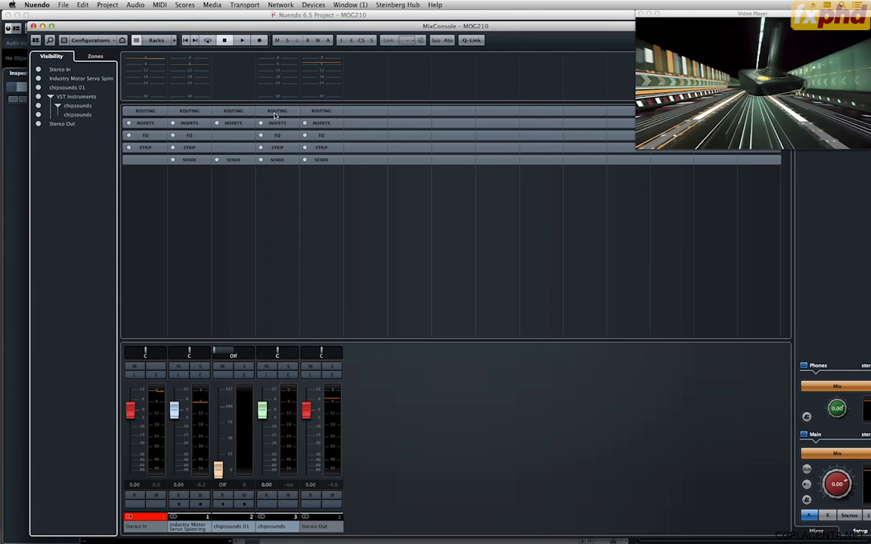
{"action": "left_click", "coordinate": [250, 111]}
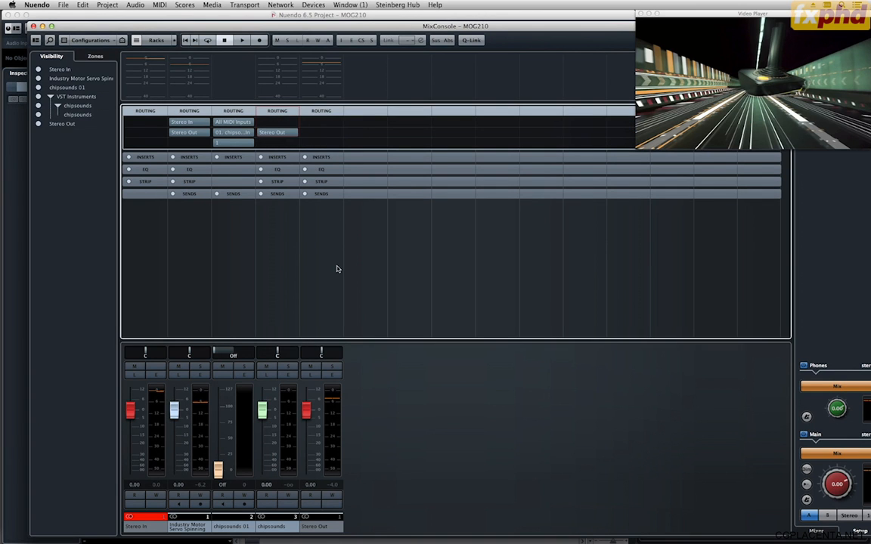
Add one stereo audio track named Record from the MixConsole.
{"action": "right_click", "coordinate": [382, 425]}
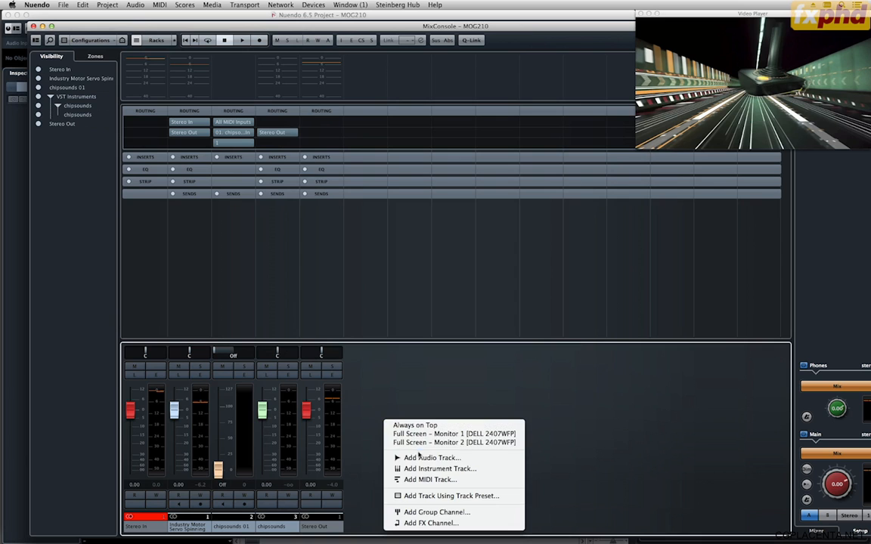
{"action": "left_click", "coordinate": [420, 459]}
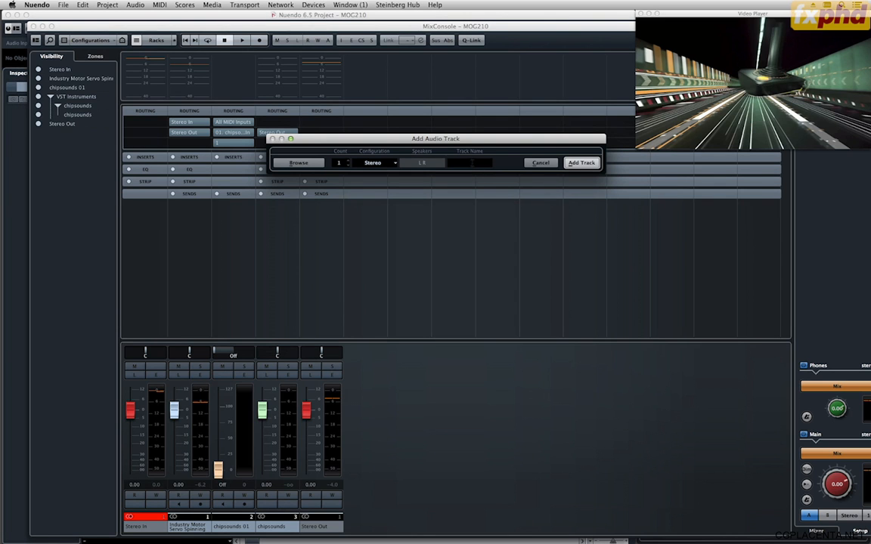
{"action": "left_click", "coordinate": [472, 163]}
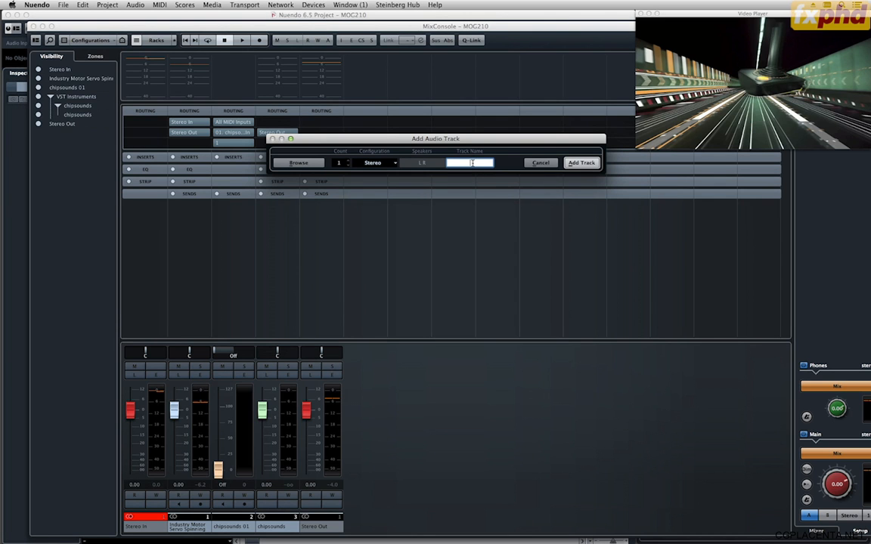
{"action": "type", "text": "Record"}
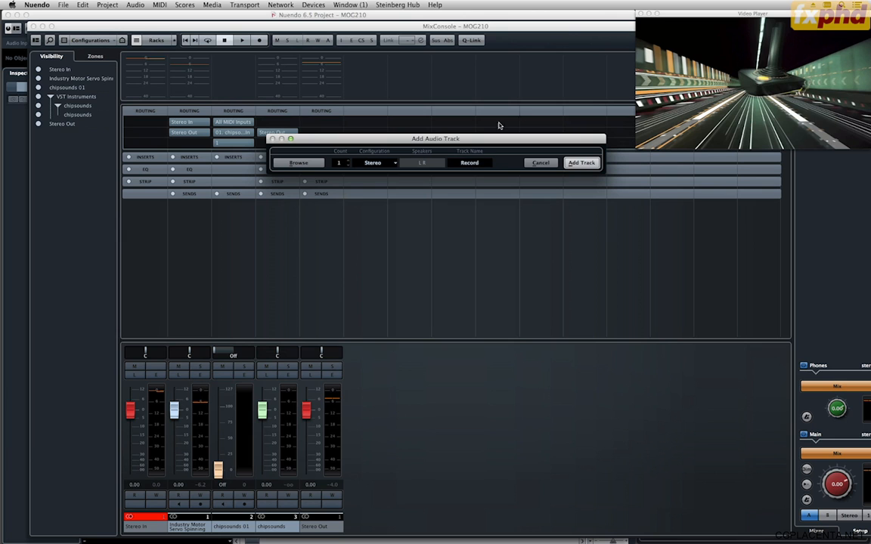
{"action": "left_click", "coordinate": [581, 163]}
Add one stereo group channel named Record to the MixConsole.
{"action": "right_click", "coordinate": [406, 389]}
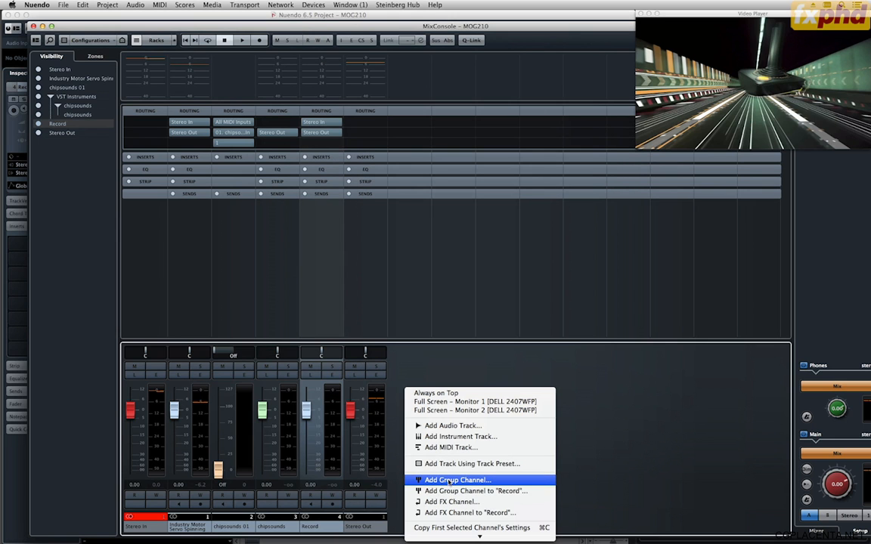
{"action": "left_click", "coordinate": [451, 481]}
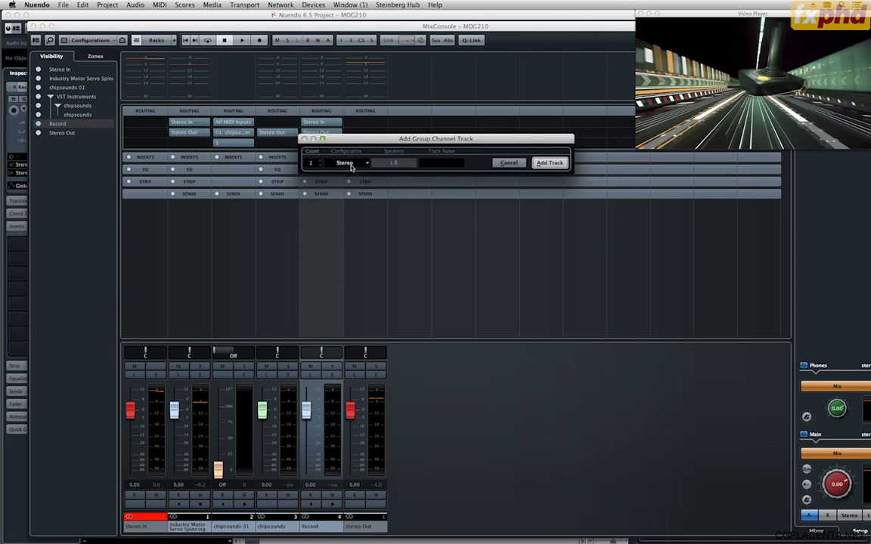
{"action": "left_click", "coordinate": [456, 166]}
{"action": "type", "text": "Reco"}
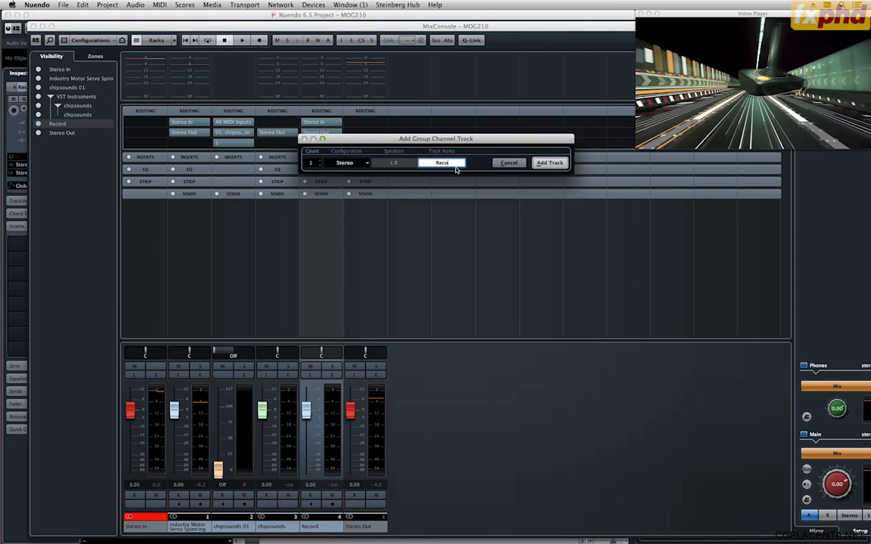
{"action": "type", "text": "rd"}
{"action": "key", "text": "Return"}
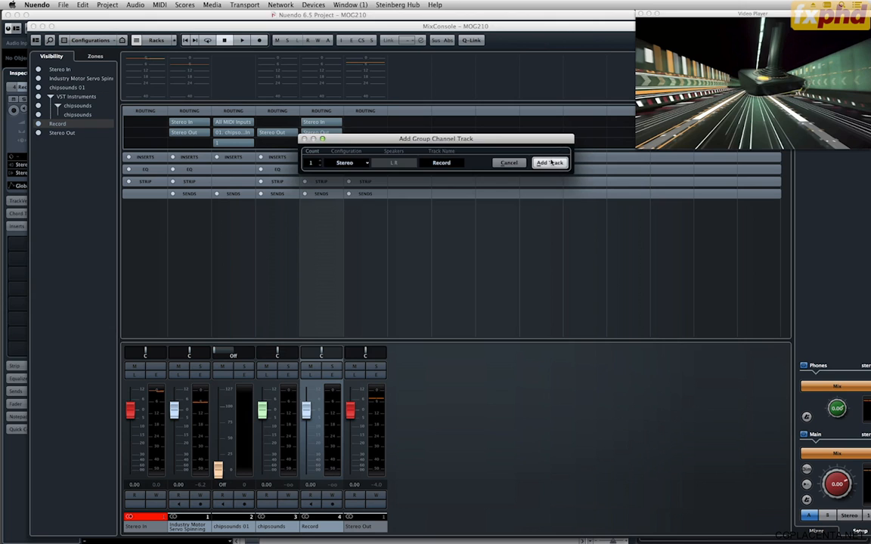
{"action": "left_click", "coordinate": [551, 163]}
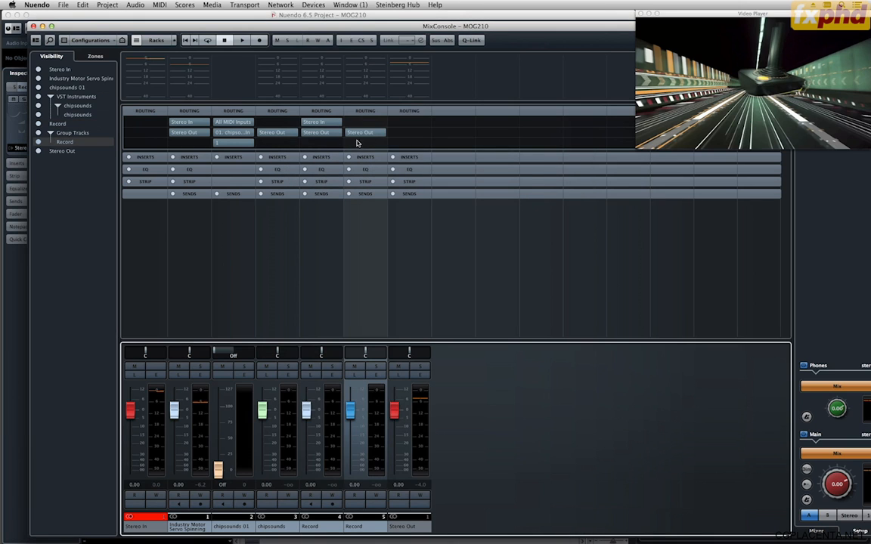
Rename the Record audio channel as Chipsound-Record.
{"action": "double_click", "coordinate": [316, 527]}
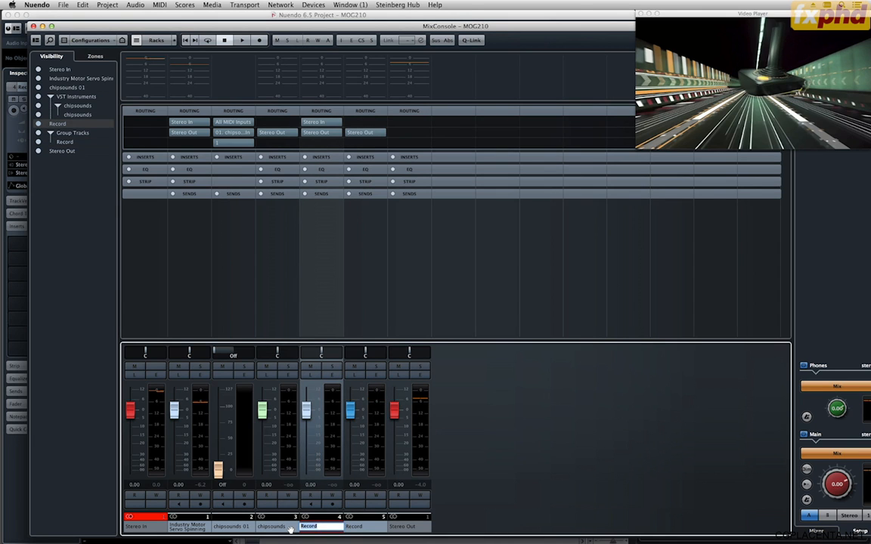
{"action": "type", "text": "Chi"}
{"action": "key", "text": "Return"}
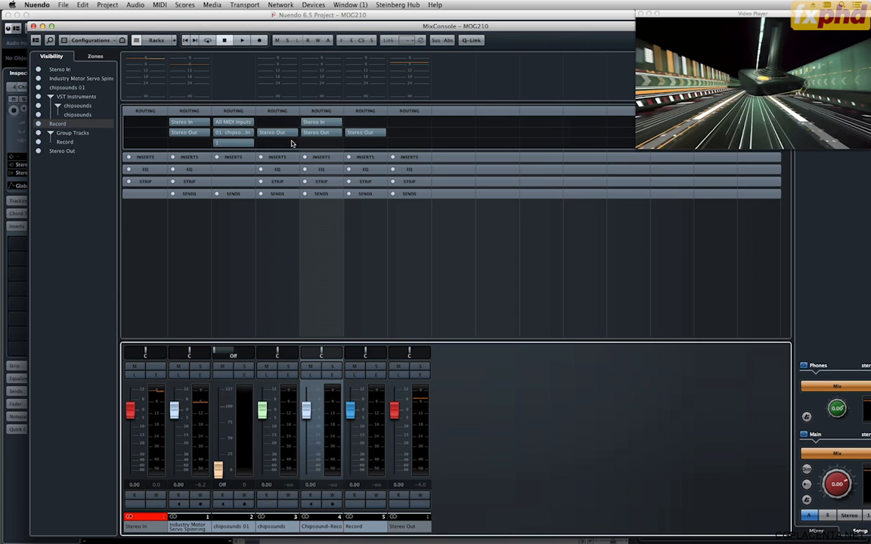
Route the chipsounds instrument channel's output to the Record group and set the Record group's output to No Bus.
{"action": "left_click", "coordinate": [273, 133]}
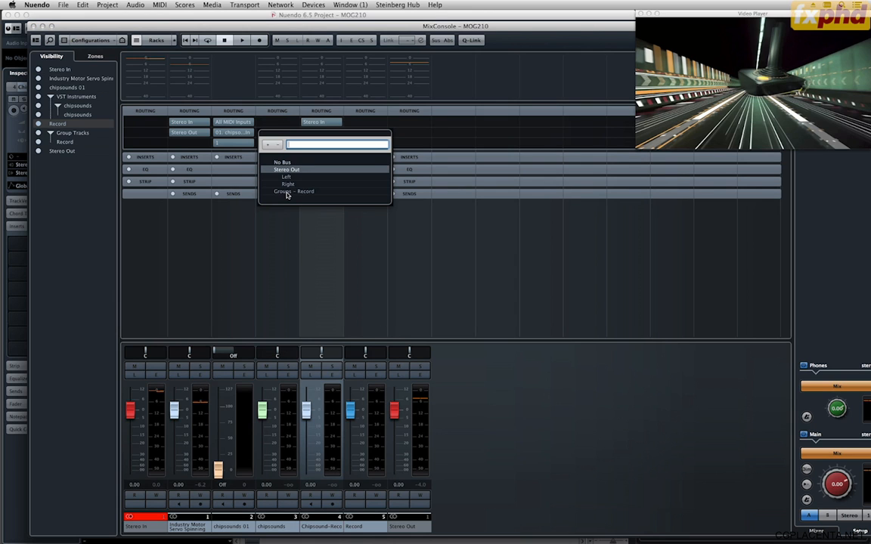
{"action": "left_click", "coordinate": [286, 192]}
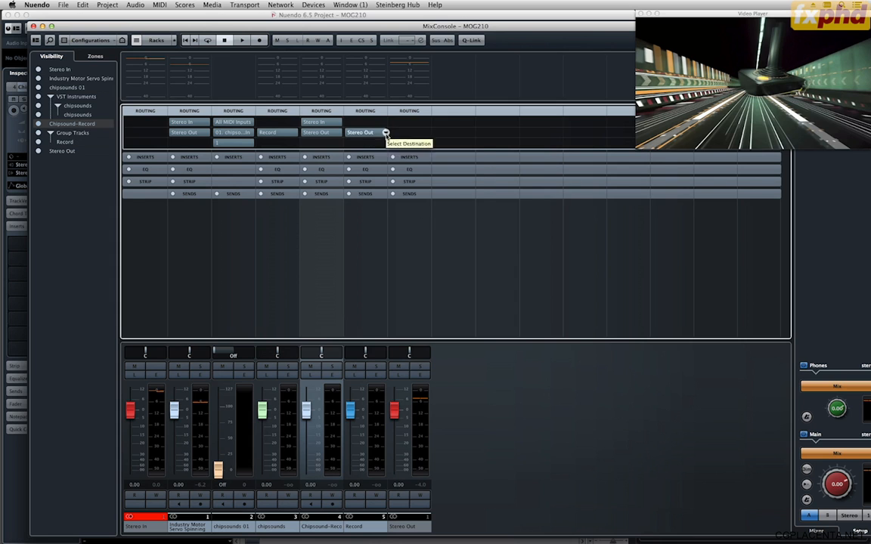
{"action": "left_click", "coordinate": [356, 133]}
{"action": "left_click", "coordinate": [374, 163]}
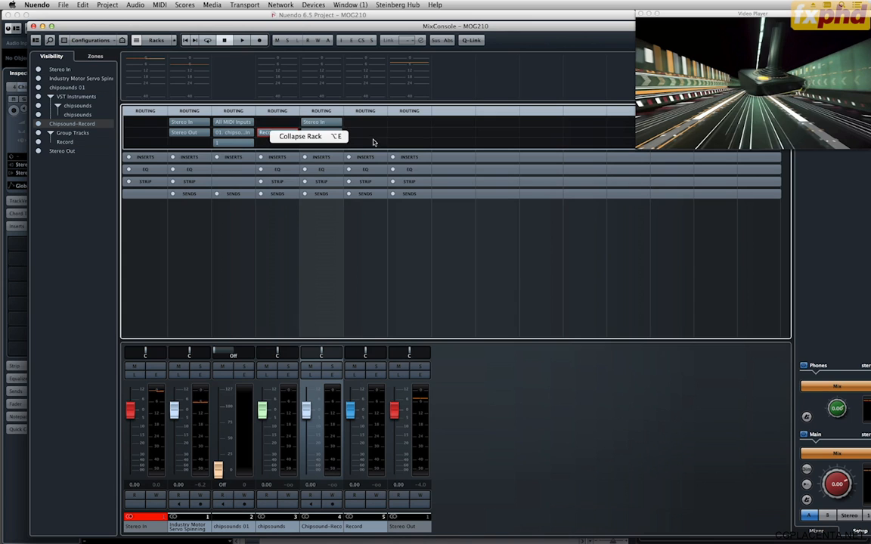
Set the Chipsound-Record channel's input to the Record group and close the MixConsole.
{"action": "left_click", "coordinate": [332, 123]}
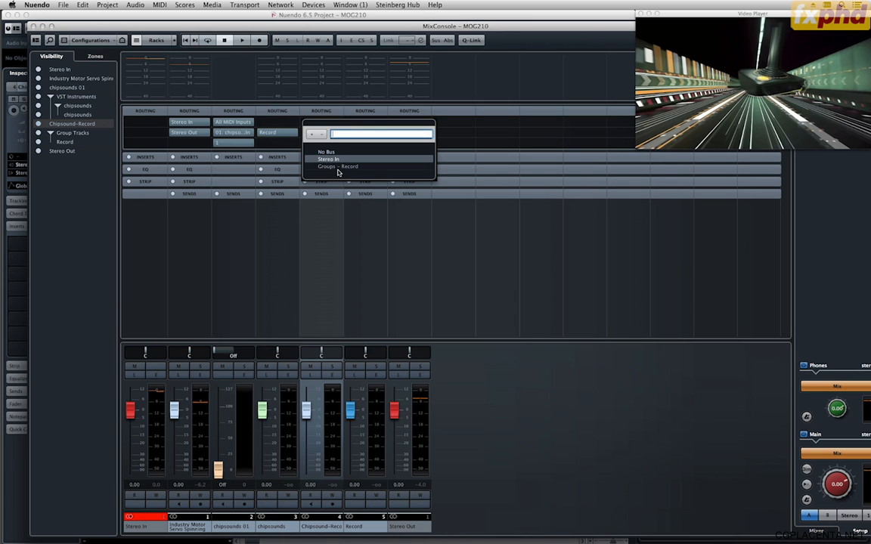
{"action": "left_click", "coordinate": [339, 167]}
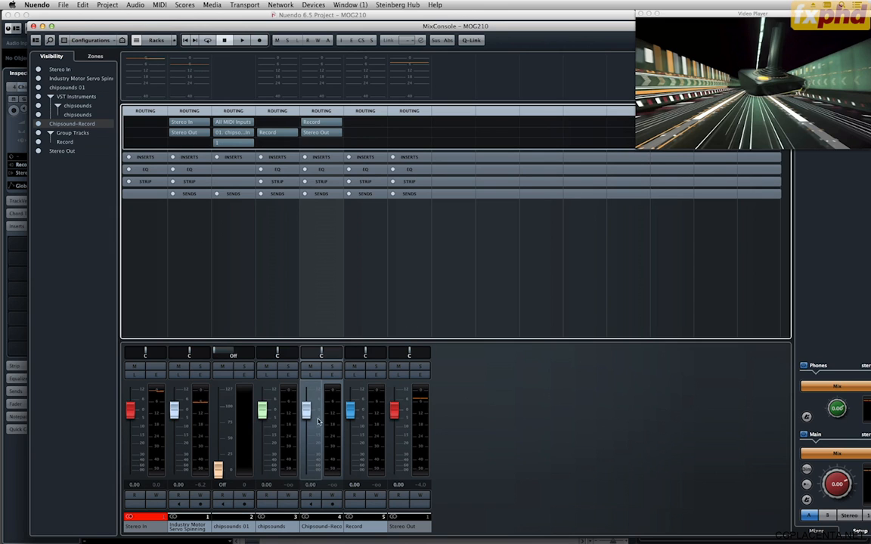
{"action": "left_click", "coordinate": [33, 27]}
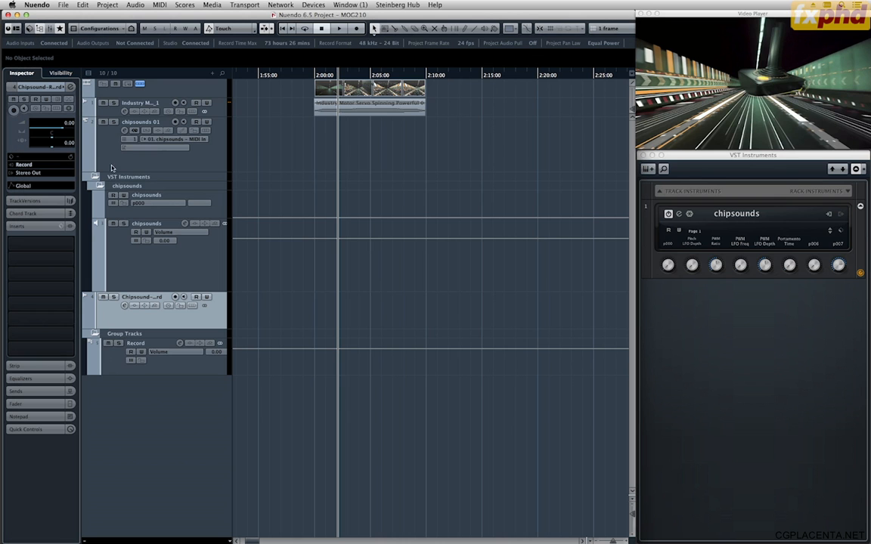
Collapse the Group Tracks folder, arm Chipsound-Record for recording with monitoring on, and show the transport bar.
{"action": "left_click", "coordinate": [95, 335]}
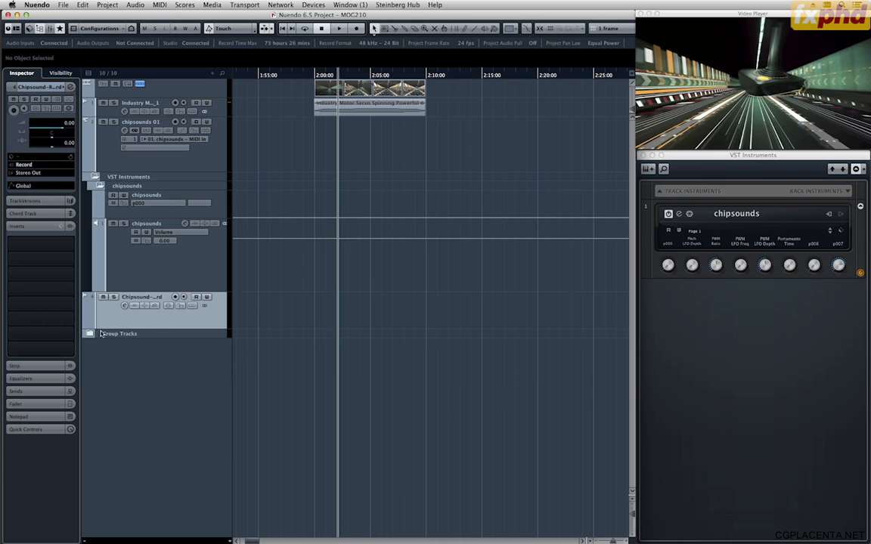
{"action": "left_click", "coordinate": [174, 298]}
{"action": "key", "text": "F2"}
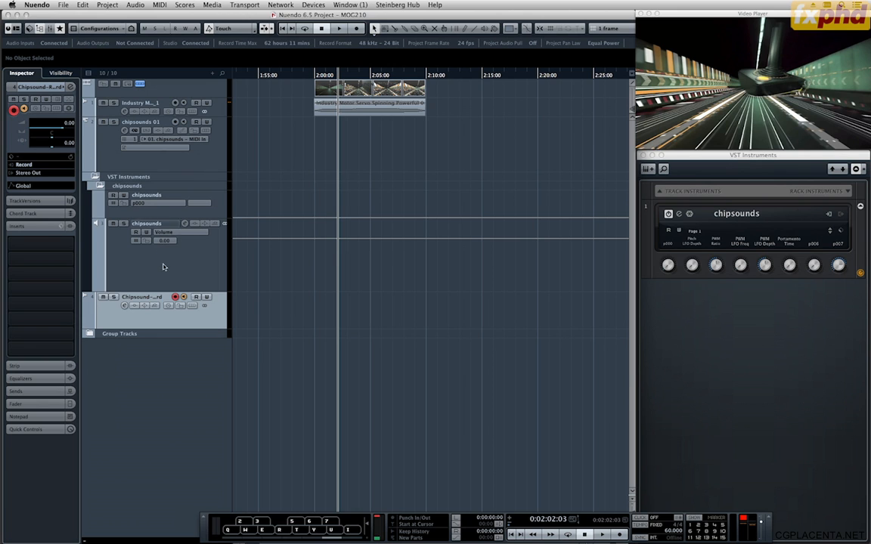
Open the chipsounds instrument editor and move its window clear of the track list.
{"action": "left_click", "coordinate": [181, 198]}
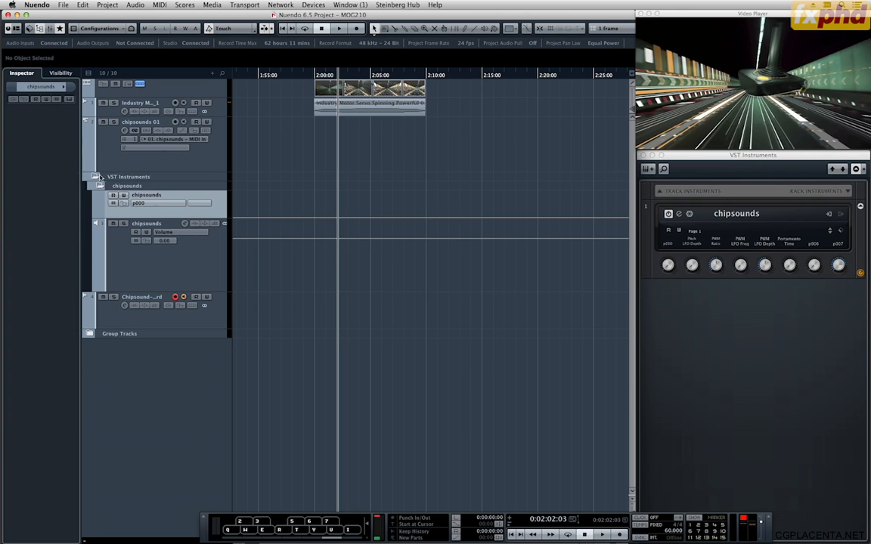
{"action": "left_click", "coordinate": [679, 216]}
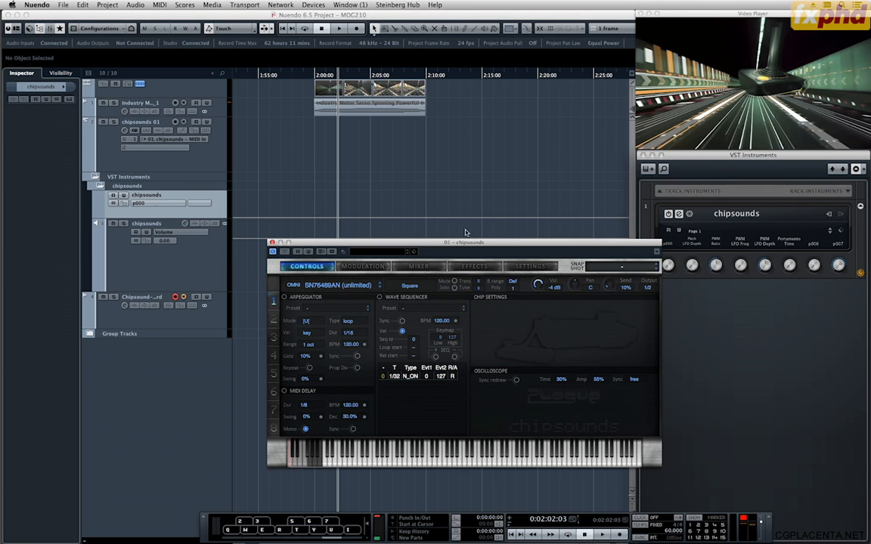
{"action": "left_click_drag", "start_coordinate": [470, 245], "coordinate": [647, 264]}
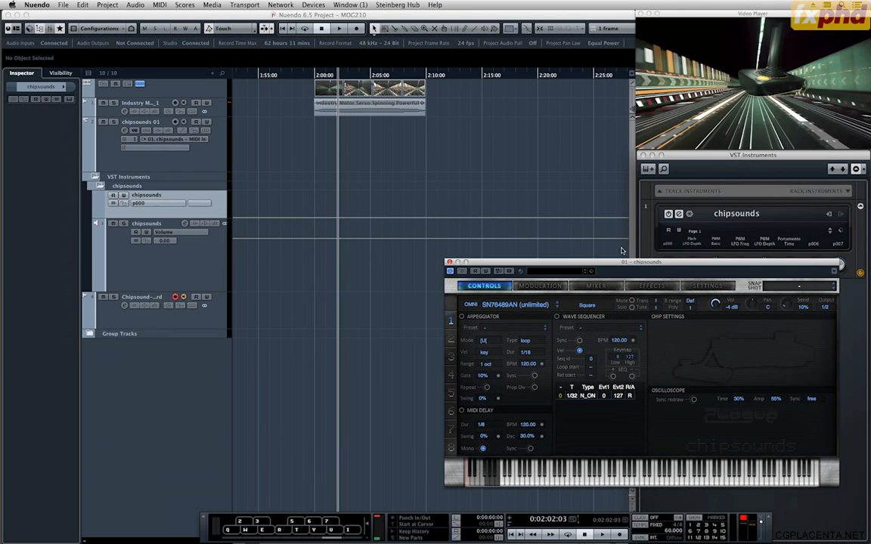
Turn on monitoring for the chipsounds 01 MIDI track and play a test note on the virtual keyboard.
{"action": "left_click", "coordinate": [182, 122]}
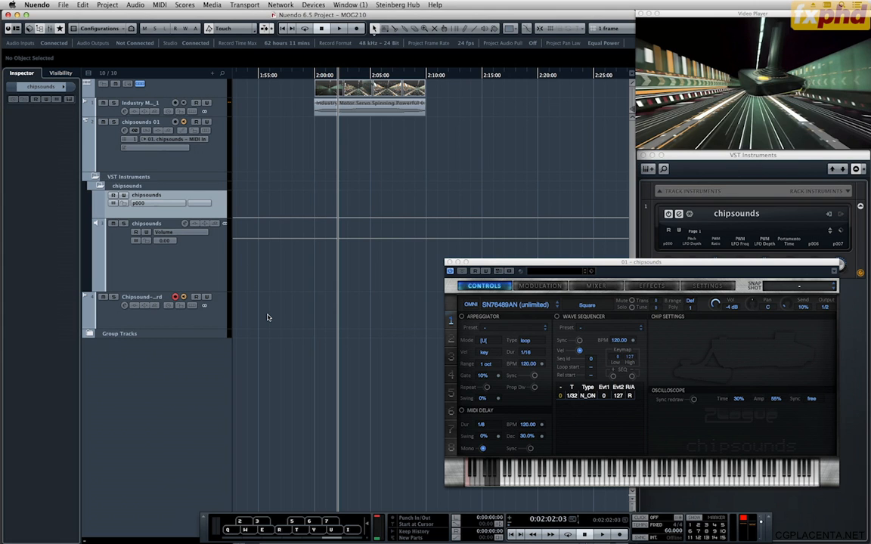
{"action": "key", "text": "q"}
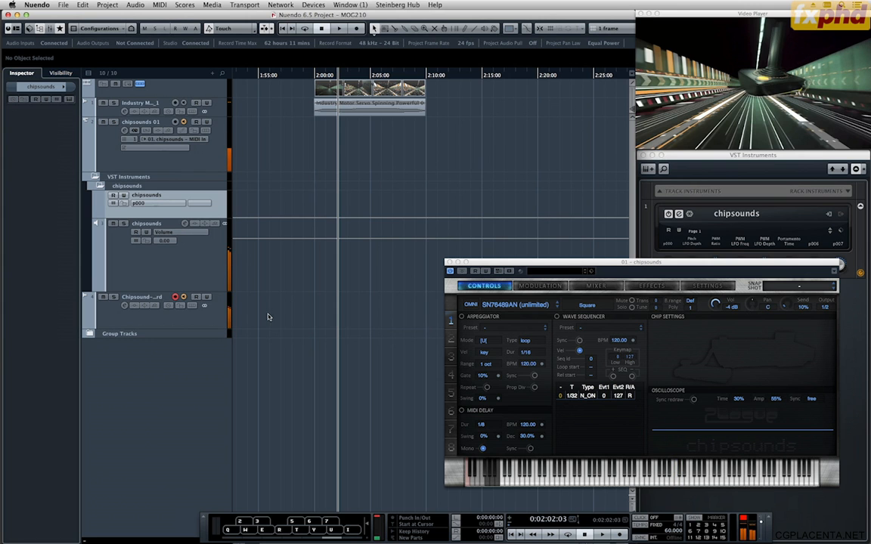
{"action": "left_click_drag", "start_coordinate": [601, 259], "coordinate": [519, 272]}
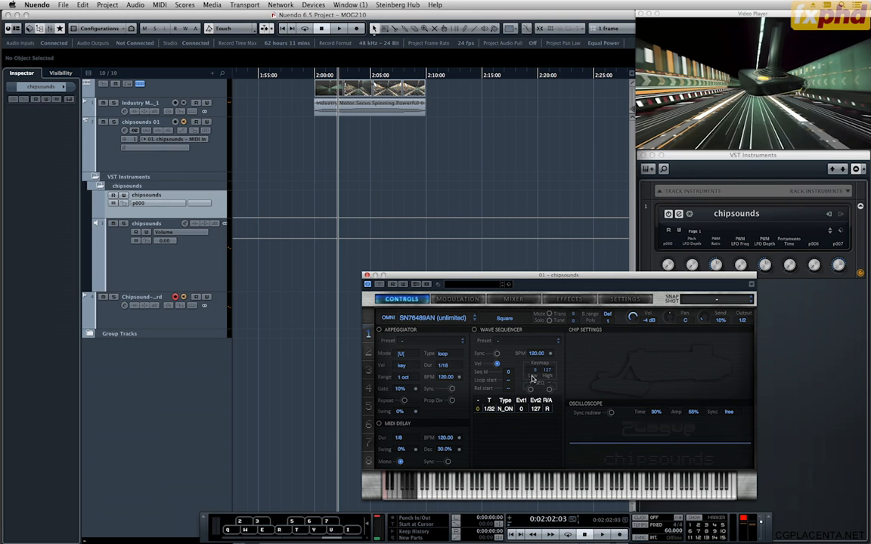
Examine the chipsounds modulation, effects and settings pages, including the effect types, and return to the controls page.
{"action": "left_click", "coordinate": [452, 299]}
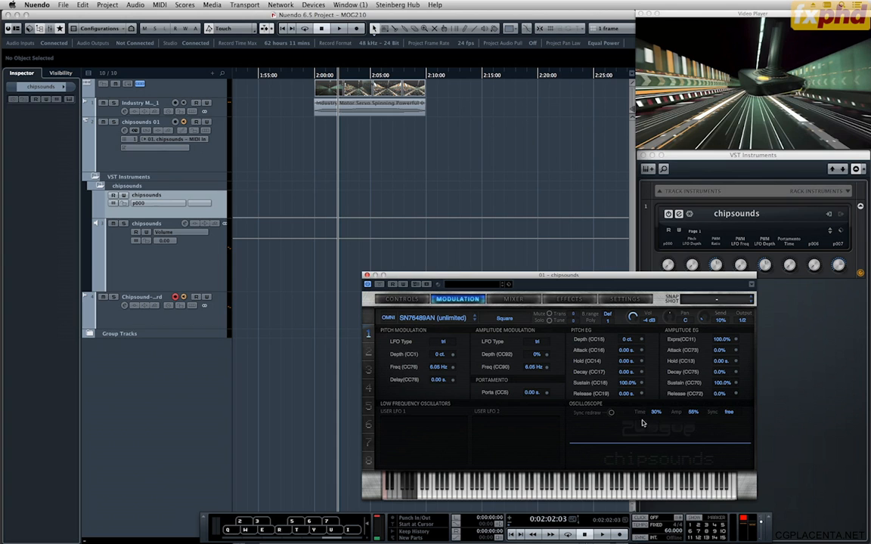
{"action": "left_click", "coordinate": [569, 298]}
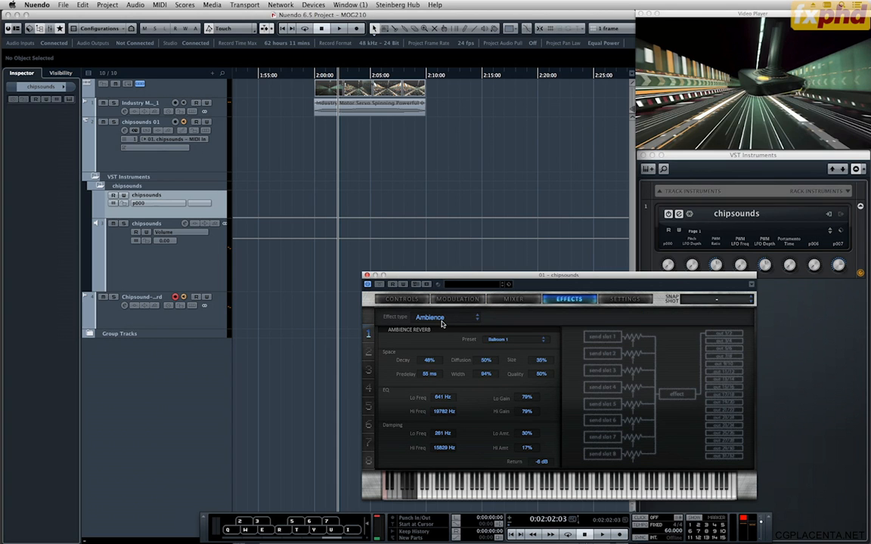
{"action": "left_click", "coordinate": [443, 318]}
{"action": "left_click", "coordinate": [466, 350]}
{"action": "left_click", "coordinate": [632, 299]}
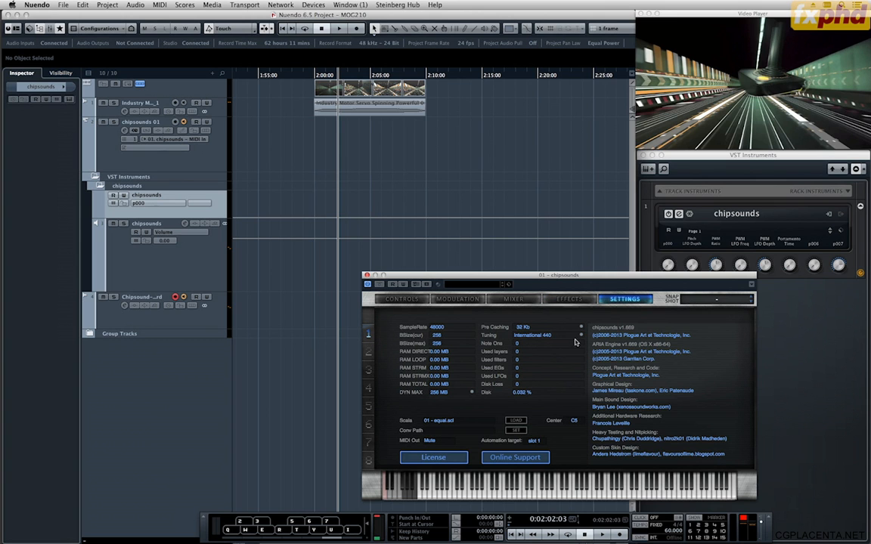
{"action": "left_click", "coordinate": [394, 300]}
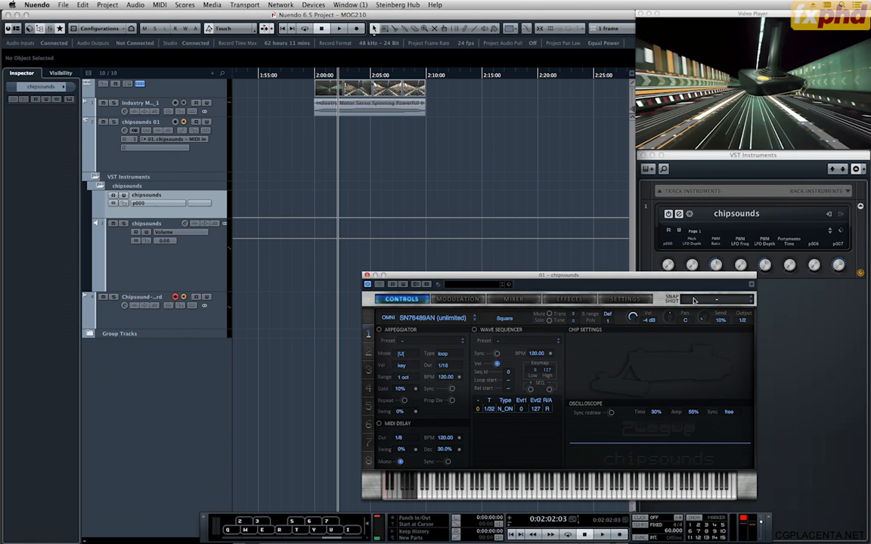
Load the FX Crash And Burn snapshot from the FX category into chipsounds and audition it on the virtual keyboard.
{"action": "left_click", "coordinate": [716, 300]}
{"action": "mouse_move", "coordinate": [713, 363]}
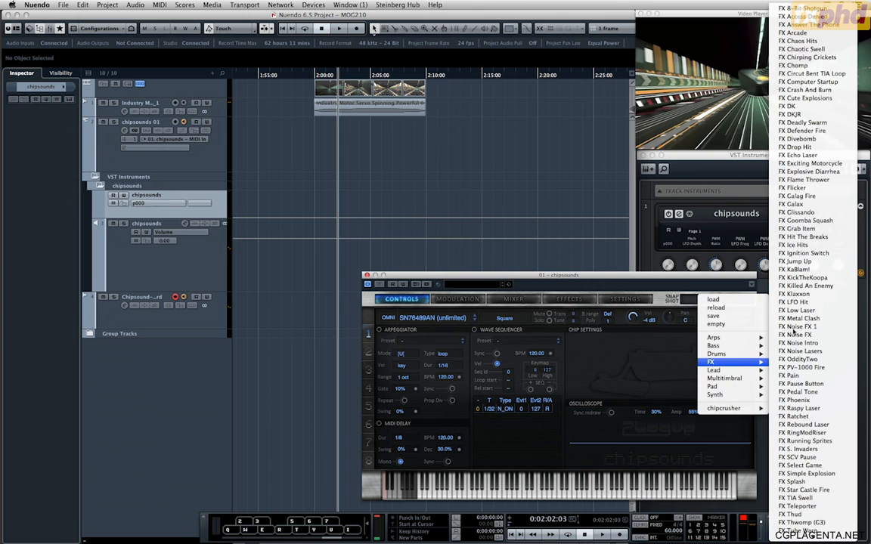
{"action": "left_click", "coordinate": [809, 90]}
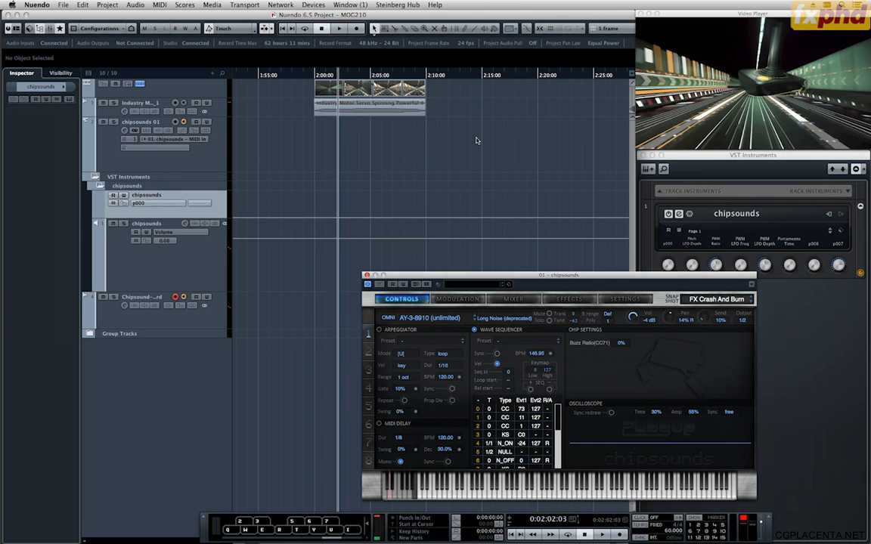
{"action": "left_click", "coordinate": [298, 538]}
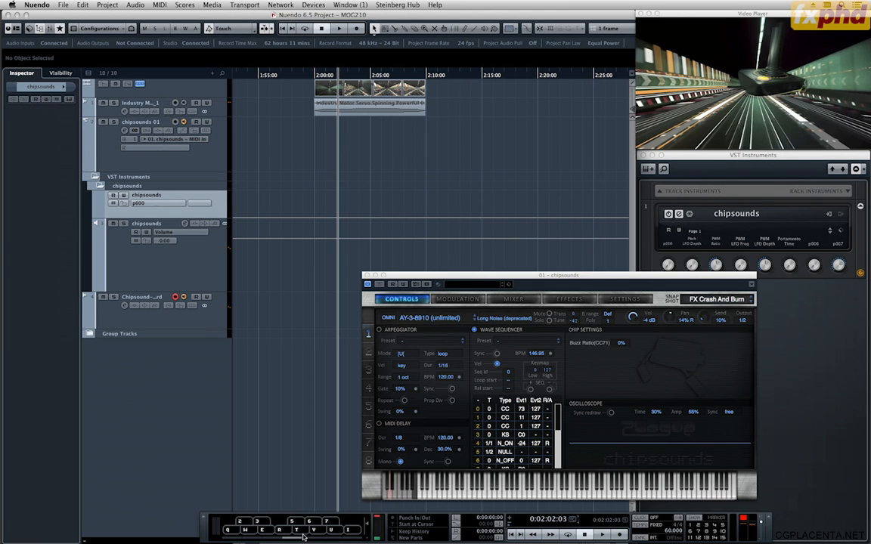
{"action": "key", "text": "q"}
Play the video from 0:02:00:00 and place the project cursor at 0:02:02:01, where the joystick fills the view.
{"action": "left_click", "coordinate": [314, 75]}
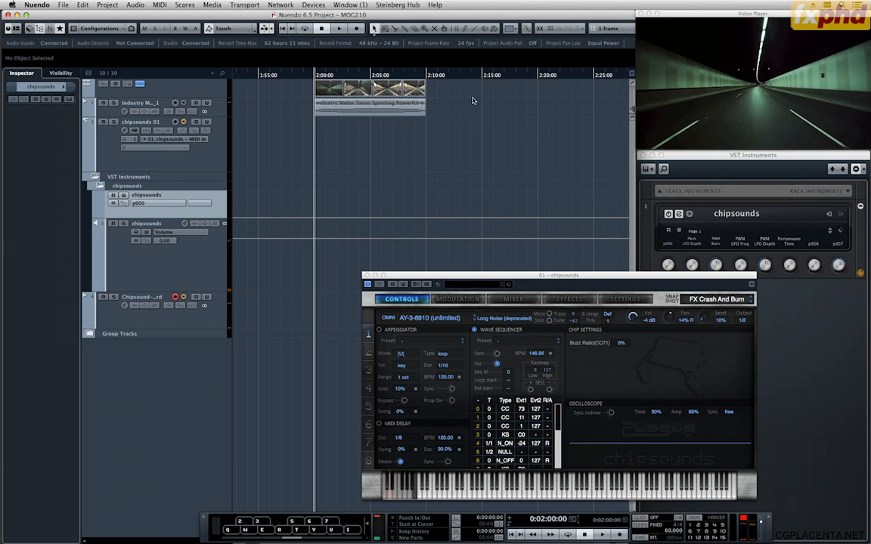
{"action": "key", "text": "space"}
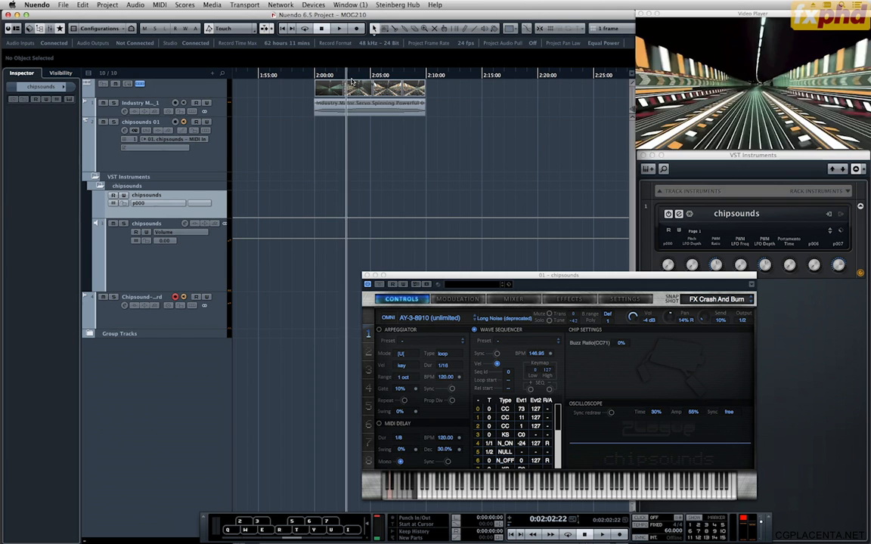
{"action": "left_click_drag", "start_coordinate": [349, 80], "coordinate": [337, 79]}
Audition the FX Crash And Burn sound at several higher and lower octave ranges of the virtual keyboard.
{"action": "left_click", "coordinate": [315, 537]}
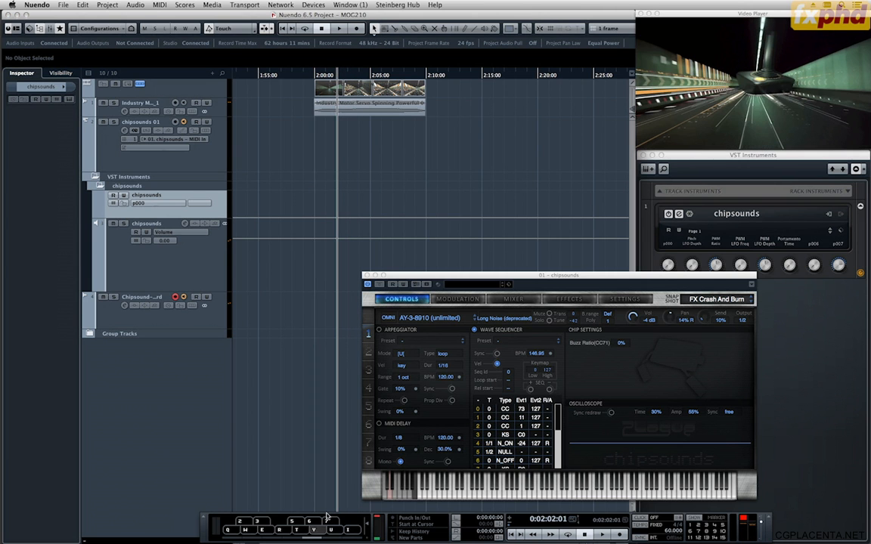
{"action": "key", "text": "q"}
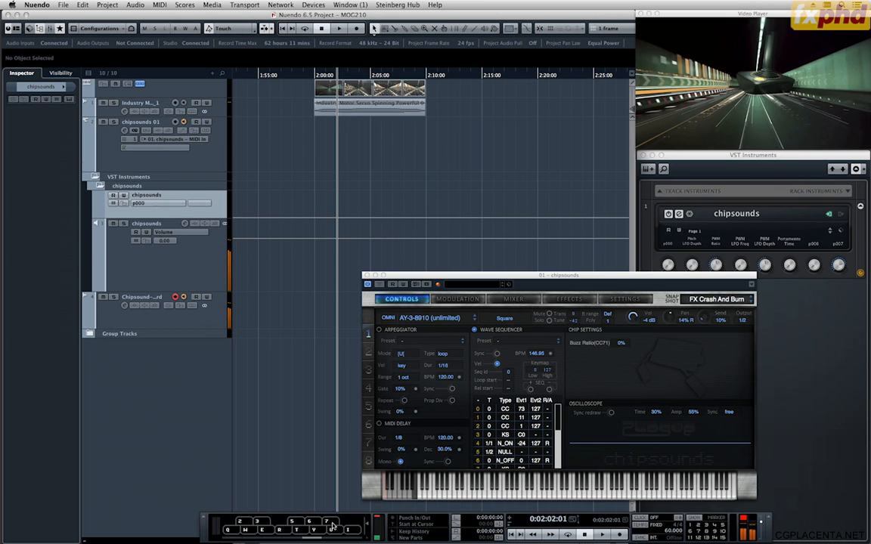
{"action": "left_click", "coordinate": [332, 539]}
{"action": "key", "text": "q"}
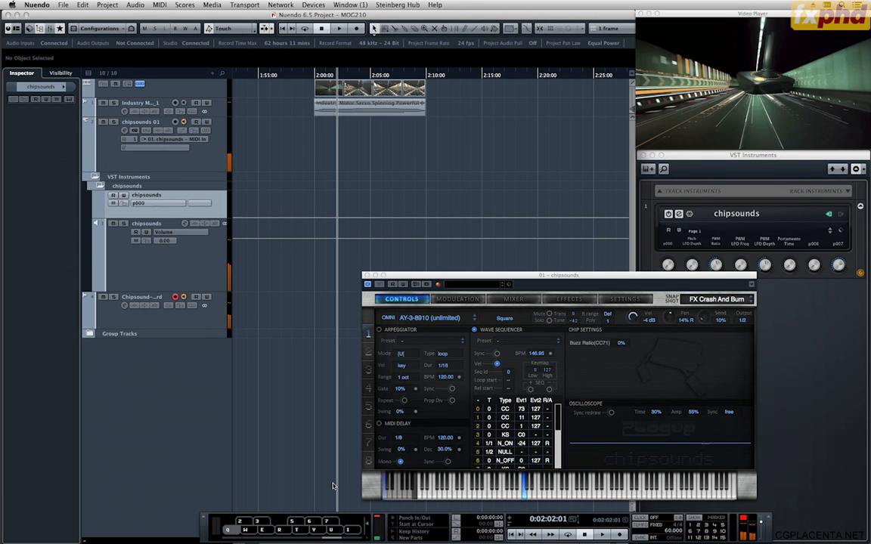
{"action": "left_click", "coordinate": [310, 539]}
{"action": "key", "text": "q"}
{"action": "left_click", "coordinate": [299, 539]}
{"action": "key", "text": "q"}
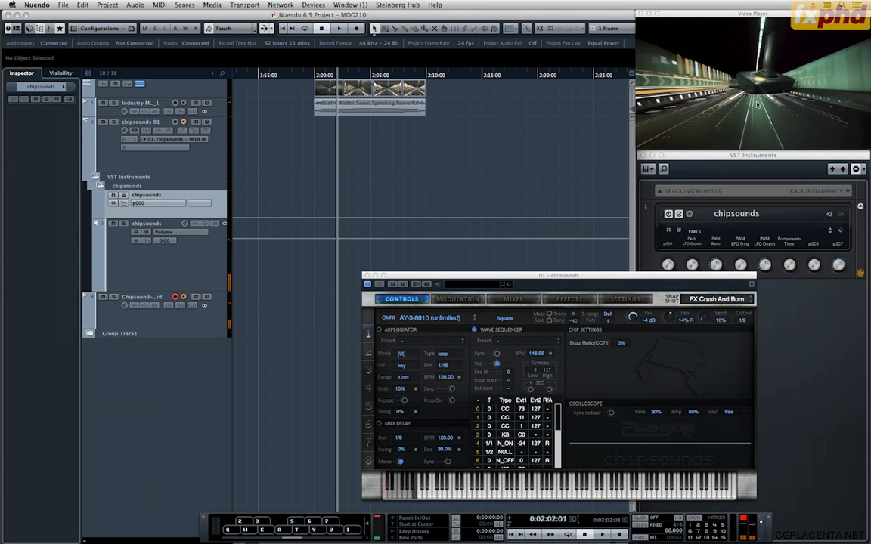
{"action": "key", "text": "q"}
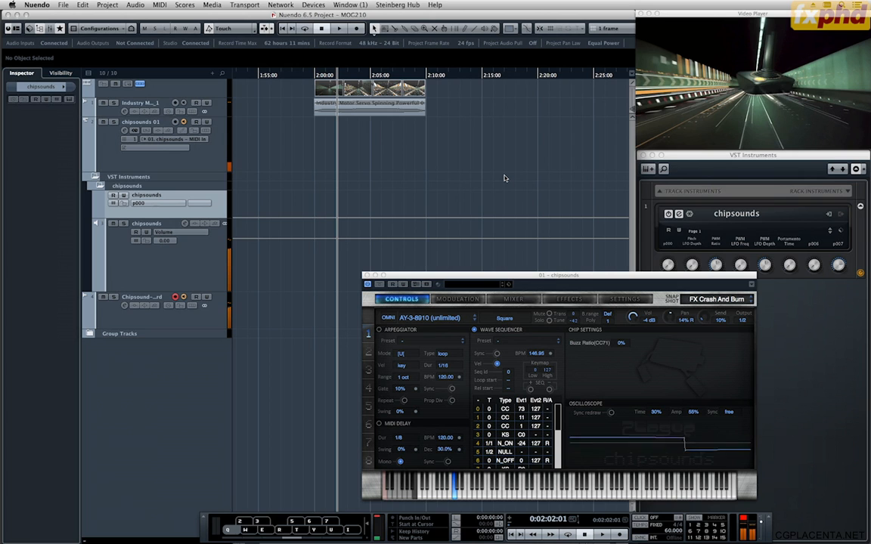
{"action": "key", "text": "q"}
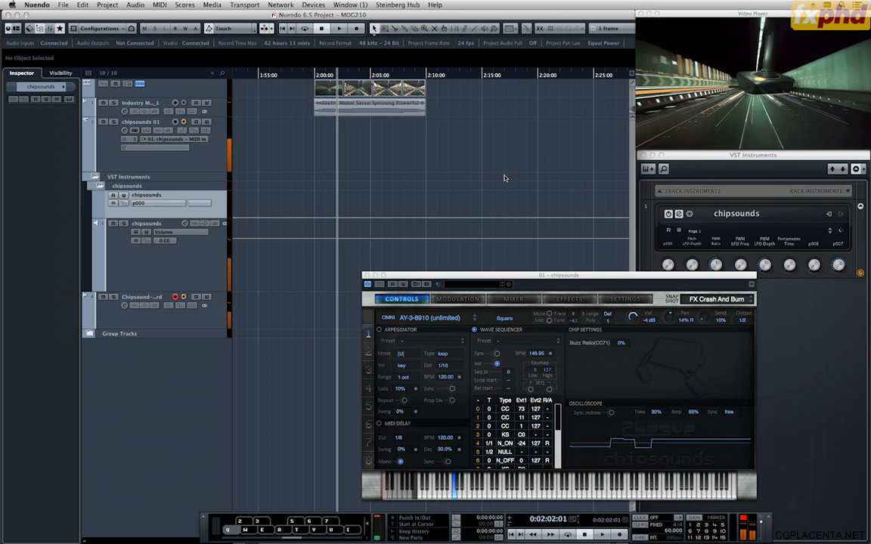
{"action": "left_click", "coordinate": [390, 498]}
{"action": "key", "text": "q"}
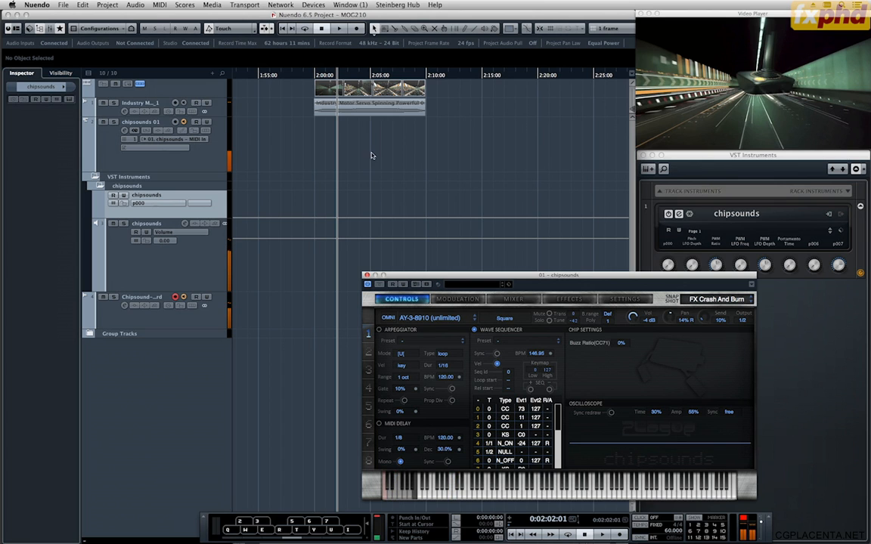
Record a take of the FX Crash And Burn sound against the video, from 0:01:59:07 to about 0:02:04:16.
{"action": "left_click", "coordinate": [307, 75]}
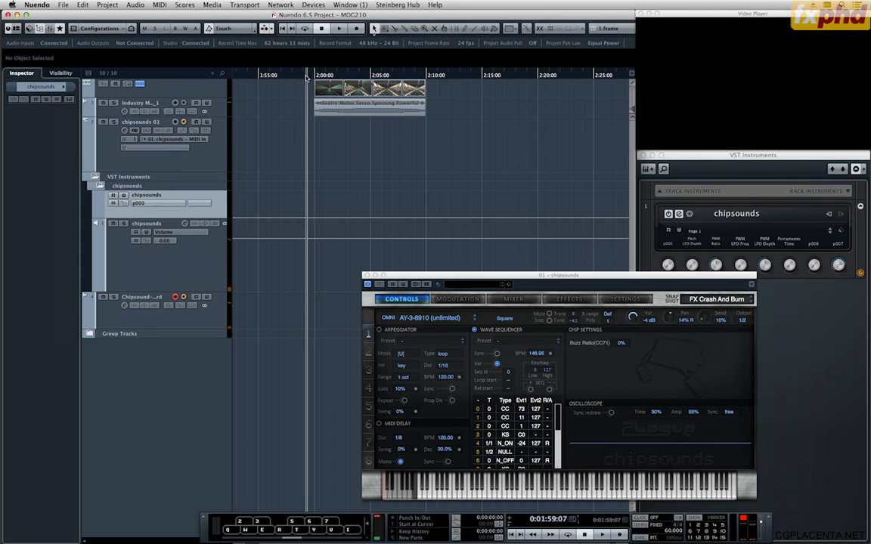
{"action": "key", "text": "KP_Multiply"}
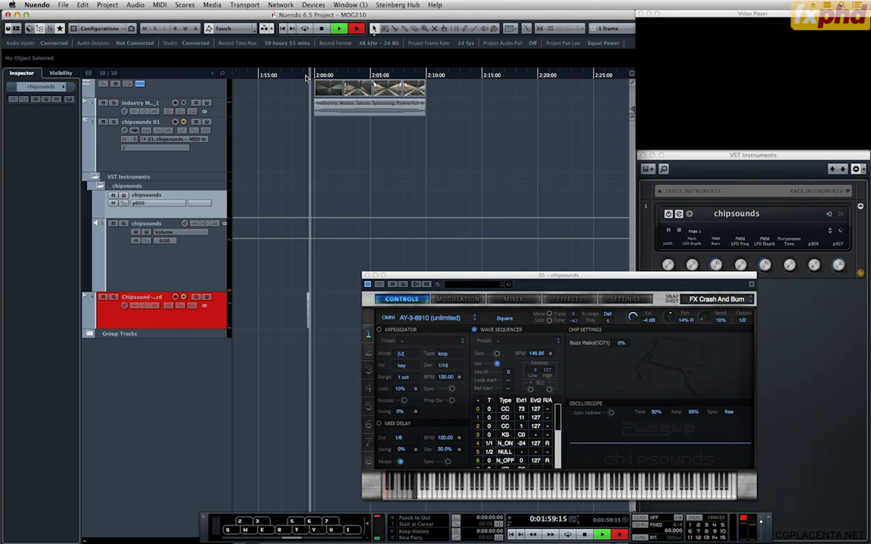
{"action": "key", "text": "q"}
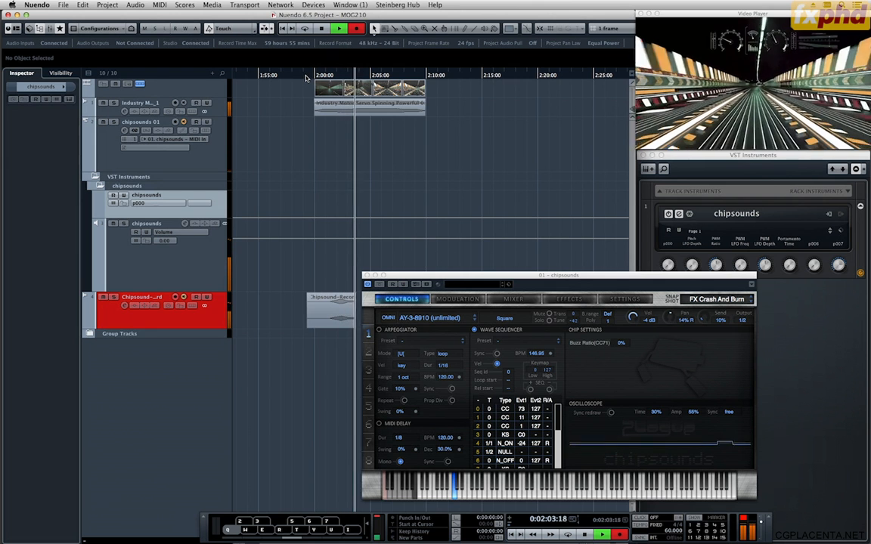
{"action": "key", "text": "space"}
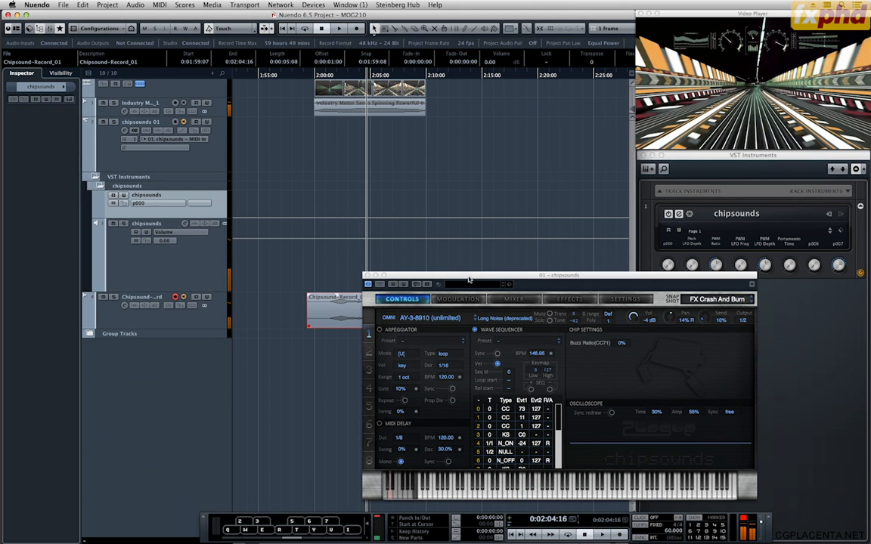
Move the recorded Chipsound-Record_01 clip onto a new audio track below the Group Tracks folder and select that track.
{"action": "left_click_drag", "start_coordinate": [339, 321], "coordinate": [340, 369]}
{"action": "left_click", "coordinate": [211, 367]}
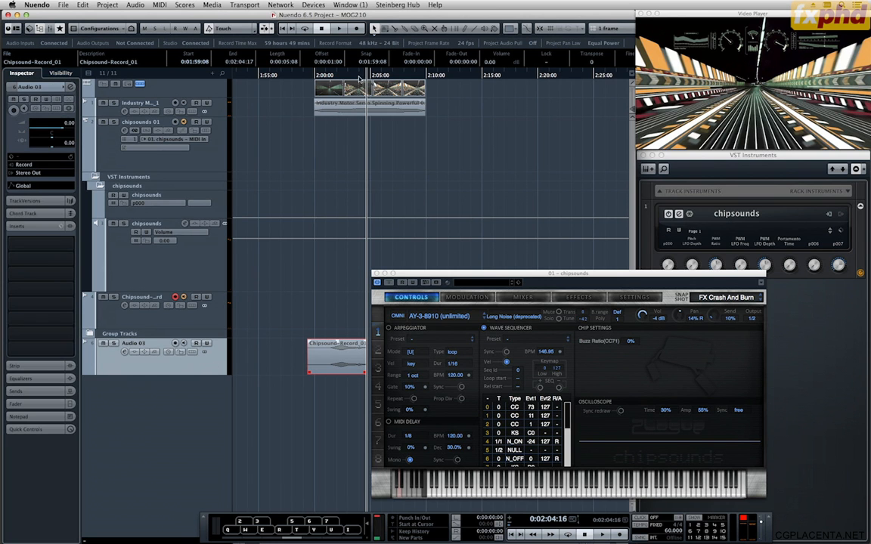
Move the Chipsound-Record_01 clip to start at 0:01:59:01, check it against the video, and trim its beginning to 0:02:00:21.
{"action": "left_click_drag", "start_coordinate": [361, 79], "coordinate": [339, 78]}
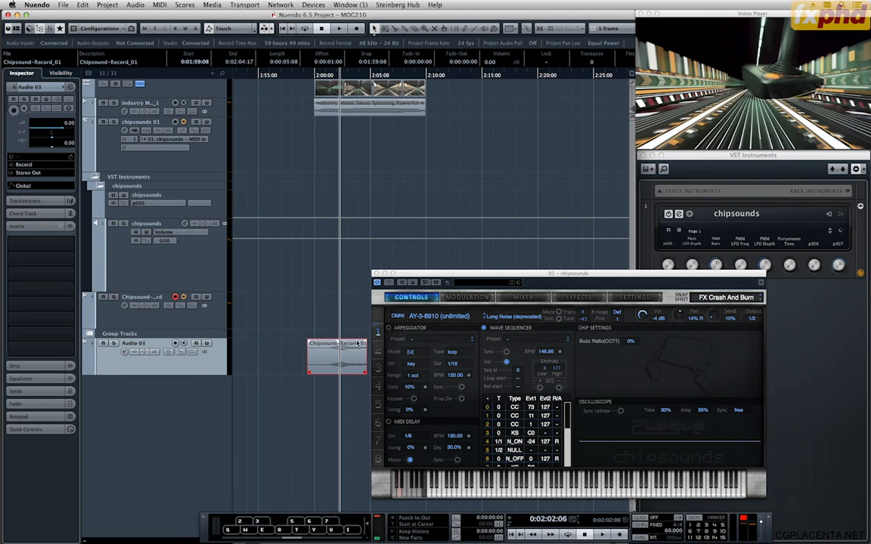
{"action": "left_click_drag", "start_coordinate": [348, 356], "coordinate": [345, 356]}
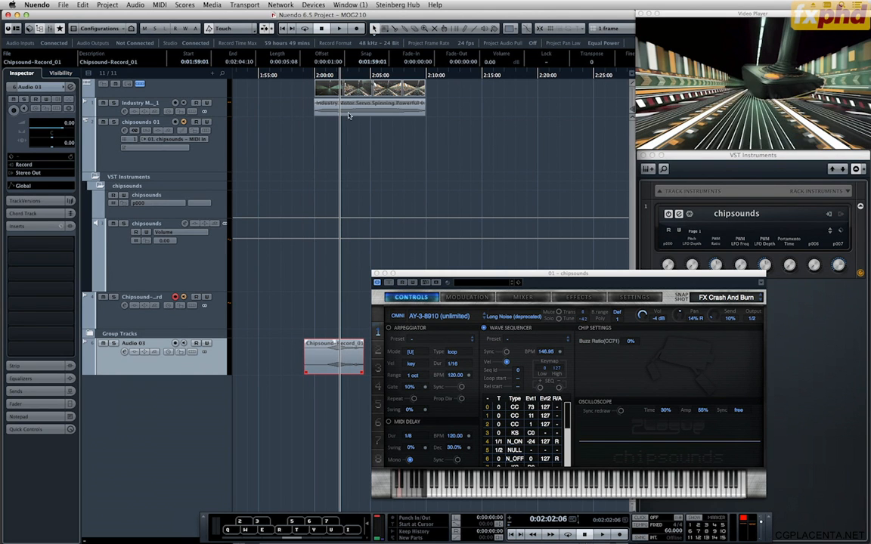
{"action": "key", "text": "space"}
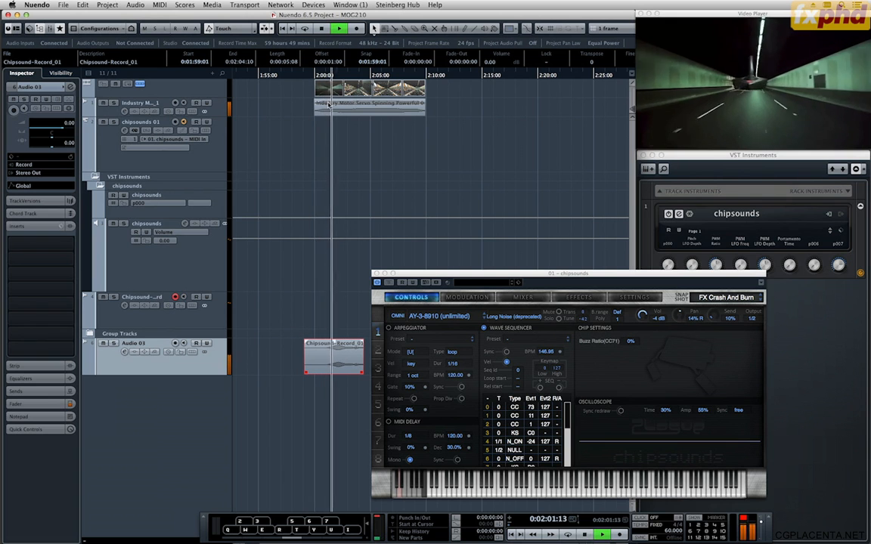
{"action": "key", "text": "space"}
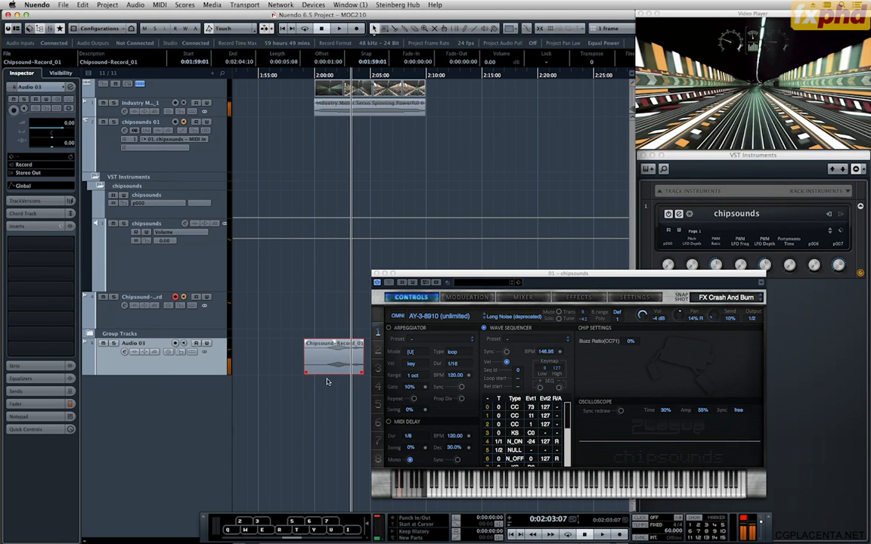
{"action": "left_click_drag", "start_coordinate": [314, 375], "coordinate": [328, 378]}
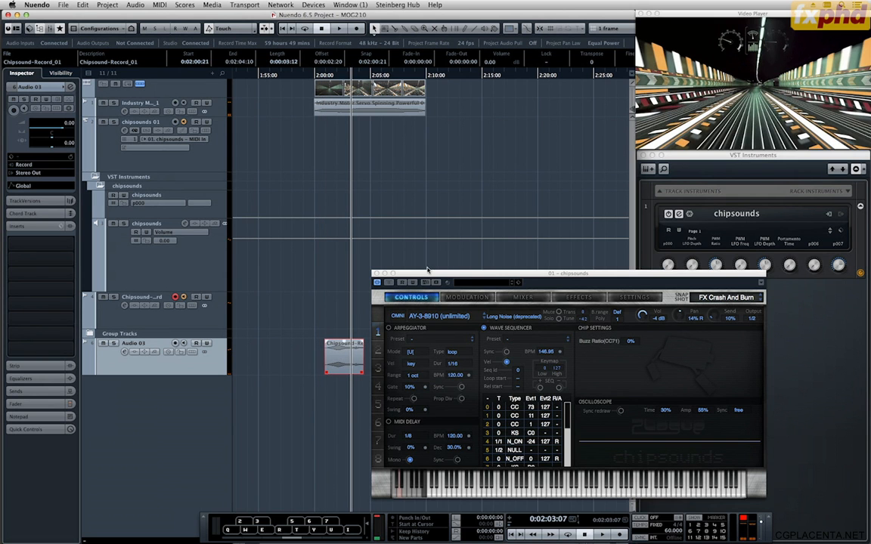
Time-stretch the Chipsound-Record_01 clip to about 165.73% using the Standard - Mix algorithm.
{"action": "left_click_drag", "start_coordinate": [425, 277], "coordinate": [517, 282]}
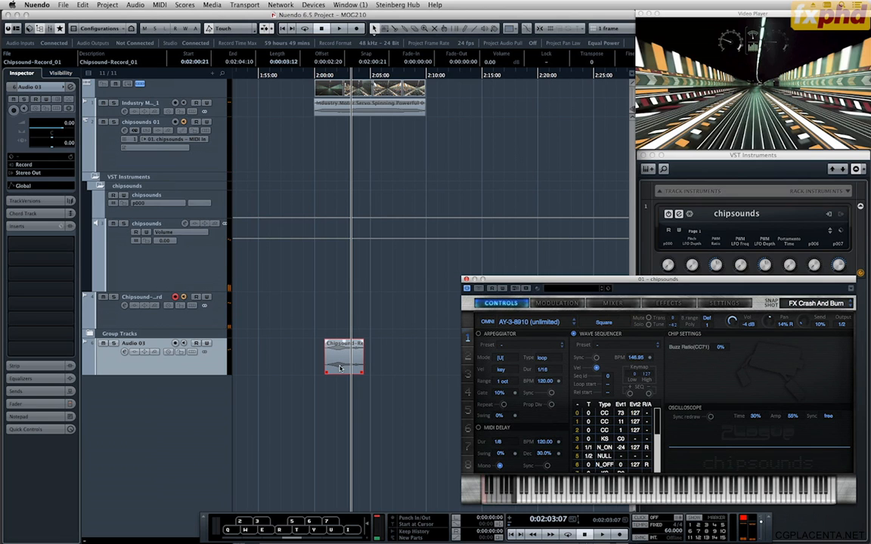
{"action": "right_click", "coordinate": [367, 434]}
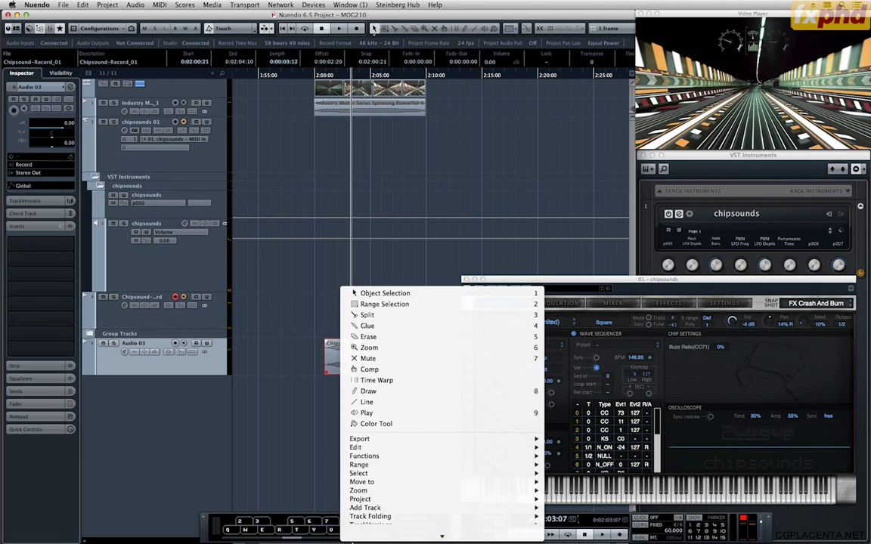
{"action": "mouse_move", "coordinate": [423, 467]}
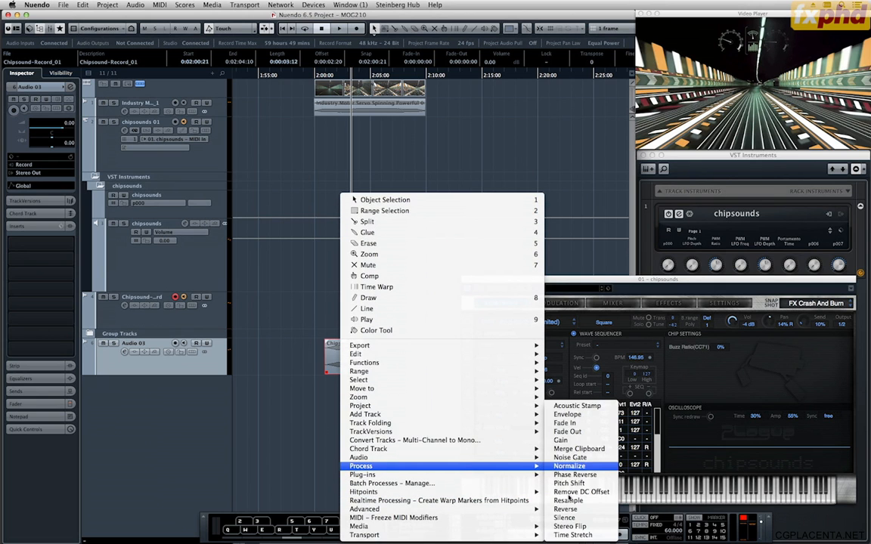
{"action": "left_click", "coordinate": [573, 535]}
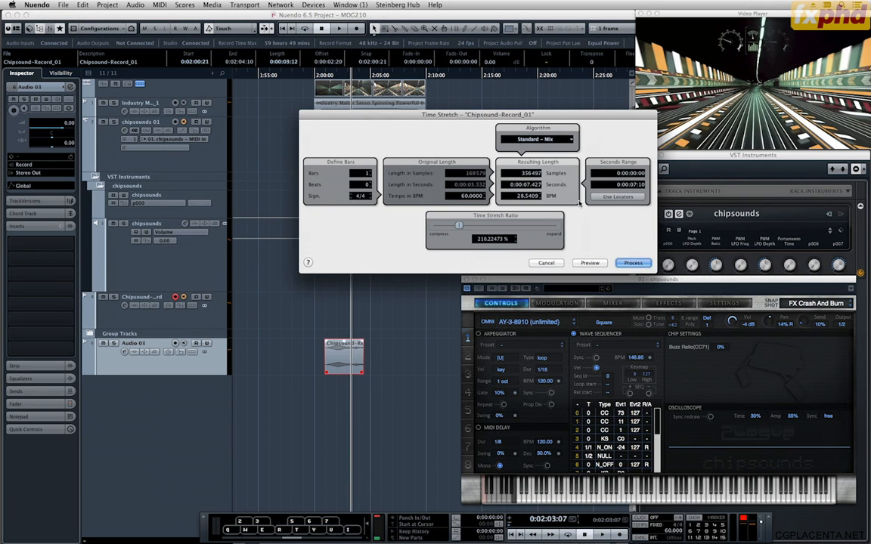
{"action": "left_click", "coordinate": [590, 262]}
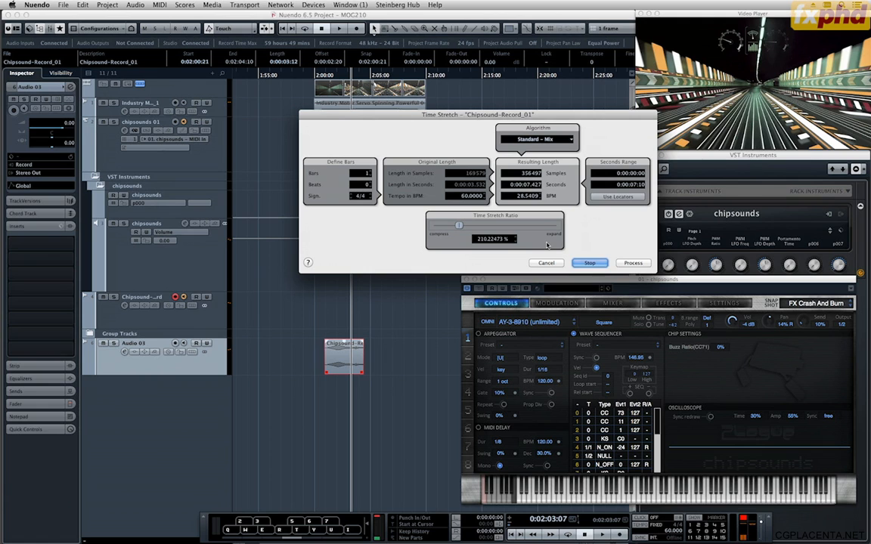
{"action": "left_click", "coordinate": [537, 140]}
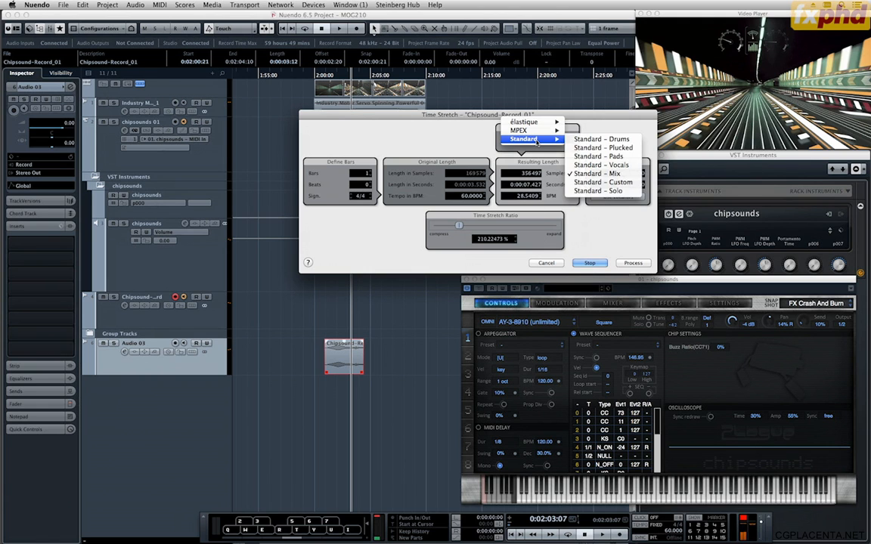
{"action": "left_click", "coordinate": [515, 209]}
{"action": "left_click_drag", "start_coordinate": [459, 226], "coordinate": [451, 227]}
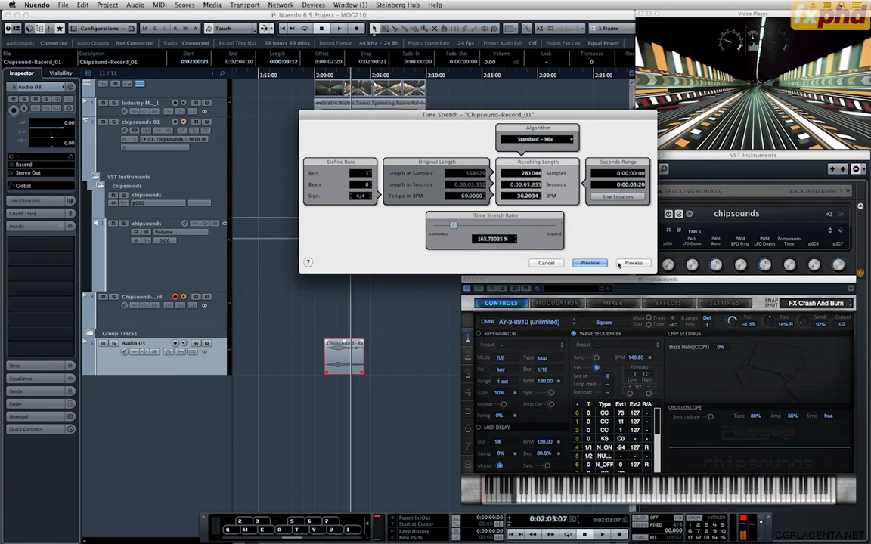
{"action": "left_click", "coordinate": [628, 263]}
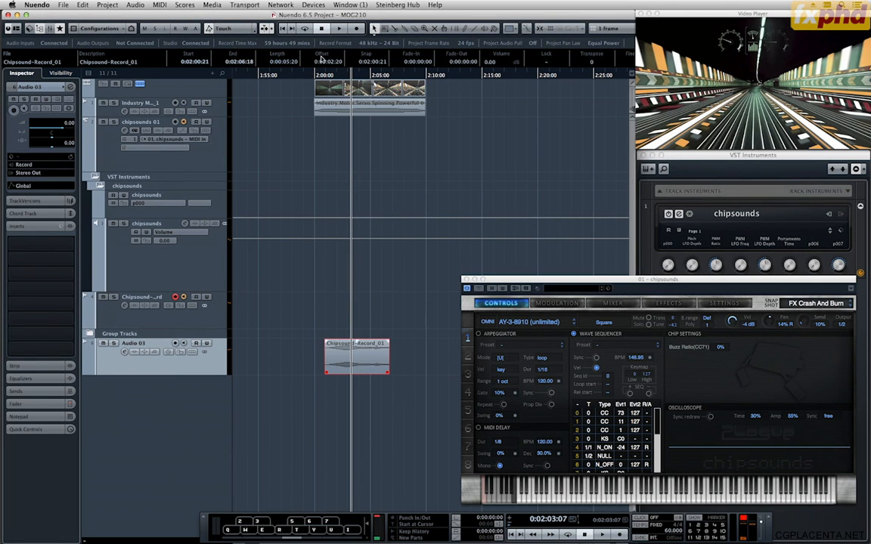
Shift and trim the stretched clip to span 0:02:01:02 to 0:02:04:23, with an 8-frame fade-in and a fade-out of 0:00:01:01.
{"action": "left_click", "coordinate": [329, 76]}
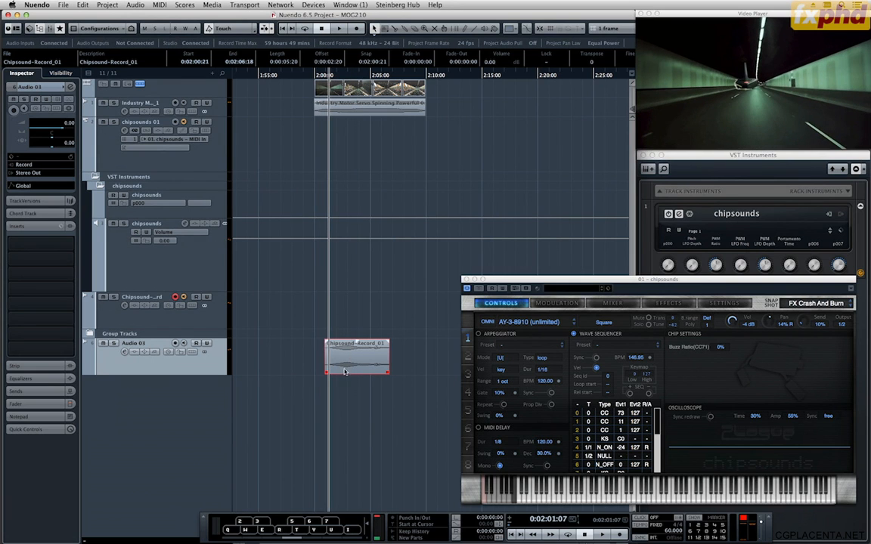
{"action": "left_click_drag", "start_coordinate": [344, 371], "coordinate": [329, 373]}
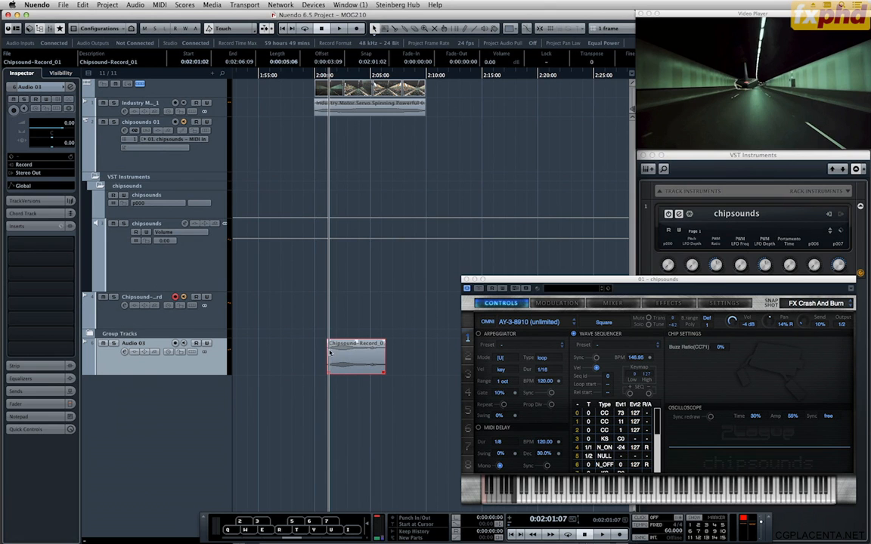
{"action": "key", "text": "space"}
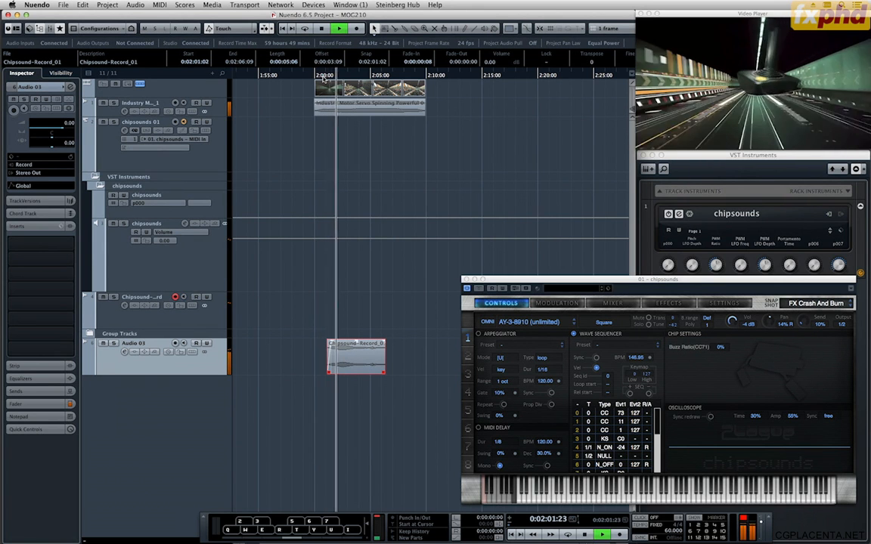
{"action": "key", "text": "space"}
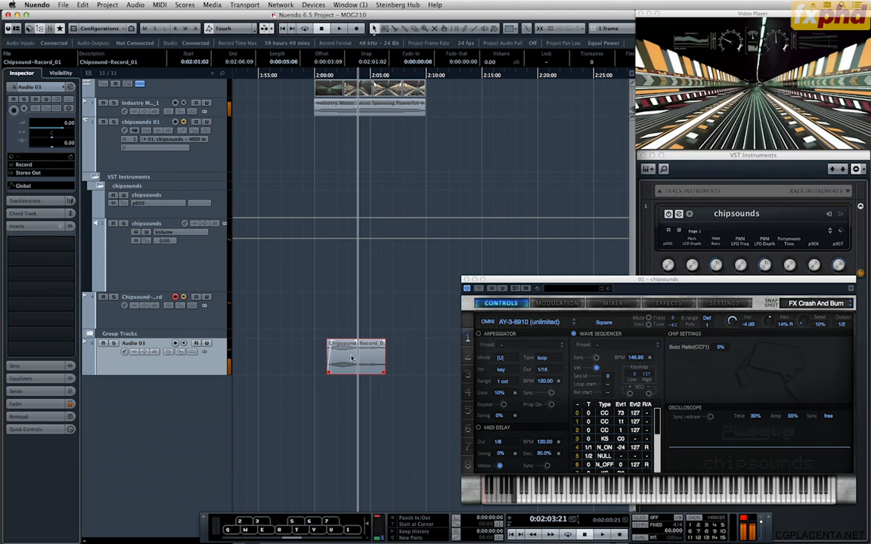
{"action": "left_click_drag", "start_coordinate": [381, 373], "coordinate": [369, 373]}
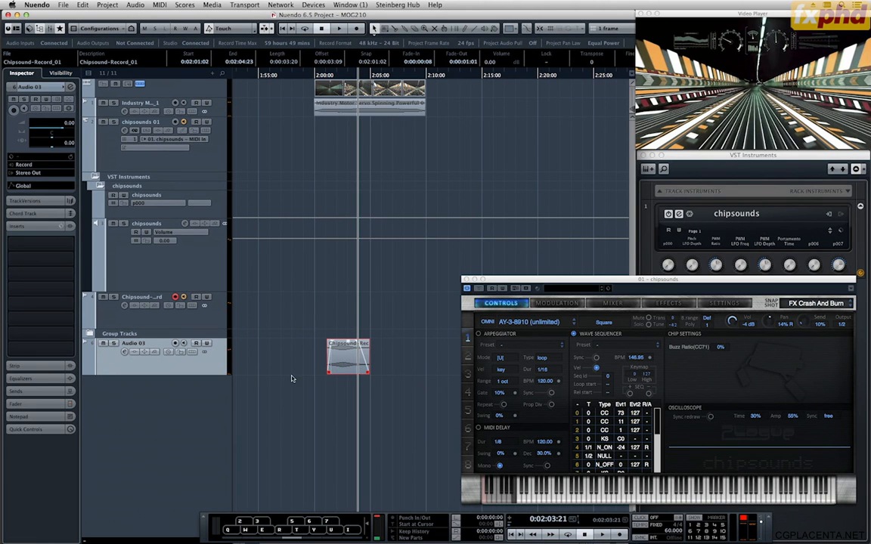
Load the FX Circut Bent TIA Loop snapshot in chipsounds and place the project cursor at 0:02:03:22.
{"action": "left_click", "coordinate": [806, 305]}
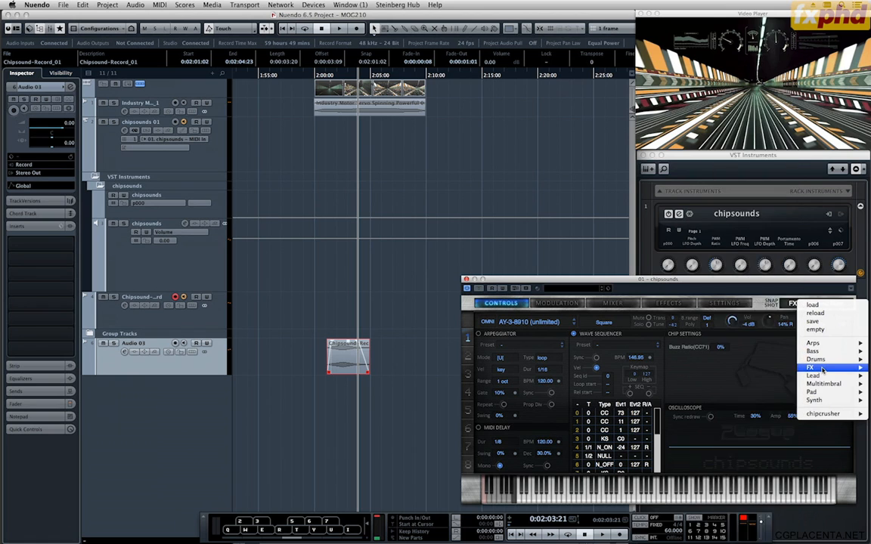
{"action": "mouse_move", "coordinate": [823, 369]}
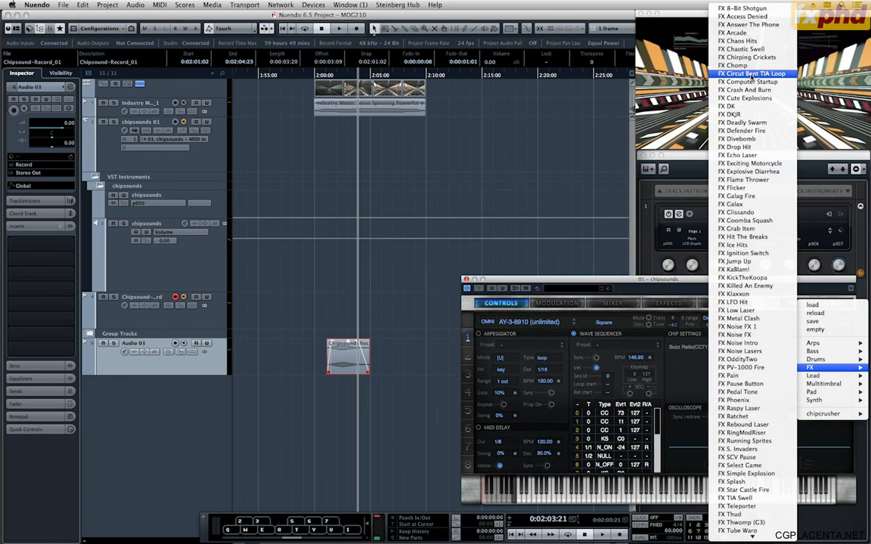
{"action": "left_click", "coordinate": [753, 74]}
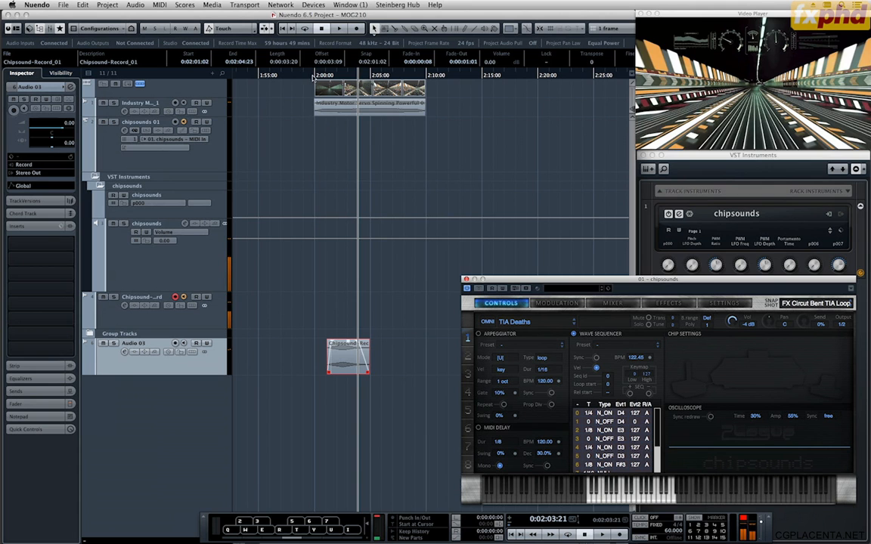
{"action": "left_click_drag", "start_coordinate": [316, 73], "coordinate": [359, 84]}
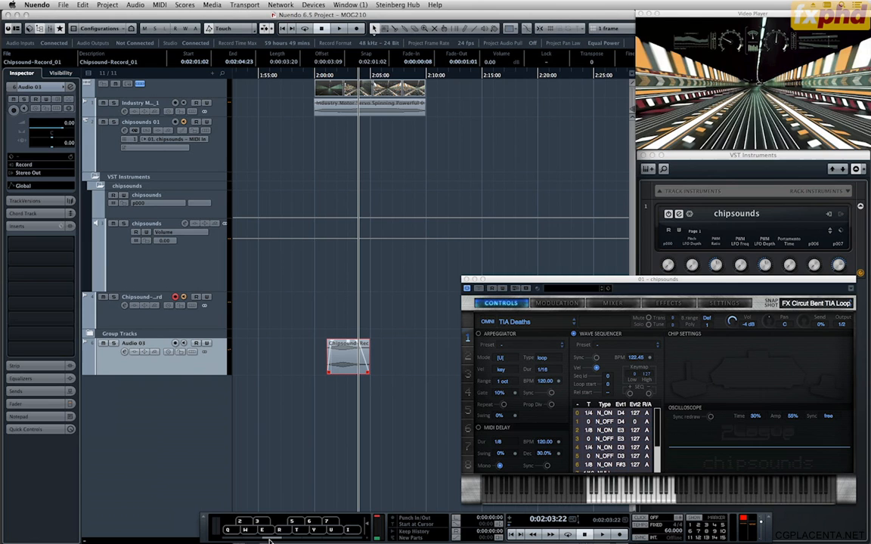
Audition the FX Circut Bent TIA Loop sound at several higher and lower octave ranges of the virtual keyboard.
{"action": "key", "text": "q"}
{"action": "left_click_drag", "start_coordinate": [270, 540], "coordinate": [315, 541]}
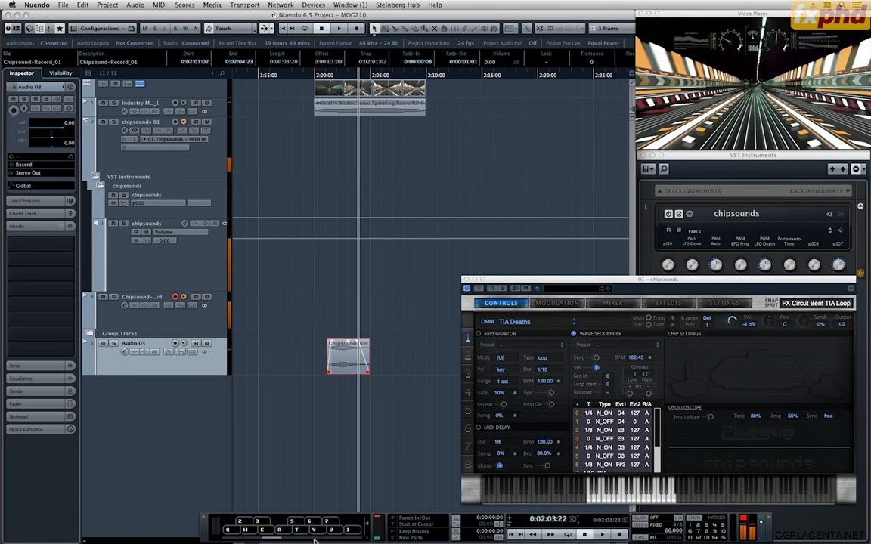
{"action": "key", "text": "q"}
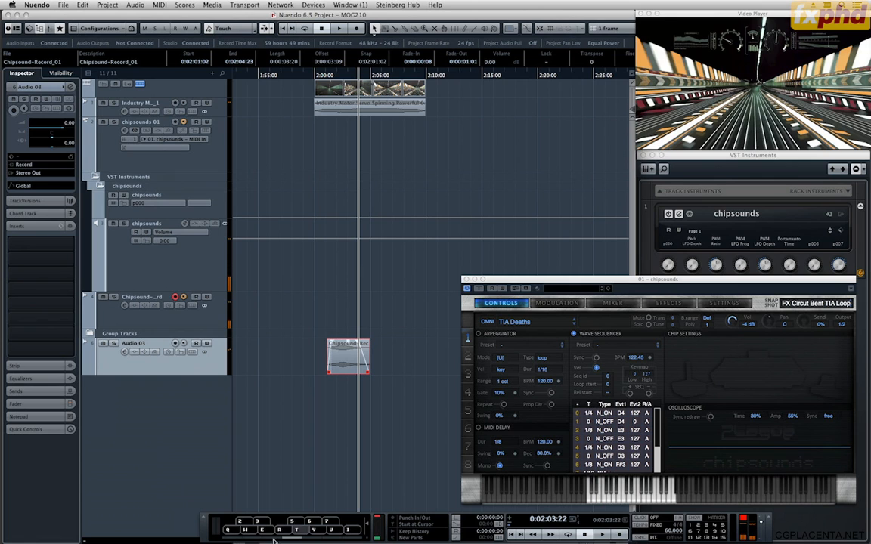
{"action": "key", "text": "q"}
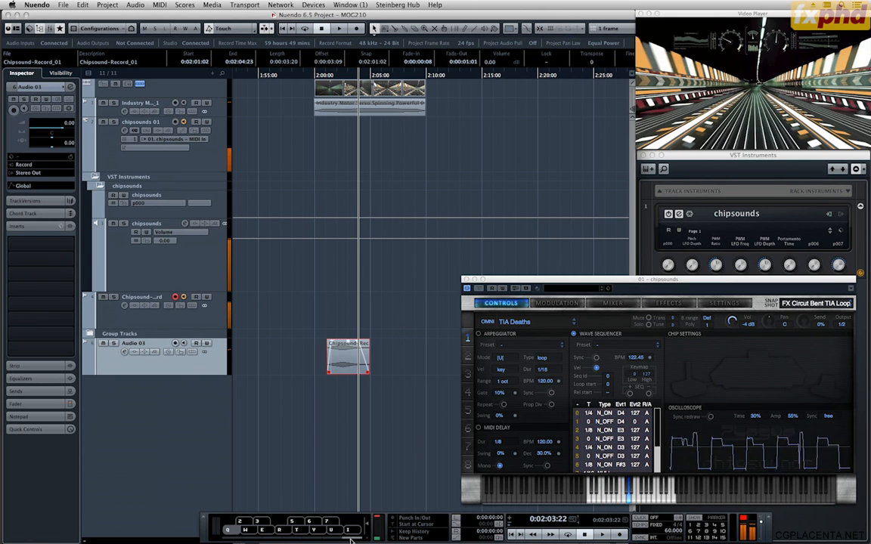
{"action": "left_click", "coordinate": [239, 539]}
{"action": "key", "text": "q"}
{"action": "key", "text": "r"}
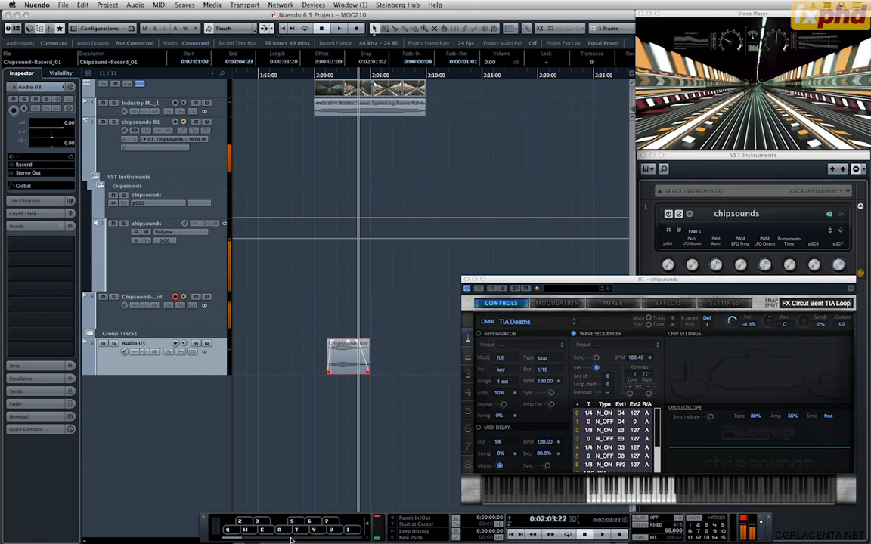
Record a take of the FX Circut Bent TIA Loop sound against the video, from 0:01:59:11 to about 0:02:10:05.
{"action": "left_click", "coordinate": [314, 77]}
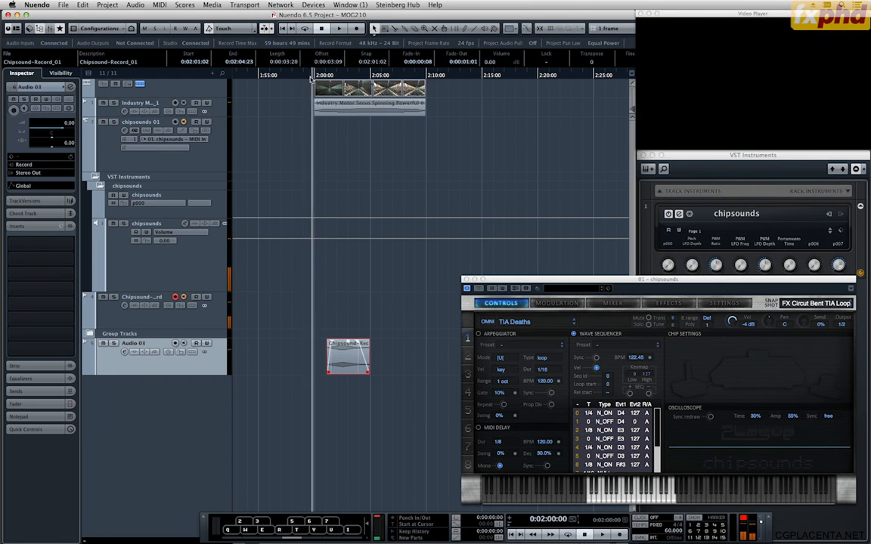
{"action": "key", "text": "KP_Subtract"}
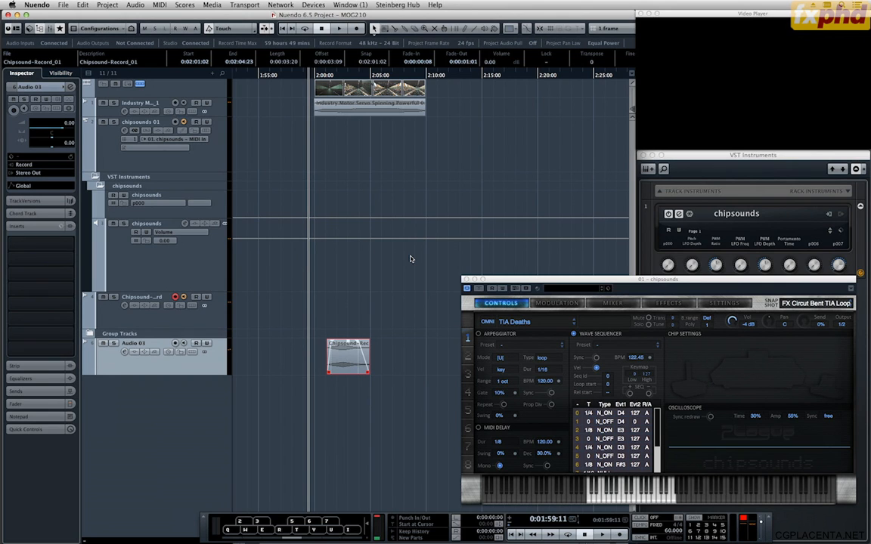
{"action": "key", "text": "KP_Multiply"}
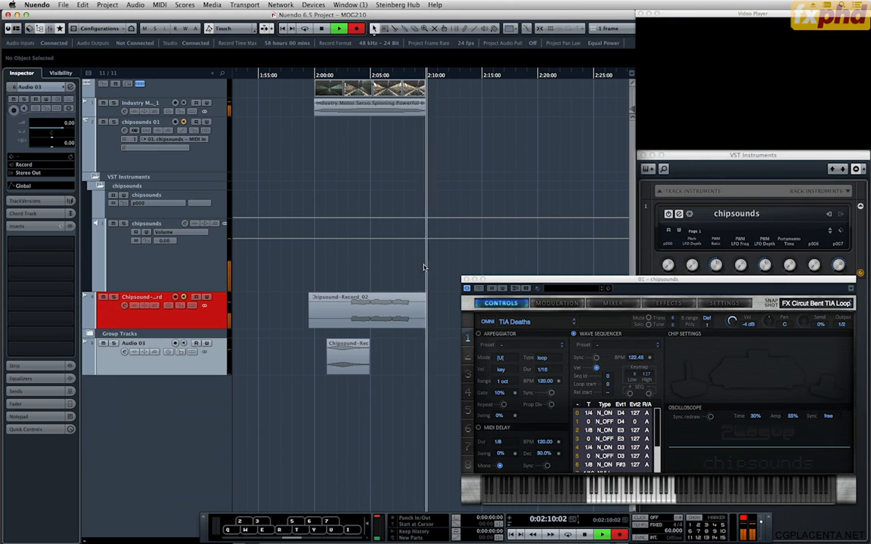
{"action": "key", "text": "space"}
Split the Chipsound-Record_02 take and delete its unused beginning and end, keeping the part from 0:02:03:04 to 0:02:08:13.
{"action": "left_click", "coordinate": [353, 317], "text": "alt"}
{"action": "left_click", "coordinate": [342, 318]}
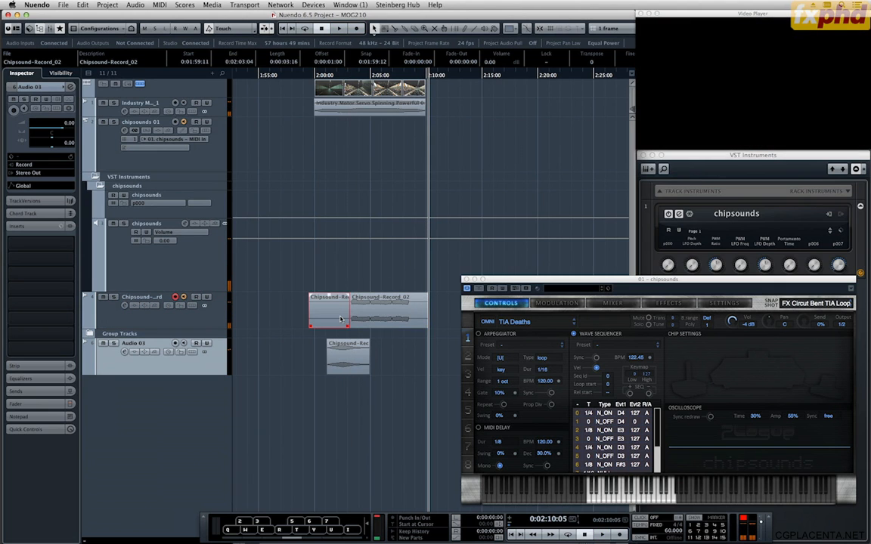
{"action": "key", "text": "Delete"}
{"action": "left_click", "coordinate": [411, 308], "text": "alt"}
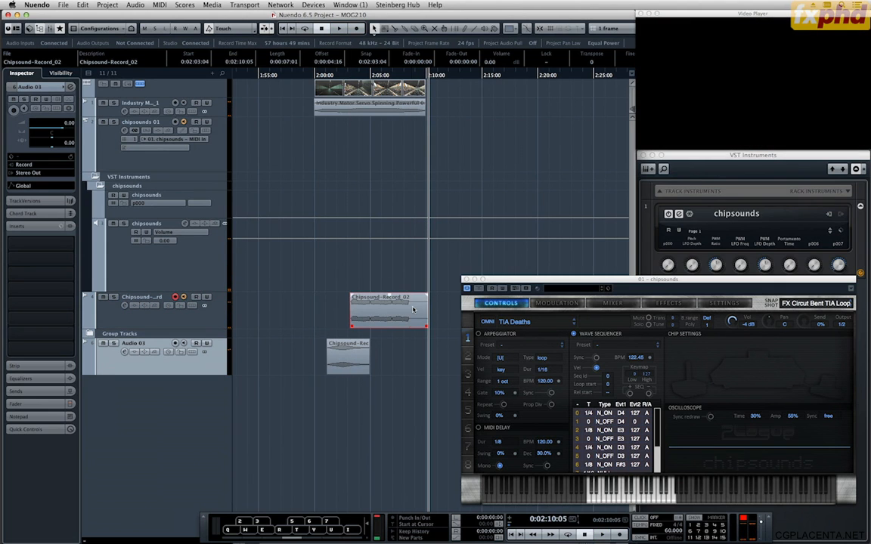
{"action": "left_click", "coordinate": [417, 309]}
{"action": "key", "text": "Delete"}
{"action": "right_click", "coordinate": [398, 311]}
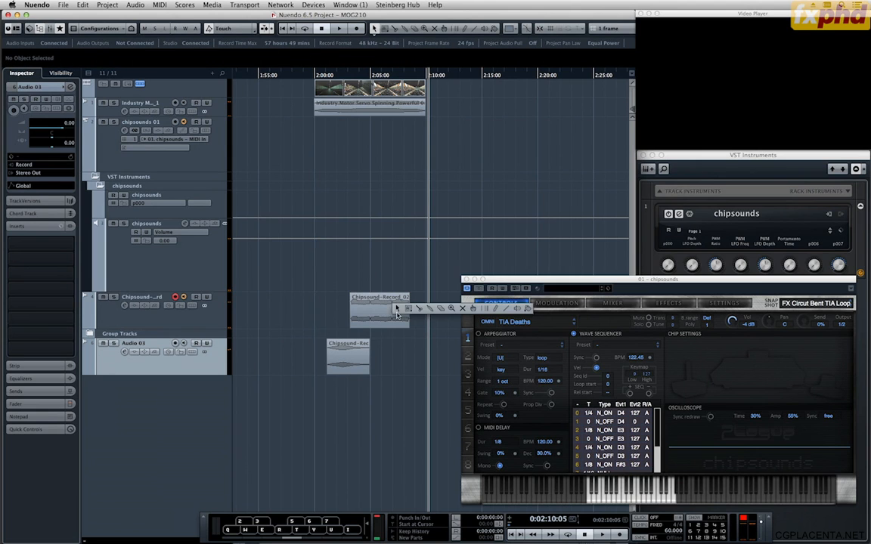
{"action": "left_click", "coordinate": [405, 386]}
Move the trimmed Chipsound-Record_02 clip onto a new audio track below Audio 03 and enlarge that track's height.
{"action": "left_click_drag", "start_coordinate": [390, 319], "coordinate": [390, 401]}
{"action": "left_click_drag", "start_coordinate": [219, 412], "coordinate": [283, 460]}
Open GRM Delays Stereo for the Audio 04 Chipsound-Record_02 clip and preview it with 40 delays, first at 618 ms and range 1203 ms.
{"action": "right_click", "coordinate": [370, 398]}
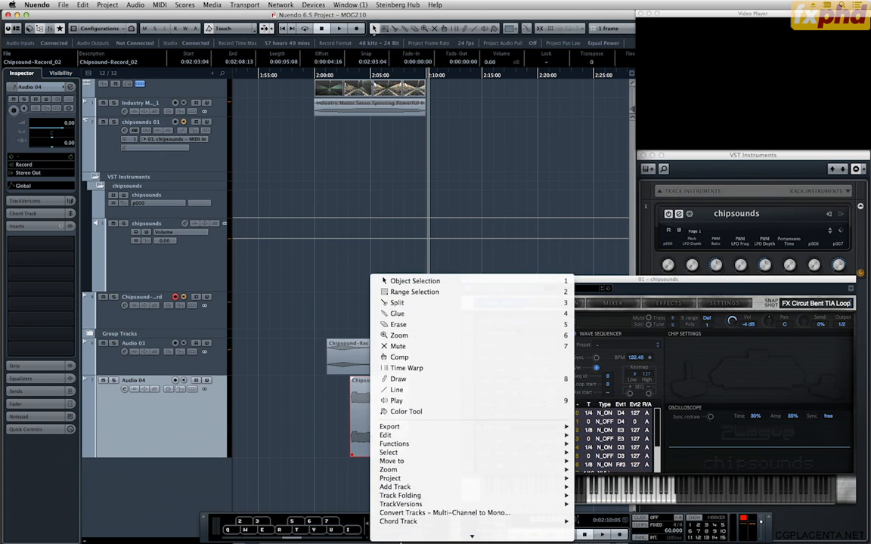
{"action": "mouse_move", "coordinate": [418, 479]}
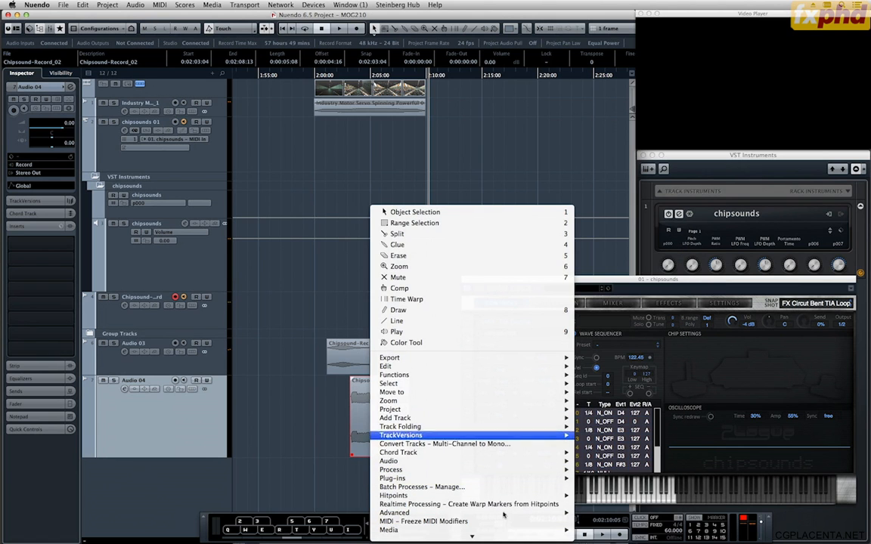
{"action": "mouse_move", "coordinate": [529, 480]}
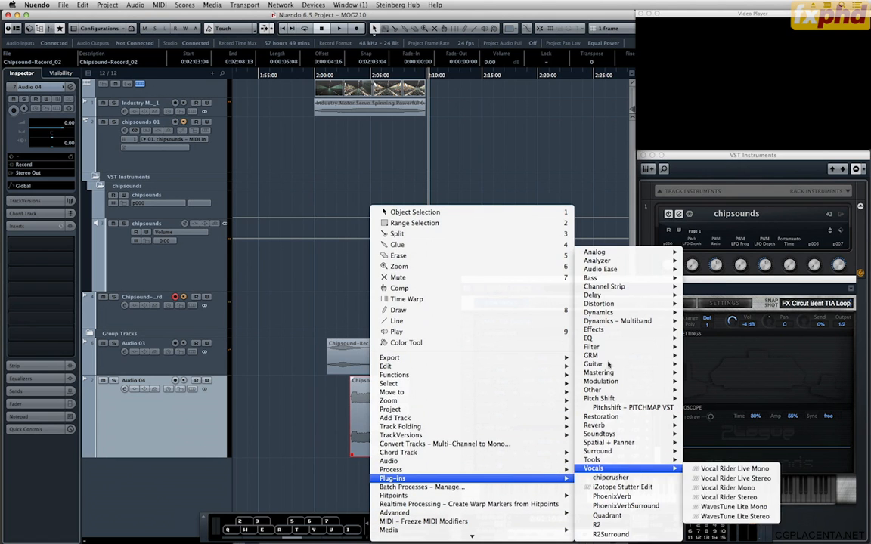
{"action": "mouse_move", "coordinate": [600, 356]}
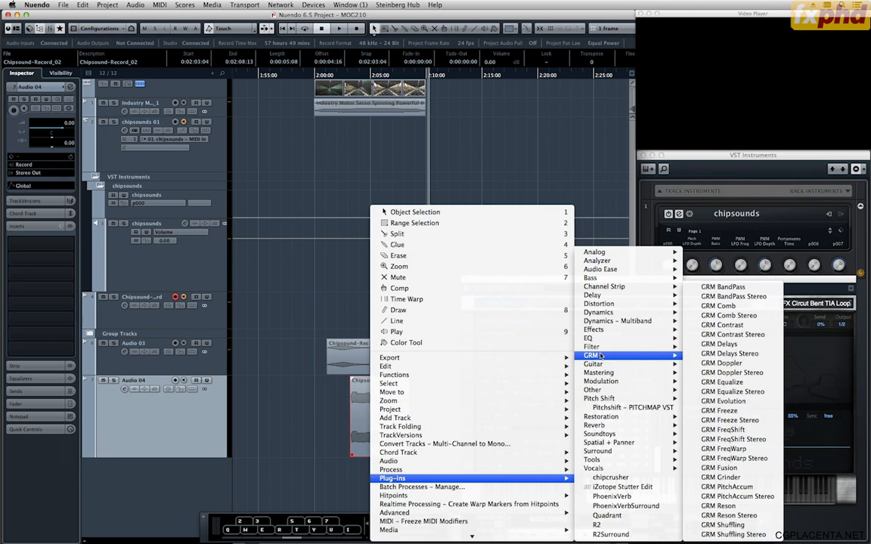
{"action": "left_click", "coordinate": [745, 353]}
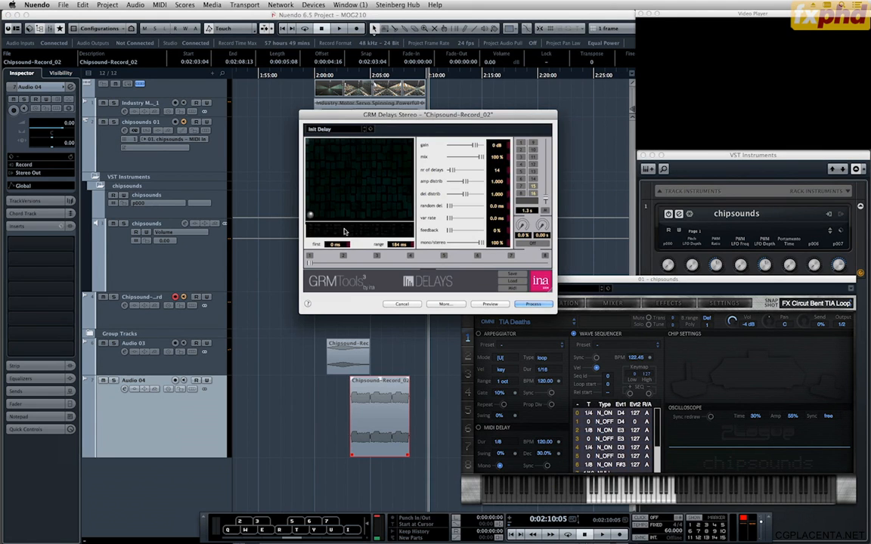
{"action": "left_click_drag", "start_coordinate": [308, 214], "coordinate": [333, 200]}
{"action": "left_click_drag", "start_coordinate": [452, 170], "coordinate": [459, 176]}
{"action": "left_click", "coordinate": [490, 304]}
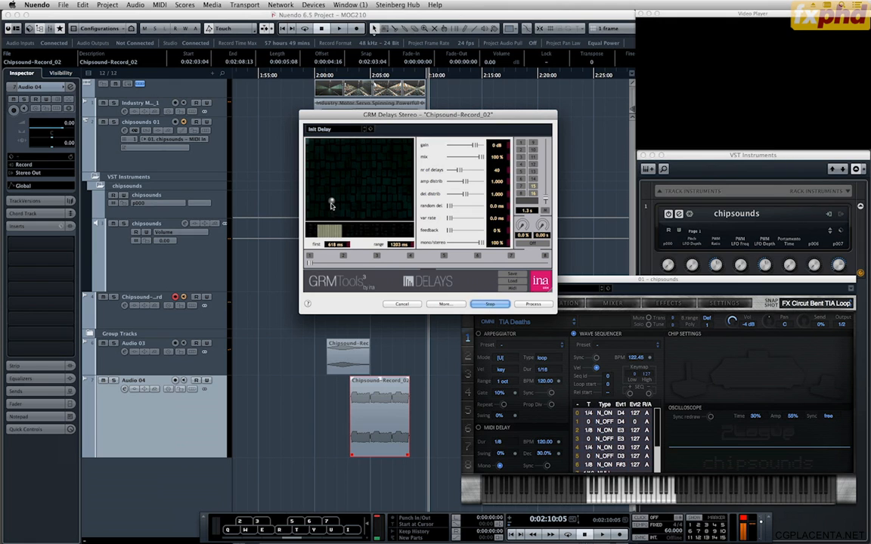
Try other GRM delay settings during the preview, ending with first at 0 ms, a 3641 ms range, 38 delays and 1.150 delay distribution.
{"action": "left_click_drag", "start_coordinate": [331, 205], "coordinate": [323, 179]}
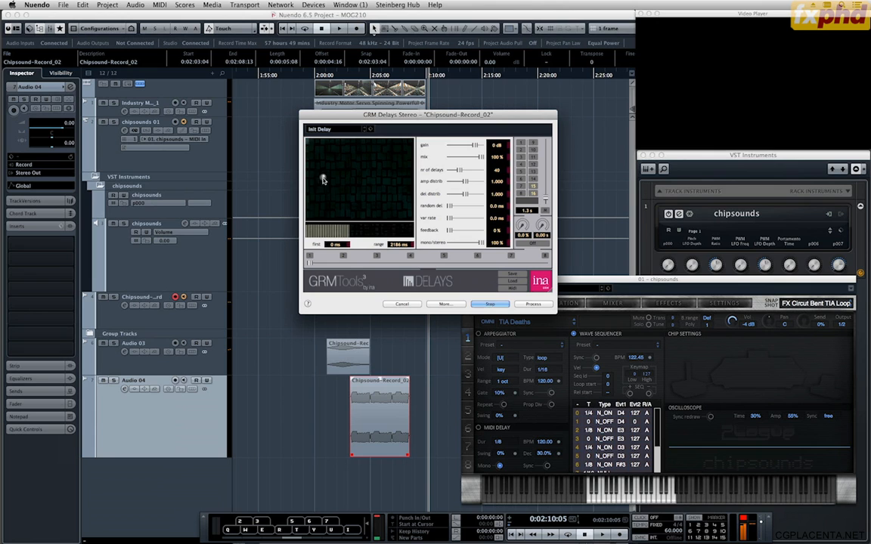
{"action": "left_click_drag", "start_coordinate": [459, 171], "coordinate": [453, 171]}
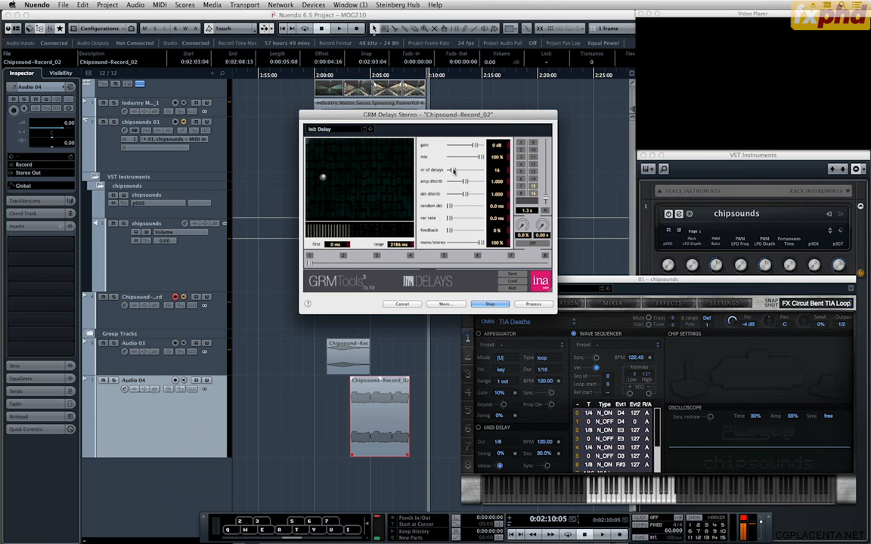
{"action": "left_click_drag", "start_coordinate": [322, 179], "coordinate": [337, 157]}
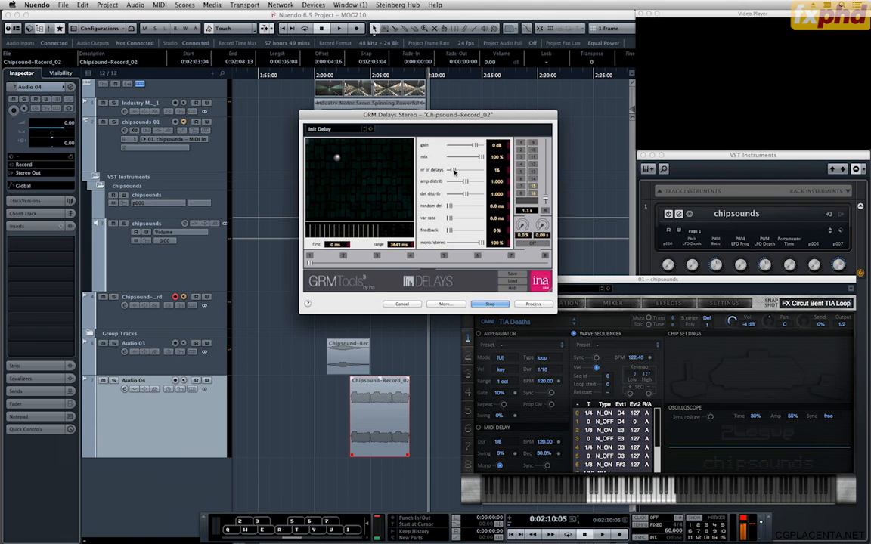
{"action": "left_click_drag", "start_coordinate": [454, 171], "coordinate": [459, 173]}
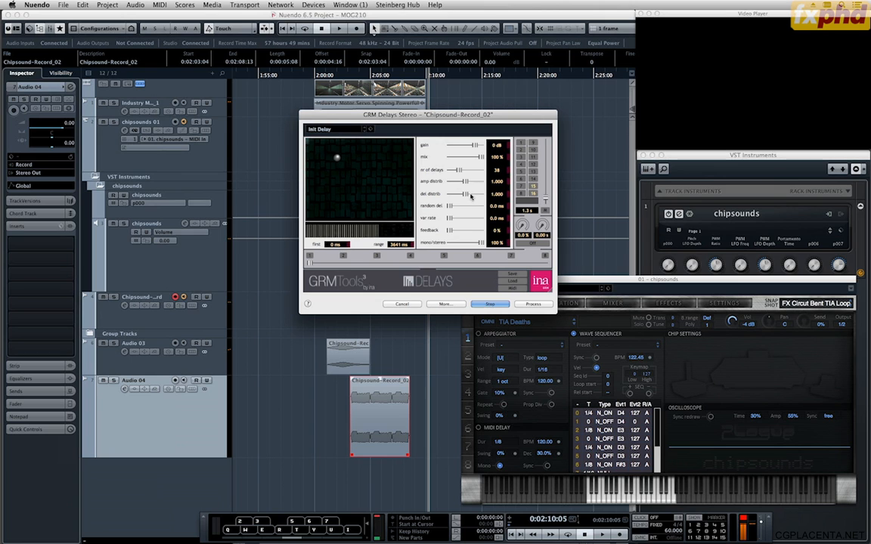
{"action": "left_click_drag", "start_coordinate": [465, 195], "coordinate": [455, 197]}
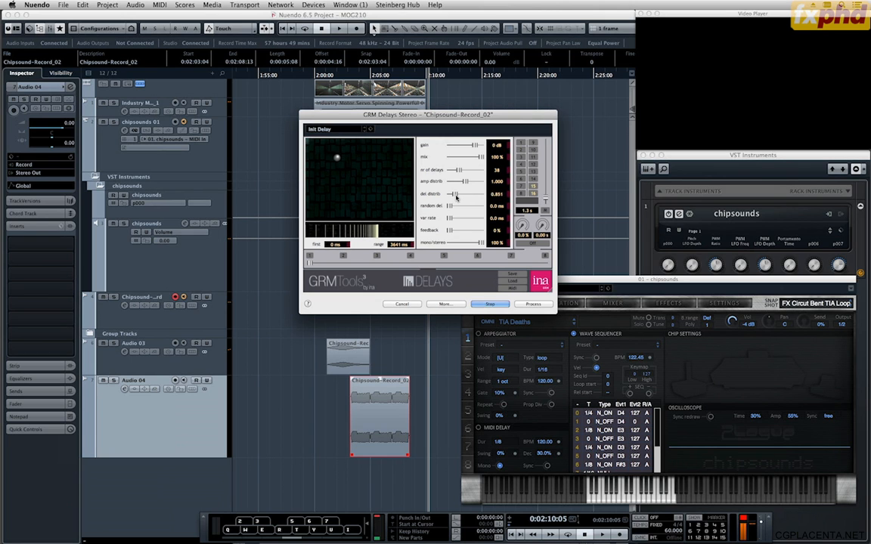
{"action": "left_click_drag", "start_coordinate": [457, 197], "coordinate": [476, 199]}
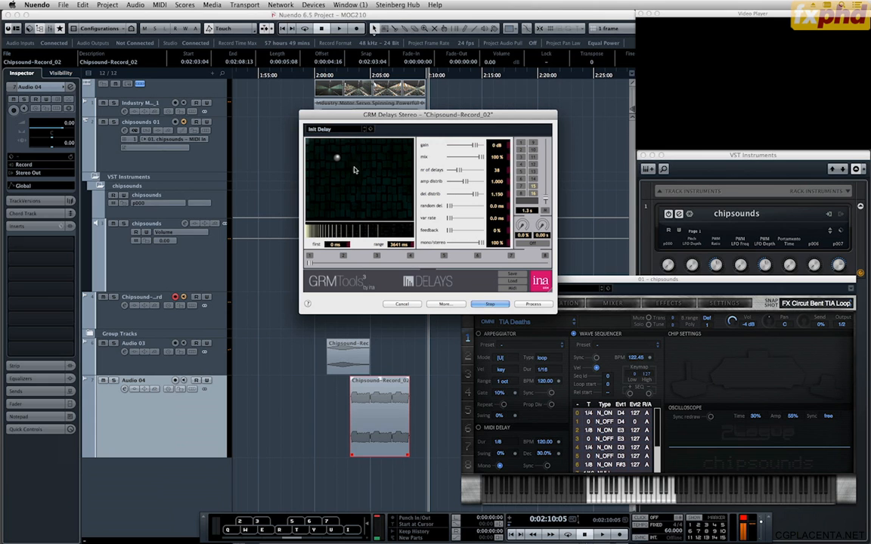
Set GRM Delays to a 2926 ms range, 32 delays and 1.000 delay distribution, and process the clip.
{"action": "left_click_drag", "start_coordinate": [338, 159], "coordinate": [335, 177]}
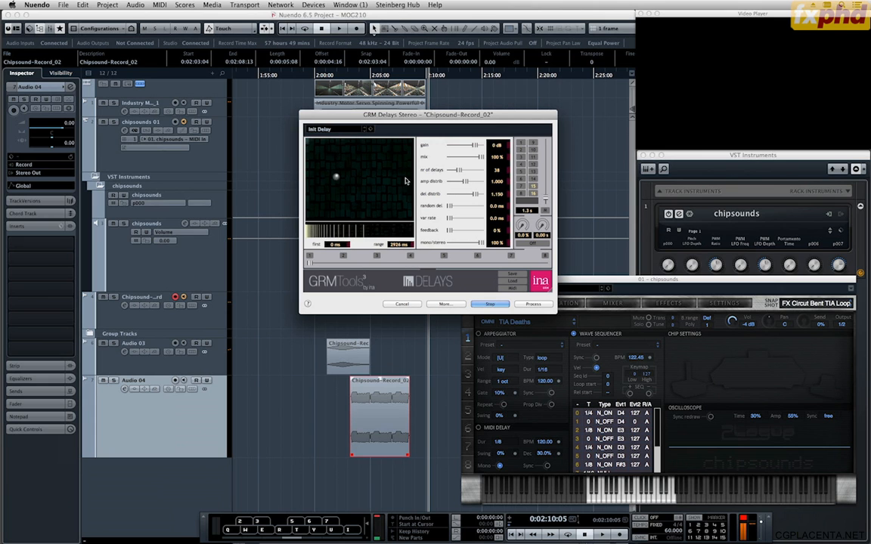
{"action": "left_click_drag", "start_coordinate": [460, 171], "coordinate": [466, 198]}
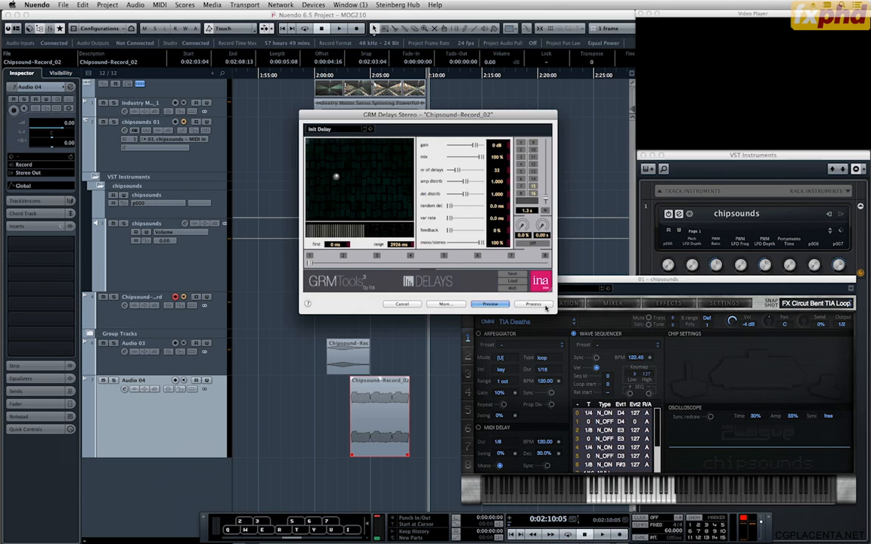
{"action": "left_click", "coordinate": [533, 305]}
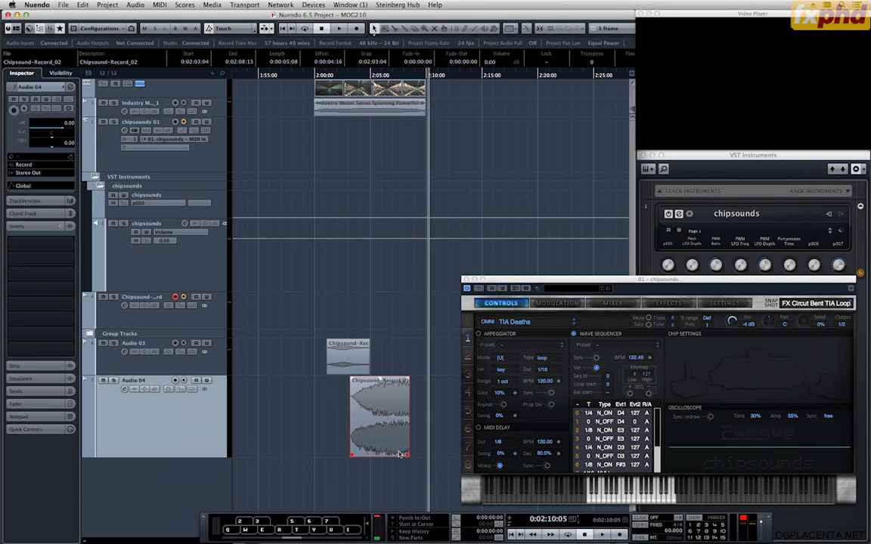
Move the processed clip's start to 0:02:02:16, lower its volume to -15.50 dB and play it against the video.
{"action": "left_click_drag", "start_coordinate": [352, 77], "coordinate": [348, 77]}
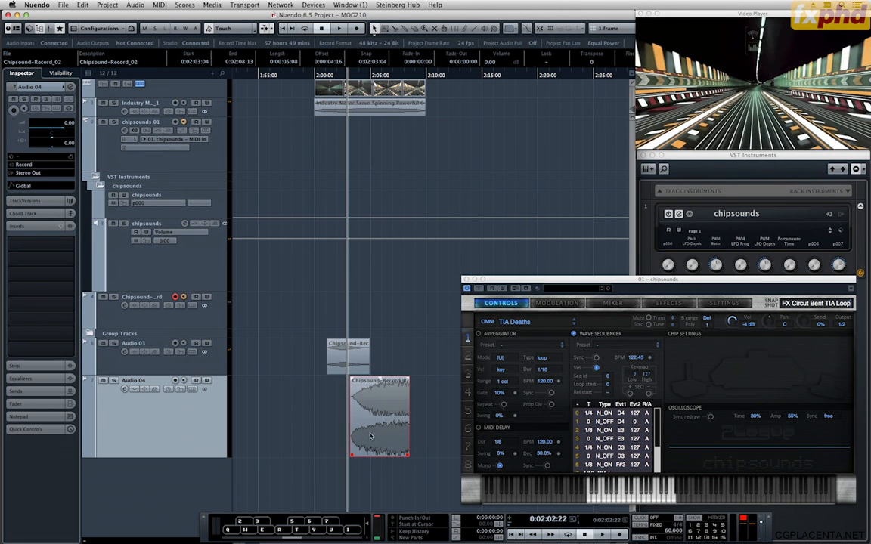
{"action": "left_click_drag", "start_coordinate": [366, 433], "coordinate": [363, 418]}
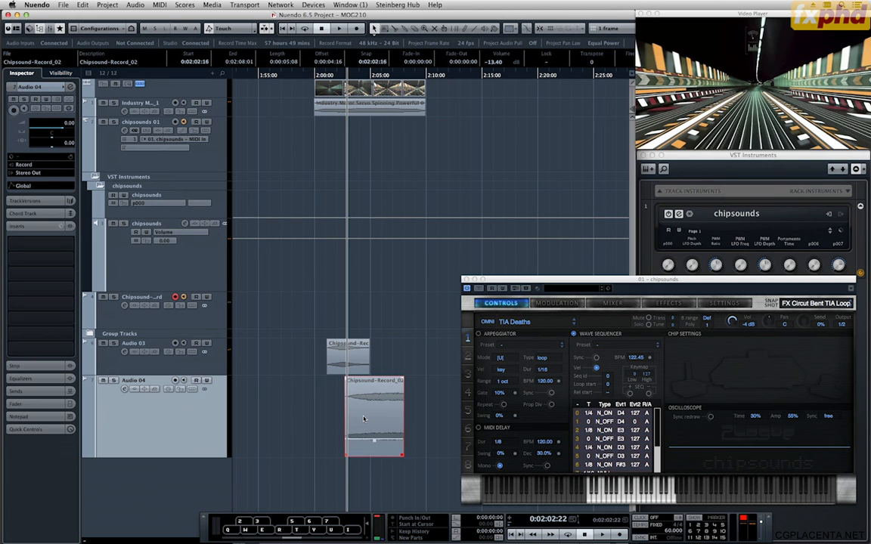
{"action": "key", "text": "space"}
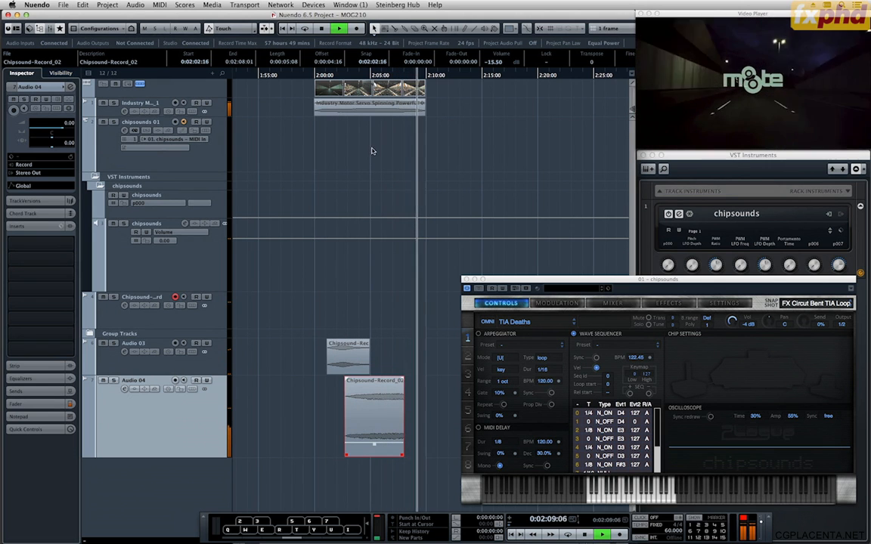
{"action": "key", "text": "space"}
{"action": "left_click", "coordinate": [401, 75]}
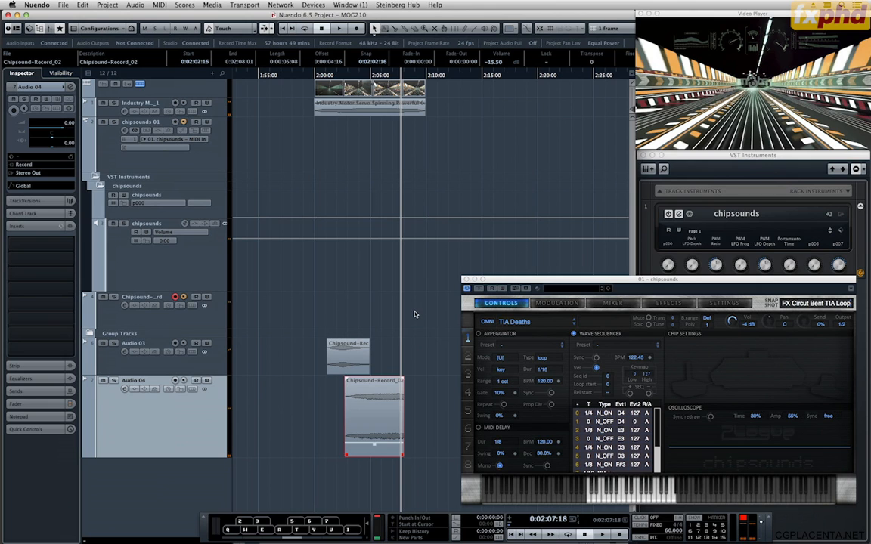
Hide the transport's virtual keyboard and undo the clip's move, volume change and GRM Delays processing.
{"action": "key", "text": "alt+k"}
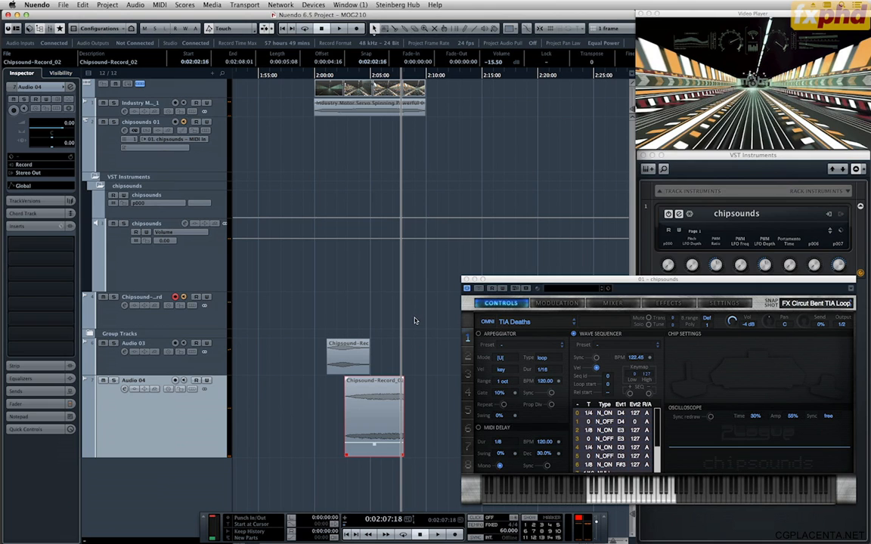
{"action": "left_click", "coordinate": [415, 325]}
{"action": "key", "text": "super+z"}
{"action": "key", "text": "super+z"}
{"action": "key", "text": "super+z"}
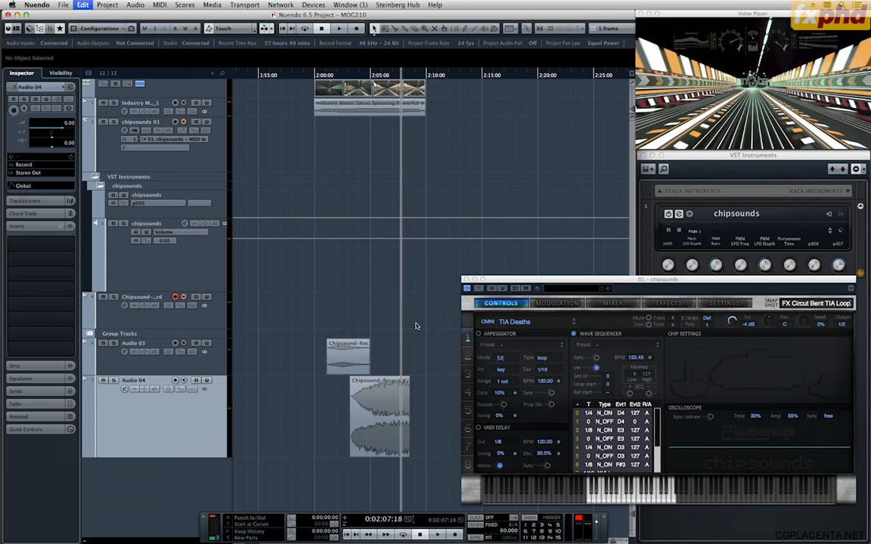
Extend the Chipsound-Record_02 clip's end to 0:02:10:06 and process it with GRM Delays Stereo at 32 delays and a 2926 ms range.
{"action": "left_click", "coordinate": [395, 432]}
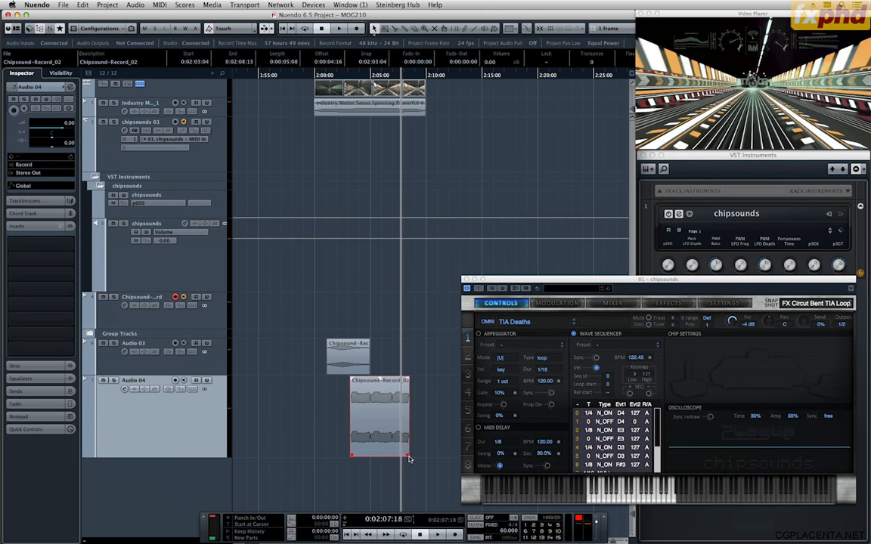
{"action": "left_click_drag", "start_coordinate": [408, 459], "coordinate": [430, 459]}
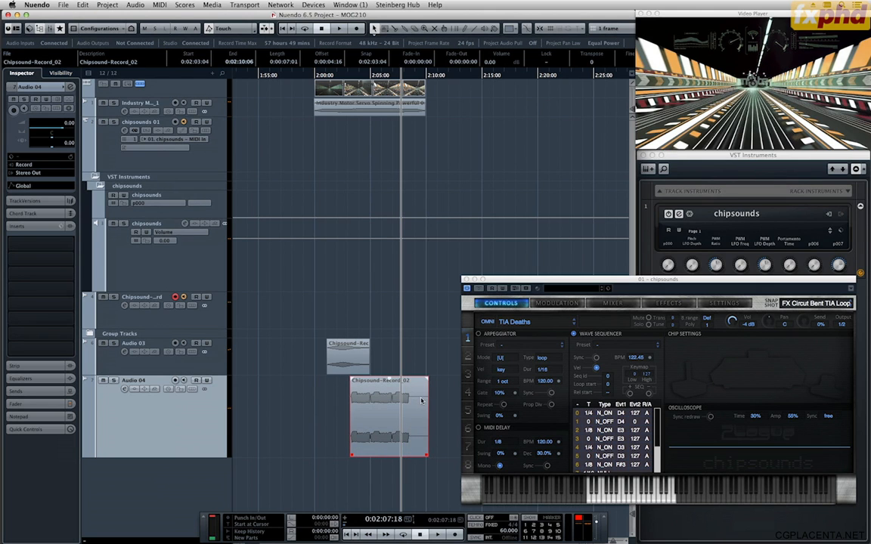
{"action": "right_click", "coordinate": [421, 401]}
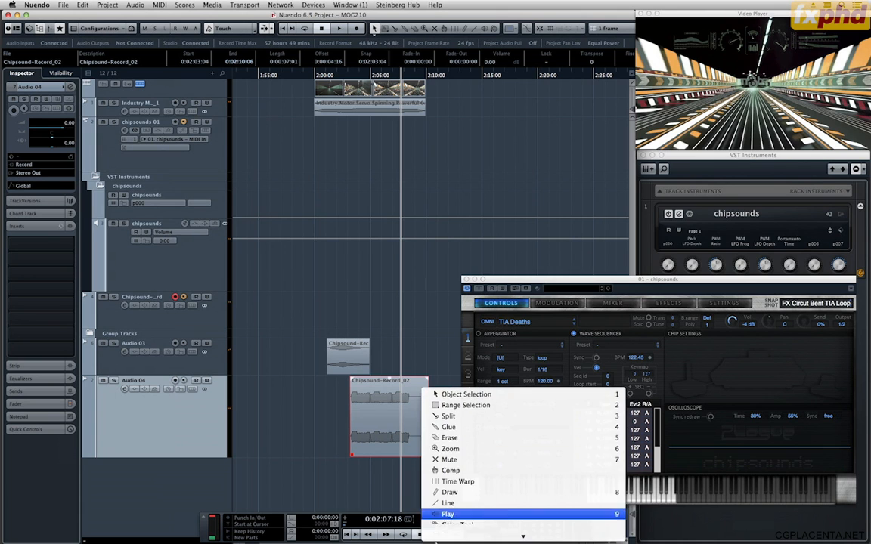
{"action": "scroll", "coordinate": [481, 502], "scroll_direction": "down", "scroll_amount": 4}
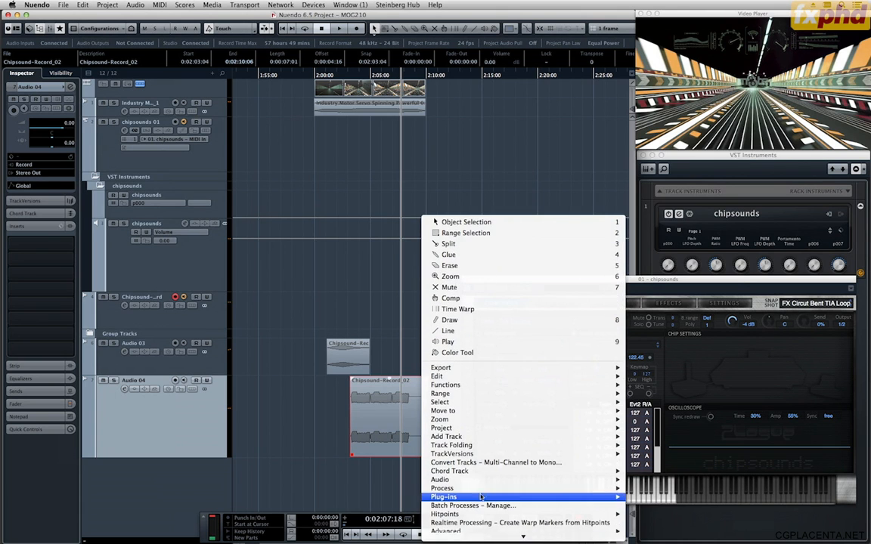
{"action": "mouse_move", "coordinate": [481, 500]}
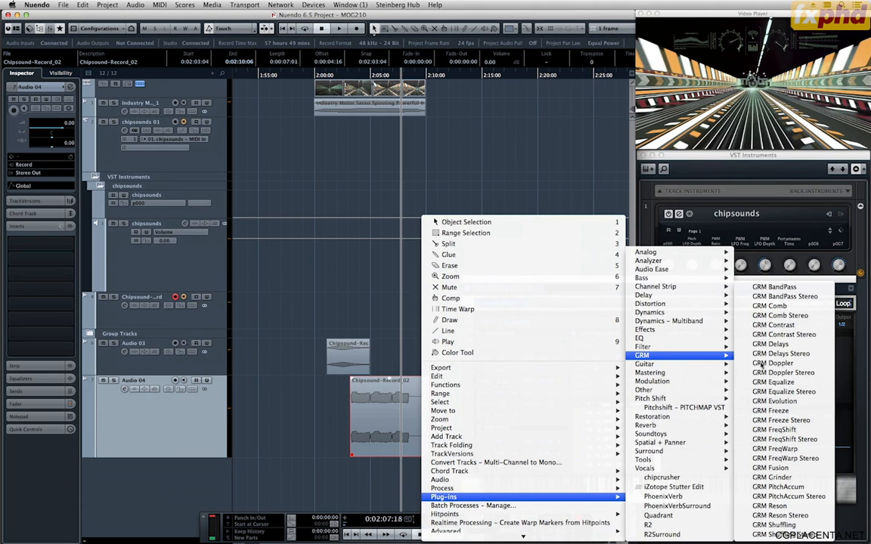
{"action": "mouse_move", "coordinate": [718, 364]}
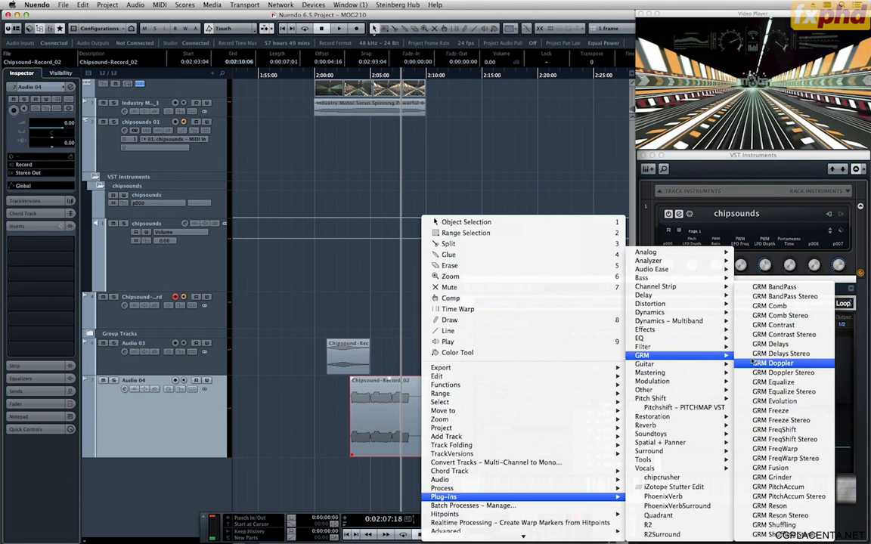
{"action": "left_click", "coordinate": [753, 358]}
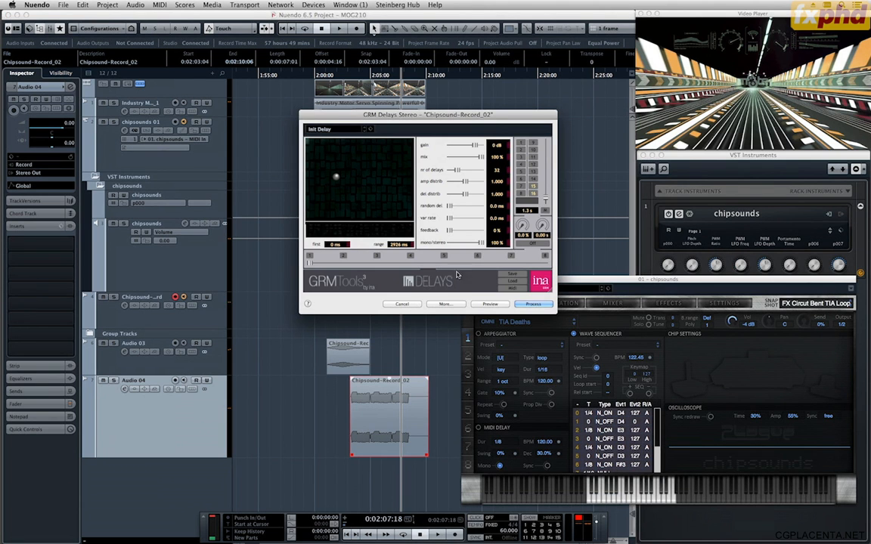
{"action": "left_click", "coordinate": [476, 306]}
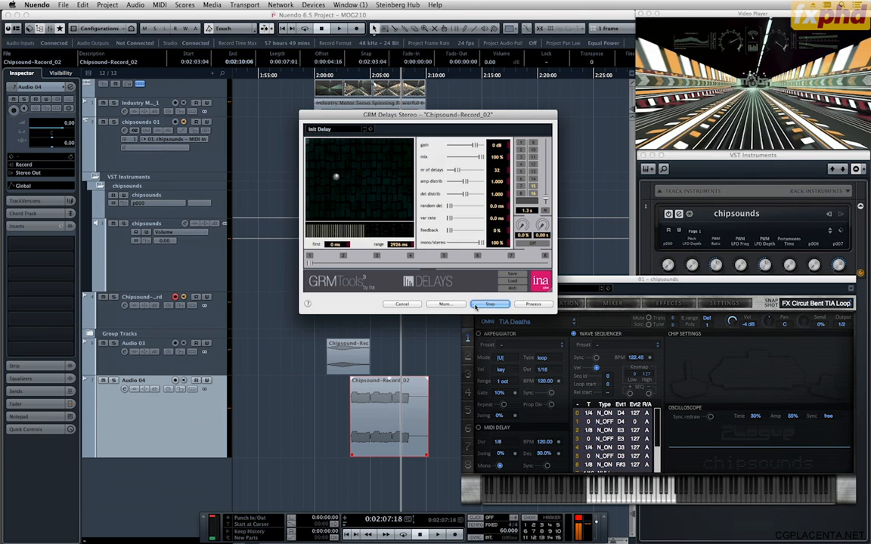
{"action": "left_click", "coordinate": [530, 304]}
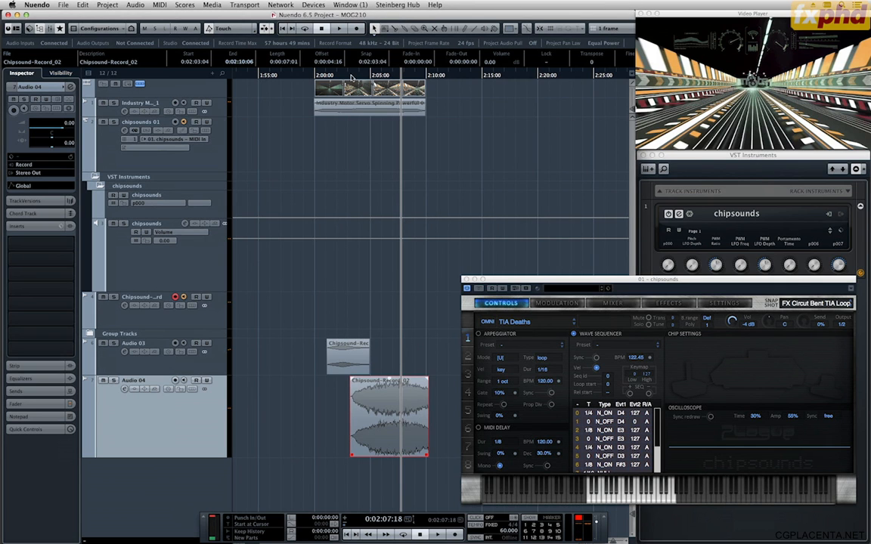
Place the project cursor at 0:02:02:21 and move the processed Chipsound-Record_02 clip so it starts at 0:02:02:20.
{"action": "left_click", "coordinate": [352, 77]}
{"action": "left_click_drag", "start_coordinate": [352, 78], "coordinate": [389, 93]}
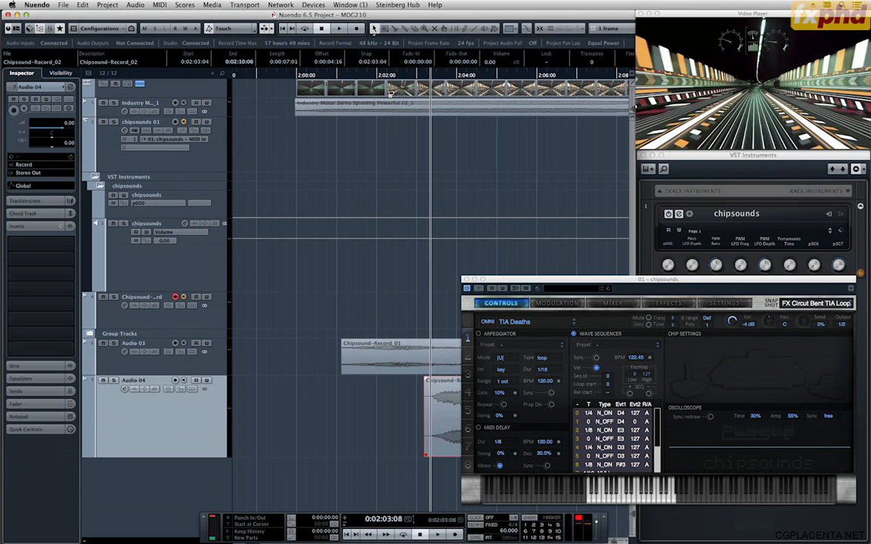
{"action": "key", "text": "super+KP_Subtract"}
{"action": "key", "text": "super+KP_Subtract"}
{"action": "key", "text": "super+KP_Subtract"}
{"action": "key", "text": "super+KP_Subtract"}
{"action": "key", "text": "super+KP_Subtract"}
{"action": "key", "text": "super+KP_Subtract"}
{"action": "key", "text": "super+KP_Subtract"}
{"action": "key", "text": "super+KP_Subtract"}
{"action": "key", "text": "super+KP_Subtract"}
{"action": "key", "text": "super+KP_Subtract"}
{"action": "key", "text": "super+KP_Subtract"}
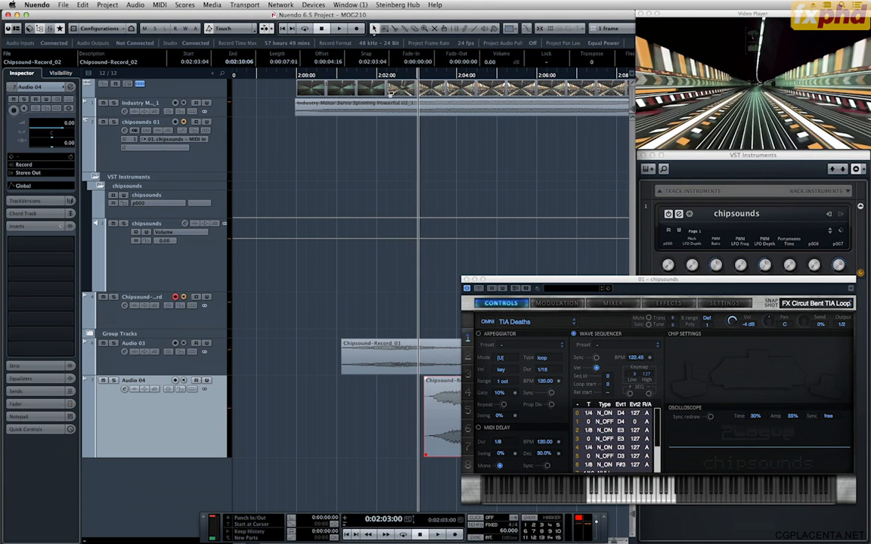
{"action": "key", "text": "super+KP_Add"}
{"action": "key", "text": "super+KP_Subtract"}
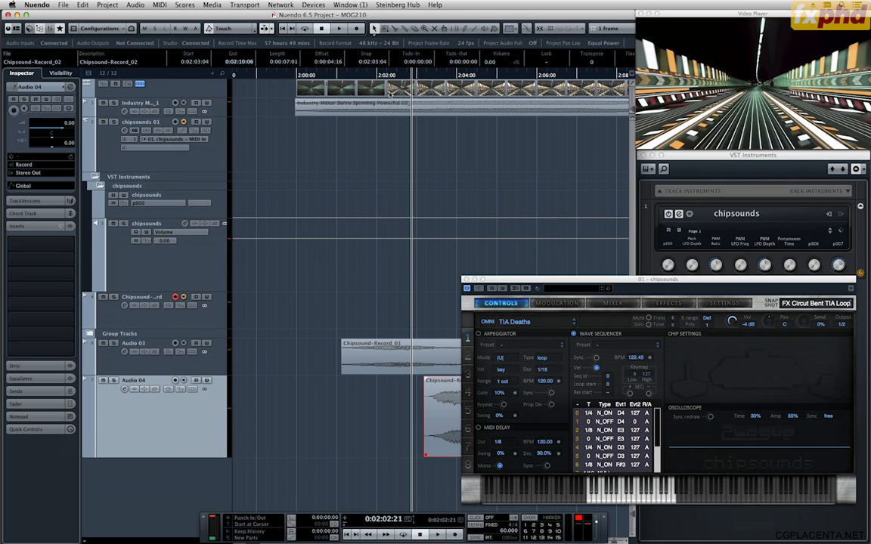
{"action": "left_click_drag", "start_coordinate": [429, 399], "coordinate": [413, 413]}
Lower the Chipsound-Record_02 clip's volume to -24.60 dB.
{"action": "mouse_move", "coordinate": [409, 456]}
{"action": "left_mouse_down"}
{"action": "mouse_move", "coordinate": [422, 447]}
{"action": "mouse_move", "coordinate": [415, 438]}
{"action": "left_mouse_up"}
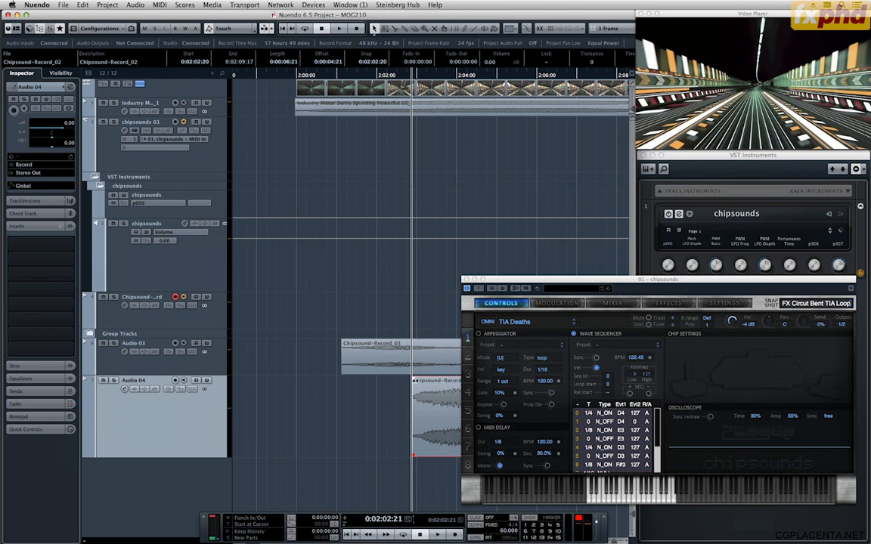
{"action": "key", "text": "g"}
{"action": "key", "text": "g"}
{"action": "key", "text": "g"}
{"action": "key", "text": "g"}
{"action": "key", "text": "g"}
{"action": "key", "text": "g"}
{"action": "key", "text": "g"}
{"action": "key", "text": "g"}
{"action": "key", "text": "g"}
{"action": "key", "text": "g"}
{"action": "key", "text": "g"}
{"action": "key", "text": "g"}
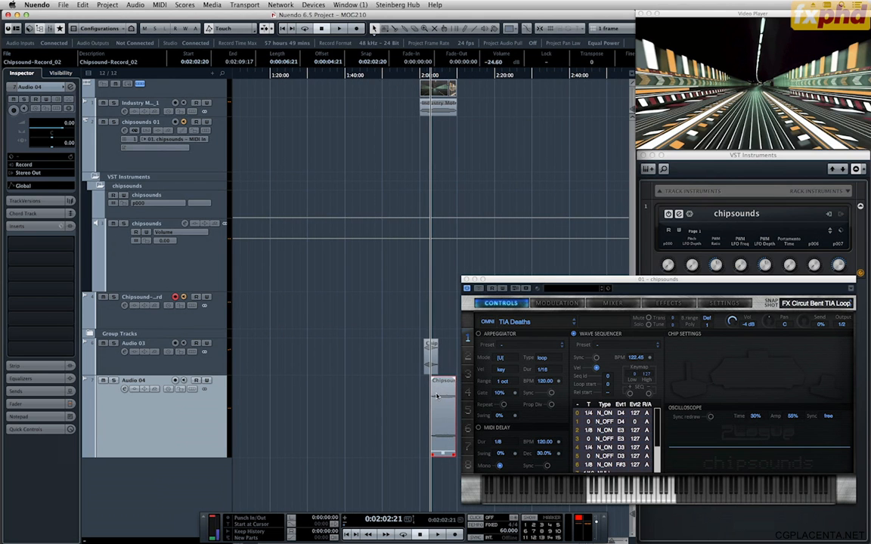
Play the sequence from 0:02:02:21 and raise the Chipsound-Record_02 clip's volume to -18.60 dB.
{"action": "key", "text": "space"}
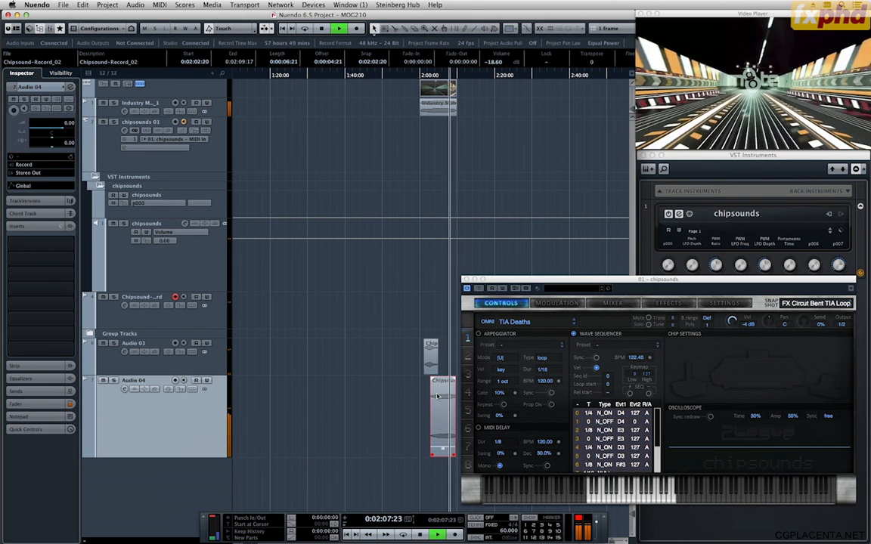
{"action": "key", "text": "space"}
Trim the Chipsound-Record_02 clip's end to 0:02:08:14 and give it a 15-frame fade-out.
{"action": "key", "text": "h"}
{"action": "key", "text": "h"}
{"action": "key", "text": "h"}
{"action": "key", "text": "h"}
{"action": "key", "text": "h"}
{"action": "key", "text": "h"}
{"action": "key", "text": "h"}
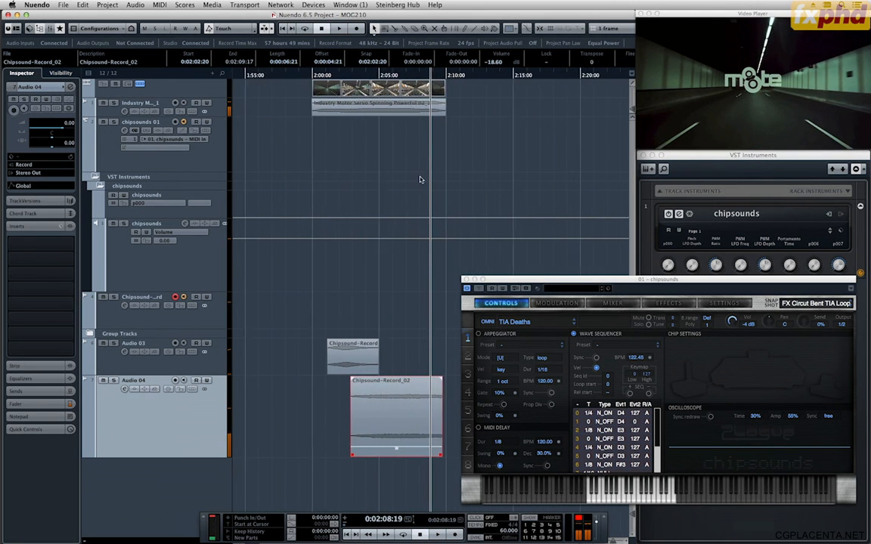
{"action": "left_click_drag", "start_coordinate": [410, 78], "coordinate": [419, 78]}
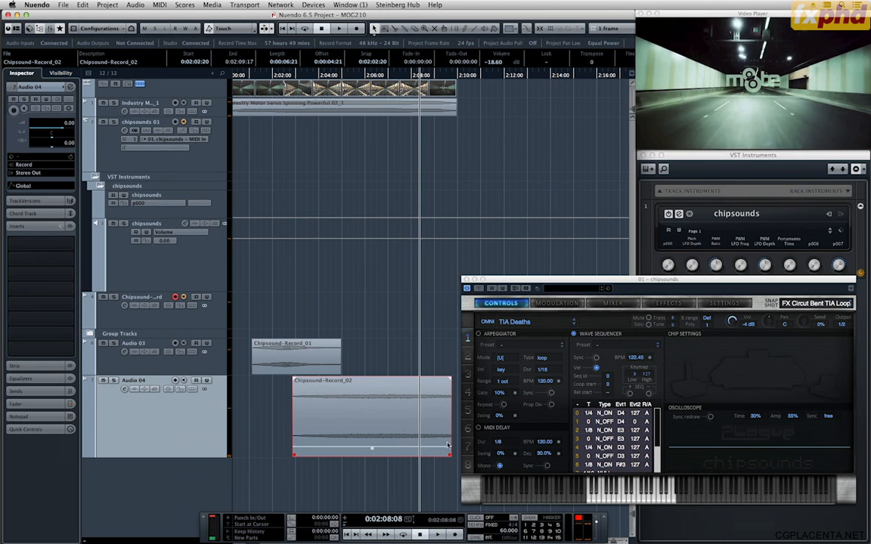
{"action": "left_click_drag", "start_coordinate": [450, 456], "coordinate": [425, 456]}
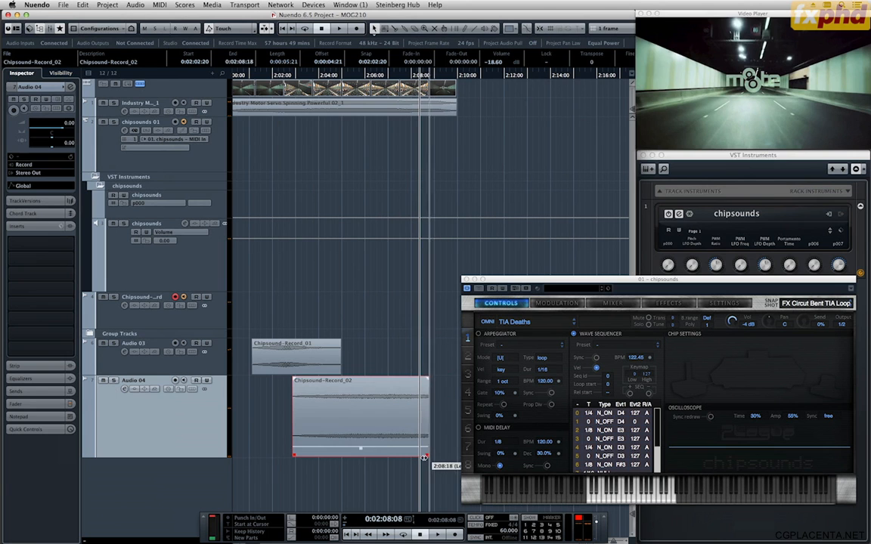
Play the sequence from near the video's start to its end to check the trimmed and faded clip.
{"action": "key", "text": "g"}
{"action": "key", "text": "g"}
{"action": "key", "text": "g"}
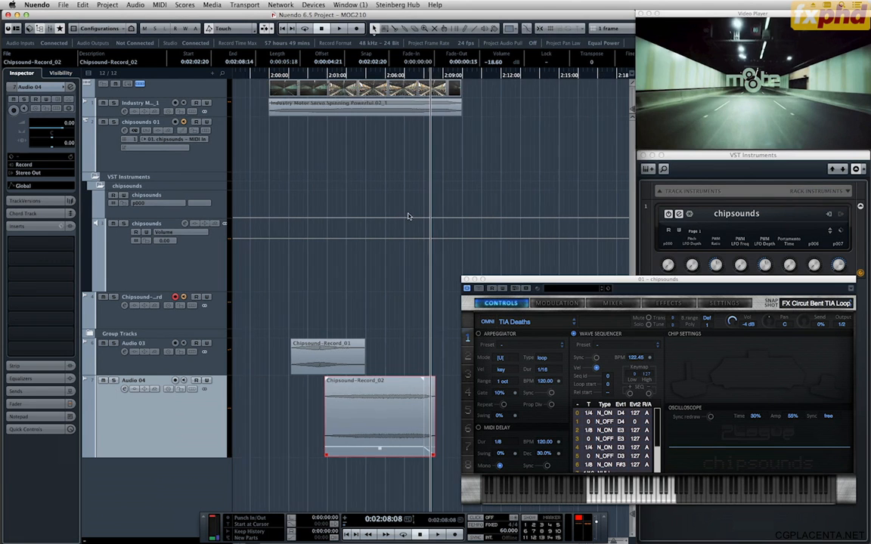
{"action": "left_click", "coordinate": [351, 78]}
{"action": "key", "text": "space"}
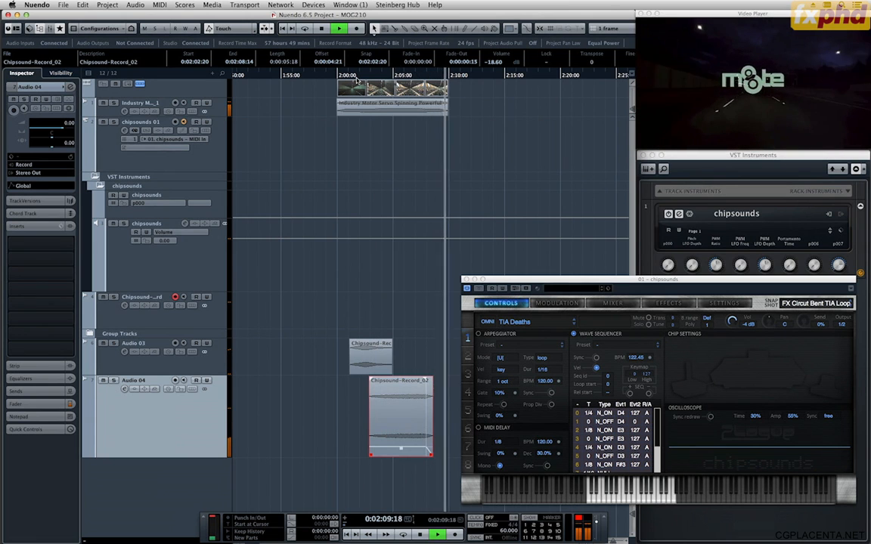
{"action": "key", "text": "space"}
{"action": "key", "text": "g"}
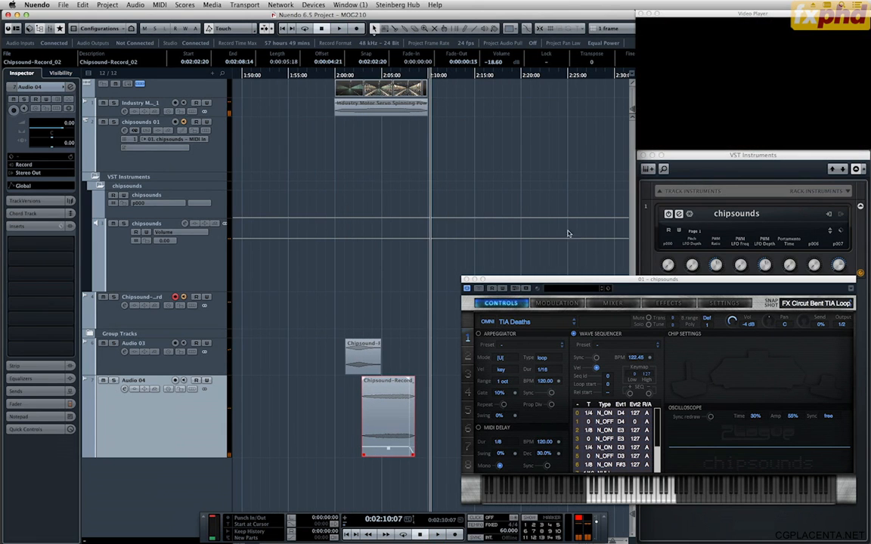
Load the AR 8bit Currency arpeggio snapshot in chipsounds.
{"action": "left_click_drag", "start_coordinate": [571, 281], "coordinate": [599, 283]}
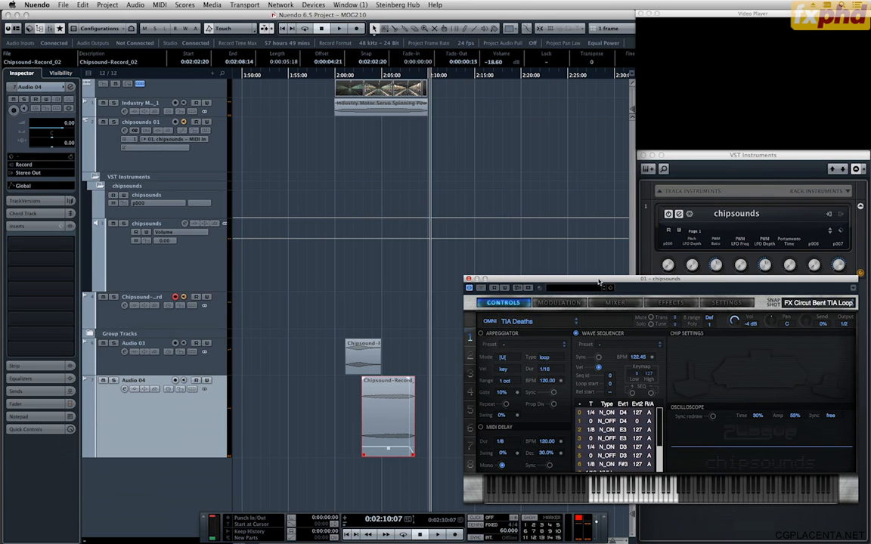
{"action": "left_click", "coordinate": [813, 305]}
{"action": "mouse_move", "coordinate": [812, 345]}
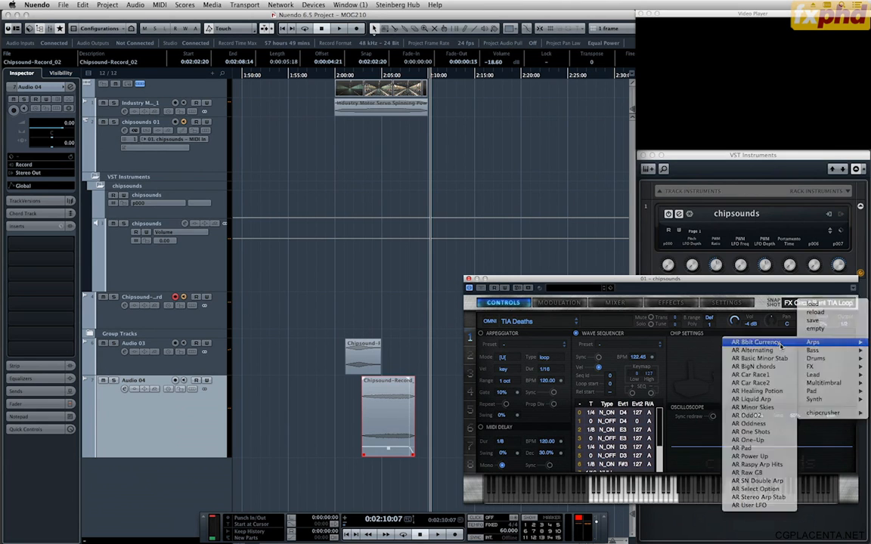
{"action": "left_click", "coordinate": [756, 343]}
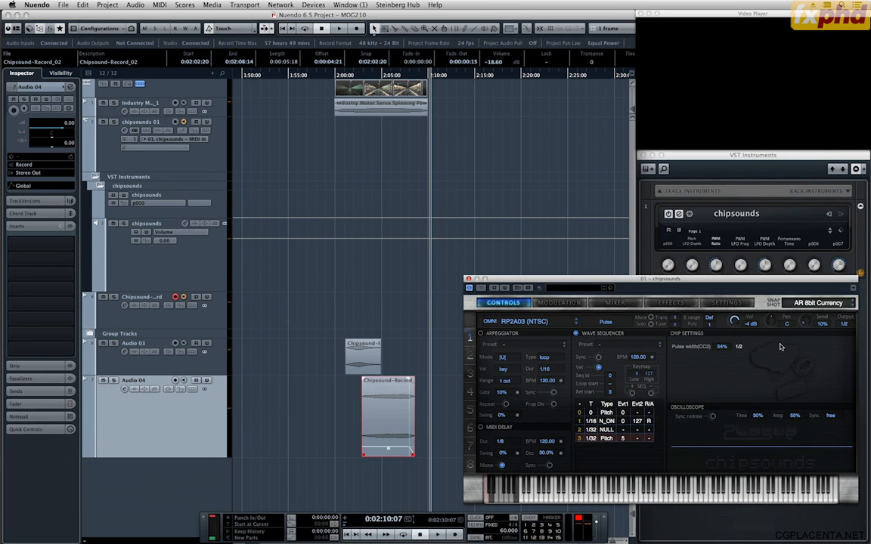
Show the transport's virtual keyboard and audition the AR 8bit Currency sound in different octaves.
{"action": "key", "text": "alt+k"}
{"action": "key", "text": "7"}
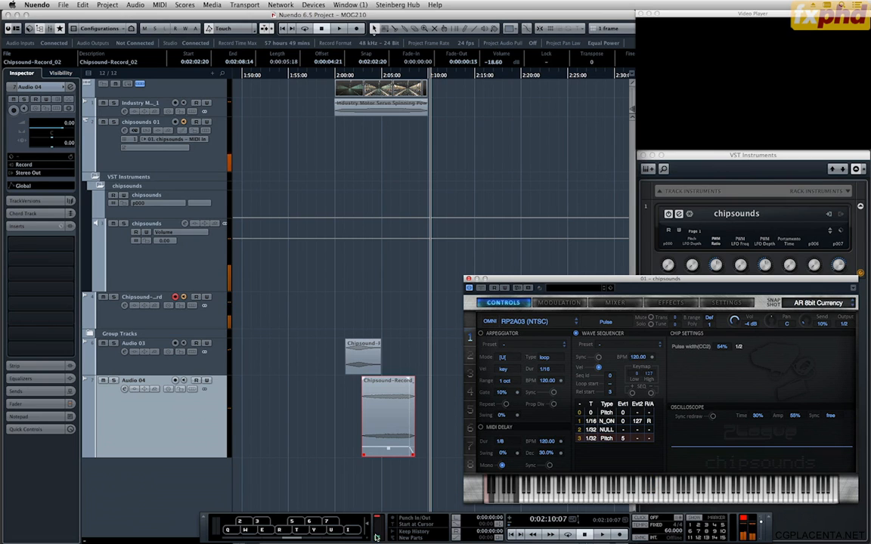
{"action": "left_click", "coordinate": [344, 538]}
{"action": "key", "text": "7"}
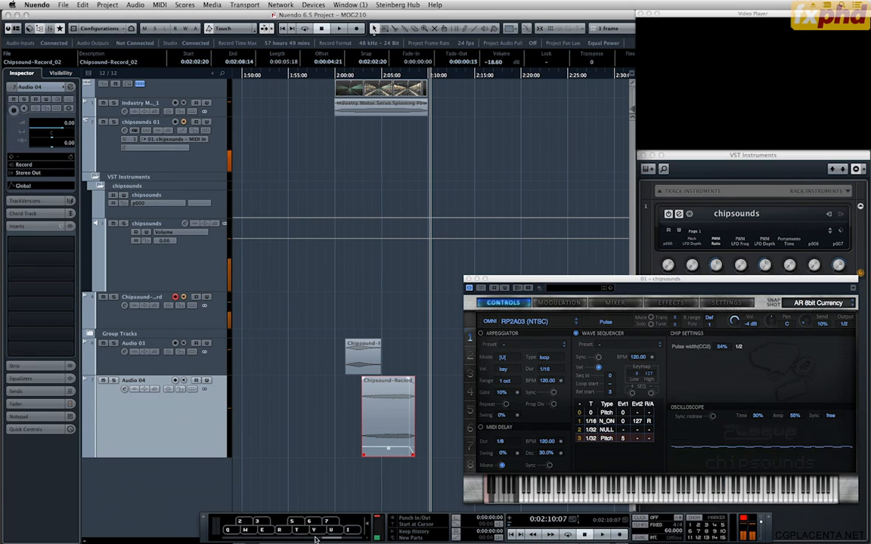
{"action": "key", "text": "7"}
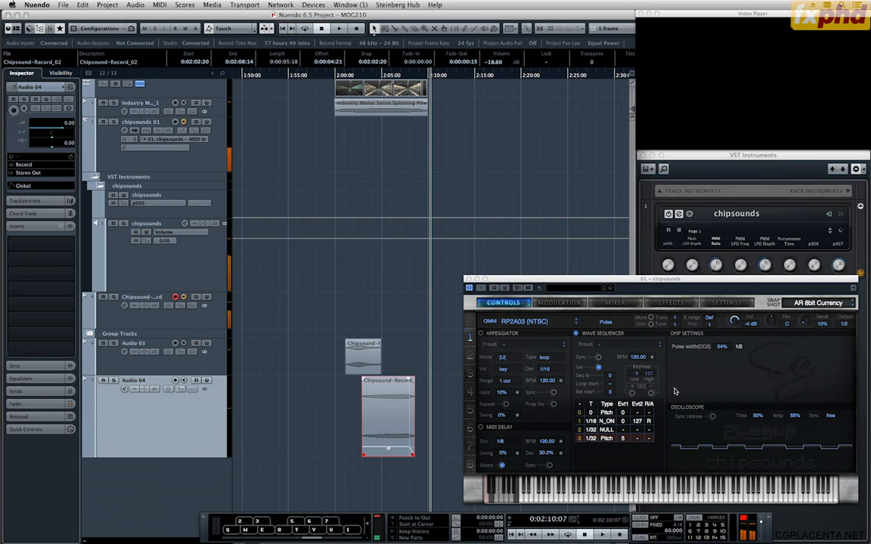
Load the FX KickTheKoopa snapshot in chipsounds and audition it on the virtual keyboard in several octaves.
{"action": "left_click", "coordinate": [795, 304]}
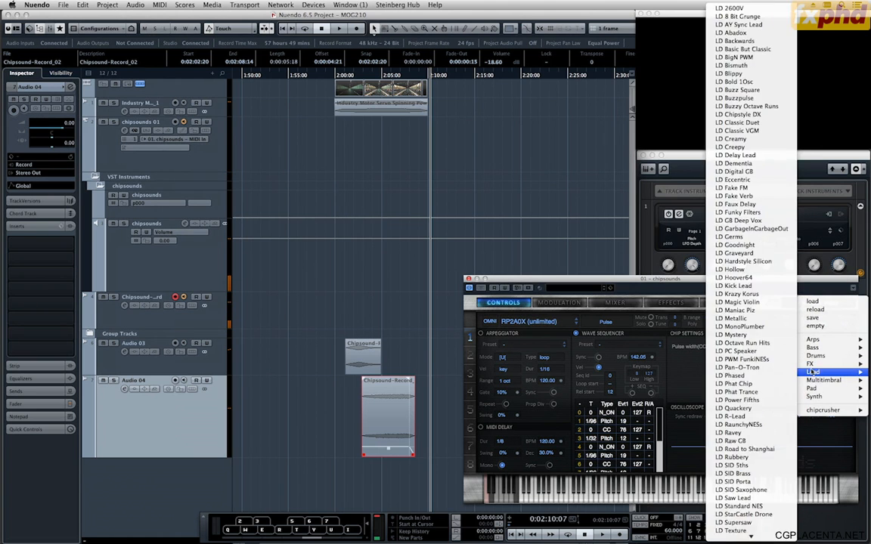
{"action": "mouse_move", "coordinate": [811, 368]}
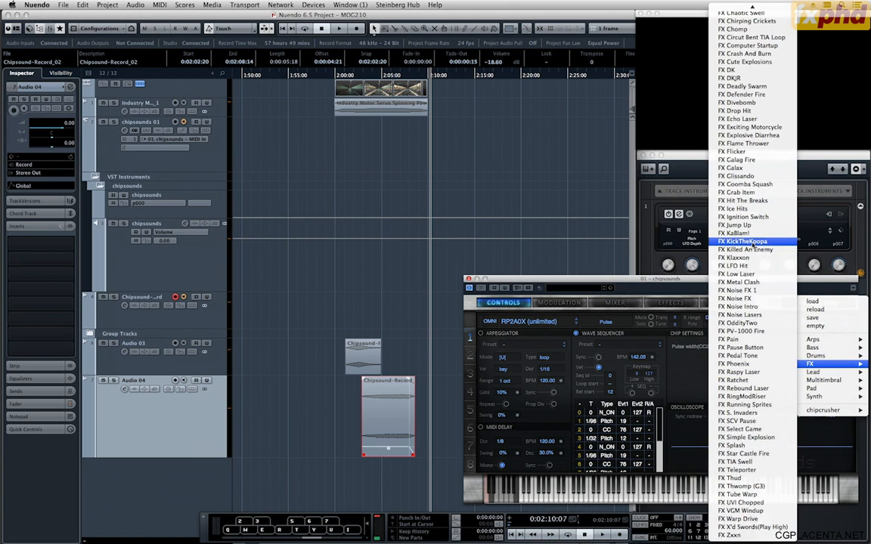
{"action": "left_click", "coordinate": [748, 221]}
{"action": "key", "text": "7"}
{"action": "key", "text": "5"}
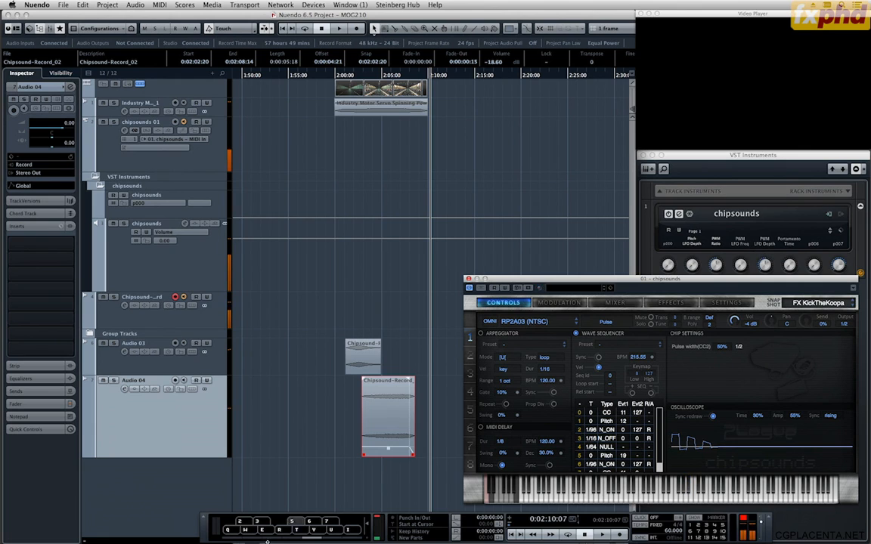
{"action": "left_click", "coordinate": [277, 540]}
{"action": "key", "text": "7"}
{"action": "left_click", "coordinate": [289, 540]}
{"action": "key", "text": "7"}
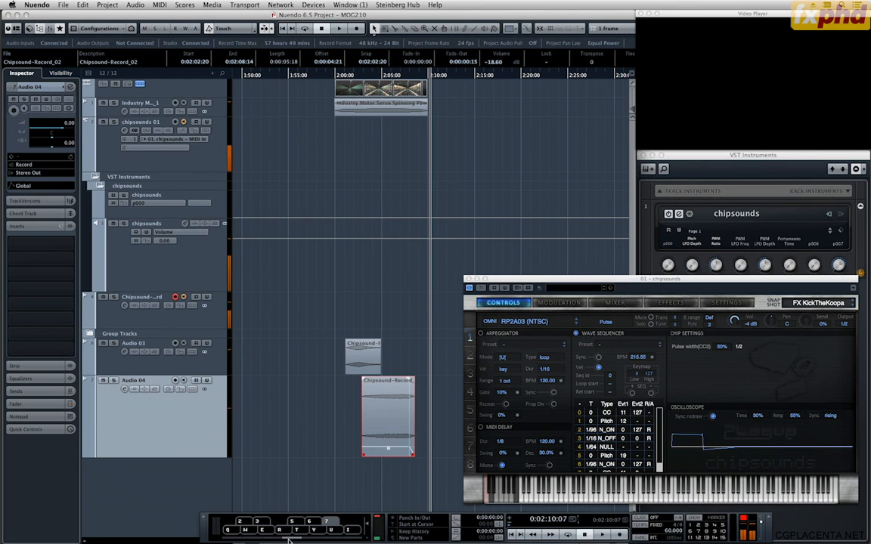
{"action": "left_click", "coordinate": [278, 540]}
{"action": "key", "text": "7"}
Load the FX Divebomb snapshot and move the chipsounds window up over the arrangement.
{"action": "left_click", "coordinate": [803, 304]}
{"action": "mouse_move", "coordinate": [819, 366]}
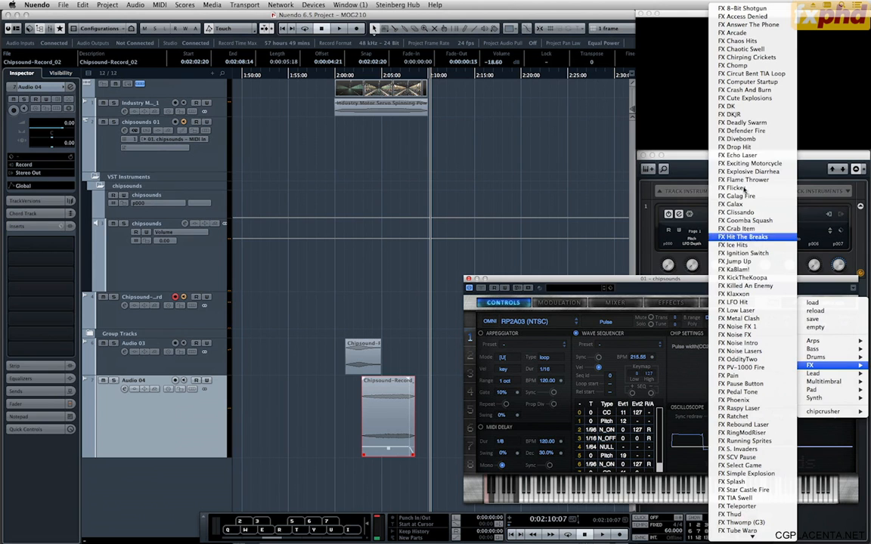
{"action": "left_click", "coordinate": [745, 139]}
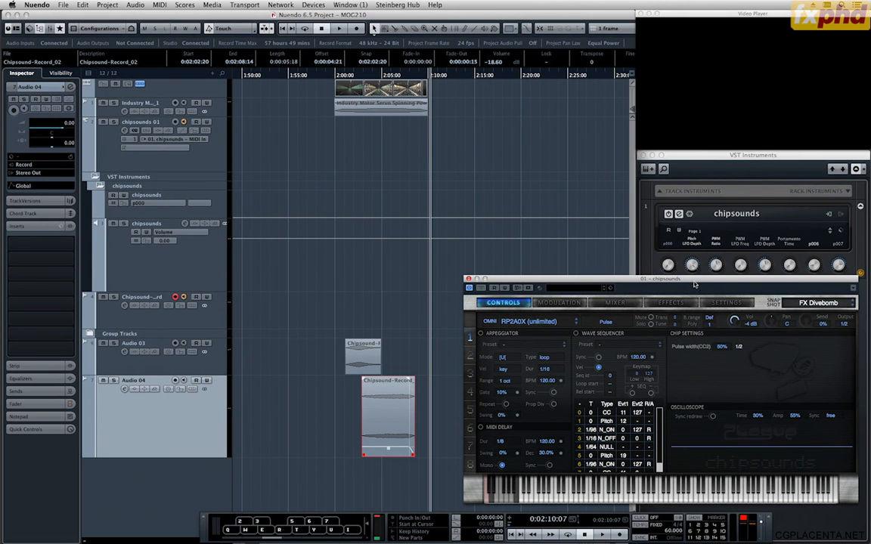
{"action": "left_click_drag", "start_coordinate": [695, 281], "coordinate": [634, 180]}
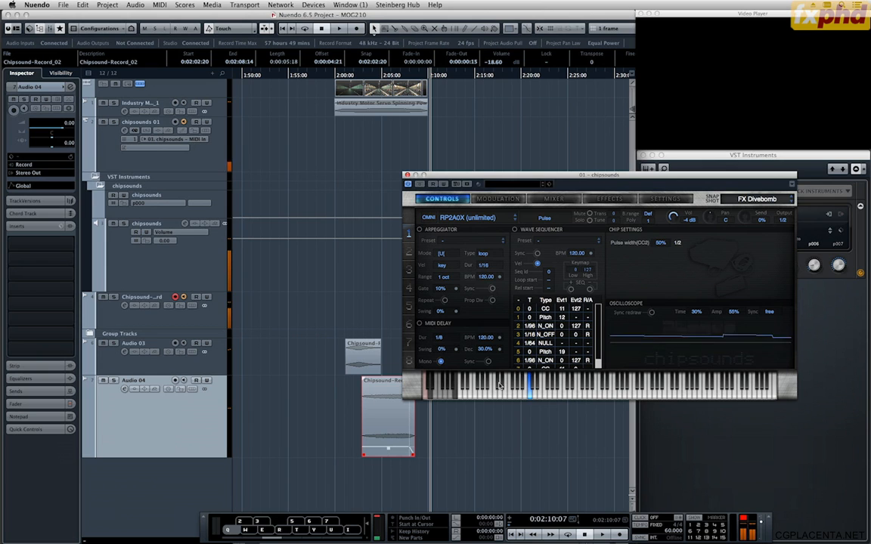
Open the chipsounds modulation settings and audition the FX Divebomb sound in different octaves.
{"action": "left_click", "coordinate": [498, 199]}
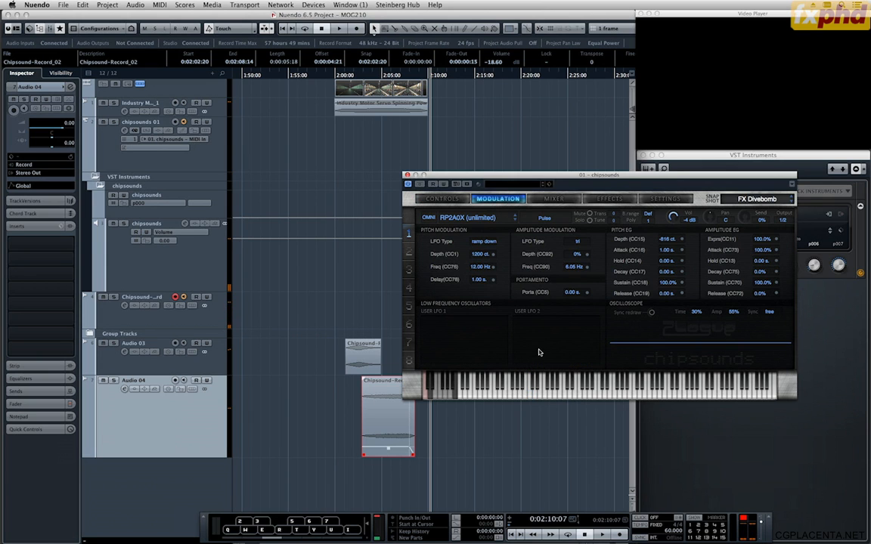
{"action": "left_click", "coordinate": [298, 537]}
{"action": "key", "text": "q"}
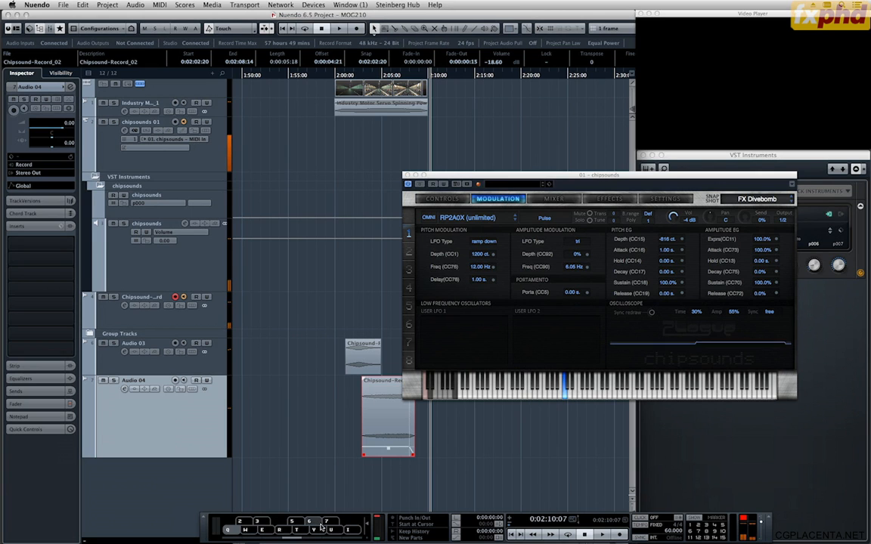
{"action": "left_click", "coordinate": [332, 539]}
{"action": "key", "text": "q"}
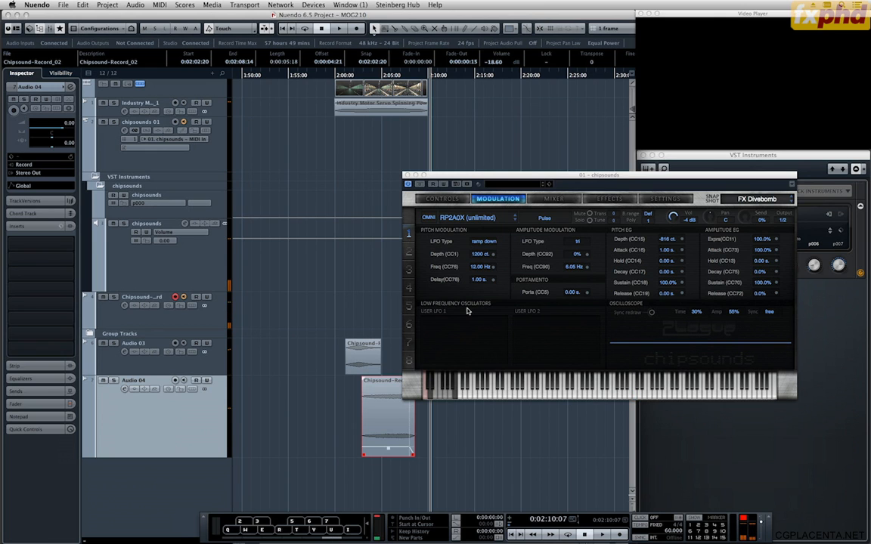
Set the pitch modulation's LFO type to ramp up and its depth to 1056 ct.
{"action": "left_click", "coordinate": [481, 242]}
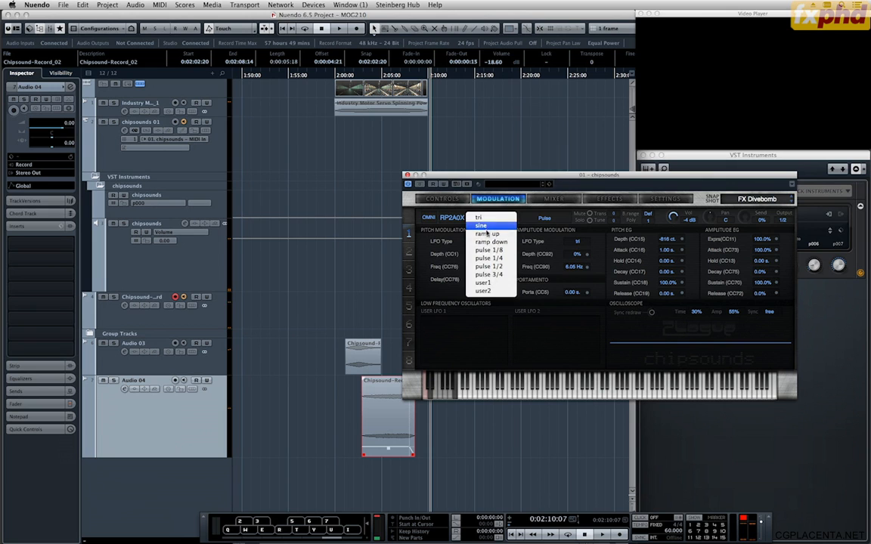
{"action": "left_click", "coordinate": [496, 236]}
{"action": "key", "text": "q"}
{"action": "key", "text": "q"}
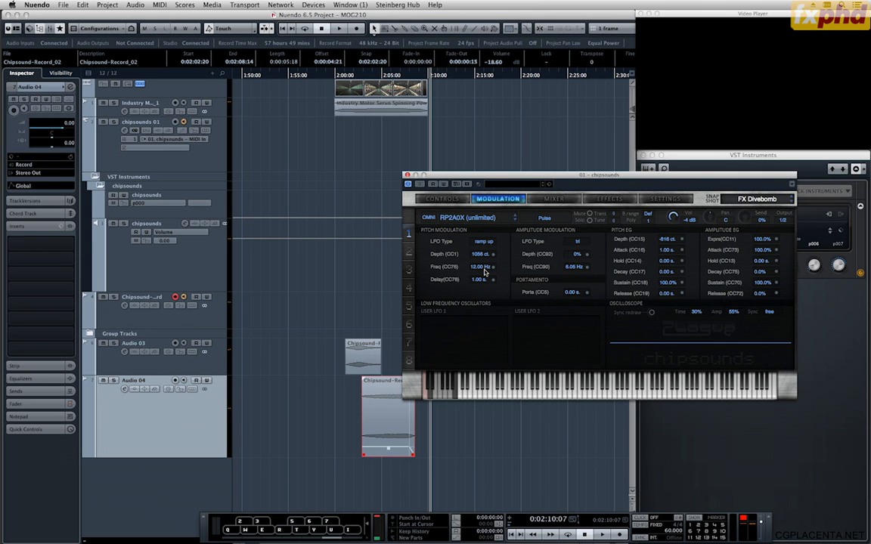
Set the pitch modulation frequency to 0.12 Hz and audition the sound in different octaves.
{"action": "key", "text": "q"}
{"action": "key", "text": "q"}
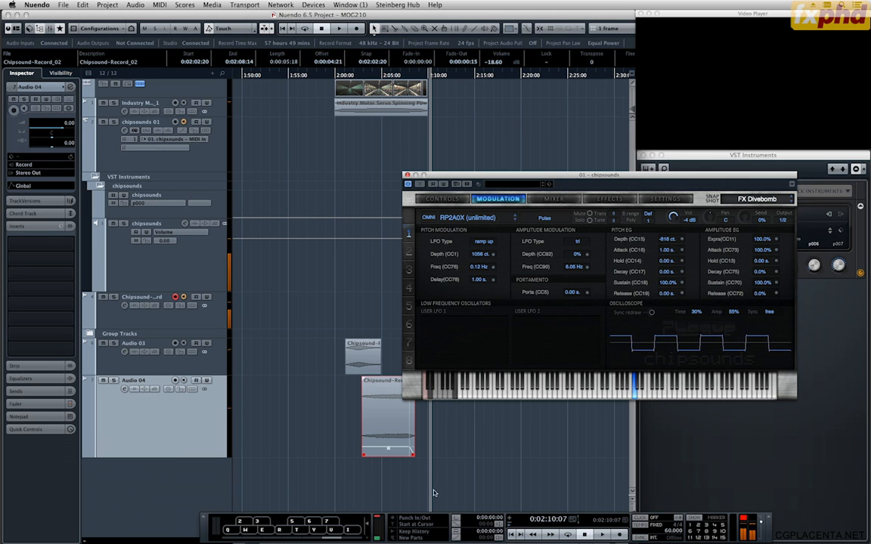
{"action": "left_click", "coordinate": [316, 539]}
{"action": "key", "text": "q"}
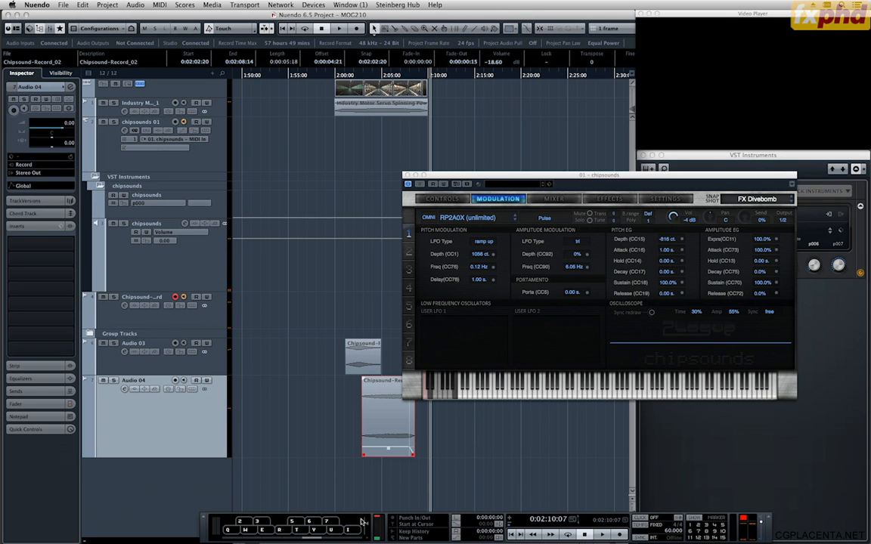
{"action": "key", "text": "q"}
Record a take of the modified FX Divebomb sound on the Chipsound-Record track from 0:01:56:15 to about 0:02:10:19.
{"action": "left_click", "coordinate": [338, 75]}
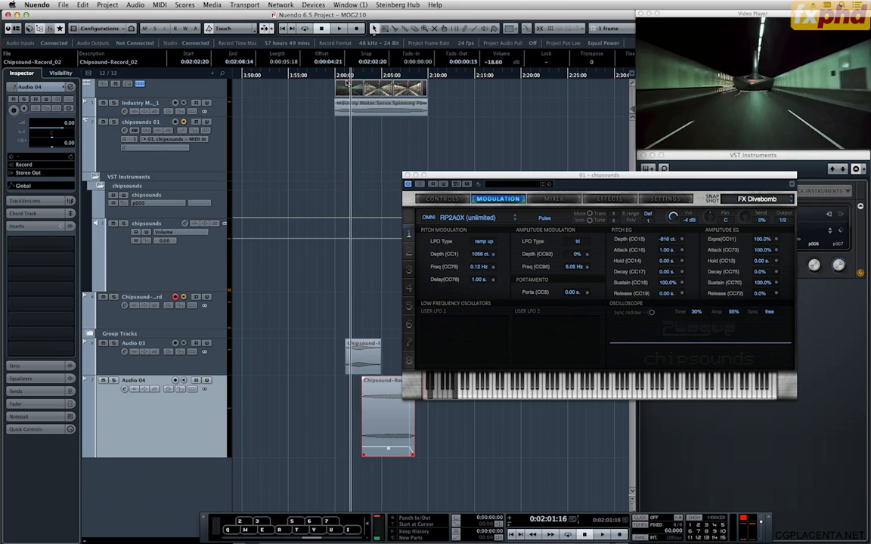
{"action": "left_click_drag", "start_coordinate": [333, 85], "coordinate": [305, 86]}
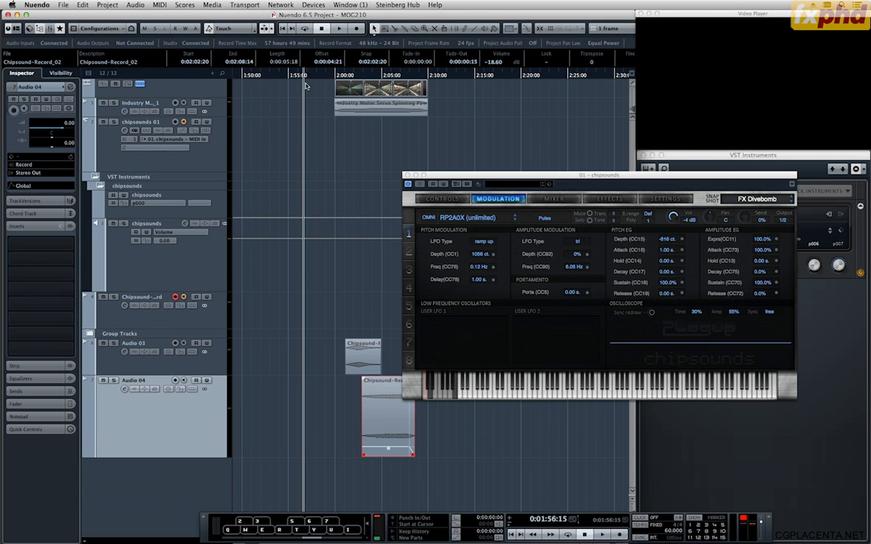
{"action": "key", "text": "KP_Multiply"}
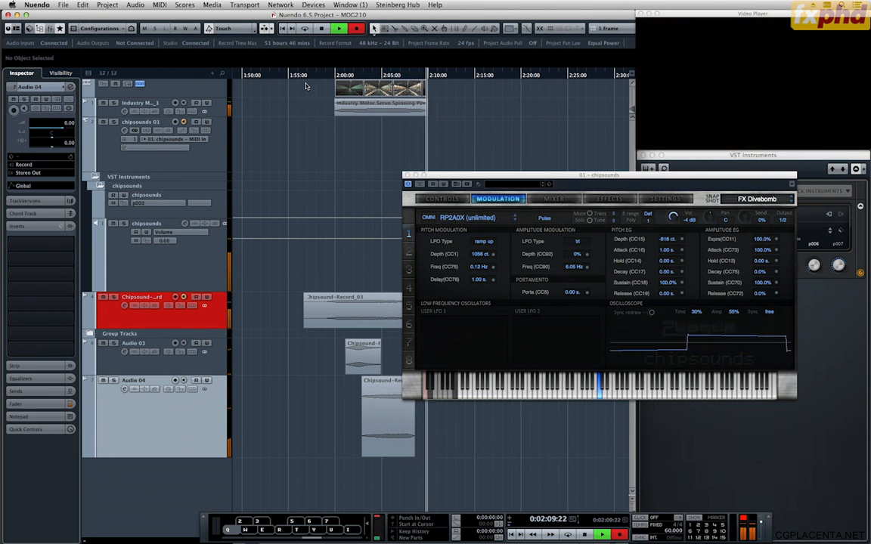
{"action": "key", "text": "space"}
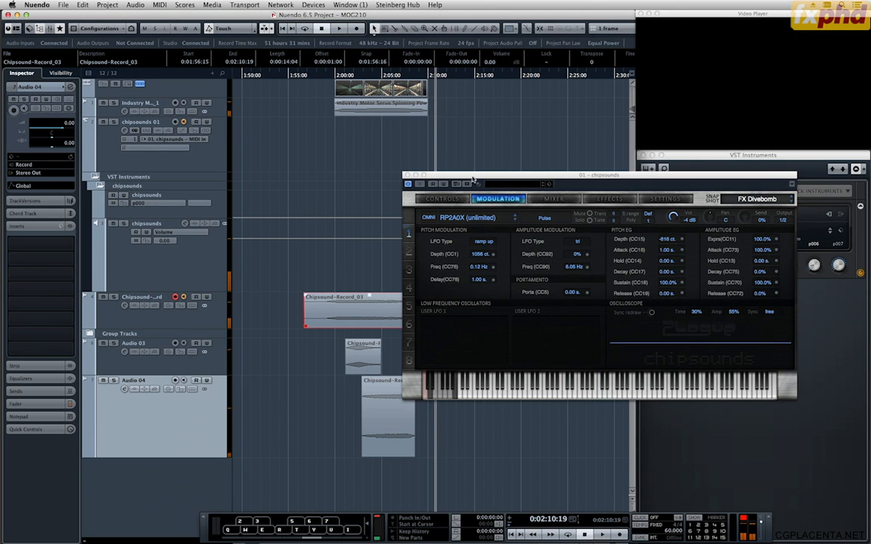
Clear the chipsounds window and virtual keyboard out of the way and place the project cursor at 0:02:08:07.
{"action": "left_click_drag", "start_coordinate": [474, 180], "coordinate": [571, 182]}
{"action": "left_click", "coordinate": [413, 75]}
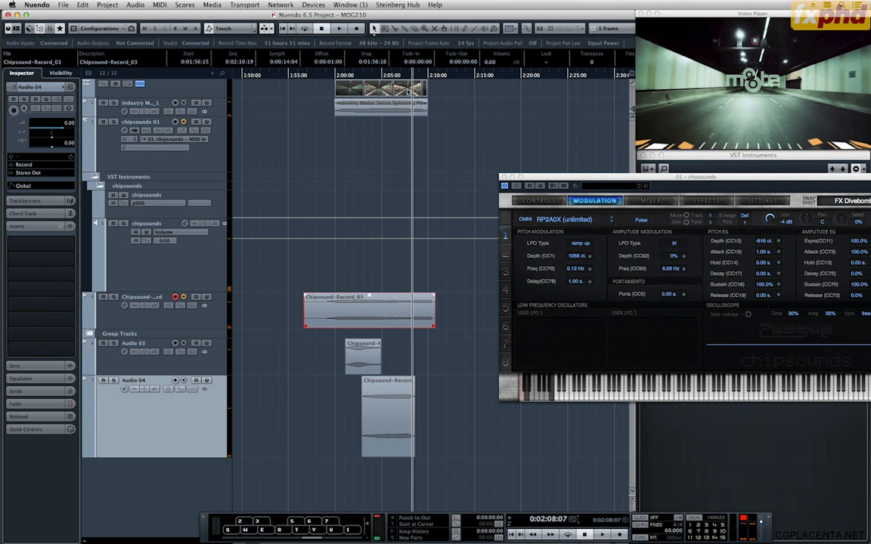
{"action": "key", "text": "alt+k"}
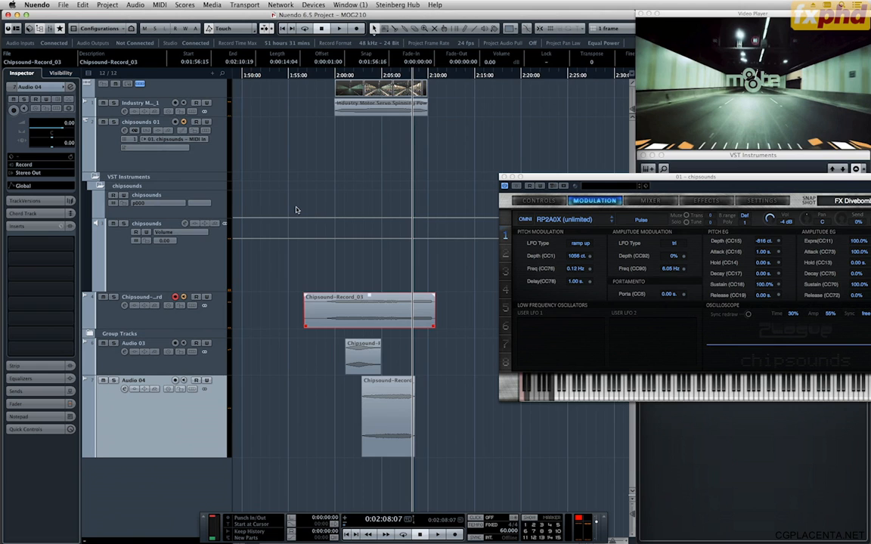
Solo the Chipsound-Record track that holds the new Chipsound-Record_03 clip.
{"action": "key", "text": "h"}
{"action": "key", "text": "h"}
{"action": "key", "text": "h"}
{"action": "key", "text": "h"}
{"action": "key", "text": "h"}
{"action": "key", "text": "h"}
{"action": "key", "text": "h"}
{"action": "key", "text": "h"}
{"action": "key", "text": "h"}
{"action": "key", "text": "h"}
{"action": "key", "text": "h"}
{"action": "key", "text": "h"}
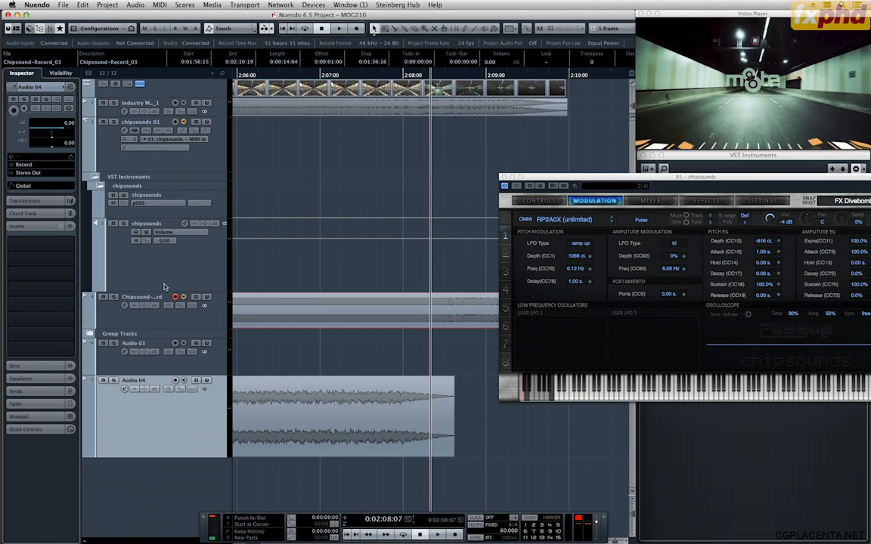
{"action": "left_click", "coordinate": [113, 300]}
{"action": "key", "text": "g"}
{"action": "key", "text": "g"}
{"action": "key", "text": "g"}
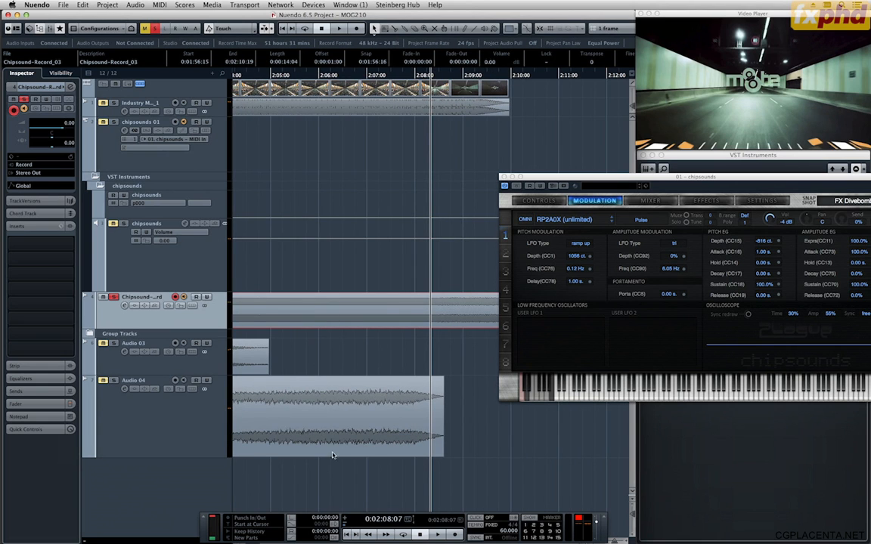
Move the Chipsound-Record_03 clip onto a new track below Audio 04, with that track soloed and enlarged.
{"action": "mouse_move", "coordinate": [333, 455]}
{"action": "left_mouse_down"}
{"action": "mouse_move", "coordinate": [334, 471]}
{"action": "mouse_move", "coordinate": [338, 460]}
{"action": "left_mouse_up"}
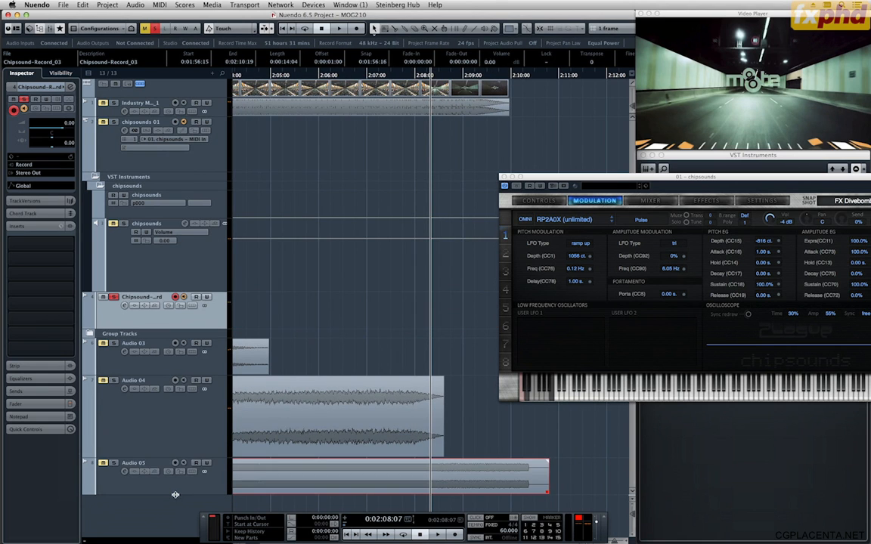
{"action": "left_click_drag", "start_coordinate": [175, 495], "coordinate": [175, 525]}
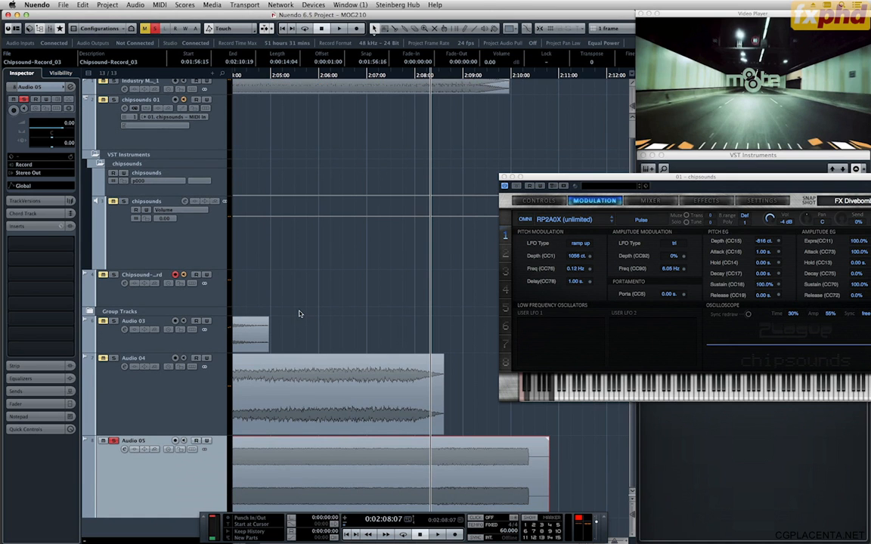
Audition the ending of Chipsound-Record_03 against the picture, cut it at 0:02:08:11 and delete the part after the cut.
{"action": "key", "text": "h"}
{"action": "key", "text": "h"}
{"action": "key", "text": "h"}
{"action": "key", "text": "h"}
{"action": "left_click", "coordinate": [279, 75]}
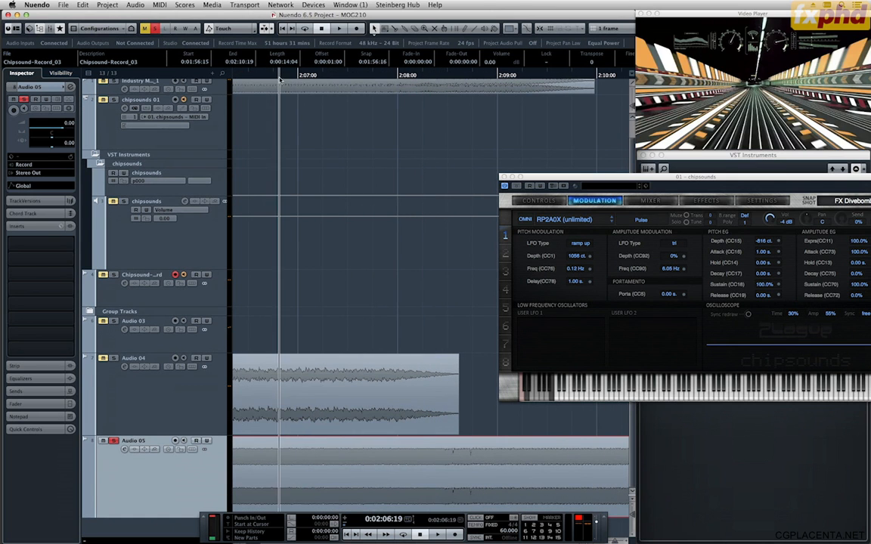
{"action": "key", "text": "space"}
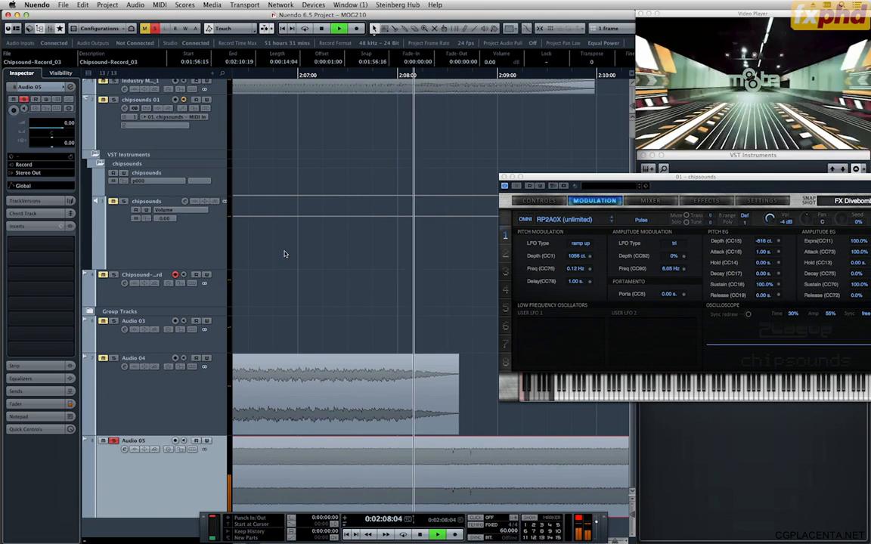
{"action": "key", "text": "space"}
{"action": "key", "text": "h"}
{"action": "key", "text": "h"}
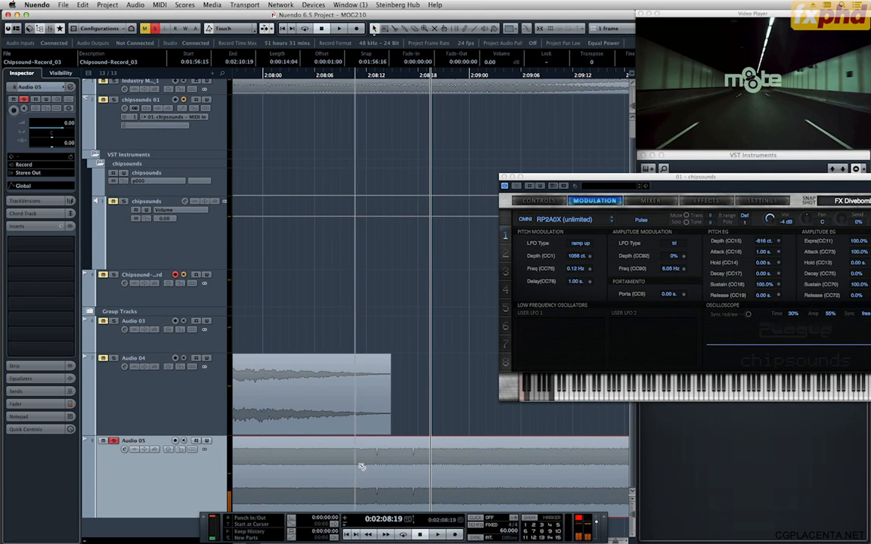
{"action": "left_click", "coordinate": [362, 465], "text": "alt"}
{"action": "key", "text": "Delete"}
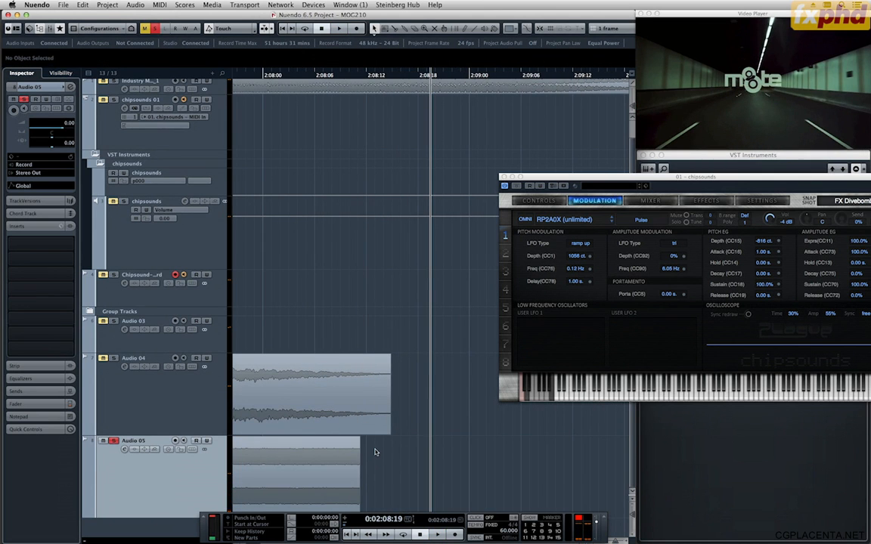
Play the beginning of Chipsound-Record_03 against the picture, starting shortly before 0:02:00:00, to find where it should start.
{"action": "key", "text": "g"}
{"action": "key", "text": "g"}
{"action": "key", "text": "g"}
{"action": "key", "text": "g"}
{"action": "key", "text": "g"}
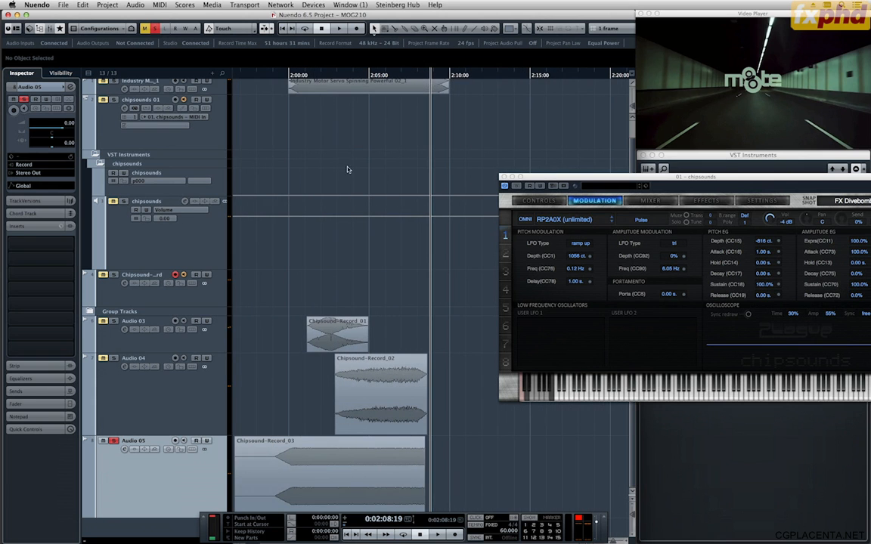
{"action": "left_click", "coordinate": [271, 75]}
{"action": "key", "text": "space"}
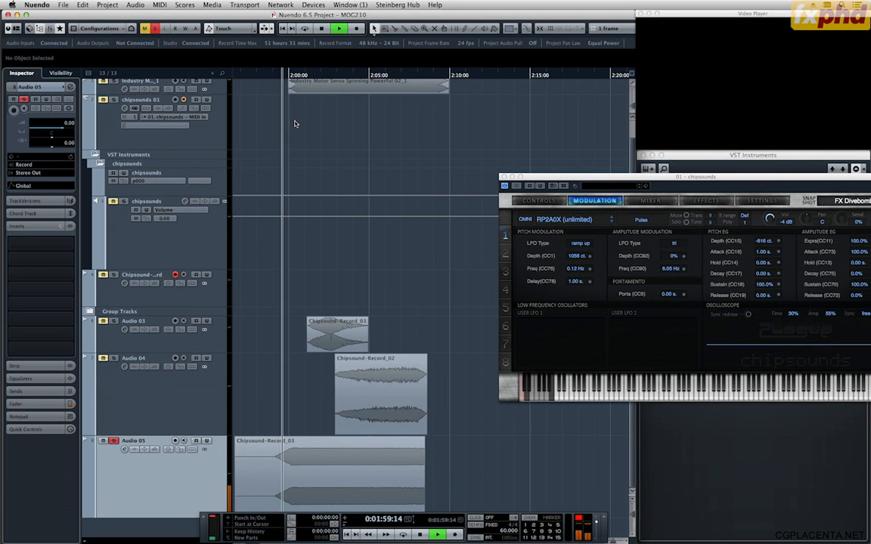
{"action": "key", "text": "h"}
{"action": "key", "text": "h"}
{"action": "key", "text": "h"}
{"action": "key", "text": "h"}
{"action": "key", "text": "h"}
{"action": "key", "text": "space"}
Cut Chipsound-Record_03 at 0:02:00:03 and delete the part before the cut.
{"action": "key", "text": "h"}
{"action": "key", "text": "h"}
{"action": "key", "text": "h"}
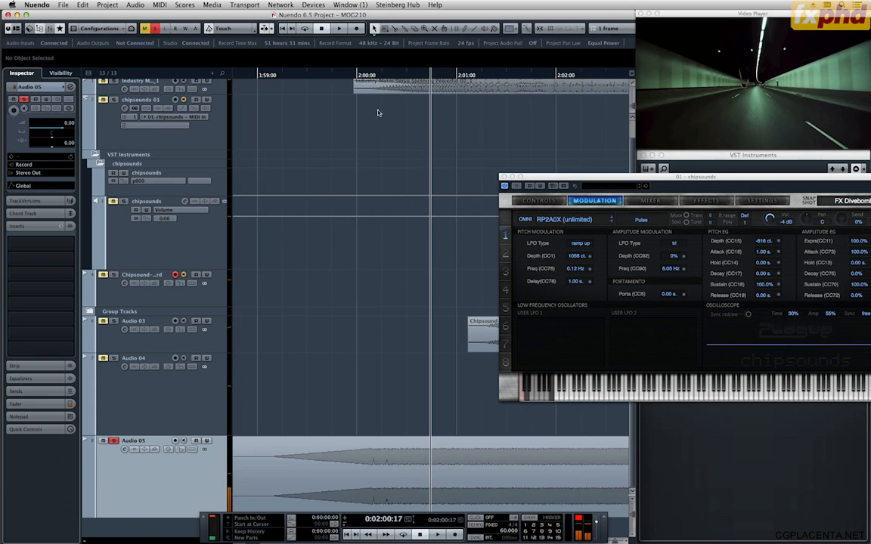
{"action": "key", "text": "h"}
{"action": "key", "text": "h"}
{"action": "key", "text": "h"}
{"action": "key", "text": "h"}
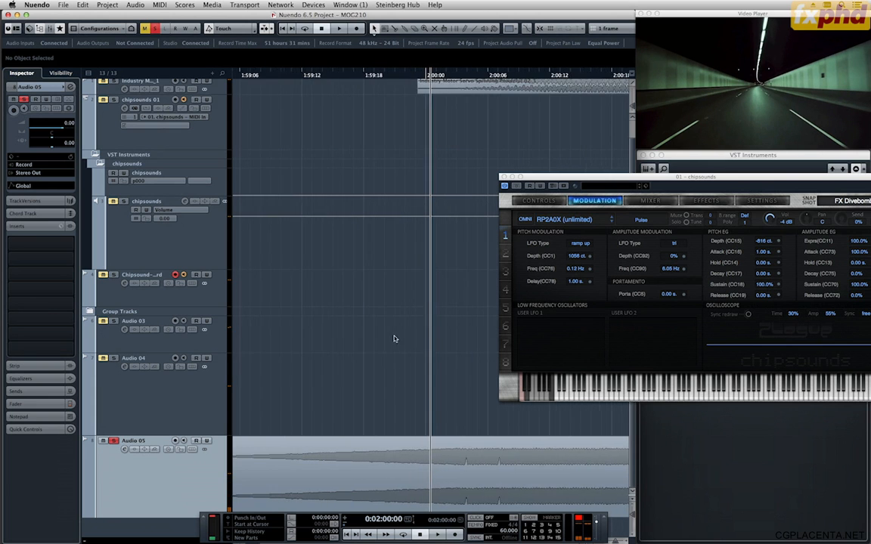
{"action": "left_click", "coordinate": [496, 469], "text": "alt"}
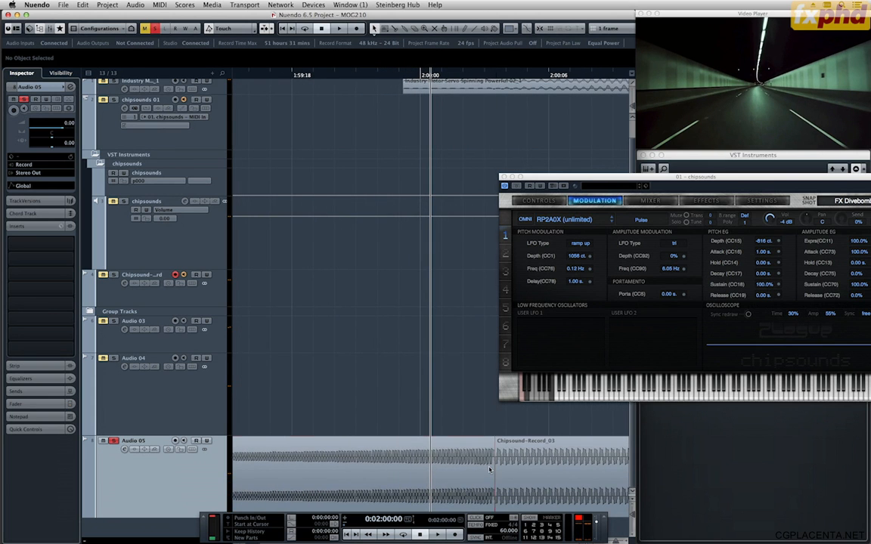
{"action": "left_click", "coordinate": [489, 470]}
{"action": "key", "text": "Delete"}
Give Chipsound-Record_03 a 3-frame fade-in and set its volume to -13.50 dB while playing it against the picture.
{"action": "key", "text": "g"}
{"action": "key", "text": "g"}
{"action": "key", "text": "g"}
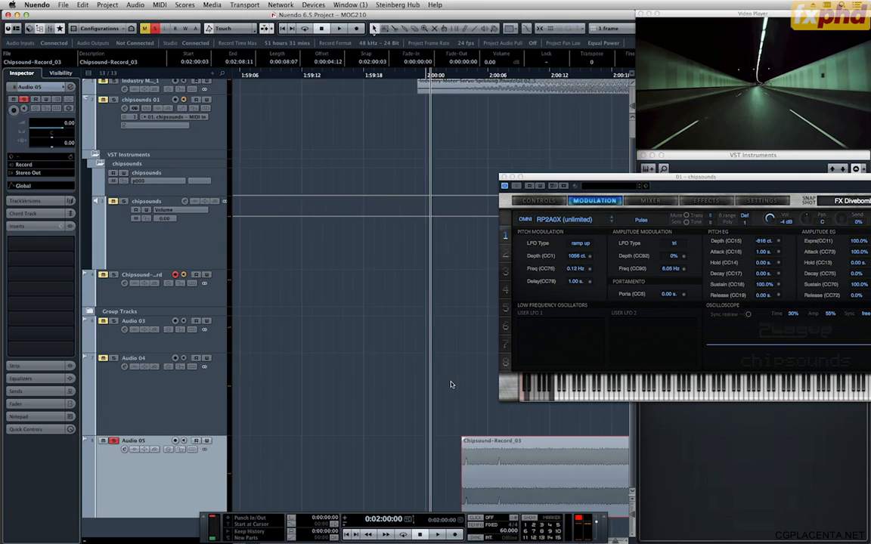
{"action": "key", "text": "g"}
{"action": "key", "text": "g"}
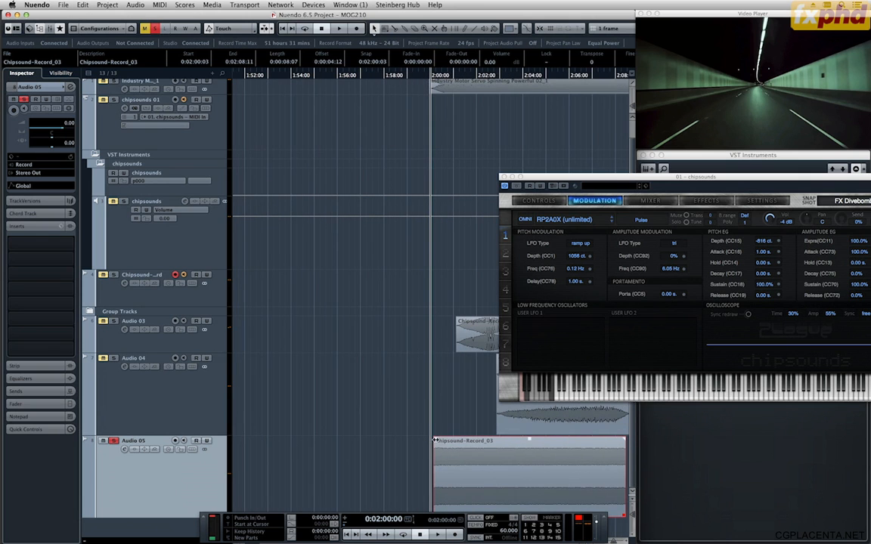
{"action": "scroll", "coordinate": [452, 451], "scroll_direction": "down", "scroll_amount": 10}
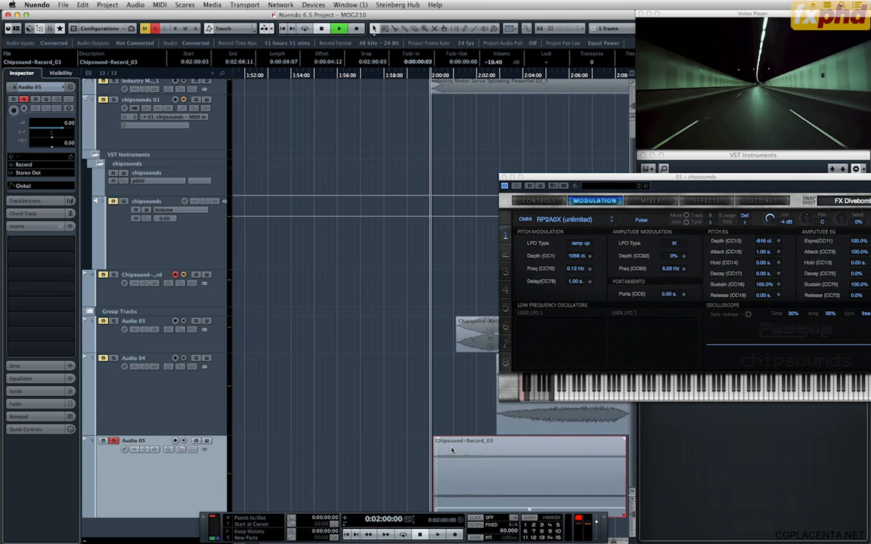
{"action": "key", "text": "space"}
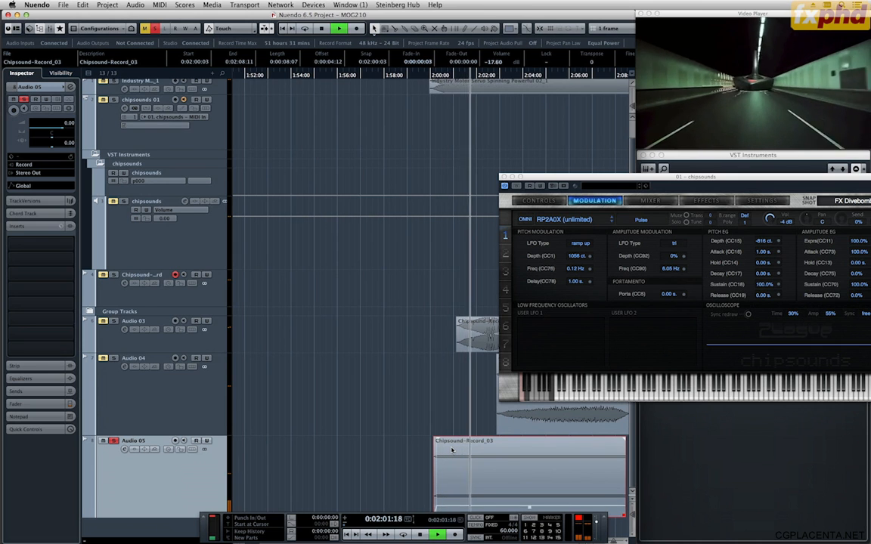
{"action": "key", "text": "g"}
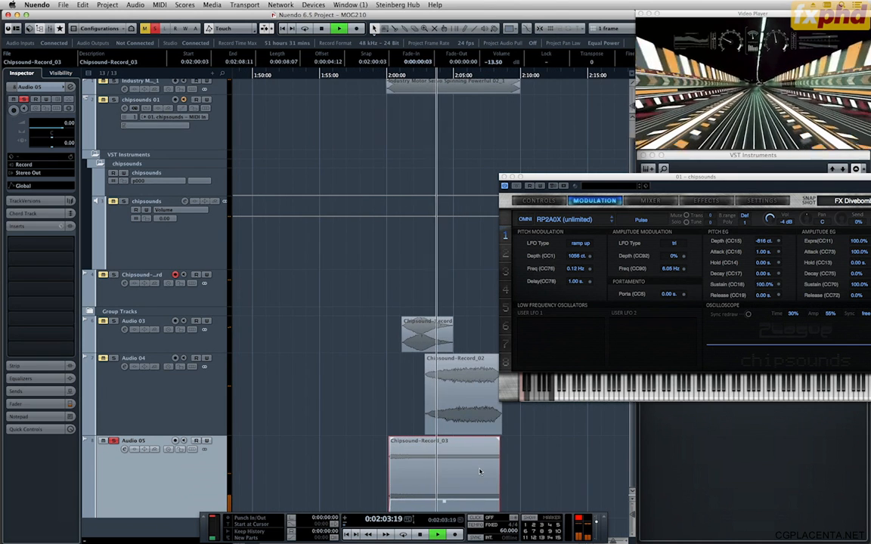
{"action": "key", "text": "h"}
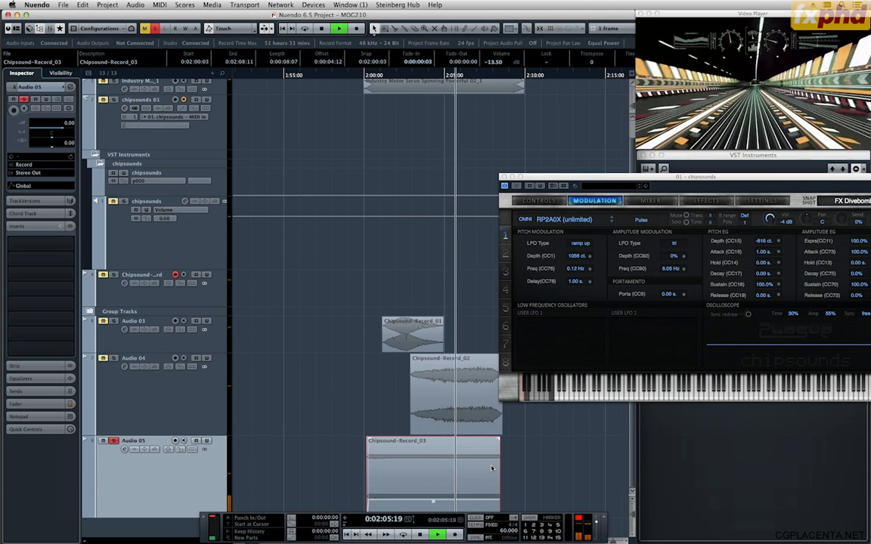
{"action": "key", "text": "h"}
{"action": "key", "text": "h"}
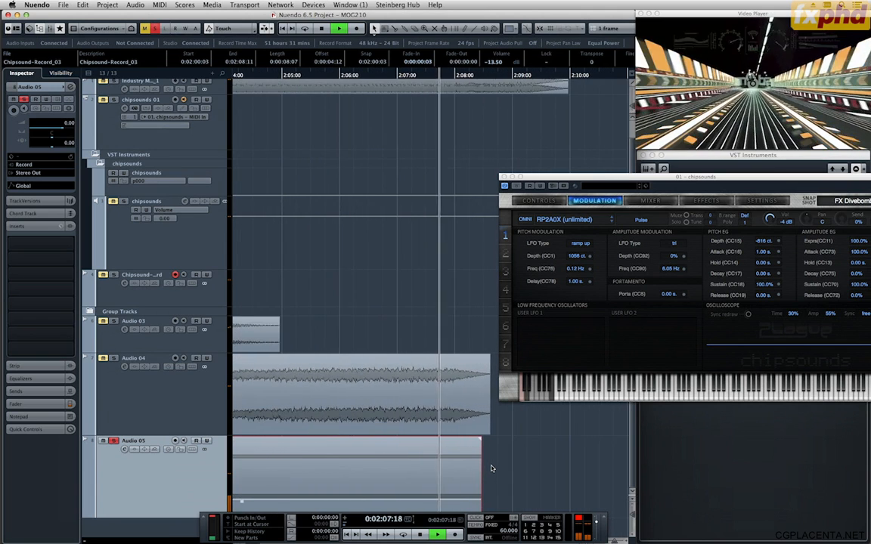
{"action": "key", "text": "h"}
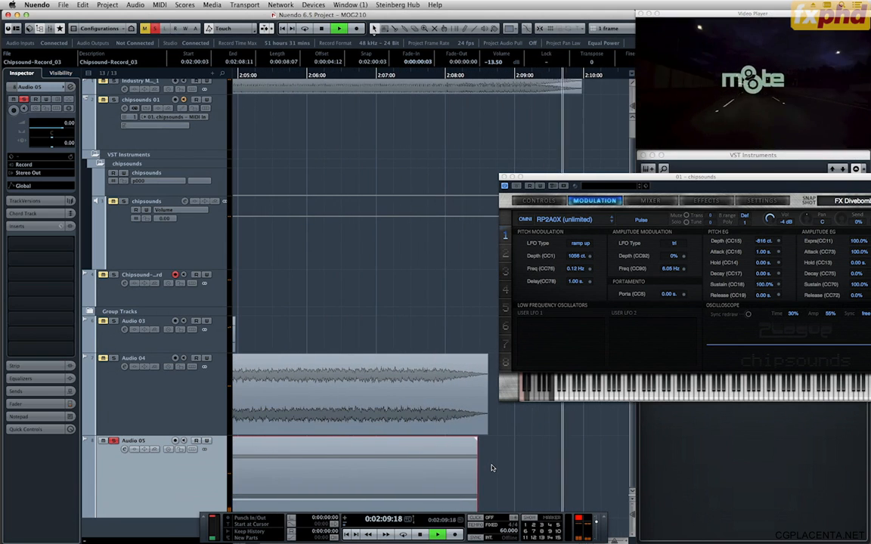
{"action": "key", "text": "space"}
Place the project cursor at 0:02:10:00 and time-stretch Chipsound-Record_03 with a ratio of 128.65169 %.
{"action": "key", "text": "g"}
{"action": "key", "text": "g"}
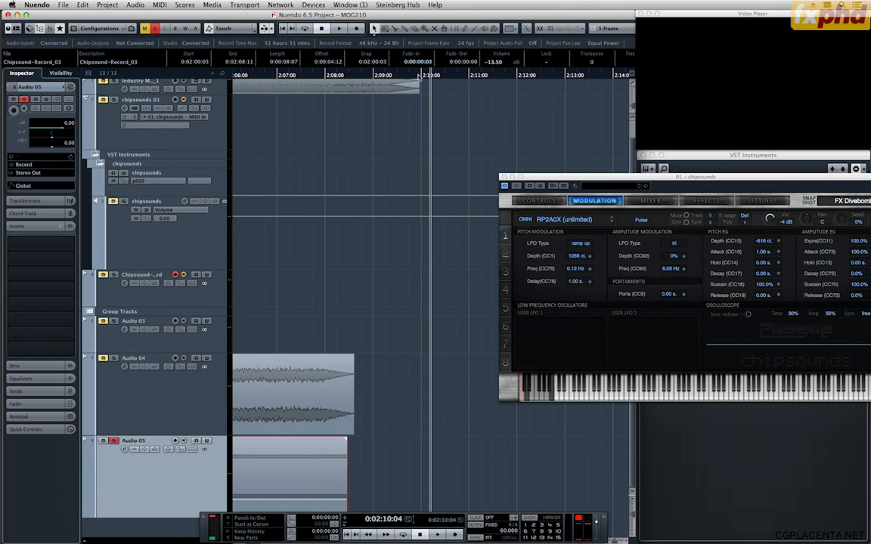
{"action": "left_click", "coordinate": [424, 77]}
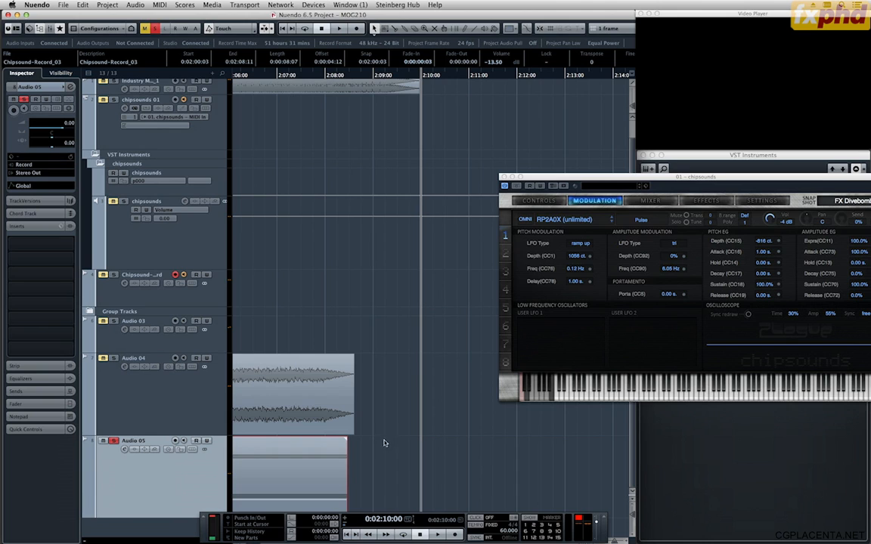
{"action": "key", "text": "super+t"}
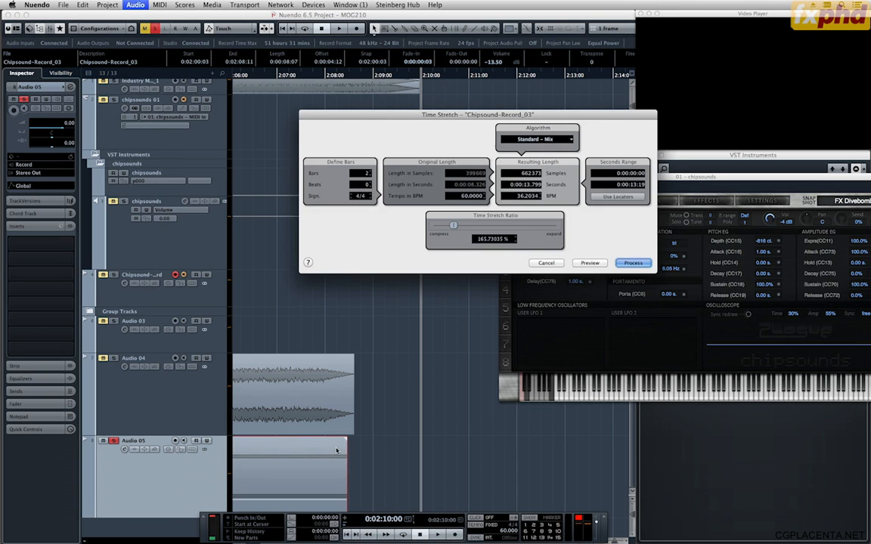
{"action": "left_click", "coordinate": [579, 266]}
{"action": "left_click", "coordinate": [580, 266]}
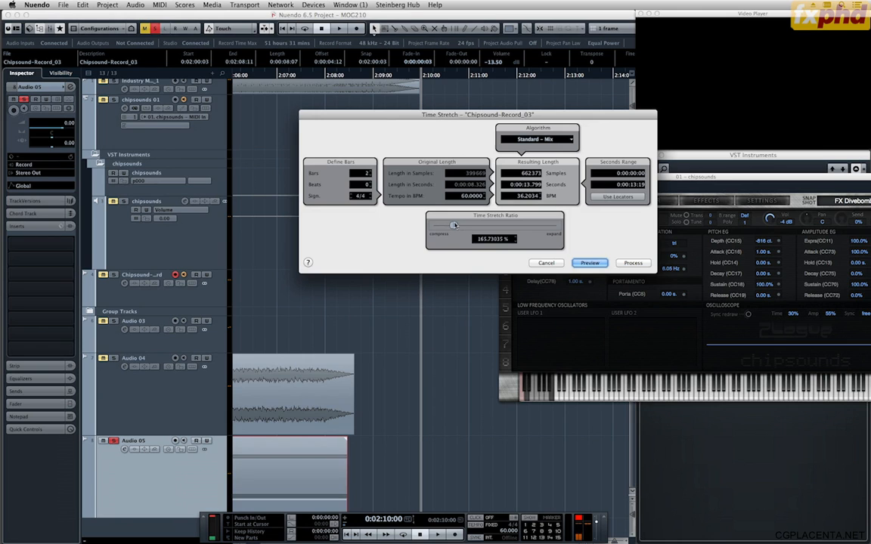
{"action": "left_click_drag", "start_coordinate": [454, 225], "coordinate": [452, 228]}
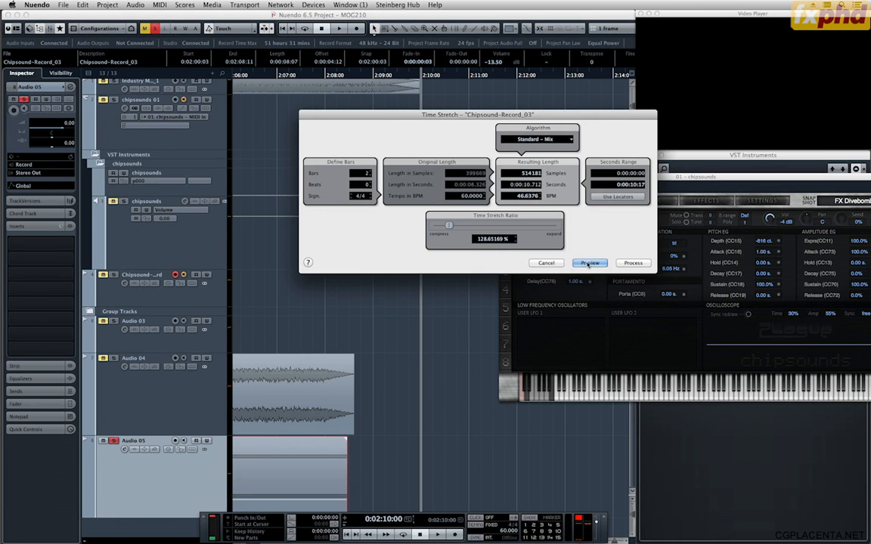
{"action": "left_click", "coordinate": [632, 264]}
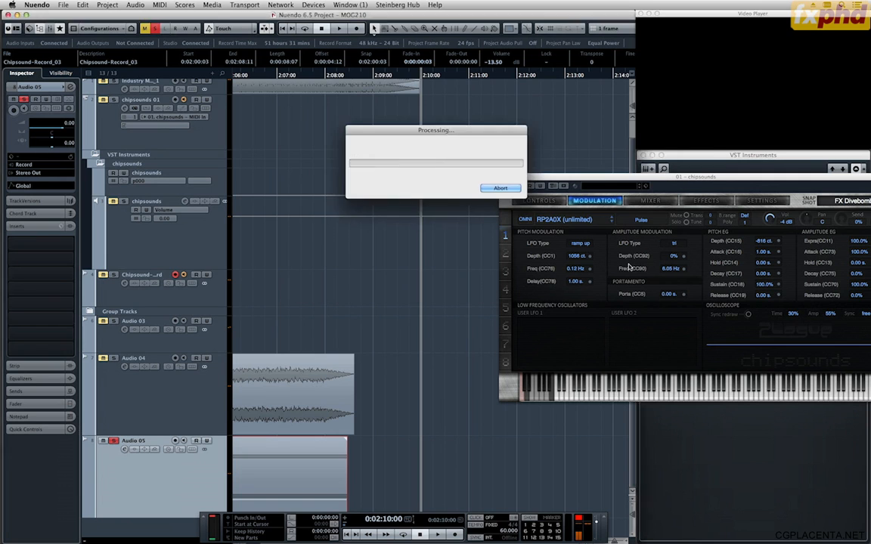
Move the stretched Chipsound-Record_03 clip to start at 0:01:59:22 and play it through against the picture.
{"action": "left_click_drag", "start_coordinate": [443, 452], "coordinate": [437, 452]}
{"action": "key", "text": "g"}
{"action": "key", "text": "g"}
{"action": "key", "text": "g"}
{"action": "key", "text": "g"}
{"action": "key", "text": "g"}
{"action": "key", "text": "g"}
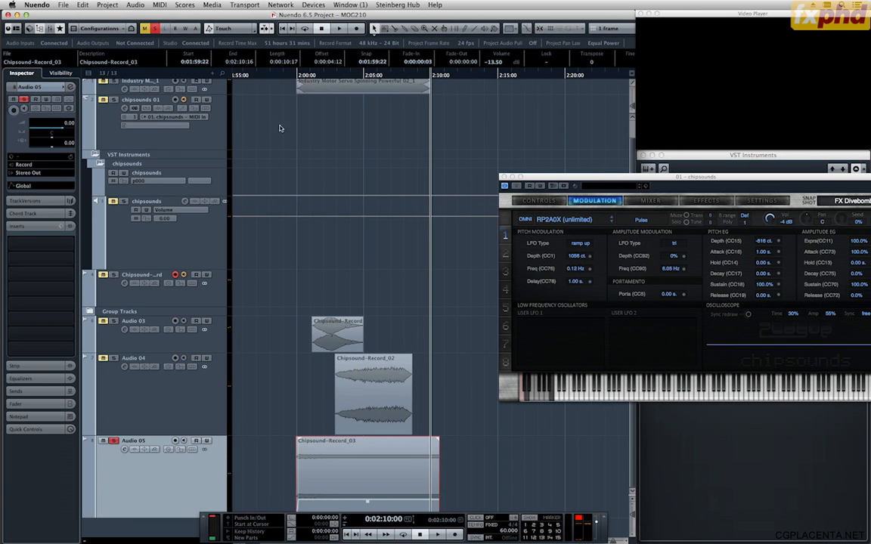
{"action": "left_click", "coordinate": [293, 76]}
{"action": "key", "text": "space"}
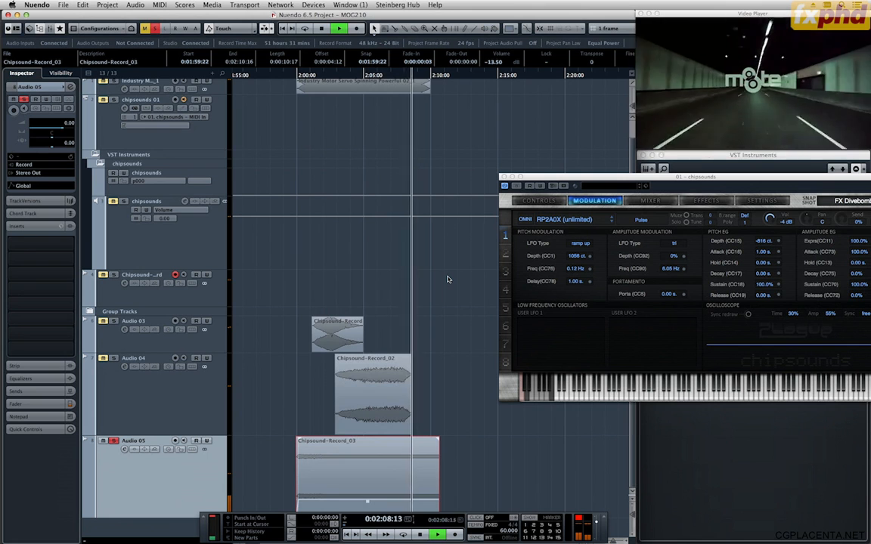
{"action": "key", "text": "space"}
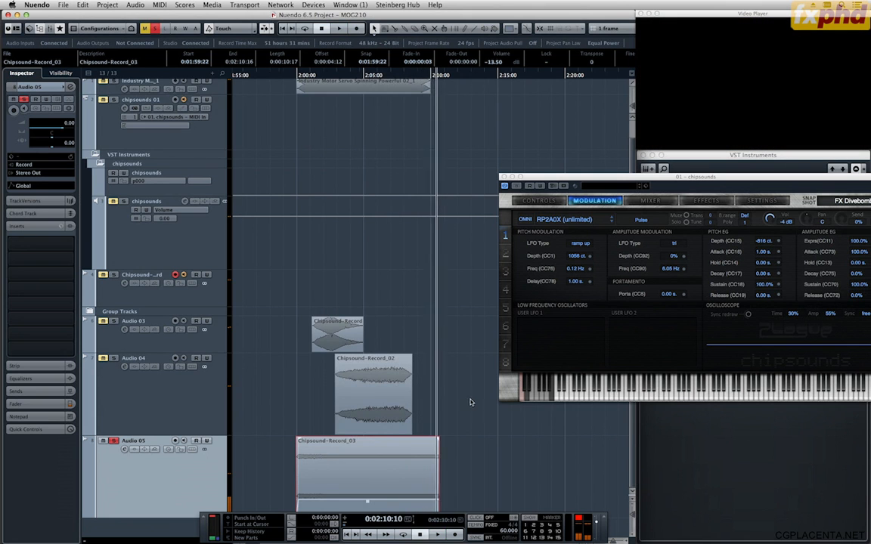
Add a 14-frame fade-out to Chipsound-Record_03 and trim its end to 0:02:10:00.
{"action": "key", "text": "h"}
{"action": "key", "text": "h"}
{"action": "key", "text": "h"}
{"action": "left_click", "coordinate": [467, 418]}
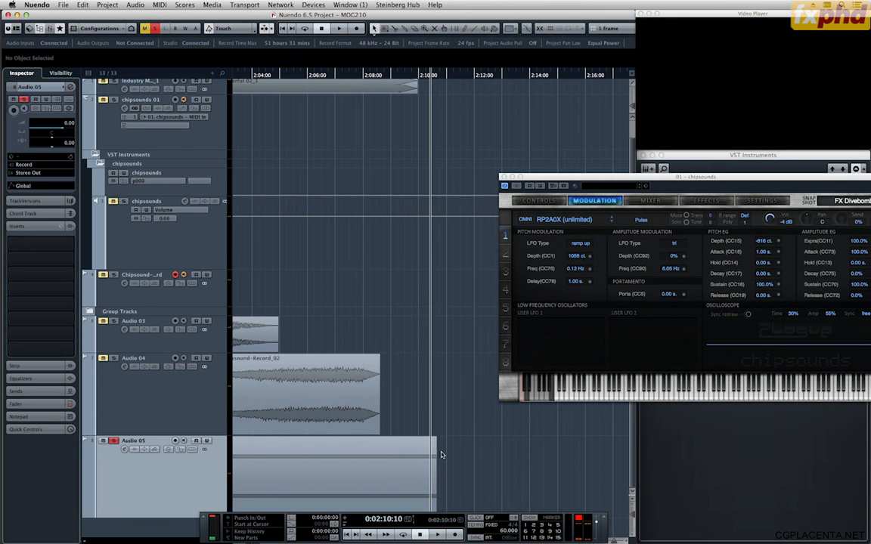
{"action": "left_click", "coordinate": [425, 466]}
{"action": "left_click_drag", "start_coordinate": [436, 441], "coordinate": [418, 440]}
{"action": "key", "text": "F2"}
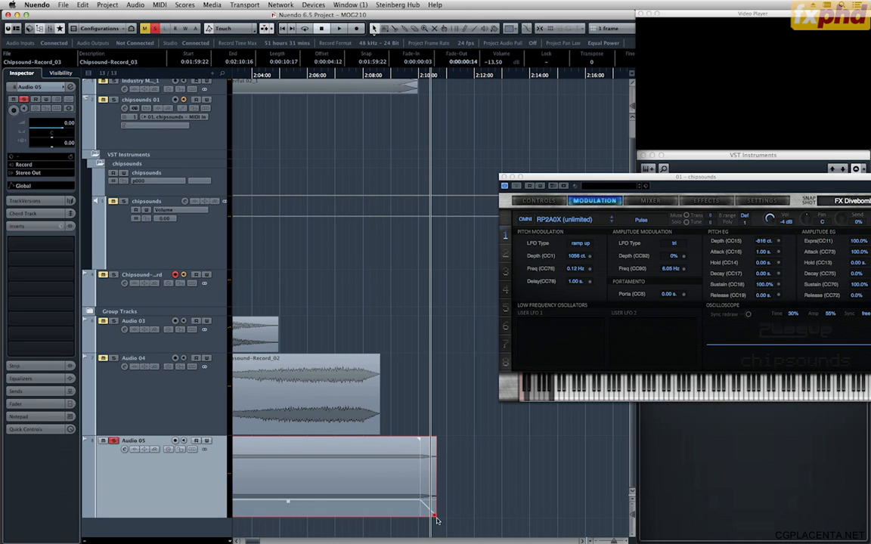
{"action": "left_click_drag", "start_coordinate": [429, 516], "coordinate": [423, 515]}
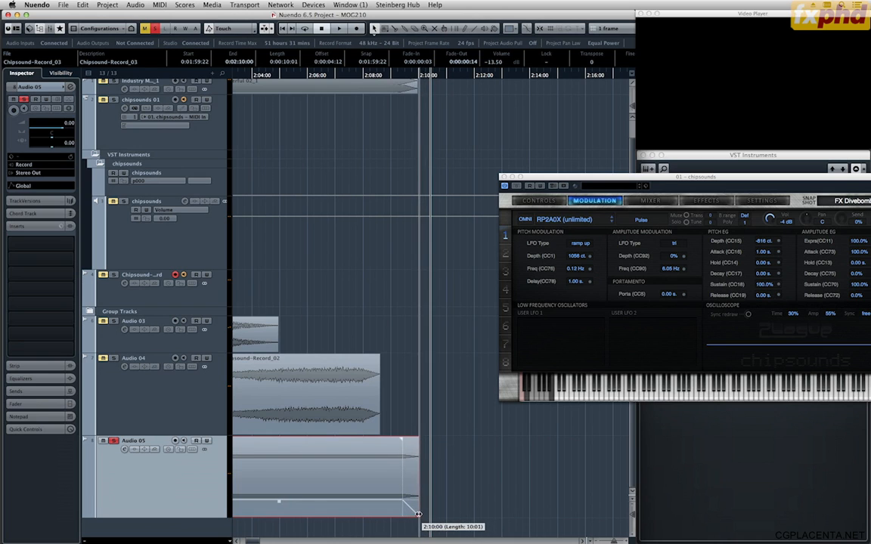
Unsolo Audio 05, play all layers together against the picture and set the Chipsound-Record_03 volume to -12.50 dB.
{"action": "key", "text": "g"}
{"action": "key", "text": "g"}
{"action": "key", "text": "space"}
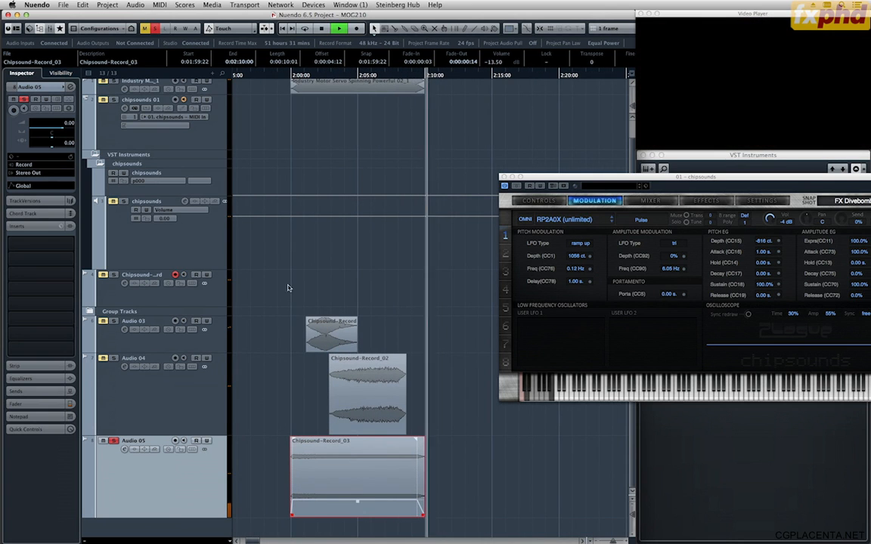
{"action": "key", "text": "space"}
{"action": "left_click", "coordinate": [113, 441]}
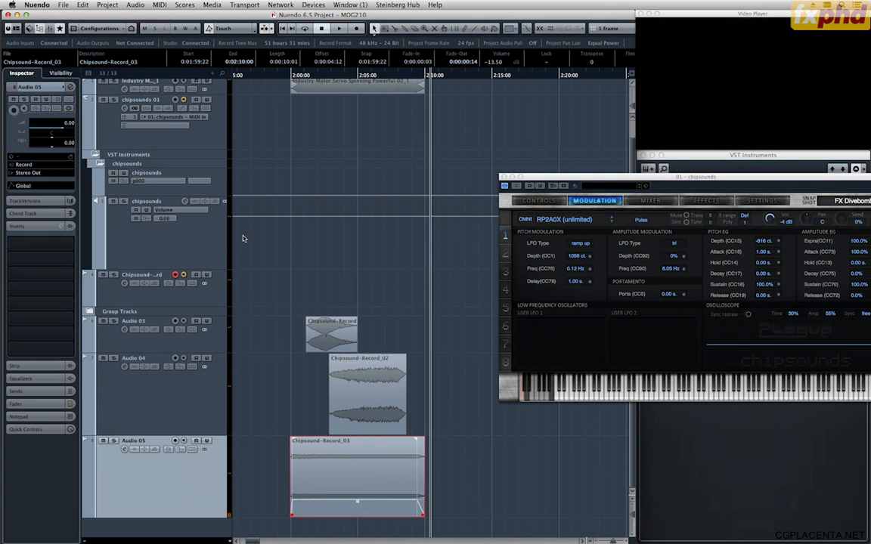
{"action": "left_click", "coordinate": [287, 93]}
{"action": "key", "text": "space"}
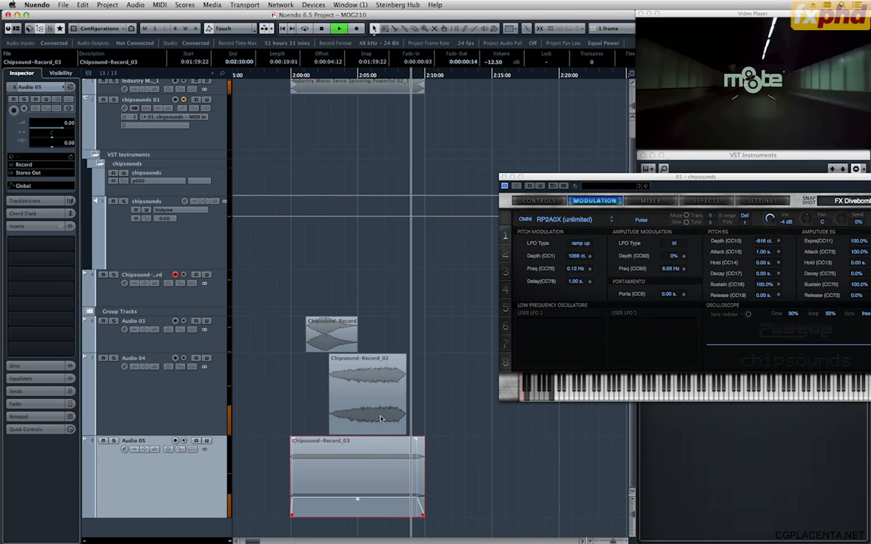
{"action": "key", "text": "space"}
Open the Sweetone plug-in for Chipsound-Record_02 on Audio 04, and view and close its developer and version information.
{"action": "left_click", "coordinate": [384, 403]}
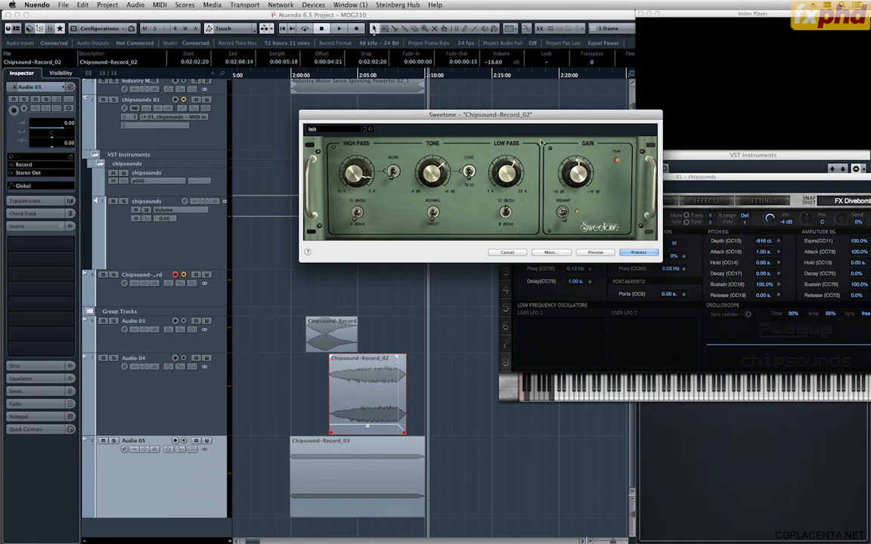
{"action": "left_click_drag", "start_coordinate": [502, 114], "coordinate": [499, 93]}
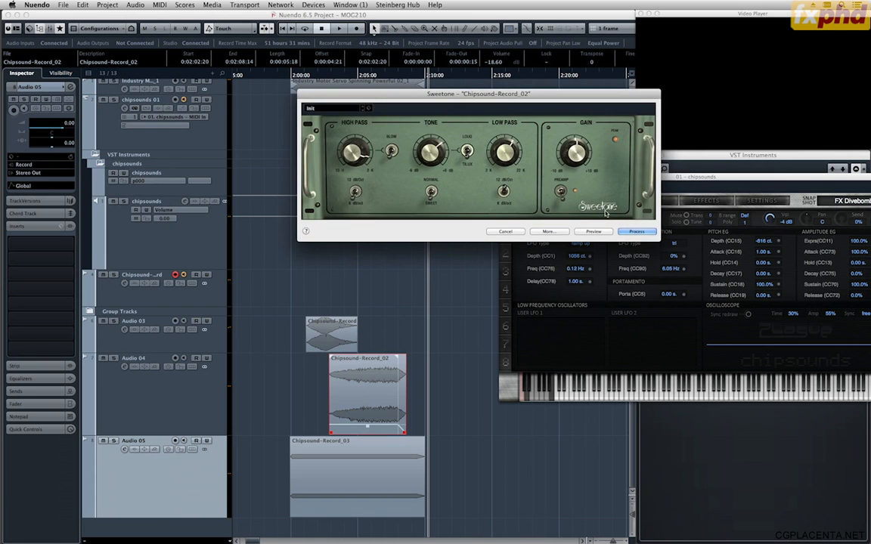
{"action": "left_click", "coordinate": [605, 211]}
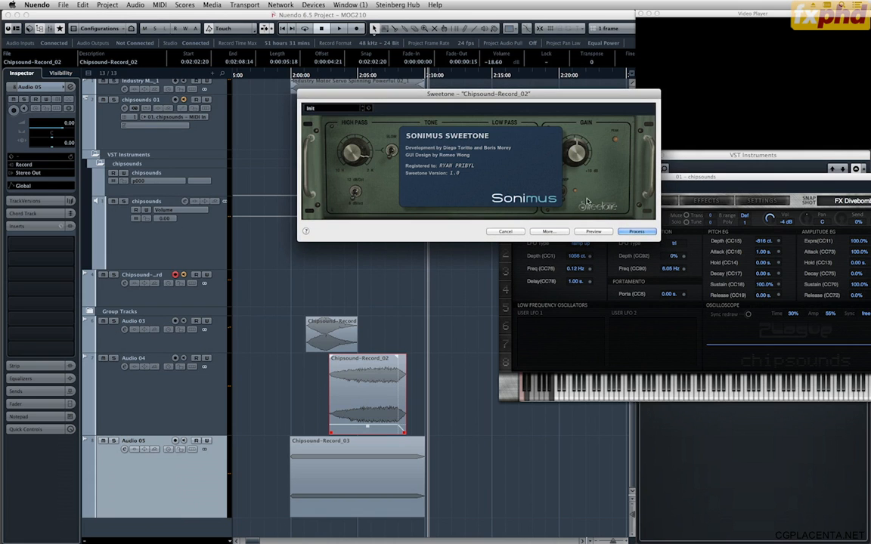
{"action": "left_click", "coordinate": [539, 193]}
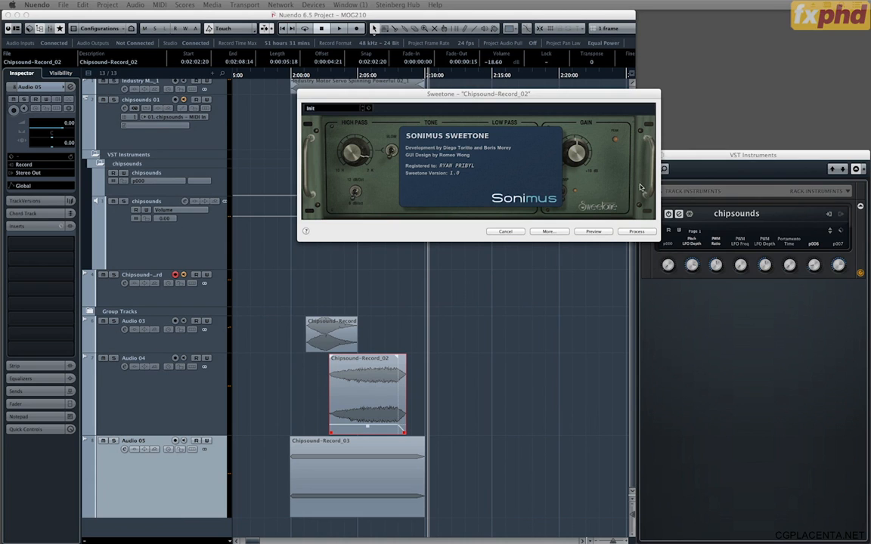
{"action": "left_click", "coordinate": [591, 210]}
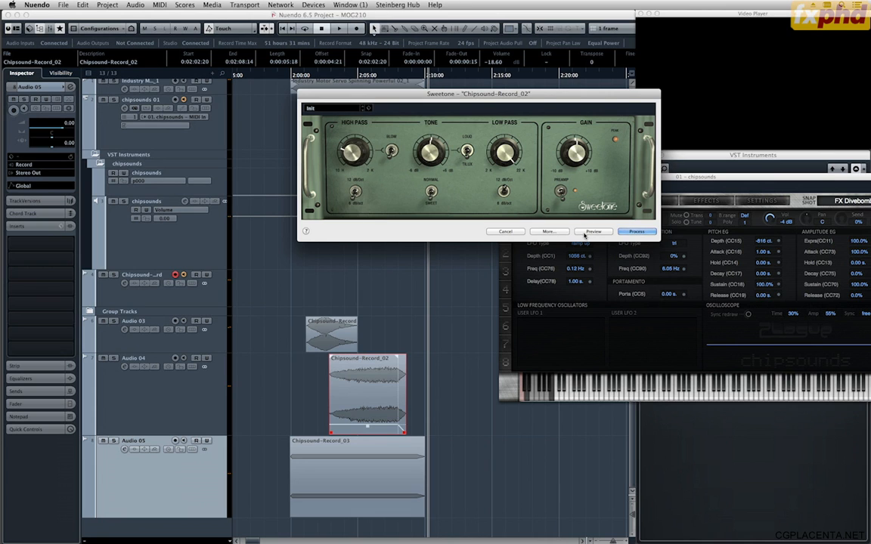
Raise Sweetone's high-pass frequency while previewing, process Chipsound-Record_02 with it and play the layers from about 0:02:00:00 against the picture.
{"action": "left_click", "coordinate": [585, 233]}
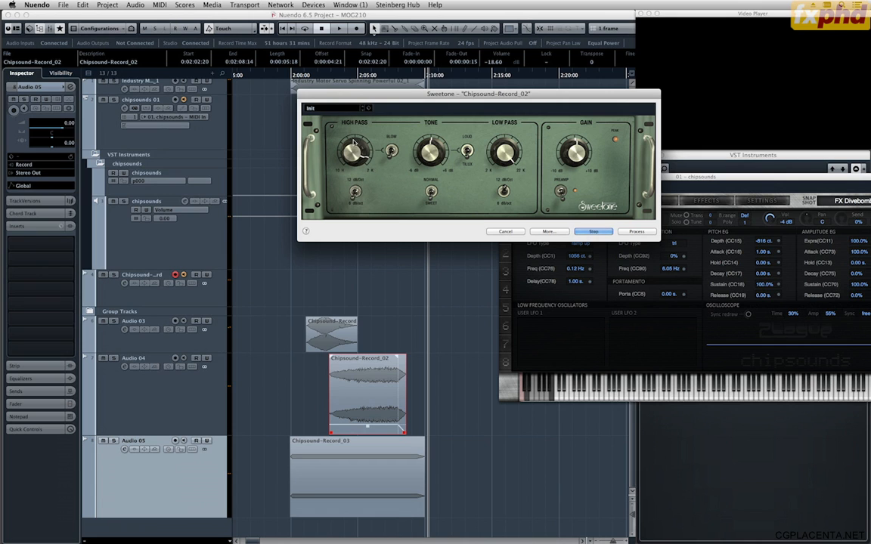
{"action": "left_click", "coordinate": [626, 233]}
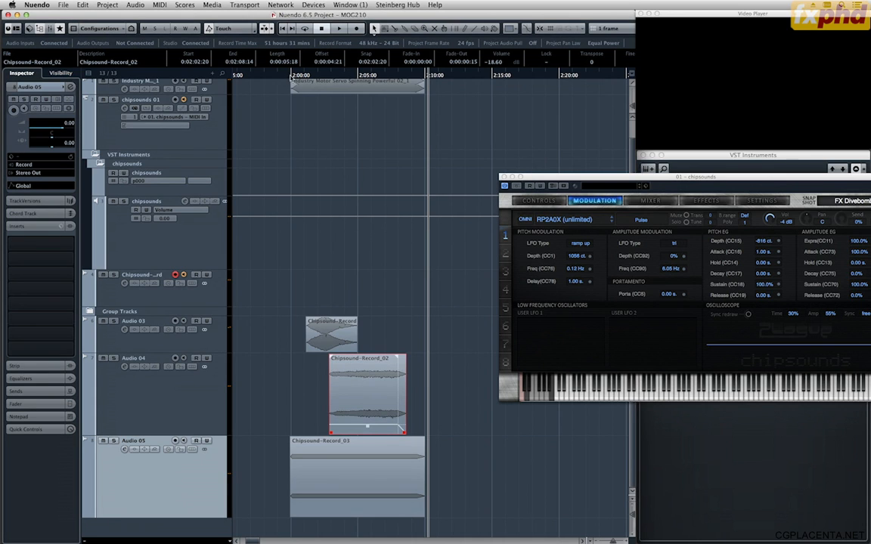
{"action": "left_click", "coordinate": [288, 75]}
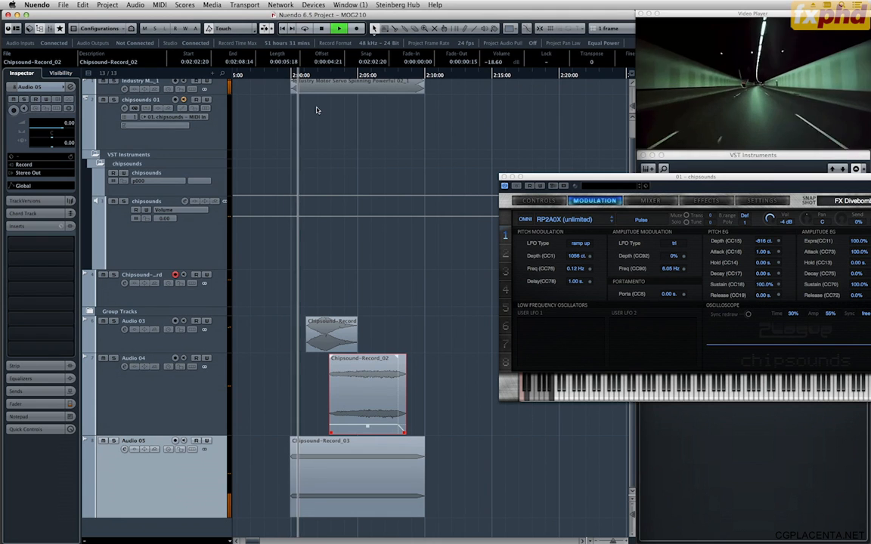
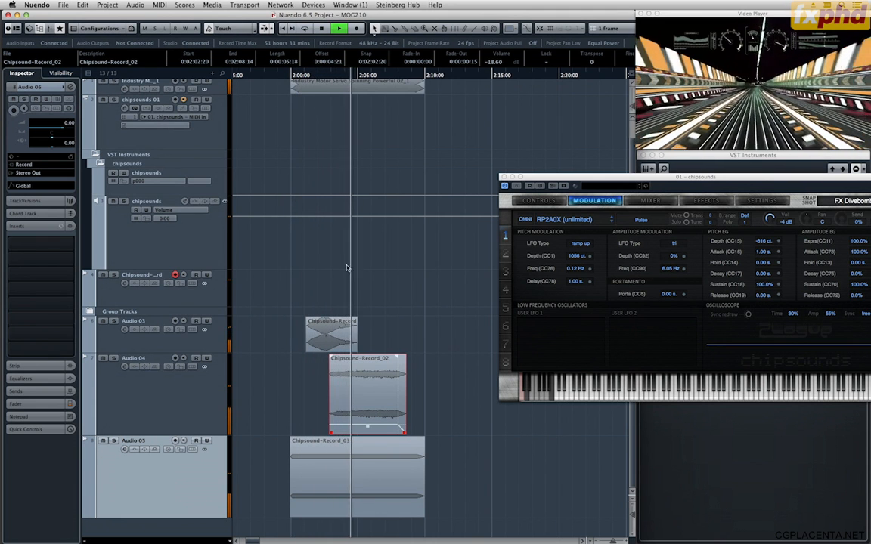
Stop playback, deselect Chipsound-Record_02, replay the layers from 0:02:00:00 and park the cursor at about 0:02:00:10.
{"action": "key", "text": "space"}
{"action": "left_click", "coordinate": [413, 475]}
{"action": "left_click", "coordinate": [370, 132]}
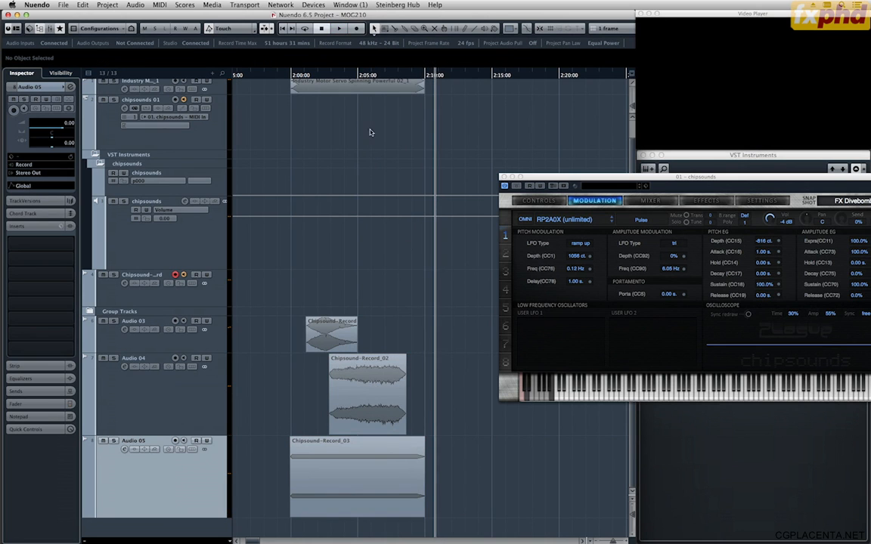
{"action": "left_click", "coordinate": [293, 76]}
{"action": "key", "text": "space"}
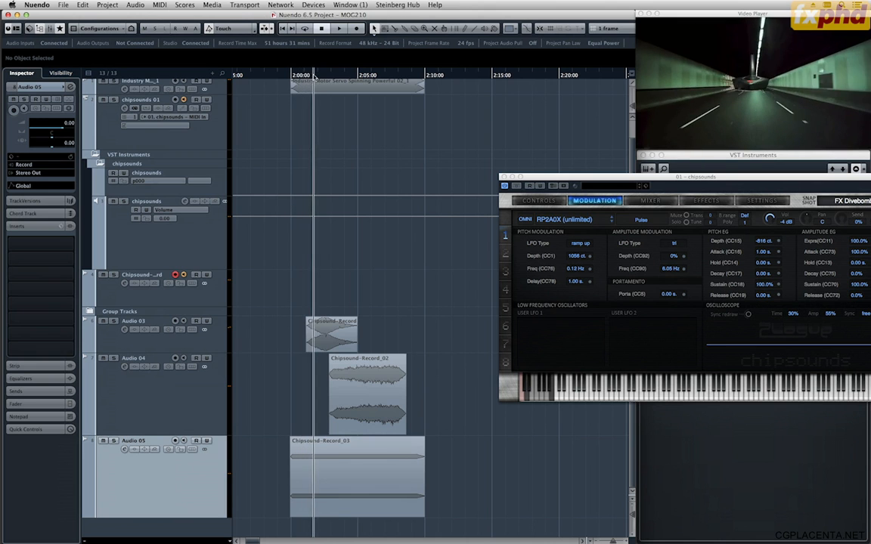
{"action": "left_click_drag", "start_coordinate": [315, 78], "coordinate": [296, 75]}
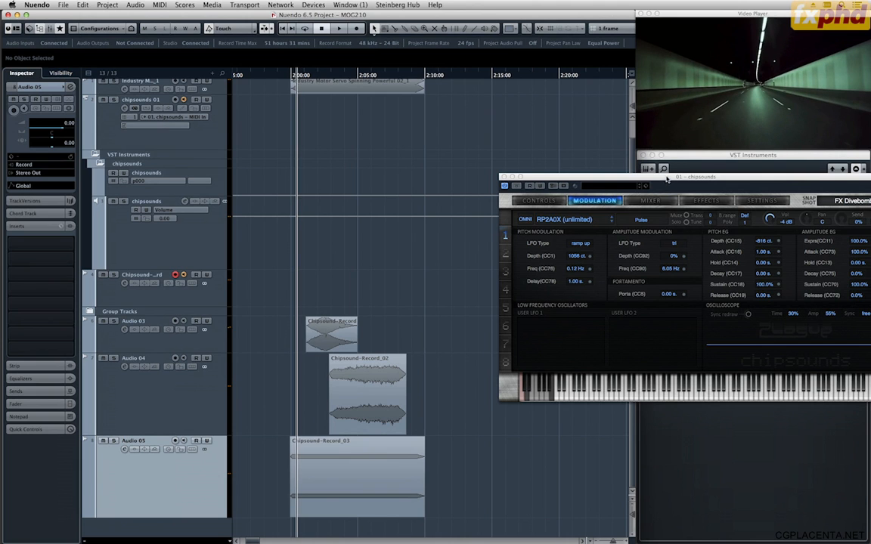
Move the chipsounds window so its snapshot selector is fully visible and load the FX Flicker snapshot.
{"action": "left_click_drag", "start_coordinate": [666, 179], "coordinate": [630, 183]}
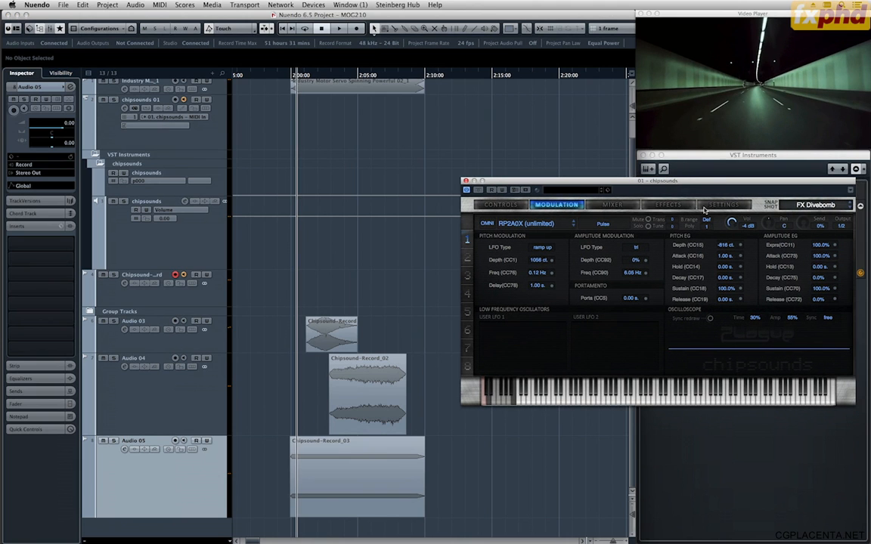
{"action": "left_click", "coordinate": [811, 206]}
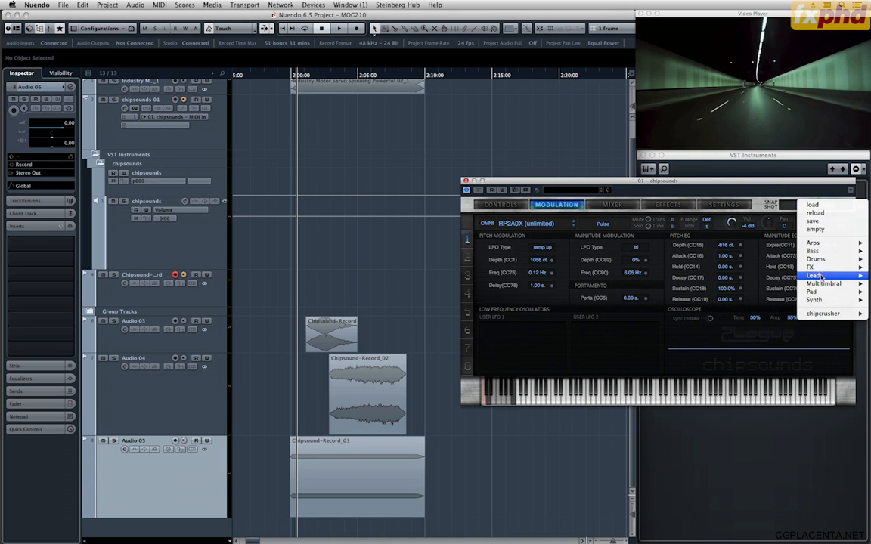
{"action": "mouse_move", "coordinate": [815, 270]}
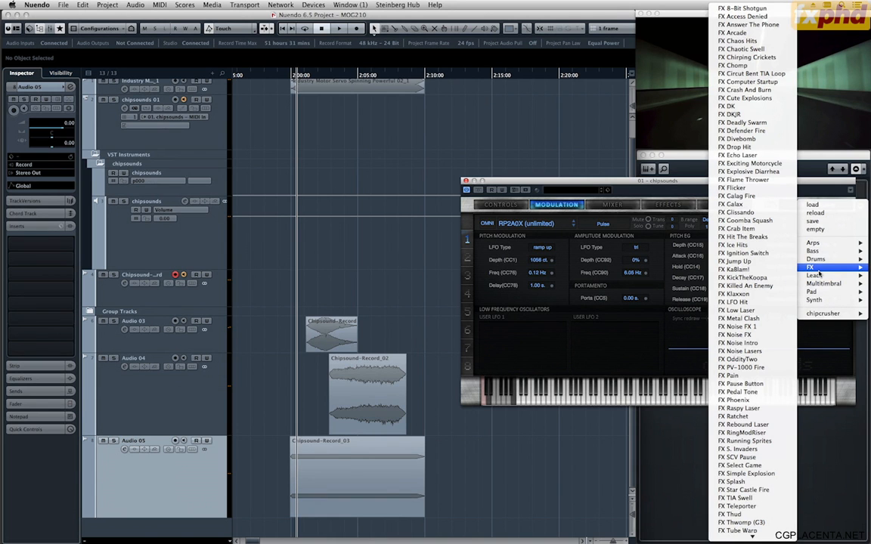
{"action": "left_click", "coordinate": [755, 188]}
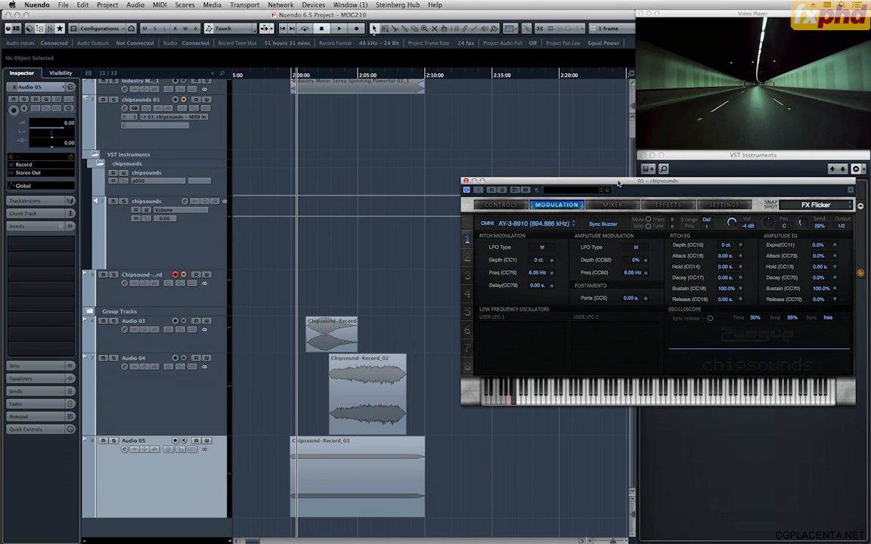
Show the transport with its virtual keyboard and use it to play FX Flicker notes.
{"action": "key", "text": "F2"}
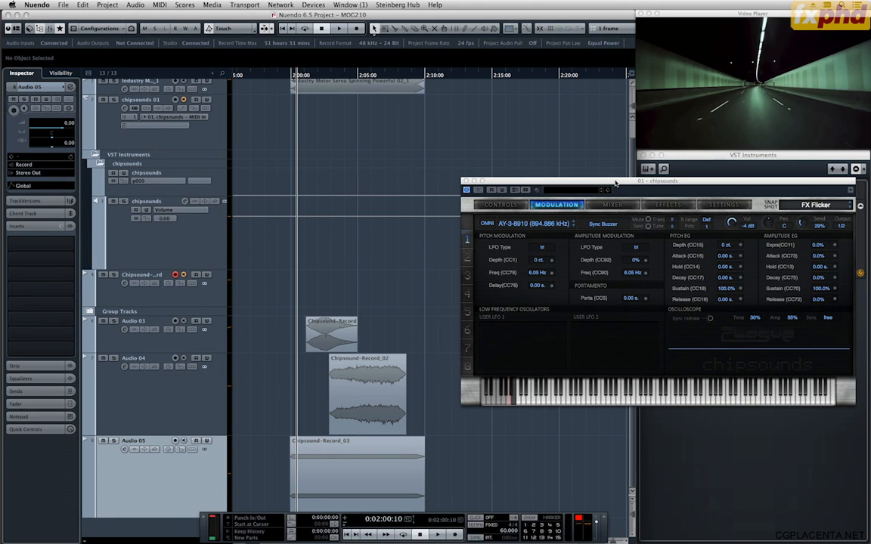
{"action": "key", "text": "alt+k"}
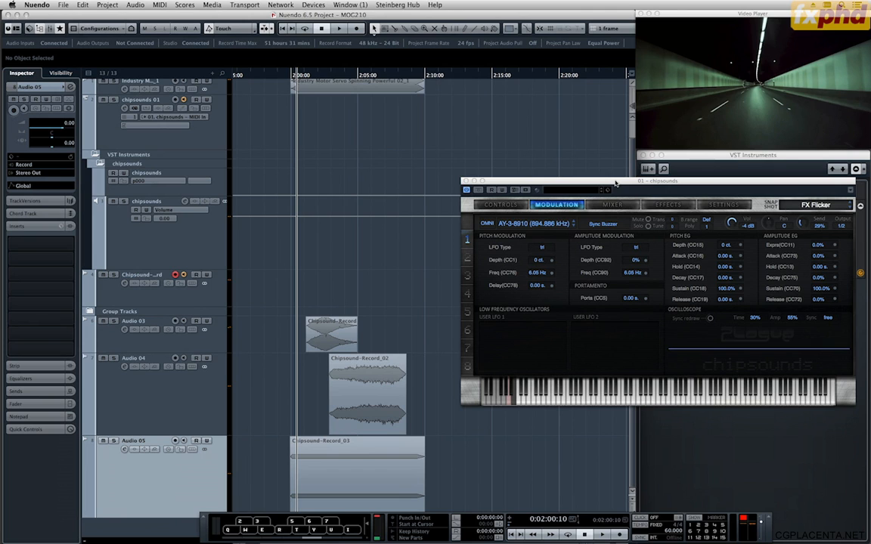
{"action": "key", "text": "q"}
{"action": "key", "text": "w"}
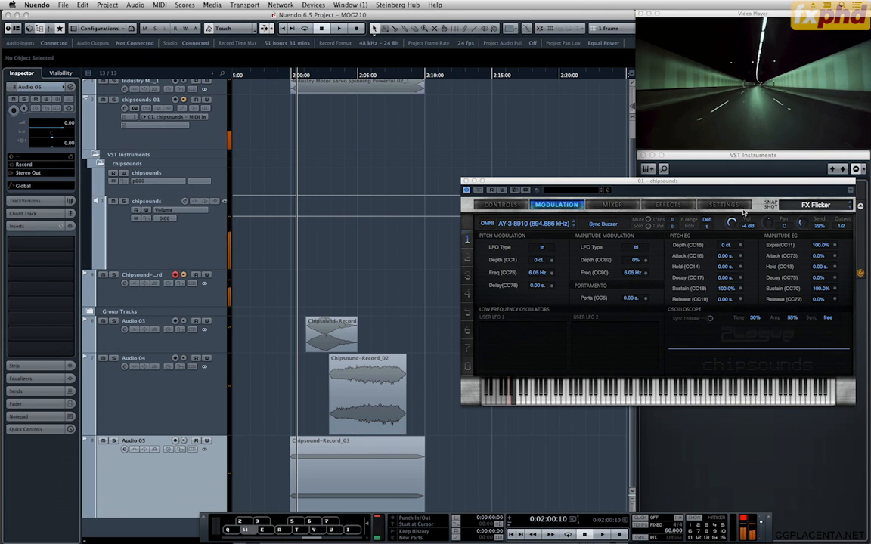
{"action": "key", "text": "w"}
Step through the chipsounds snapshots FX Galag Fire and FX Galax, playing notes of each and trying FX Galax in another octave.
{"action": "left_click", "coordinate": [809, 206]}
{"action": "left_click", "coordinate": [792, 201]}
{"action": "scroll", "coordinate": [791, 201], "scroll_direction": "down", "scroll_amount": 1}
{"action": "key", "text": "q"}
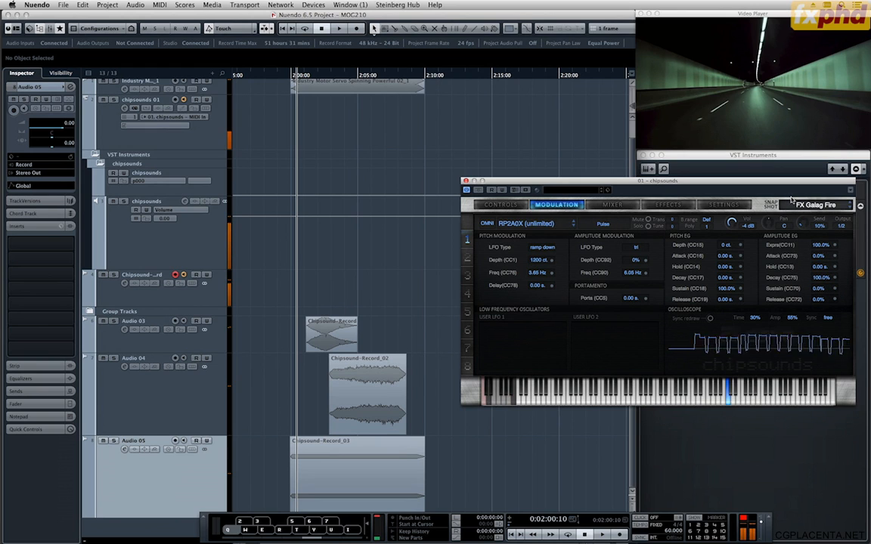
{"action": "scroll", "coordinate": [792, 200], "scroll_direction": "down", "scroll_amount": 1}
{"action": "key", "text": "q"}
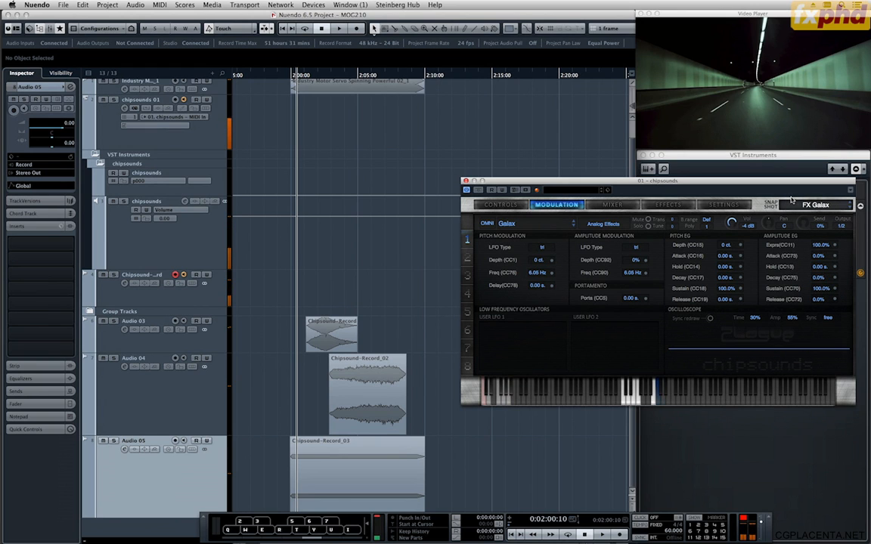
{"action": "left_click", "coordinate": [295, 537]}
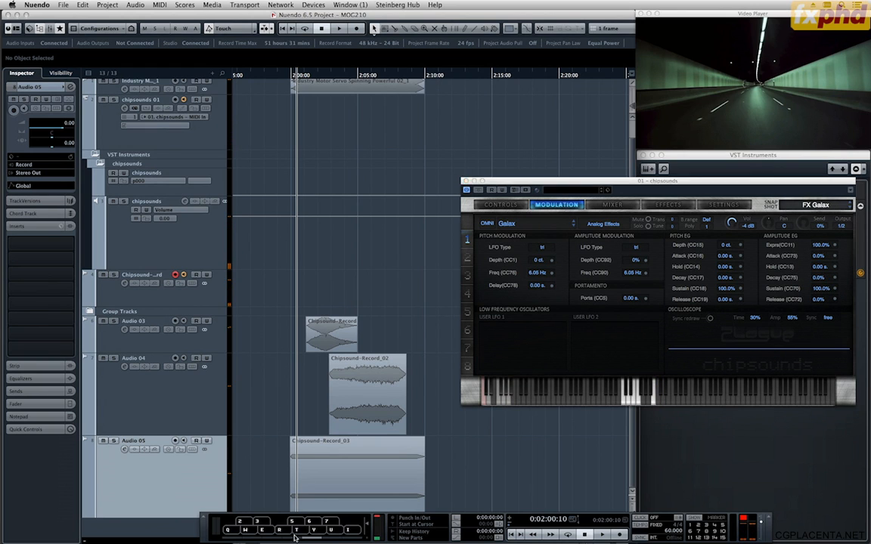
{"action": "key", "text": "r"}
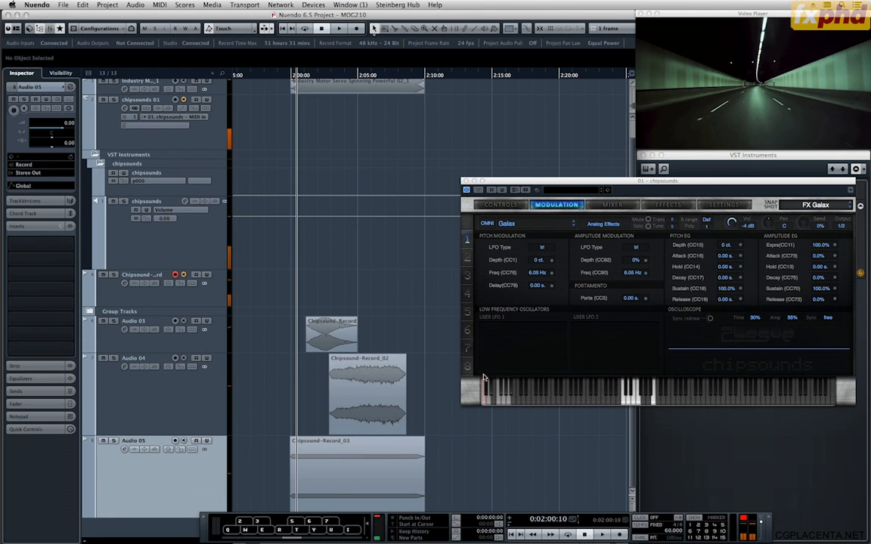
{"action": "left_click", "coordinate": [713, 190]}
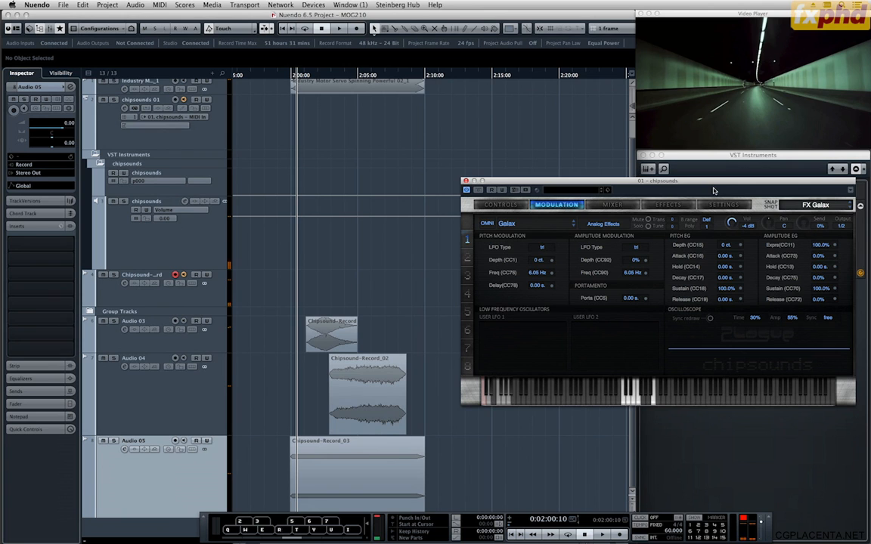
Load the FX Glissando snapshot and audition it in lower and higher octaves of the virtual keyboard.
{"action": "key", "text": "Down"}
{"action": "key", "text": "q"}
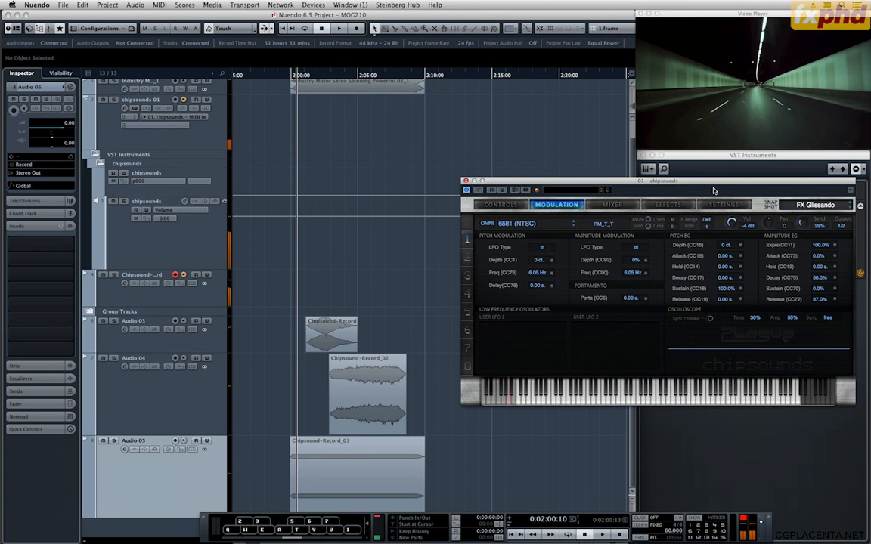
{"action": "key", "text": "q"}
{"action": "left_click", "coordinate": [268, 540]}
{"action": "key", "text": "q"}
{"action": "left_click", "coordinate": [320, 539]}
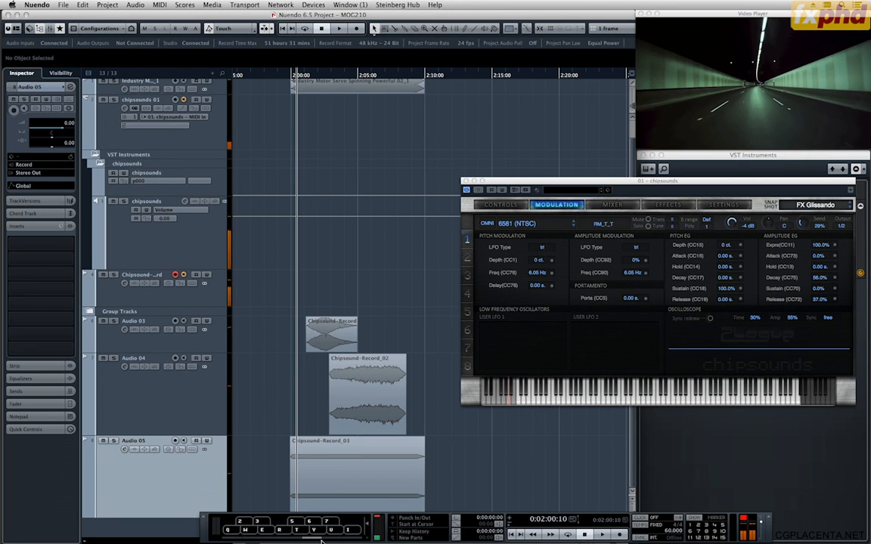
{"action": "key", "text": "q"}
{"action": "key", "text": "q"}
Step the chipsounds snapshot to FX Goomba Squash and on to FX Grab Item, playing notes of each.
{"action": "left_click", "coordinate": [790, 190]}
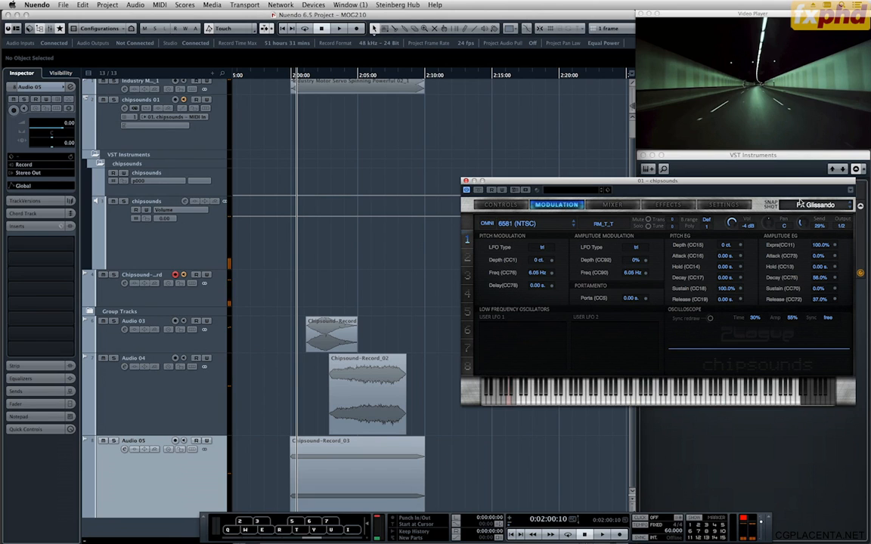
{"action": "key", "text": "Down"}
{"action": "key", "text": "q"}
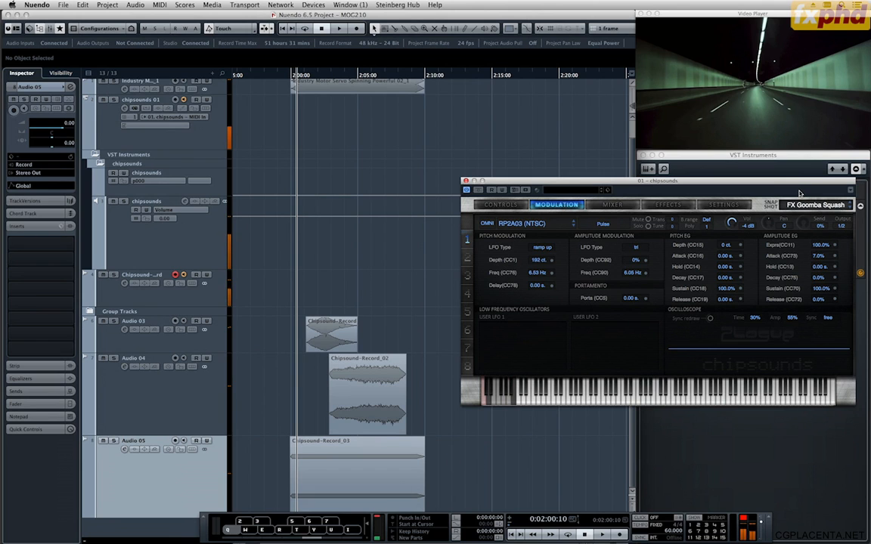
{"action": "key", "text": "Down"}
{"action": "key", "text": "q"}
{"action": "key", "text": "q"}
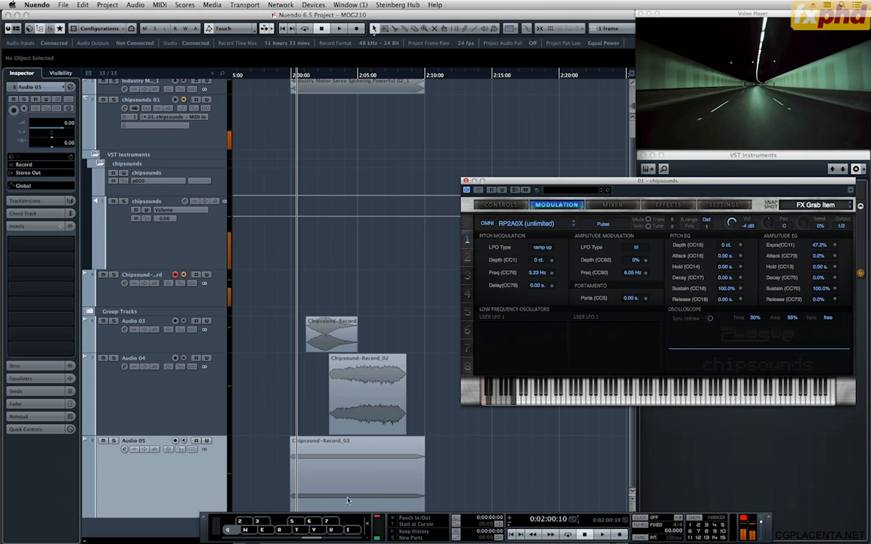
Audition FX Grab Item across several octaves of the virtual keyboard.
{"action": "left_click", "coordinate": [301, 534]}
{"action": "key", "text": "q"}
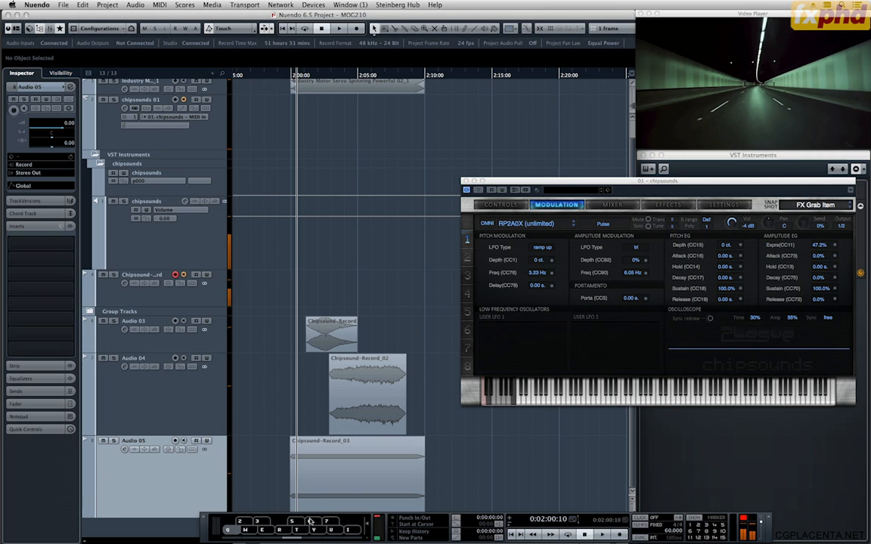
{"action": "key", "text": "q"}
{"action": "left_click", "coordinate": [331, 539]}
{"action": "key", "text": "q"}
{"action": "left_click", "coordinate": [277, 539]}
{"action": "key", "text": "q"}
{"action": "key", "text": "q"}
{"action": "left_click", "coordinate": [312, 539]}
{"action": "key", "text": "q"}
Play the project from just before 0:02:00:00 and trigger FX Grab Item notes against the picture.
{"action": "left_click_drag", "start_coordinate": [291, 76], "coordinate": [286, 76]}
{"action": "key", "text": "space"}
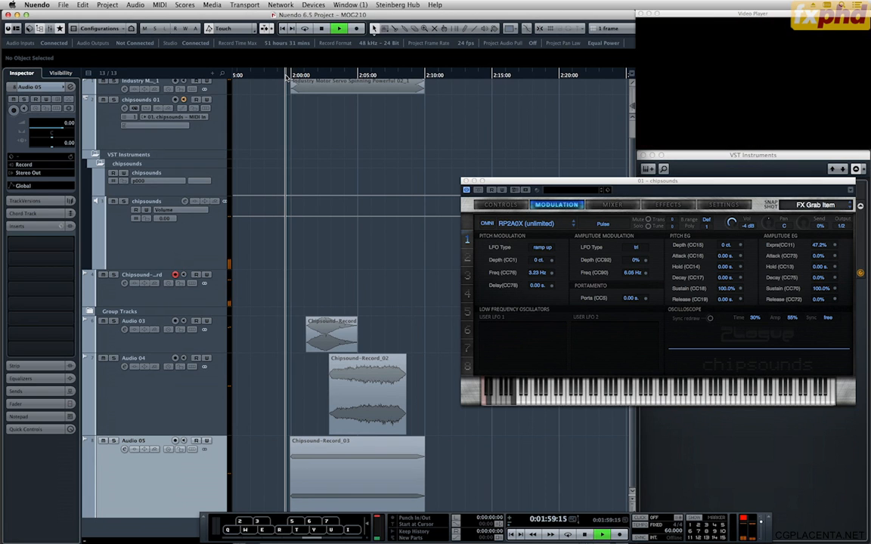
{"action": "key", "text": "q"}
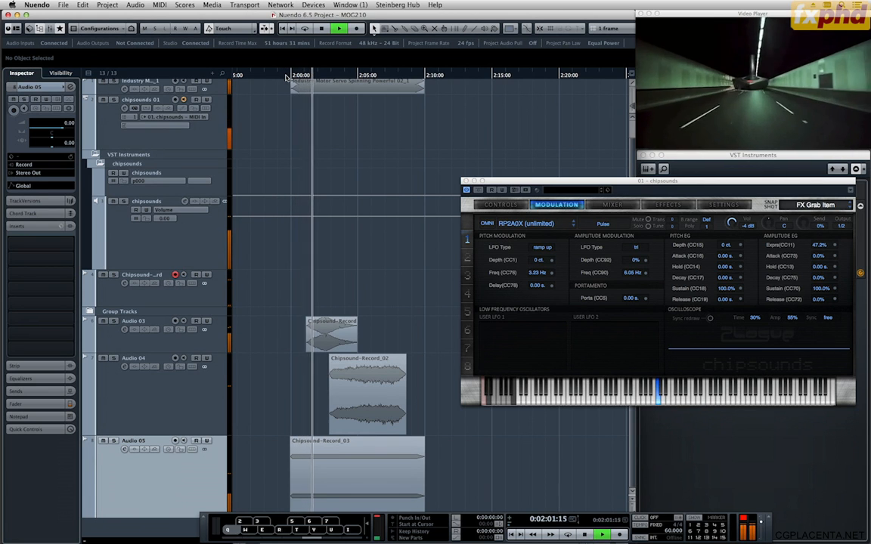
{"action": "key", "text": "space"}
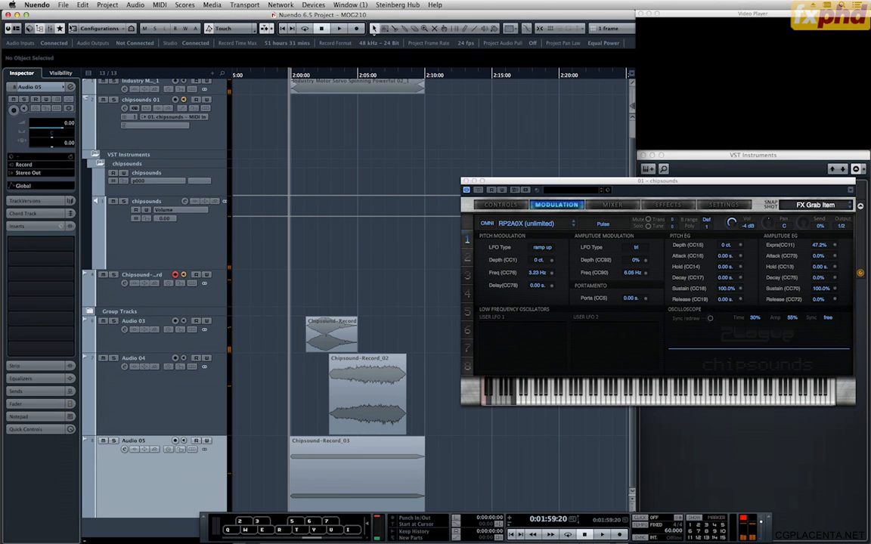
Set the VST Auto Monitoring preference to Manual, apply it and play the layers against the picture from 0:01:59:20.
{"action": "left_click", "coordinate": [33, 5]}
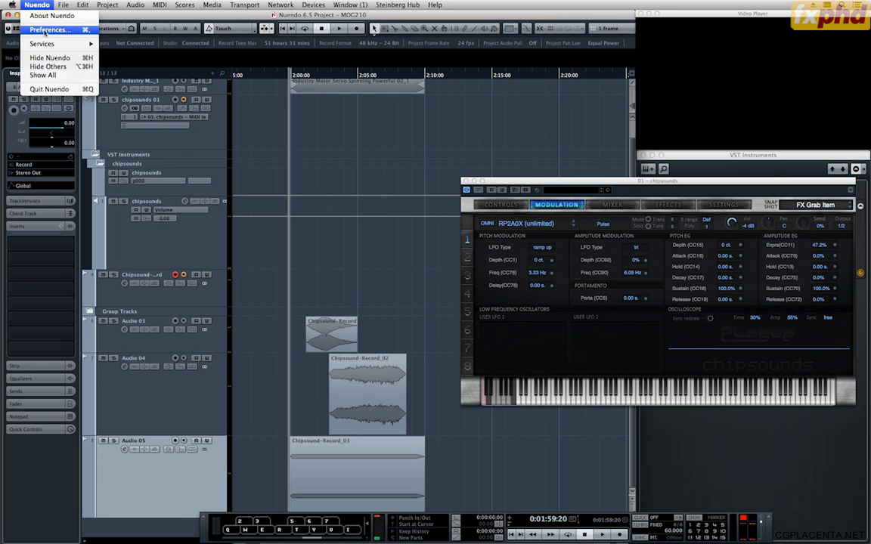
{"action": "left_click", "coordinate": [41, 29]}
{"action": "scroll", "coordinate": [361, 245], "scroll_direction": "down", "scroll_amount": 5}
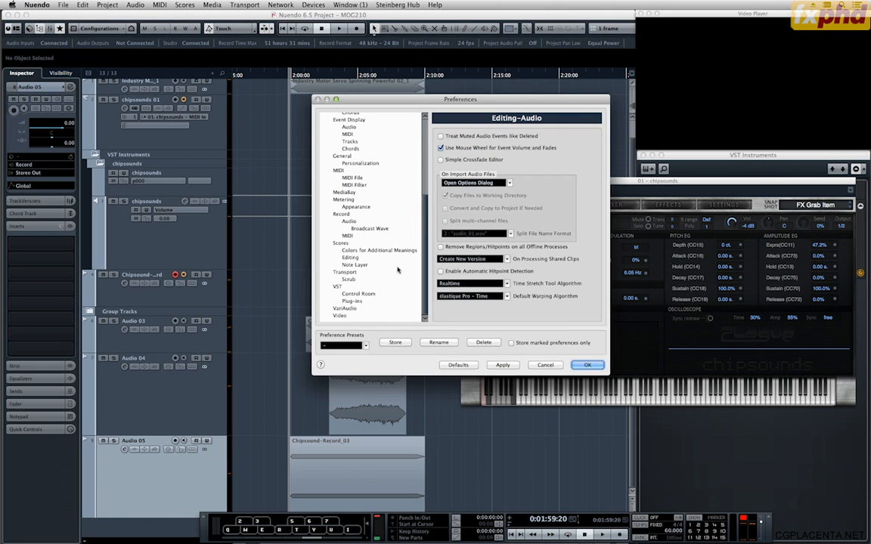
{"action": "left_click", "coordinate": [346, 272]}
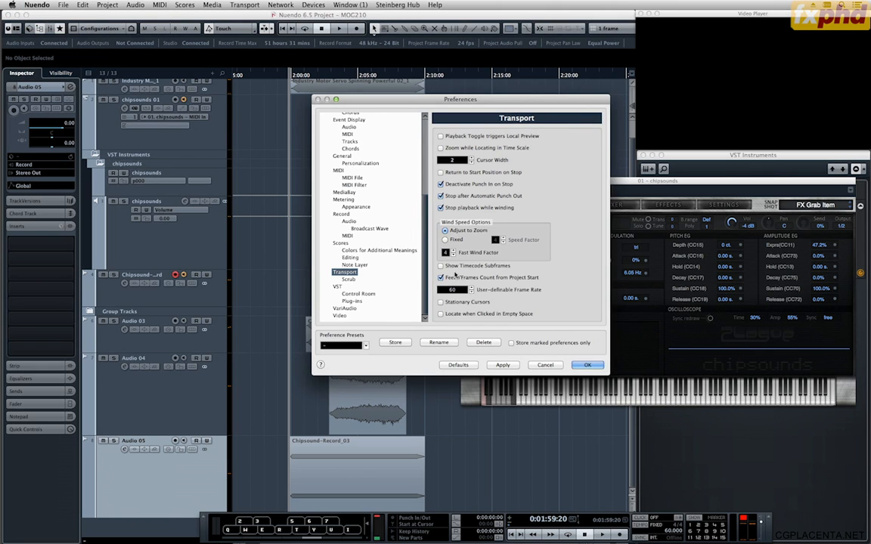
{"action": "left_click", "coordinate": [342, 287]}
{"action": "left_click", "coordinate": [458, 233]}
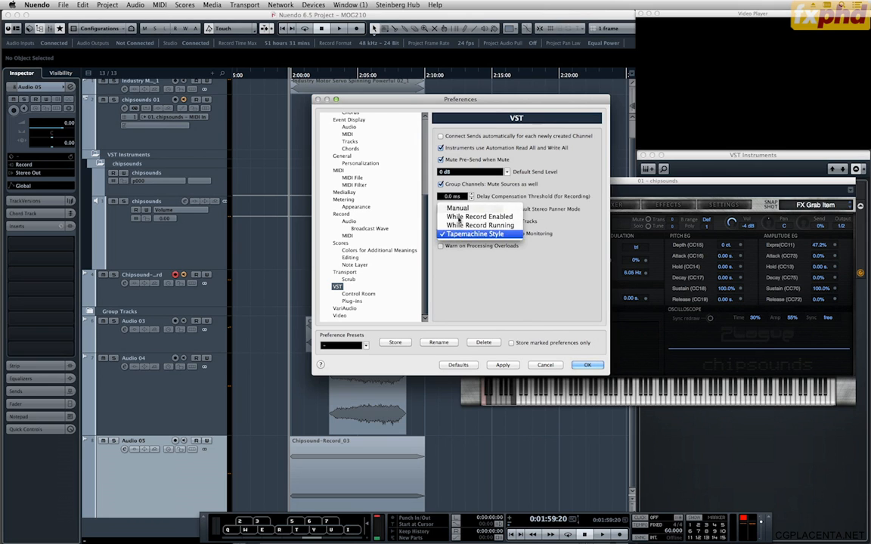
{"action": "left_click", "coordinate": [457, 208]}
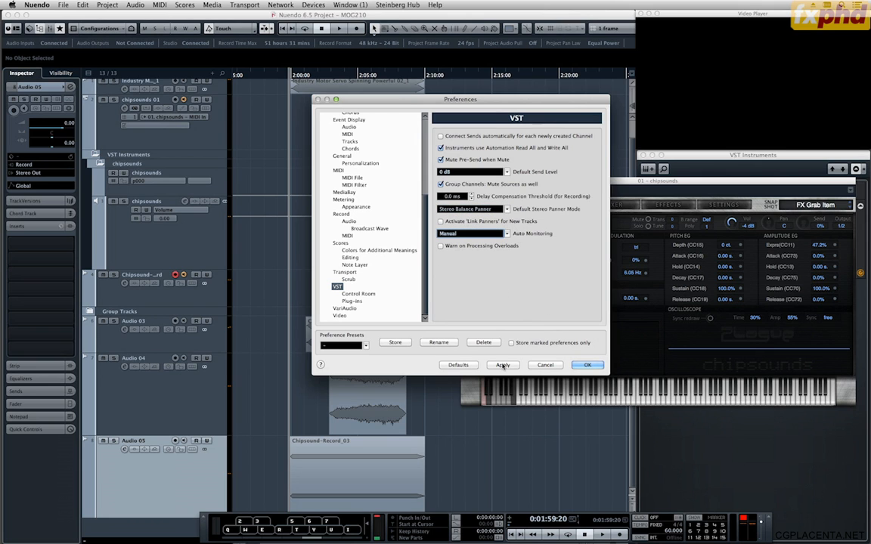
{"action": "left_click", "coordinate": [502, 365]}
{"action": "left_click", "coordinate": [586, 365]}
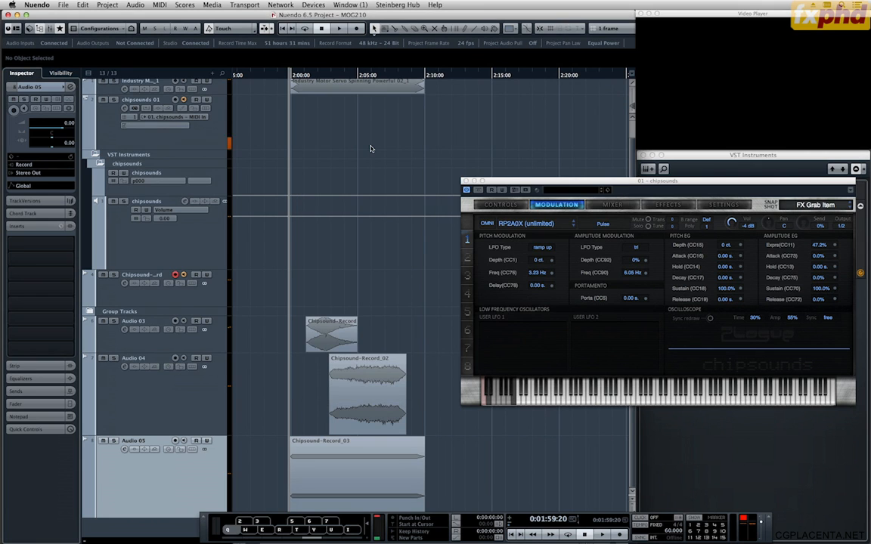
{"action": "key", "text": "space"}
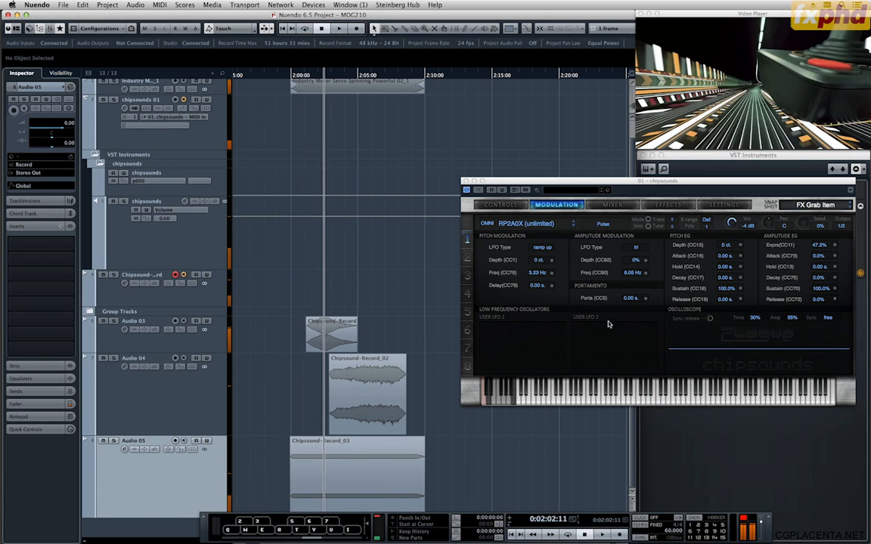
Step through the next chipsounds snapshots, including FX Hit The Breaks, FX Ignition Switch and FX Jump Up, playing notes of each.
{"action": "left_click", "coordinate": [766, 187]}
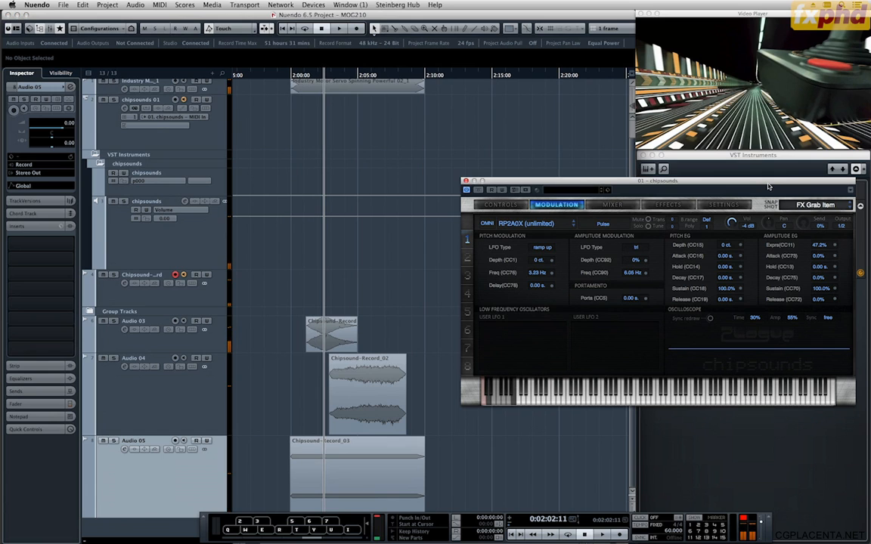
{"action": "key", "text": "Down"}
{"action": "key", "text": "q"}
{"action": "key", "text": "q"}
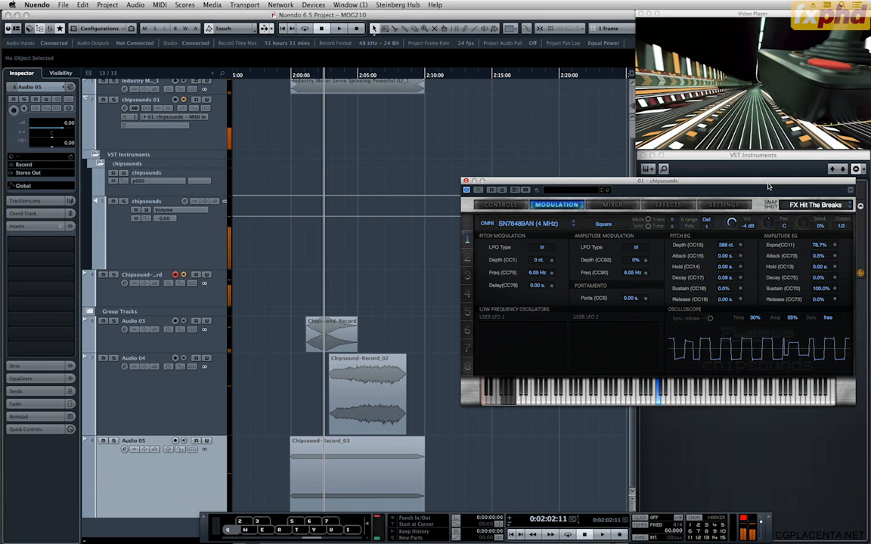
{"action": "key", "text": "Down"}
{"action": "key", "text": "q"}
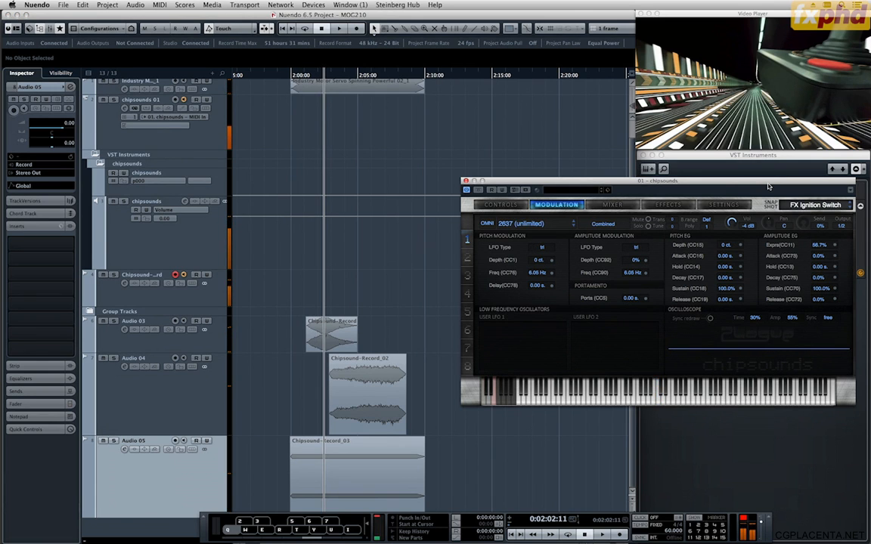
{"action": "key", "text": "Down"}
{"action": "key", "text": "q"}
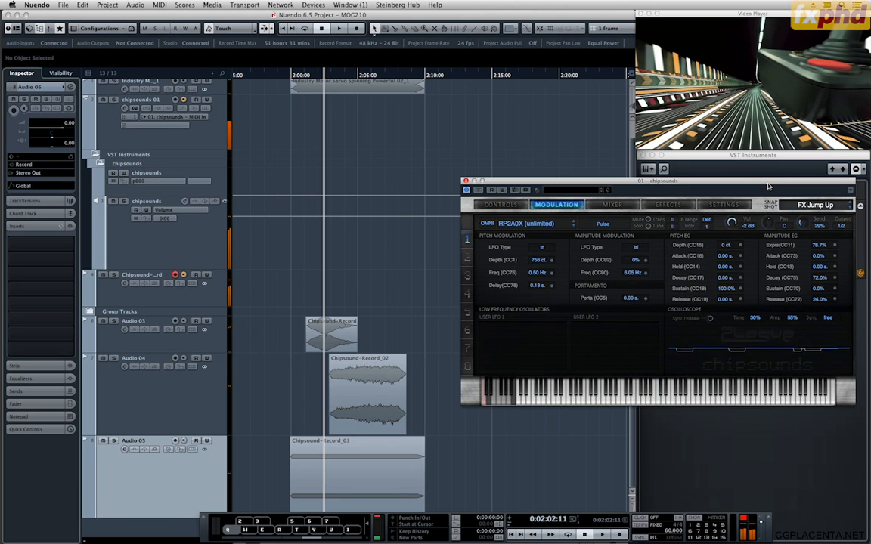
Advance through FX Killed An Enemy to the FX Klaxon snapshot in chipsounds, playing notes of each.
{"action": "key", "text": "Down"}
{"action": "key", "text": "q"}
{"action": "key", "text": "Down"}
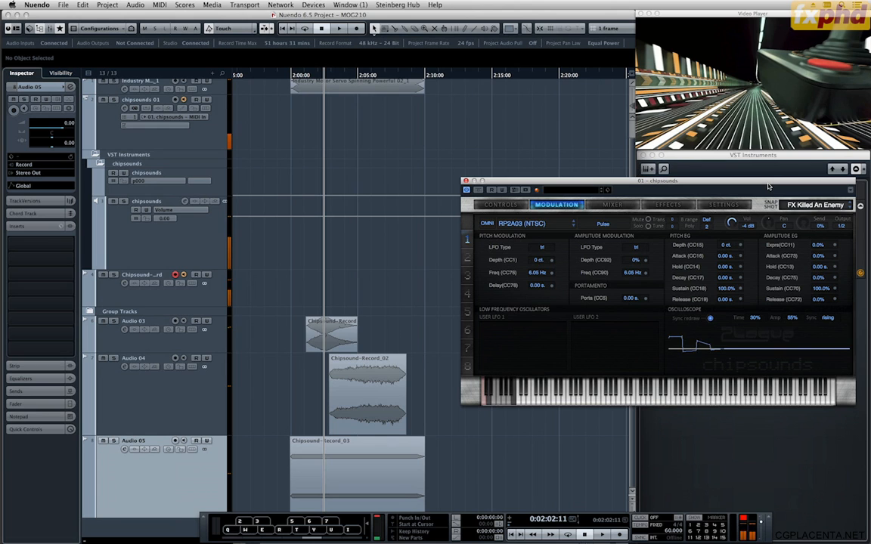
{"action": "key", "text": "Down"}
{"action": "key", "text": "q"}
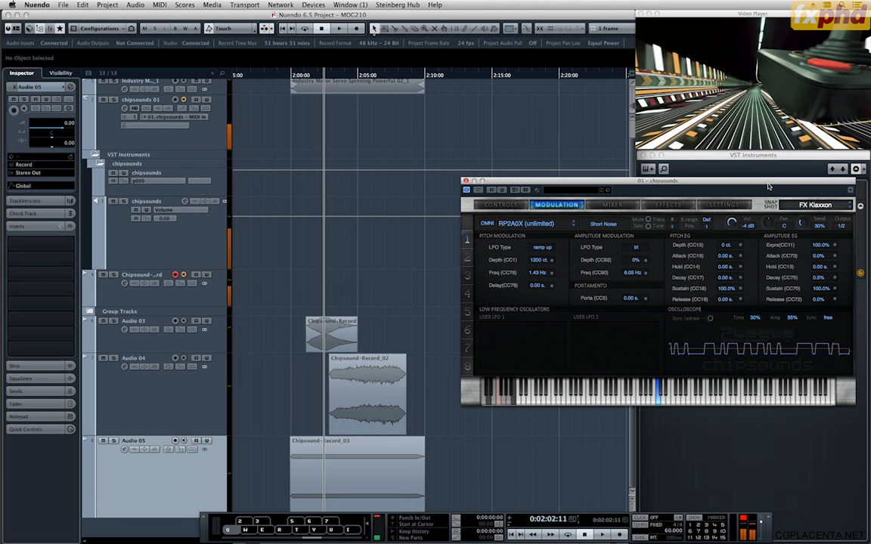
Audition FX Klaxon in several higher and lower octaves of the virtual keyboard.
{"action": "key", "text": "q"}
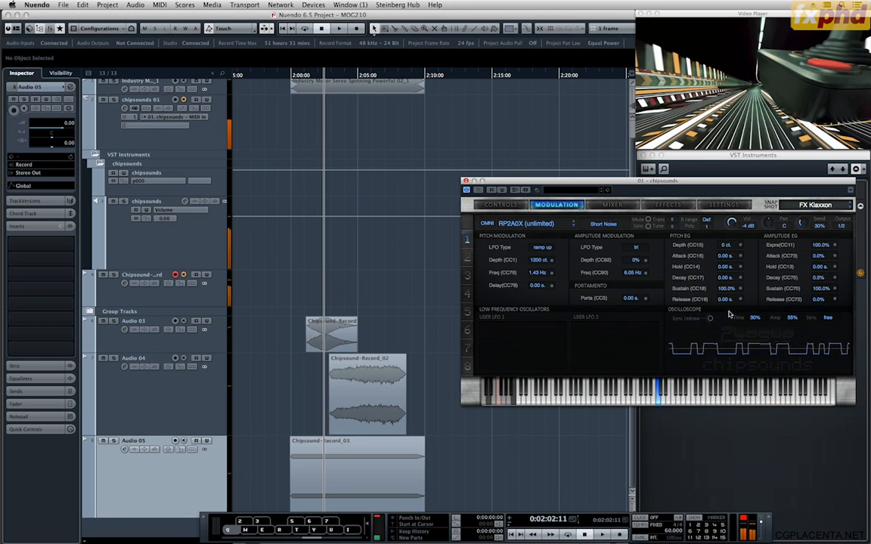
{"action": "key", "text": "q"}
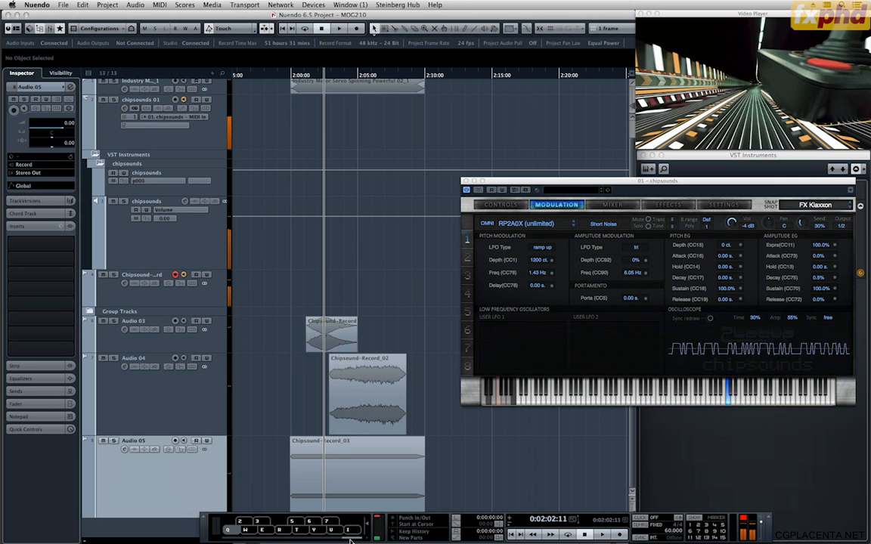
{"action": "left_click", "coordinate": [337, 538]}
{"action": "key", "text": "q"}
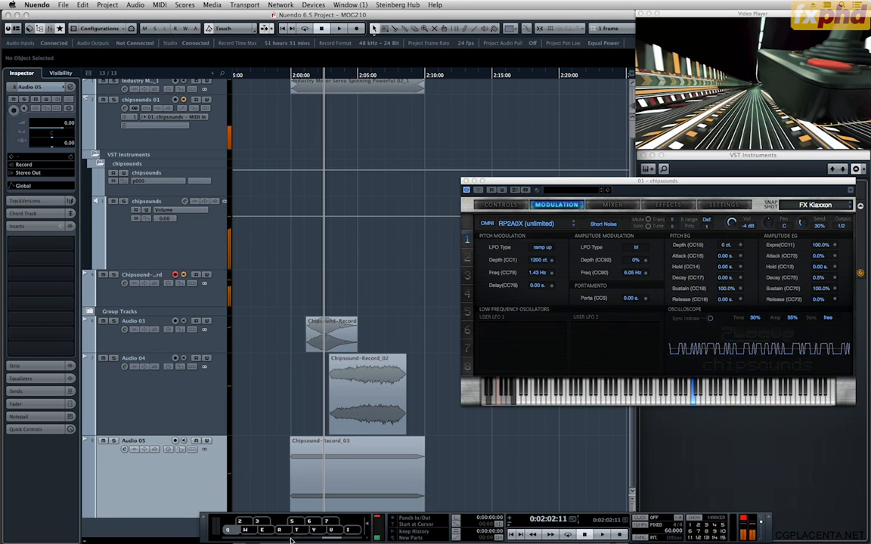
{"action": "left_click", "coordinate": [292, 539]}
{"action": "key", "text": "q"}
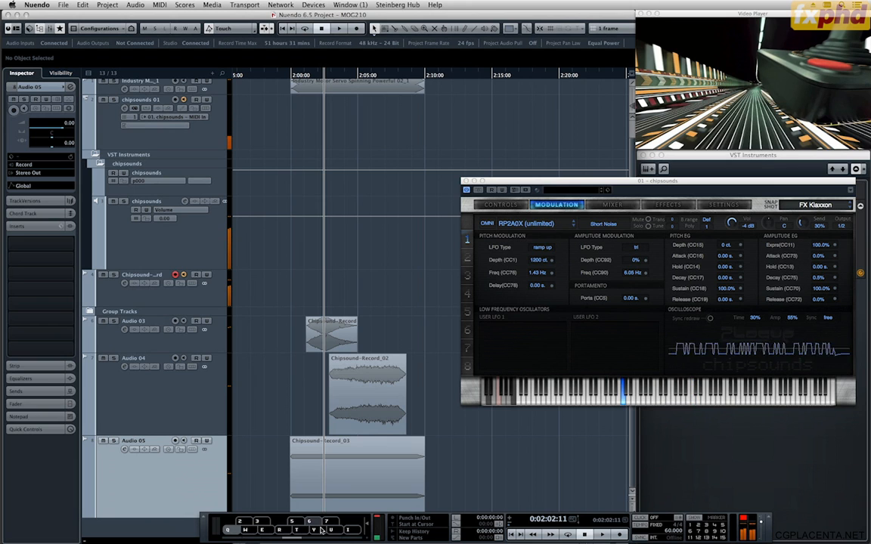
{"action": "key", "text": "q"}
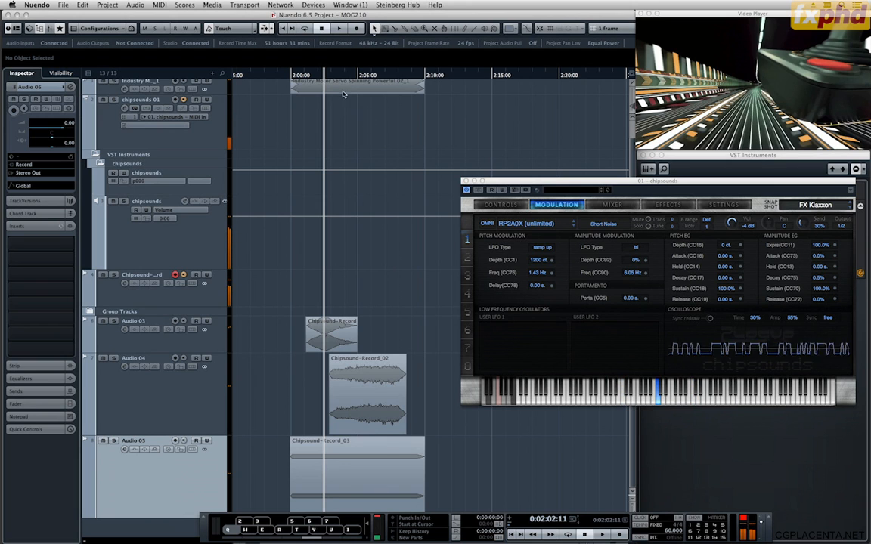
Record a held FX Klaxon note against the picture from 0:01:58:21 to 0:02:03:12 on the Chipsound-Record track.
{"action": "left_click", "coordinate": [280, 76]}
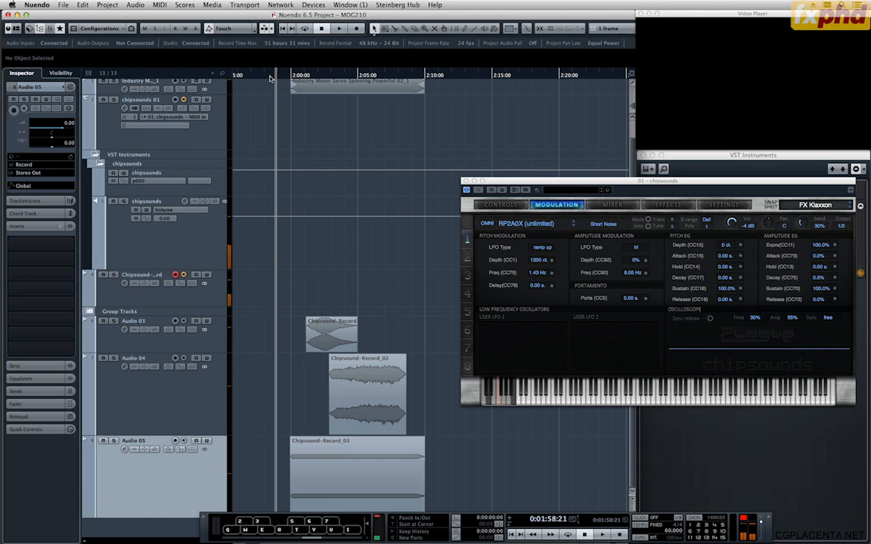
{"action": "key", "text": "KP_Multiply"}
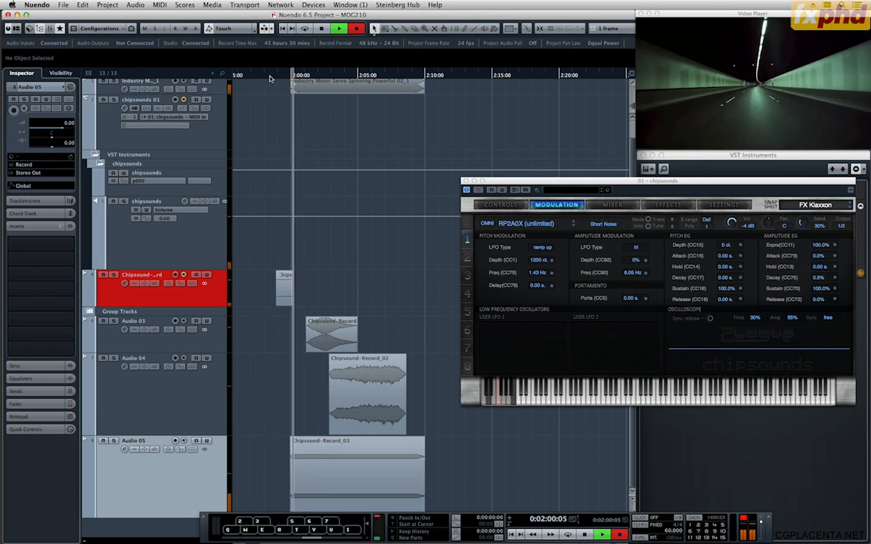
{"action": "key", "text": "q"}
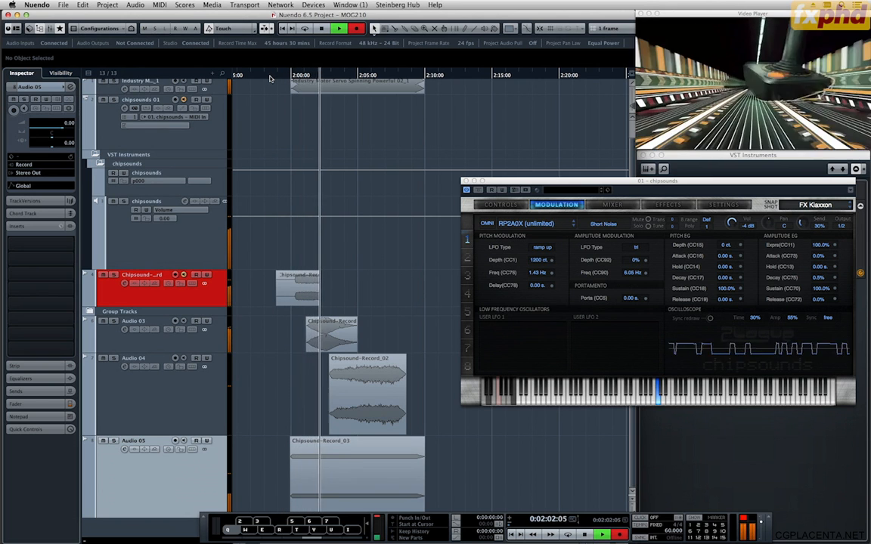
{"action": "key", "text": "space"}
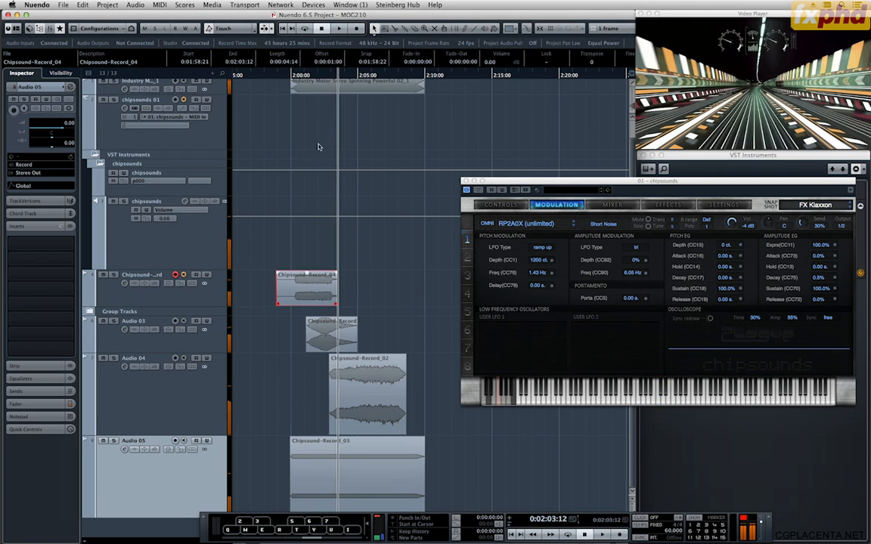
Hide the virtual keyboard and move the new FX Klaxon recording onto Audio 04, keeping its start time.
{"action": "left_click", "coordinate": [322, 76]}
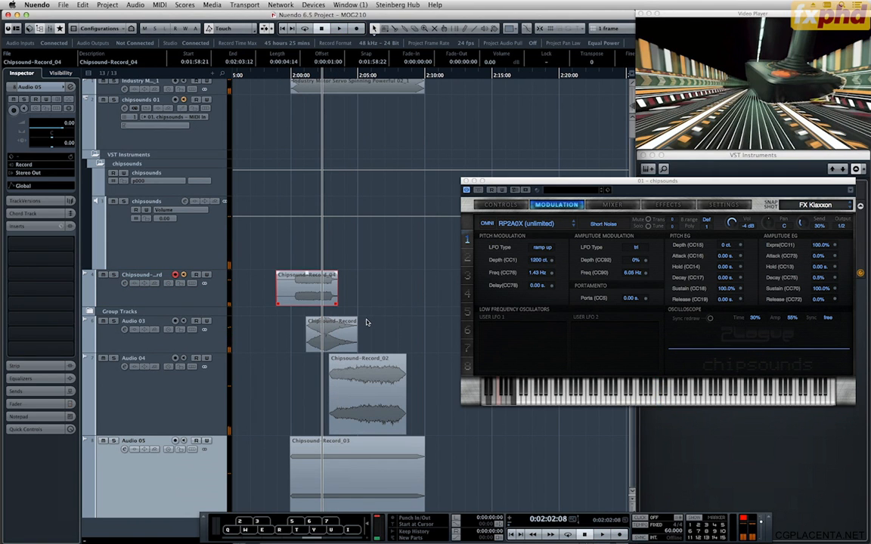
{"action": "key", "text": "alt+k"}
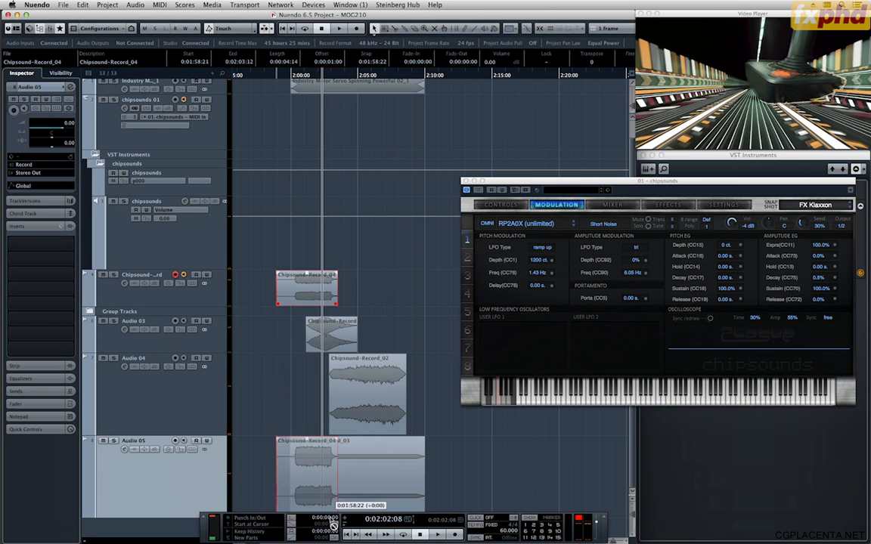
{"action": "left_click_drag", "start_coordinate": [306, 291], "coordinate": [306, 374]}
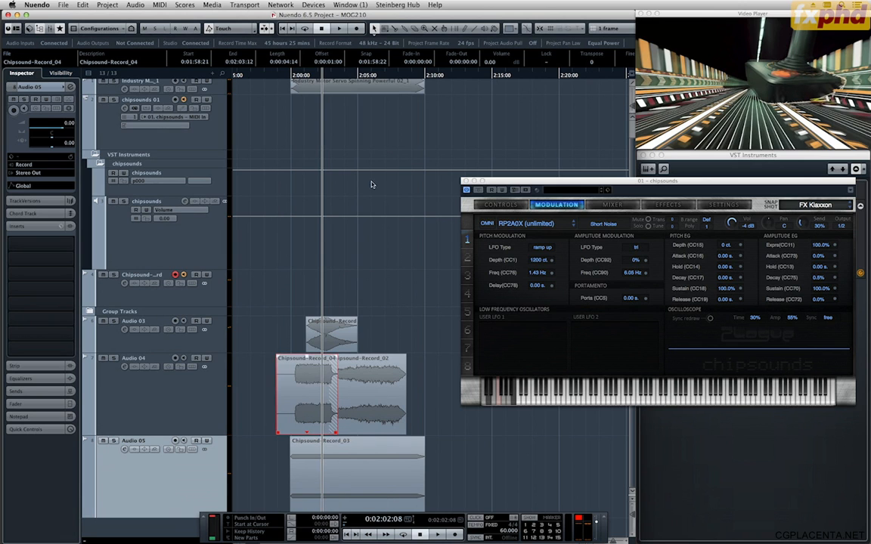
Solo Audio 04 and play the FX Klaxon recording against the picture from 0:02:00:05.
{"action": "key", "text": "h"}
{"action": "key", "text": "h"}
{"action": "key", "text": "h"}
{"action": "key", "text": "h"}
{"action": "key", "text": "h"}
{"action": "key", "text": "h"}
{"action": "key", "text": "h"}
{"action": "key", "text": "h"}
{"action": "key", "text": "h"}
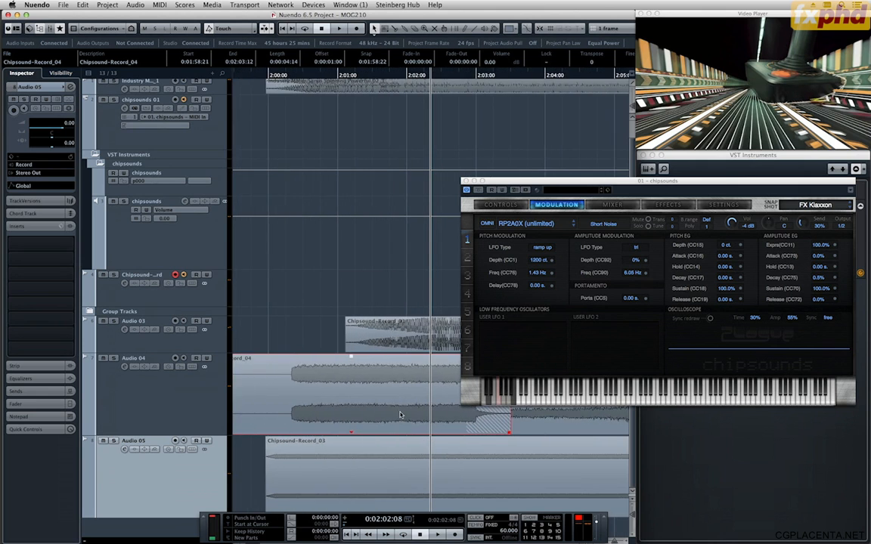
{"action": "left_click", "coordinate": [151, 391]}
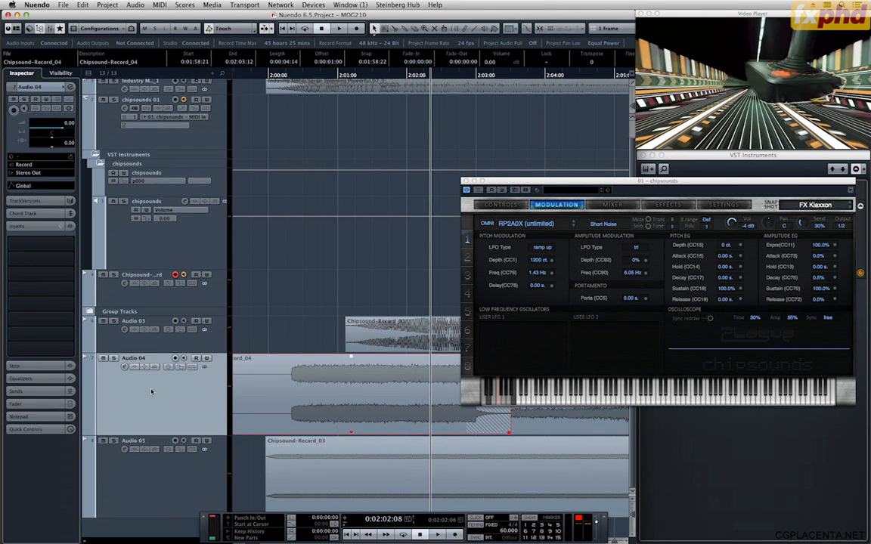
{"action": "key", "text": "s"}
{"action": "left_click", "coordinate": [257, 73]}
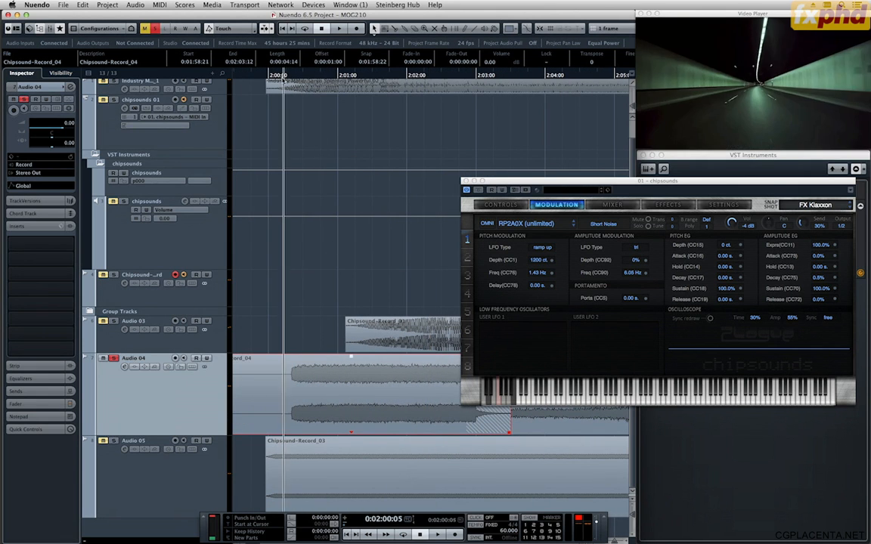
{"action": "key", "text": "space"}
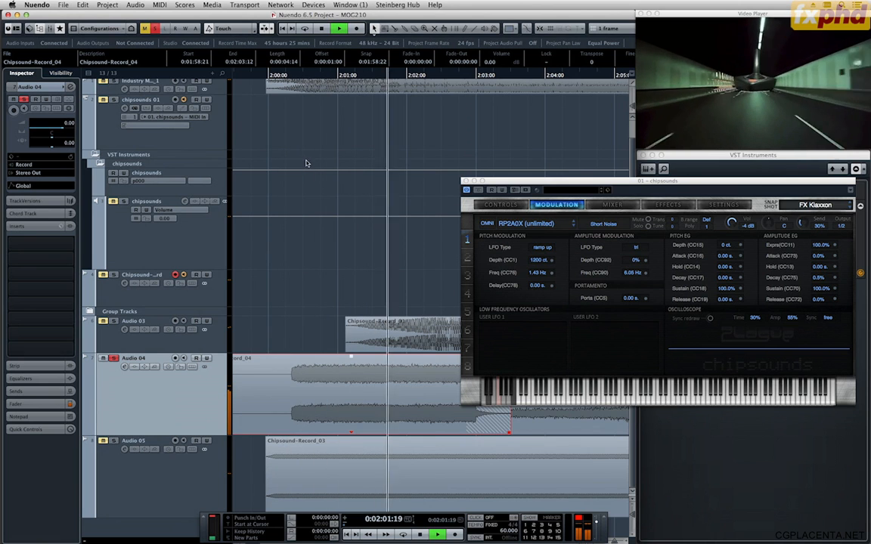
Split Chipsound-Record_04 at 0:02:01:19, delete the remainder and give the kept part an 11-frame fade-out.
{"action": "left_click", "coordinate": [396, 378], "text": "alt"}
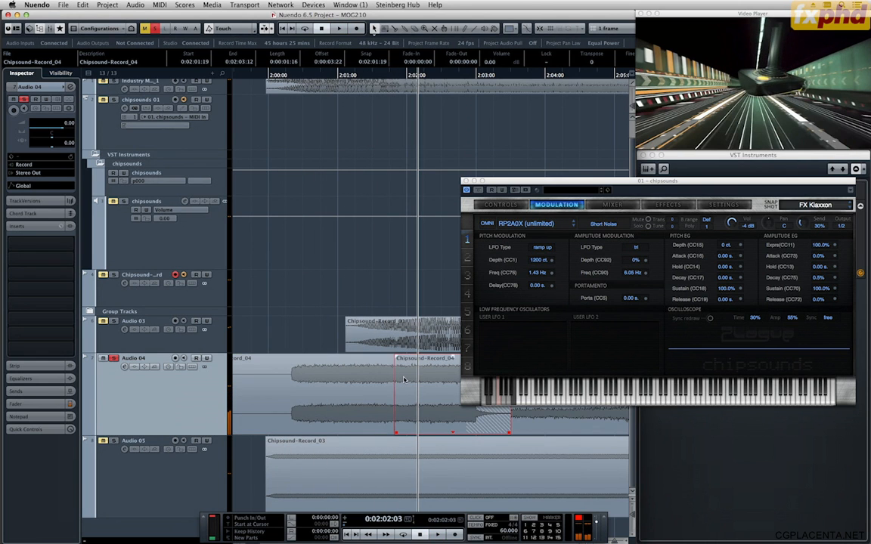
{"action": "key", "text": "Delete"}
{"action": "left_click", "coordinate": [379, 367]}
{"action": "left_click_drag", "start_coordinate": [394, 358], "coordinate": [361, 357]}
Slide Chipsound-Record_04 three frames earlier so its sound starts with the picture cue at 0:02:00:05.
{"action": "left_click", "coordinate": [286, 75]}
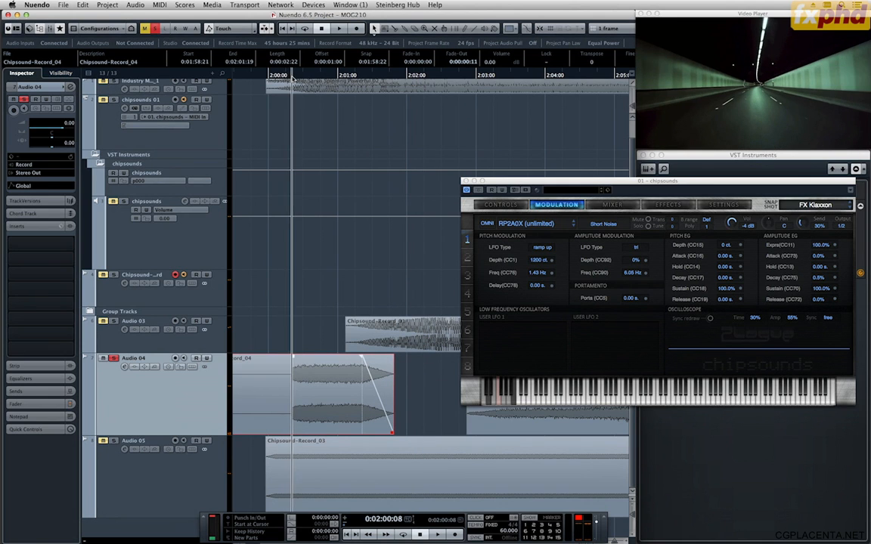
{"action": "left_click_drag", "start_coordinate": [288, 79], "coordinate": [284, 79]}
{"action": "left_click_drag", "start_coordinate": [317, 406], "coordinate": [311, 406]}
Cut off the silent lead-in of Chipsound-Record_04 at 0:02:00:04 and add a 3-frame fade-in.
{"action": "left_click", "coordinate": [278, 413], "text": "alt"}
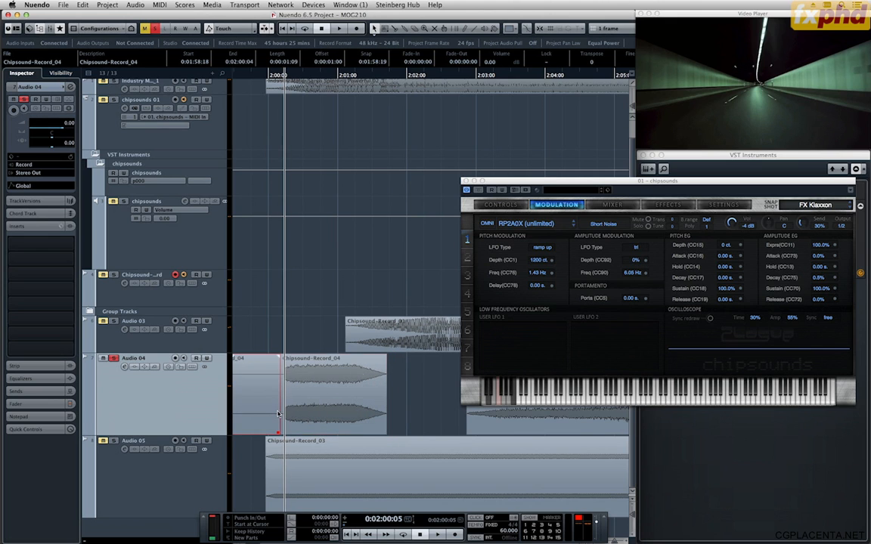
{"action": "key", "text": "Delete"}
{"action": "left_click_drag", "start_coordinate": [281, 358], "coordinate": [287, 360]}
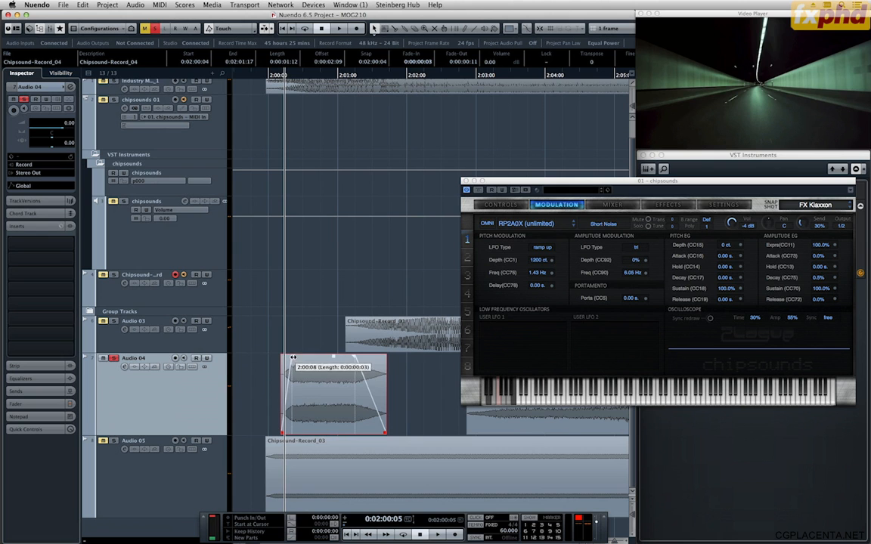
Play the trimmed clip against the picture, then play it with Audio 03 also soloed from 0:01:59:23.
{"action": "key", "text": "space"}
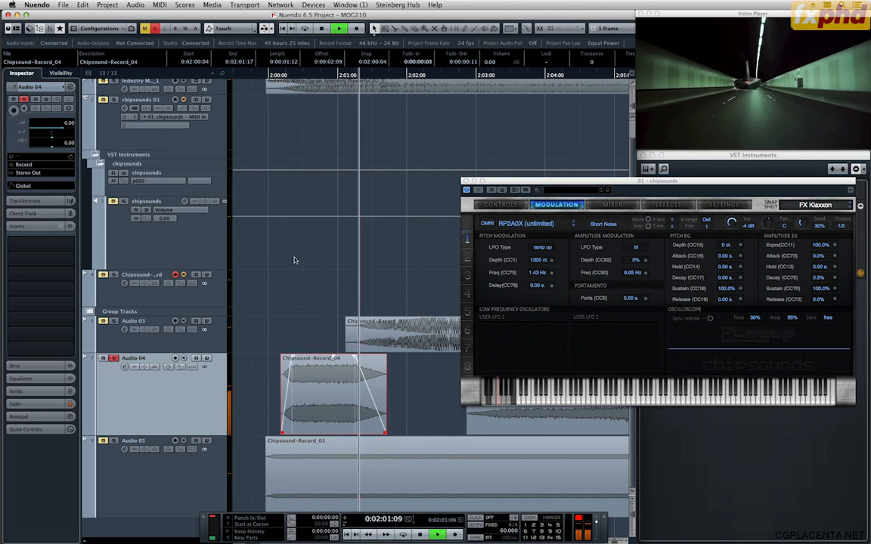
{"action": "left_click", "coordinate": [115, 323]}
{"action": "key", "text": "space"}
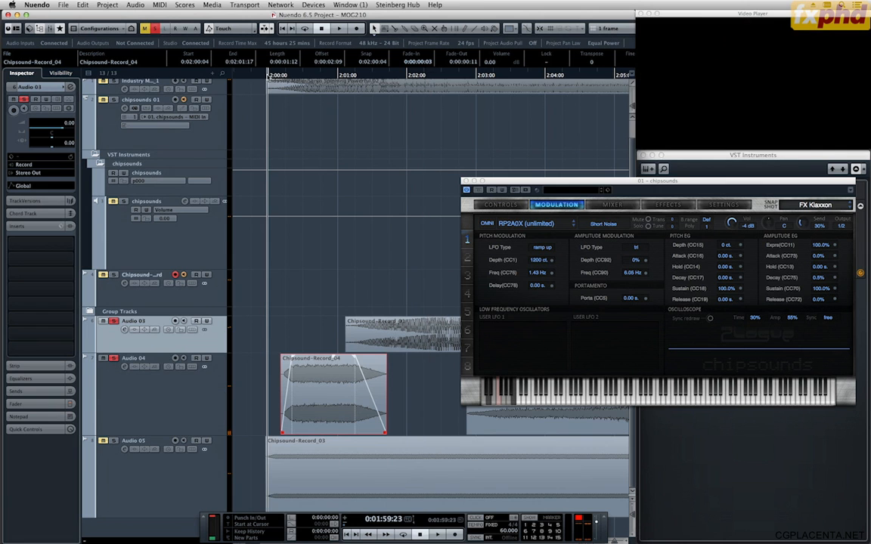
{"action": "key", "text": "space"}
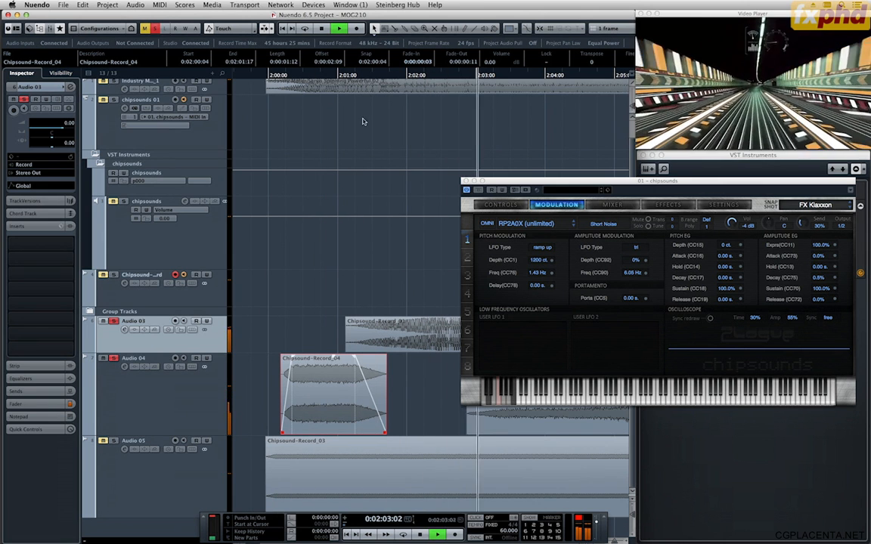
Check the picture up to 0:02:02:03 and select the Chipsound-Record_01 clip on Audio 03.
{"action": "key", "text": "g"}
{"action": "key", "text": "g"}
{"action": "key", "text": "g"}
{"action": "key", "text": "g"}
{"action": "key", "text": "g"}
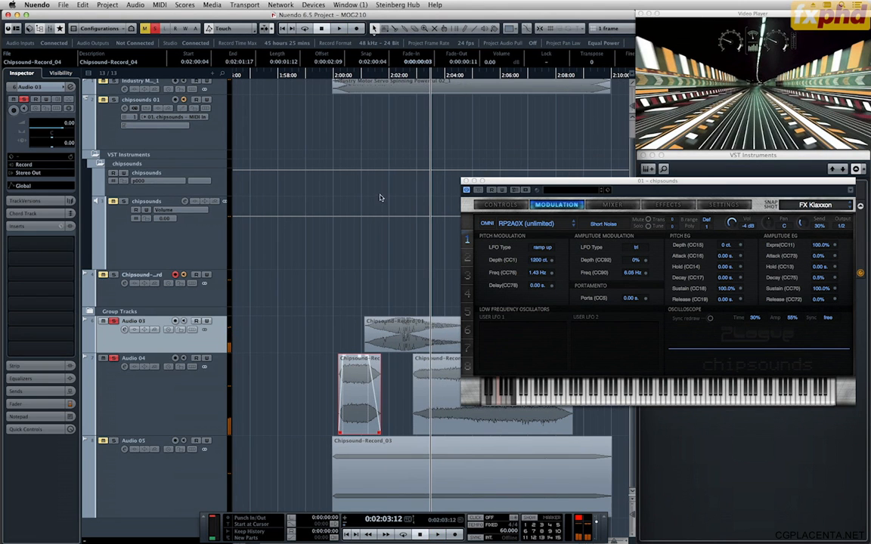
{"action": "left_click_drag", "start_coordinate": [377, 77], "coordinate": [392, 91]}
{"action": "left_click", "coordinate": [399, 342]}
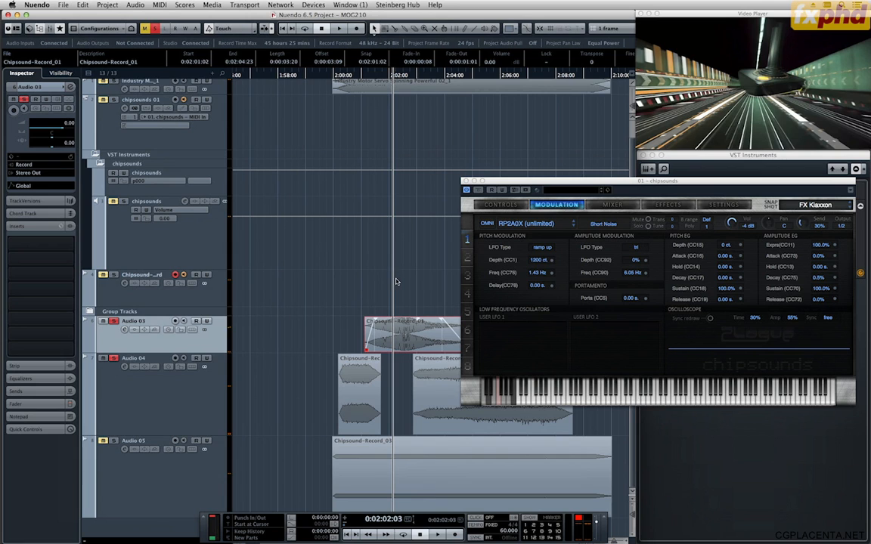
Place the cursor at 0:01:59:14, clear the solo on the Chipsound-Record track and play FX Klaxon on the reopened virtual keyboard.
{"action": "left_click", "coordinate": [324, 76]}
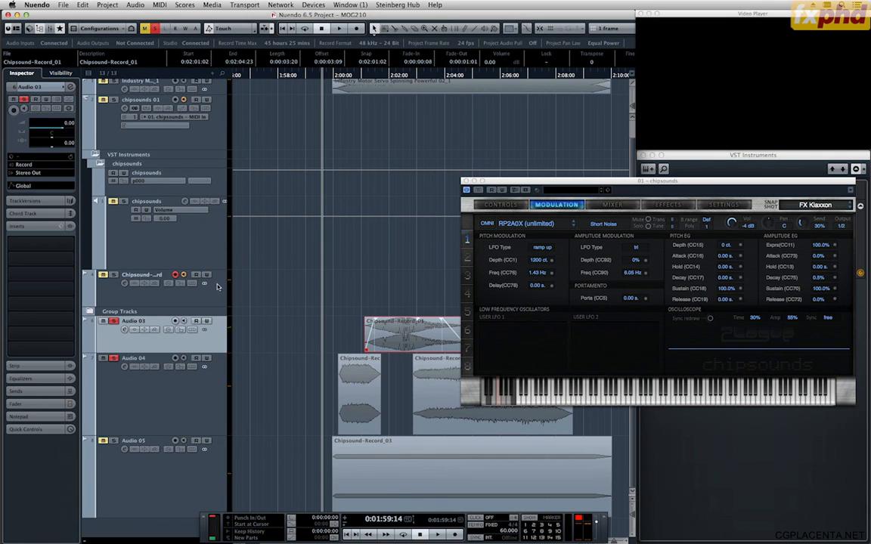
{"action": "left_click", "coordinate": [190, 274]}
{"action": "key", "text": "super+z"}
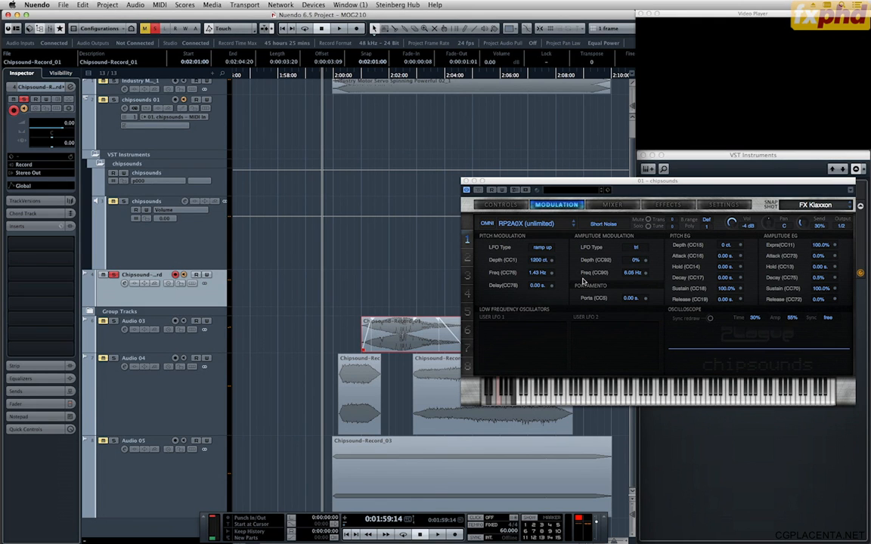
{"action": "key", "text": "super+shift+z"}
{"action": "key", "text": "alt+k"}
{"action": "left_click", "coordinate": [114, 275]}
{"action": "key", "text": "q"}
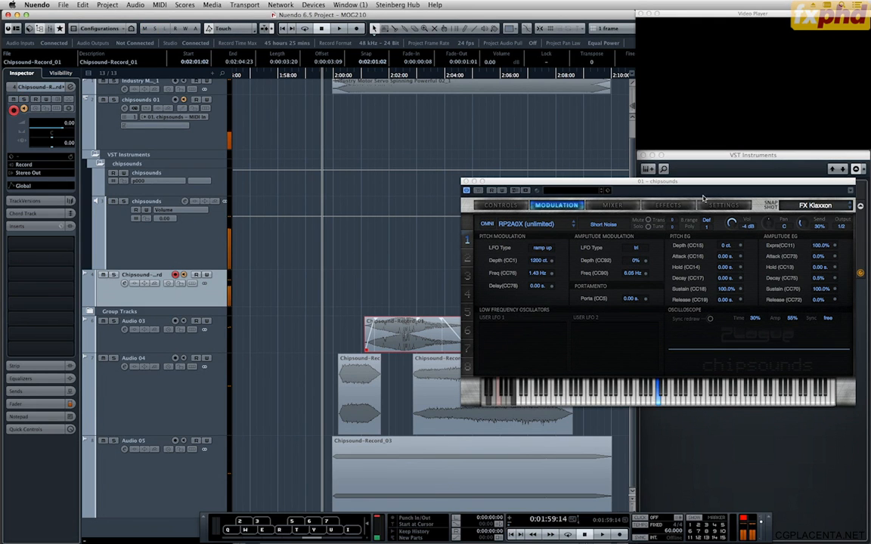
Step through the snapshots FX LFO Hit, FX Low Laser, FX Noise FX 1, FX Noise Intro and FX Noise FX, playing notes.
{"action": "left_click", "coordinate": [706, 188]}
{"action": "key", "text": "Down"}
{"action": "key", "text": "q"}
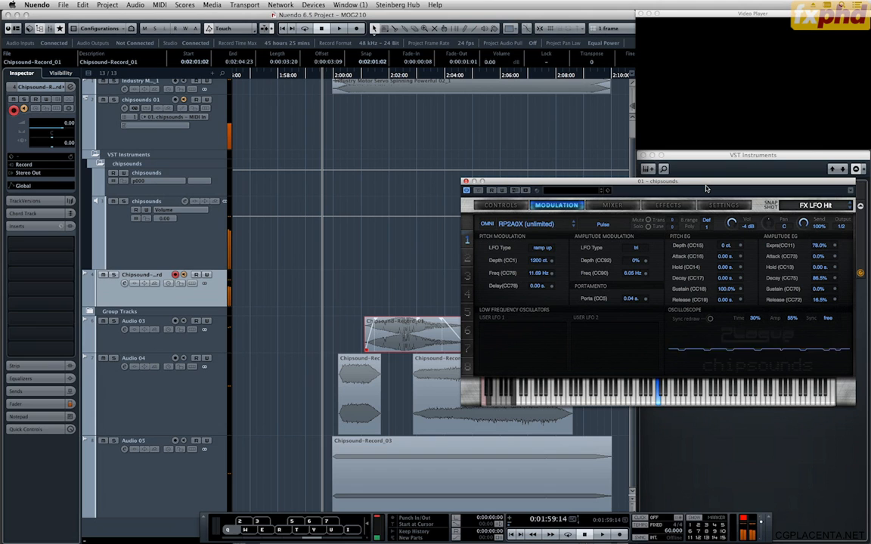
{"action": "key", "text": "Down"}
{"action": "key", "text": "q"}
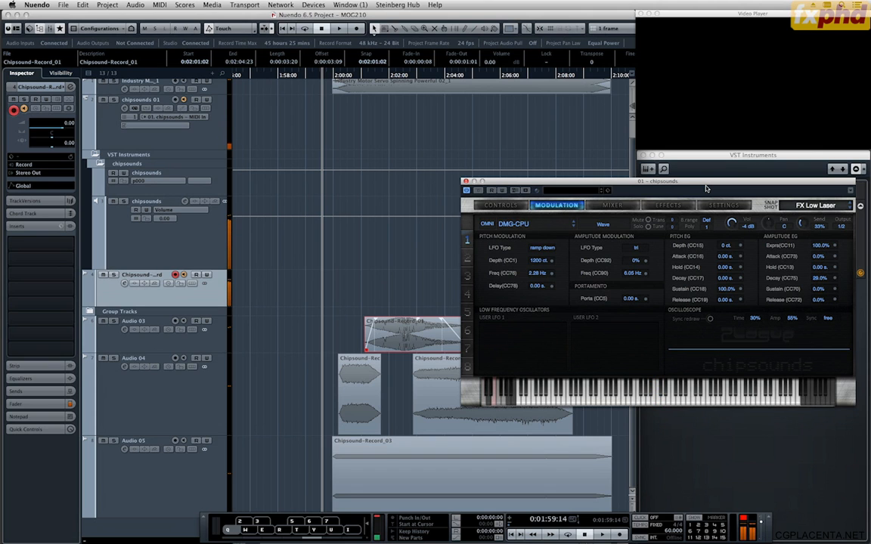
{"action": "key", "text": "q"}
{"action": "key", "text": "Down"}
{"action": "key", "text": "q"}
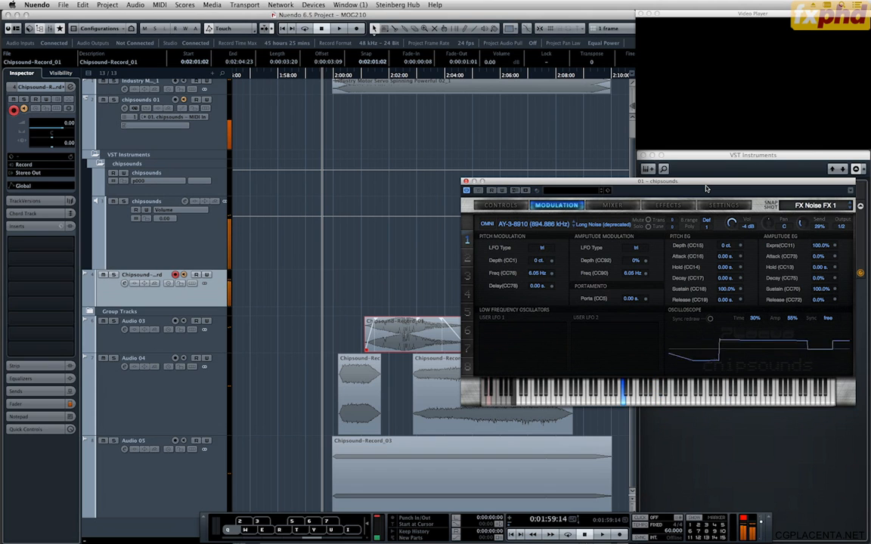
{"action": "key", "text": "Down"}
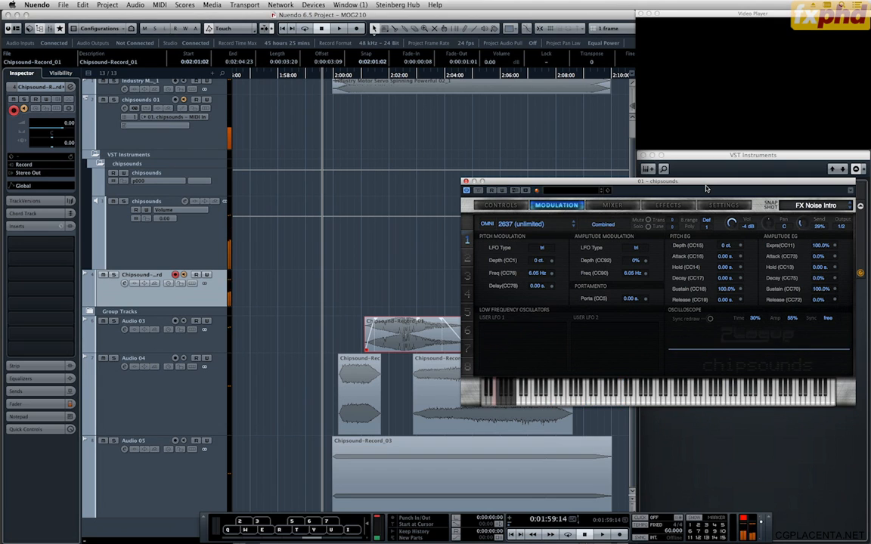
{"action": "key", "text": "q"}
{"action": "key", "text": "Down"}
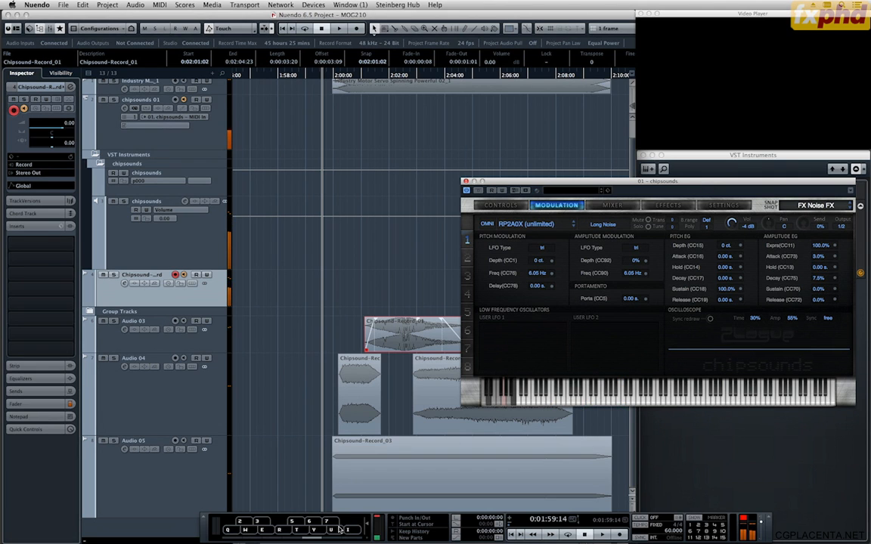
Audition the chipsounds snapshots FX Noise FX, FX Noise Lasers and FX PV-1000 Fire with played notes, and settle on FX OddityTwo.
{"action": "left_click", "coordinate": [298, 538]}
{"action": "key", "text": "q"}
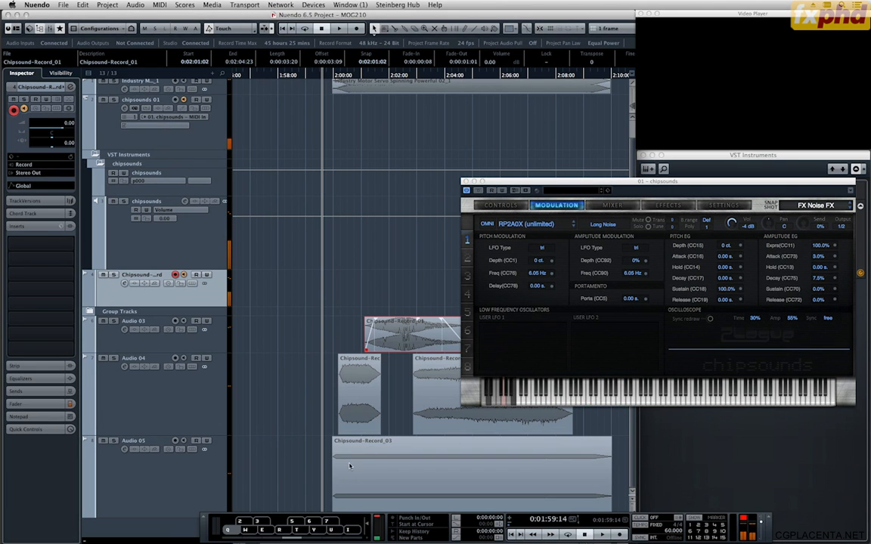
{"action": "left_click", "coordinate": [779, 187]}
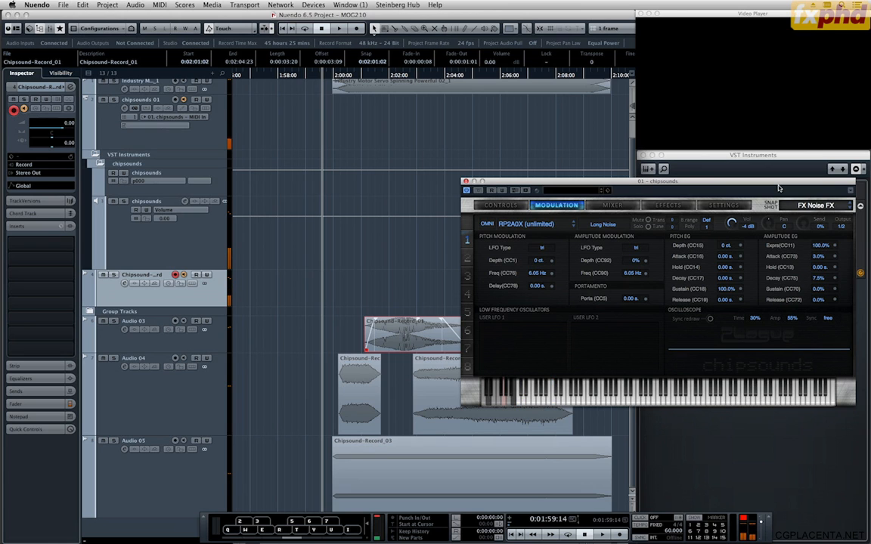
{"action": "key", "text": "q"}
{"action": "key", "text": "Down"}
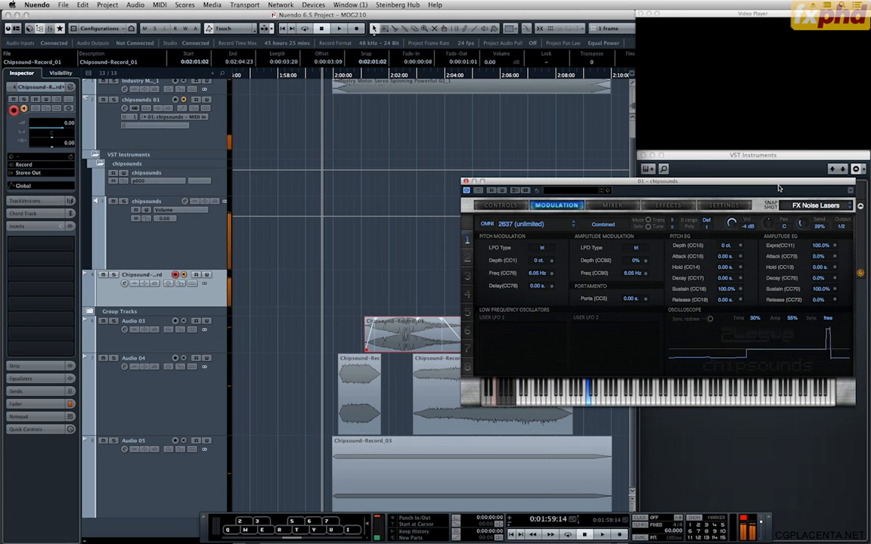
{"action": "key", "text": "q"}
{"action": "key", "text": "Down"}
{"action": "key", "text": "q"}
{"action": "key", "text": "Down"}
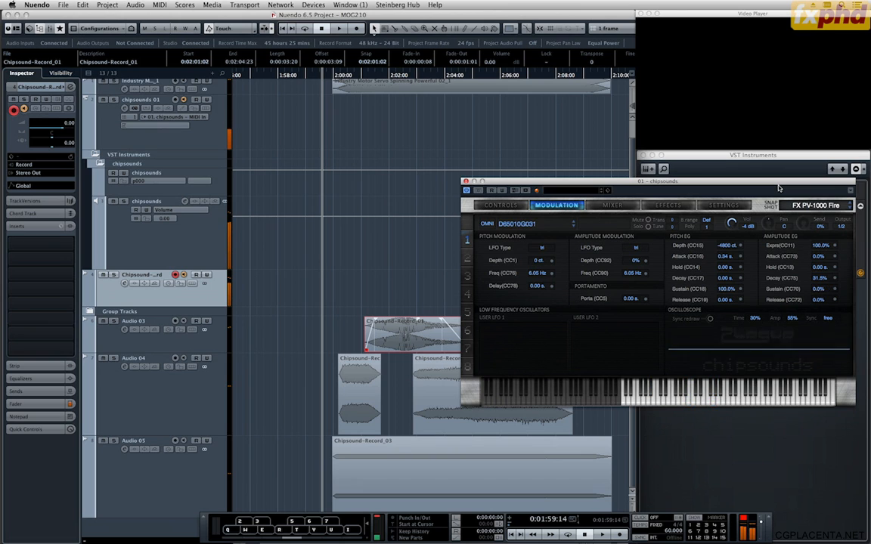
{"action": "key", "text": "Down"}
{"action": "key", "text": "q"}
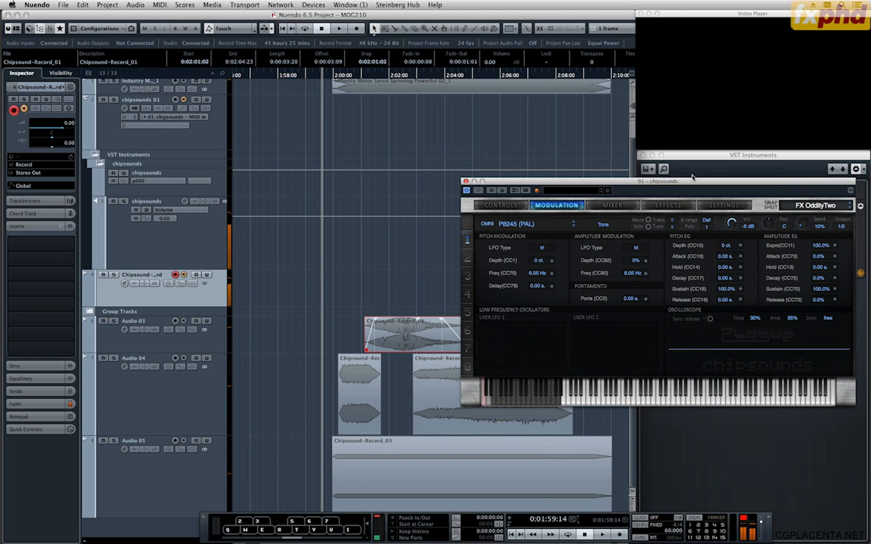
{"action": "key", "text": "q"}
Record a take of FX OddityTwo on the Chipsound-Record track from 0:01:59:01 to 0:02:04:13.
{"action": "left_click_drag", "start_coordinate": [321, 77], "coordinate": [307, 79]}
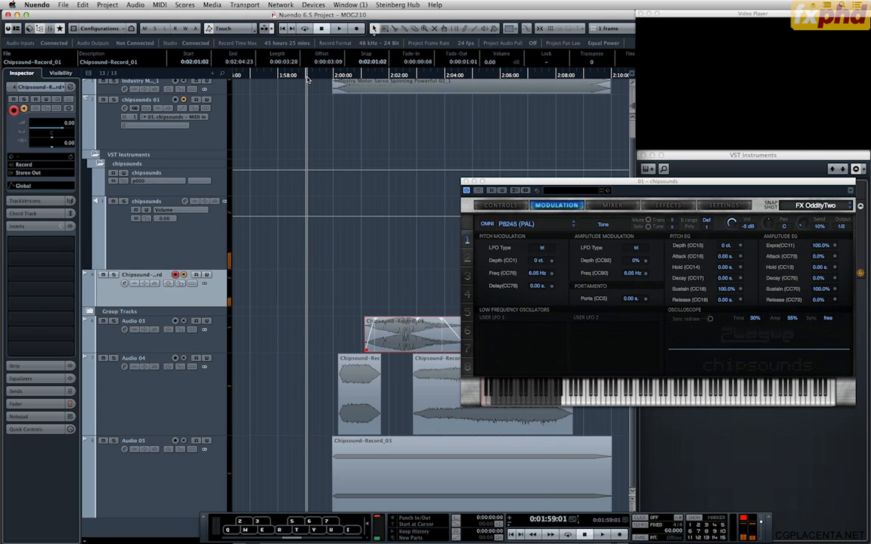
{"action": "key", "text": "KP_Multiply"}
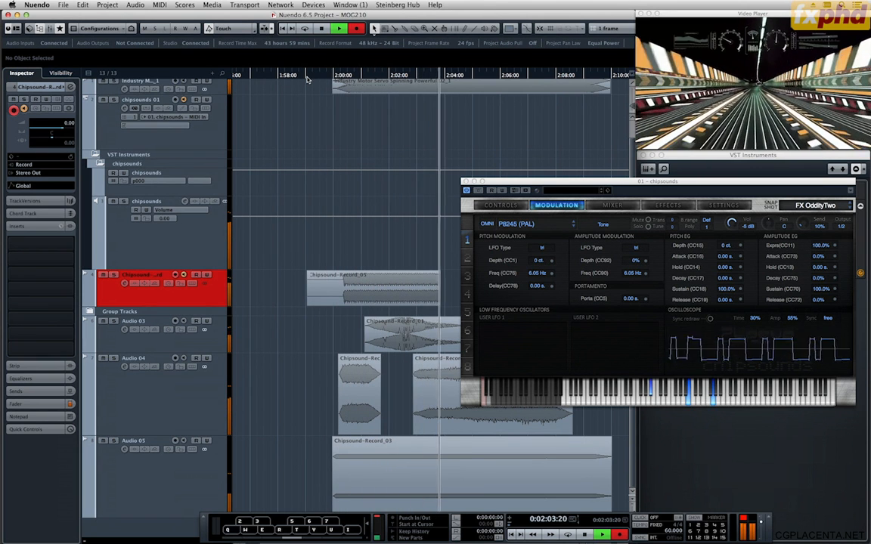
{"action": "key", "text": "space"}
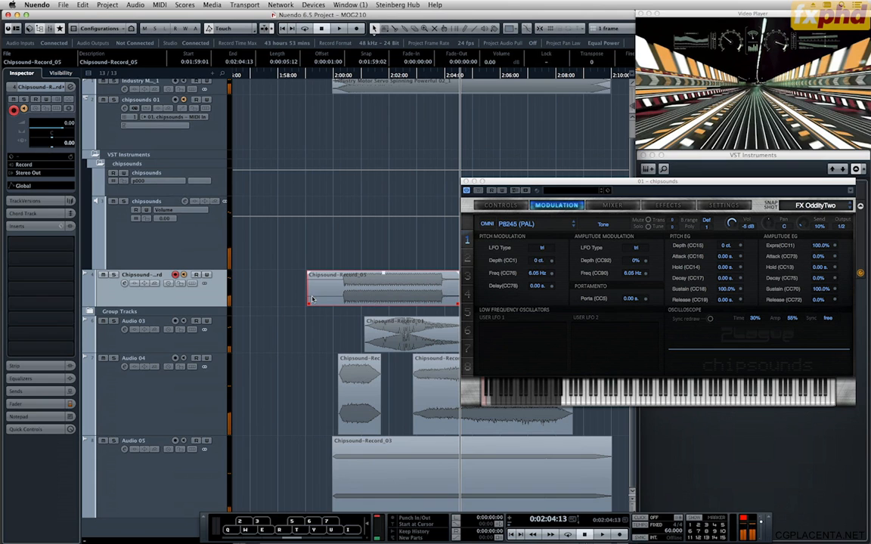
Move the new take to a new track below Audio 05 and trim it to run from 0:02:00:06 to 0:02:04:04.
{"action": "key", "text": "F2"}
{"action": "left_click_drag", "start_coordinate": [347, 271], "coordinate": [370, 522]}
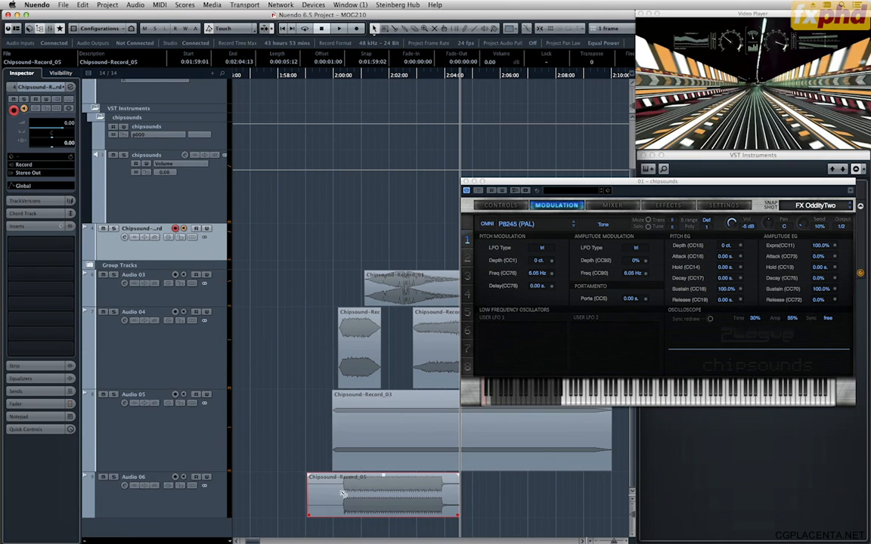
{"action": "left_click", "coordinate": [336, 494], "text": "alt"}
{"action": "key", "text": "Delete"}
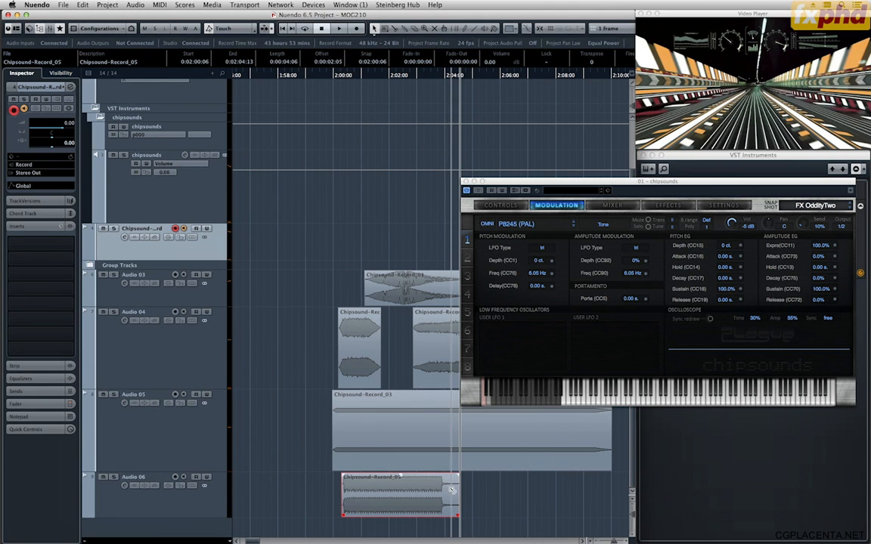
{"action": "left_click", "coordinate": [455, 490], "text": "alt"}
{"action": "key", "text": "Delete"}
Open the offline GRM Doppler Stereo plug-in for the trimmed Chipsound-Record_05 clip.
{"action": "left_click", "coordinate": [428, 492]}
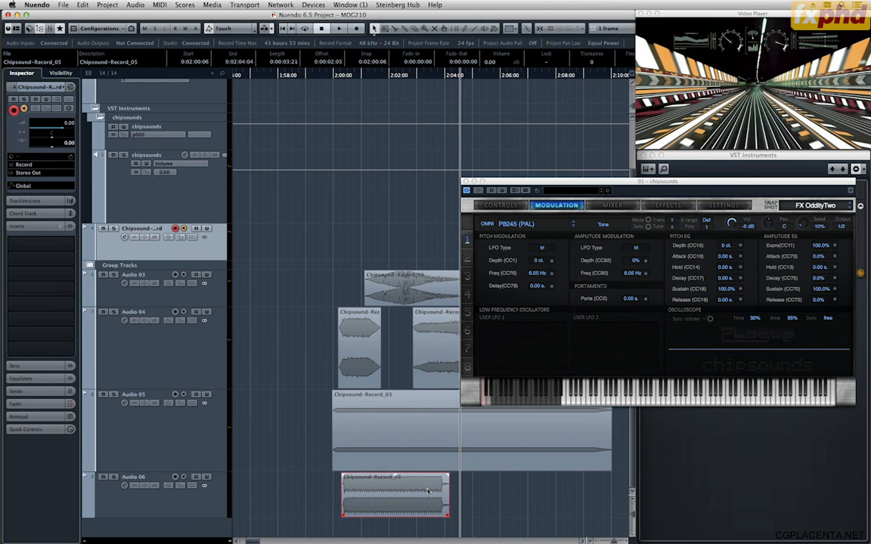
{"action": "right_click", "coordinate": [428, 491]}
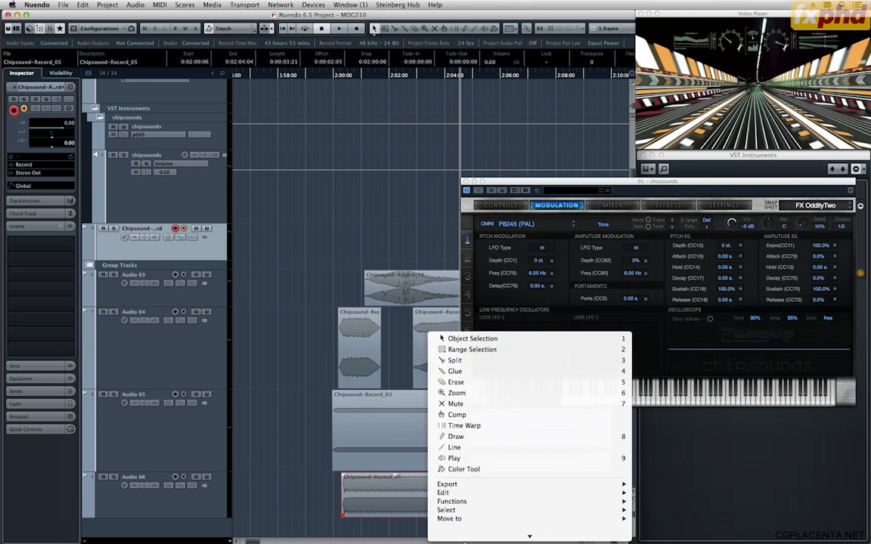
{"action": "scroll", "coordinate": [474, 501], "scroll_direction": "down", "scroll_amount": 5}
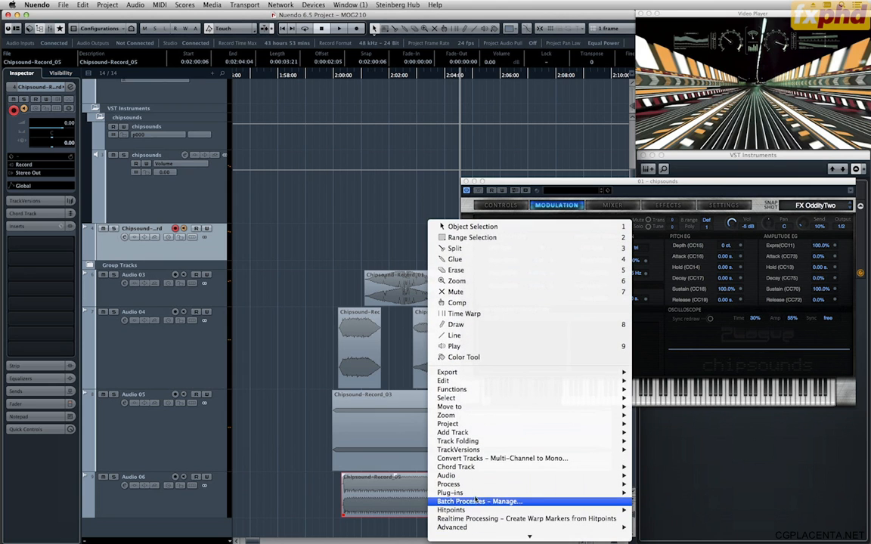
{"action": "mouse_move", "coordinate": [468, 493]}
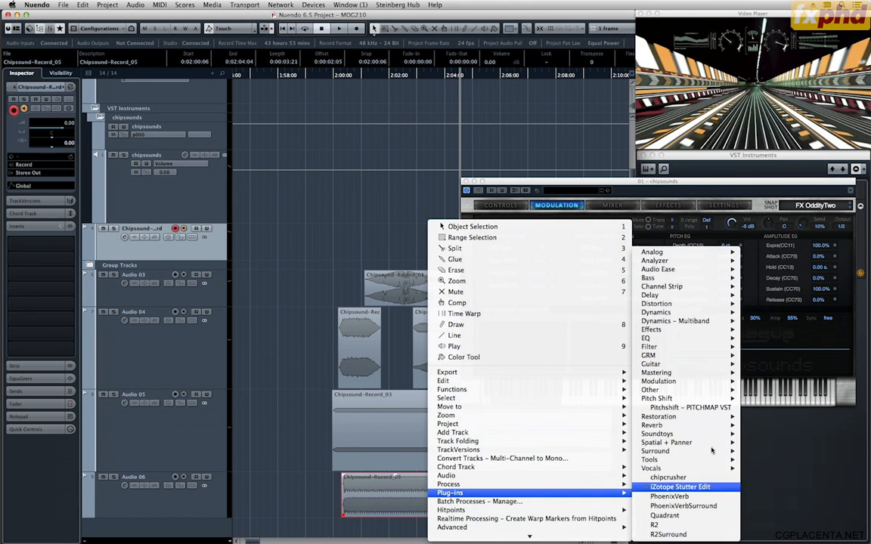
{"action": "mouse_move", "coordinate": [681, 355]}
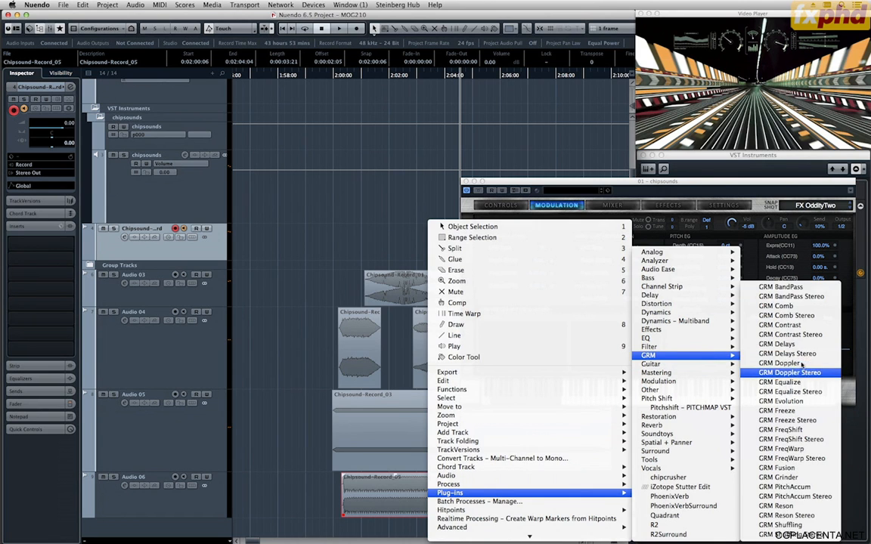
{"action": "left_click", "coordinate": [802, 373]}
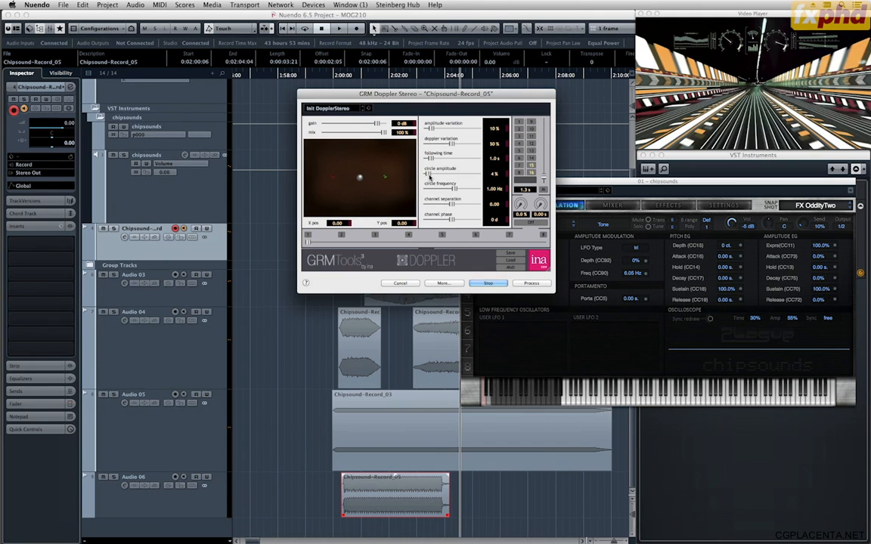
Set the Doppler's circle amplitude to 43 %, circle frequency to 0.21 Hz, channel separation to -0.90 and following time to 1.0 s.
{"action": "left_click_drag", "start_coordinate": [431, 177], "coordinate": [456, 199]}
{"action": "left_click_drag", "start_coordinate": [428, 173], "coordinate": [444, 173]}
{"action": "left_click_drag", "start_coordinate": [452, 204], "coordinate": [428, 203]}
{"action": "mouse_move", "coordinate": [446, 156]}
{"action": "left_mouse_down"}
{"action": "mouse_move", "coordinate": [426, 158]}
{"action": "mouse_move", "coordinate": [433, 161]}
{"action": "left_mouse_up"}
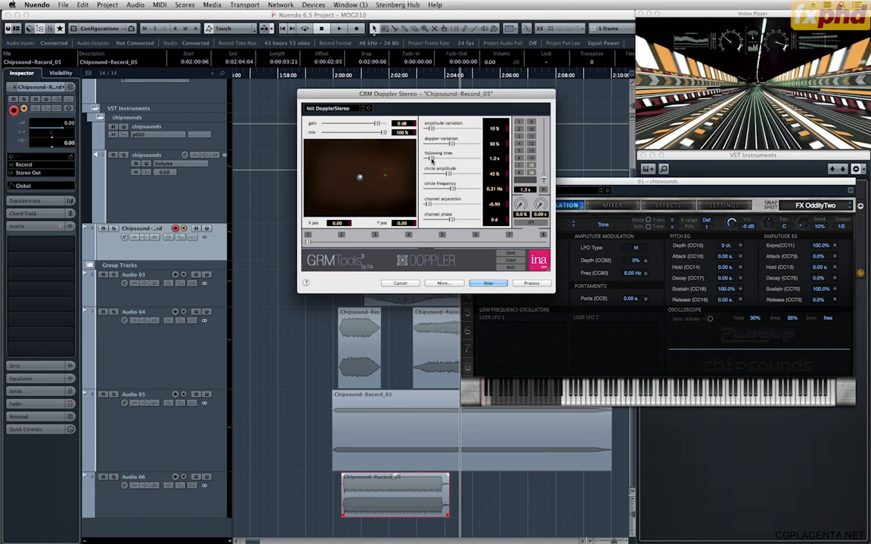
{"action": "left_click_drag", "start_coordinate": [443, 219], "coordinate": [433, 220]}
{"action": "left_click_drag", "start_coordinate": [433, 221], "coordinate": [435, 220]}
{"action": "mouse_move", "coordinate": [449, 173]}
{"action": "left_mouse_down"}
{"action": "mouse_move", "coordinate": [436, 174]}
{"action": "mouse_move", "coordinate": [442, 175]}
{"action": "left_mouse_up"}
{"action": "mouse_move", "coordinate": [431, 128]}
{"action": "left_mouse_down"}
{"action": "mouse_move", "coordinate": [452, 133]}
{"action": "mouse_move", "coordinate": [448, 145]}
{"action": "mouse_move", "coordinate": [436, 130]}
{"action": "left_mouse_up"}
{"action": "left_click_drag", "start_coordinate": [434, 220], "coordinate": [442, 226]}
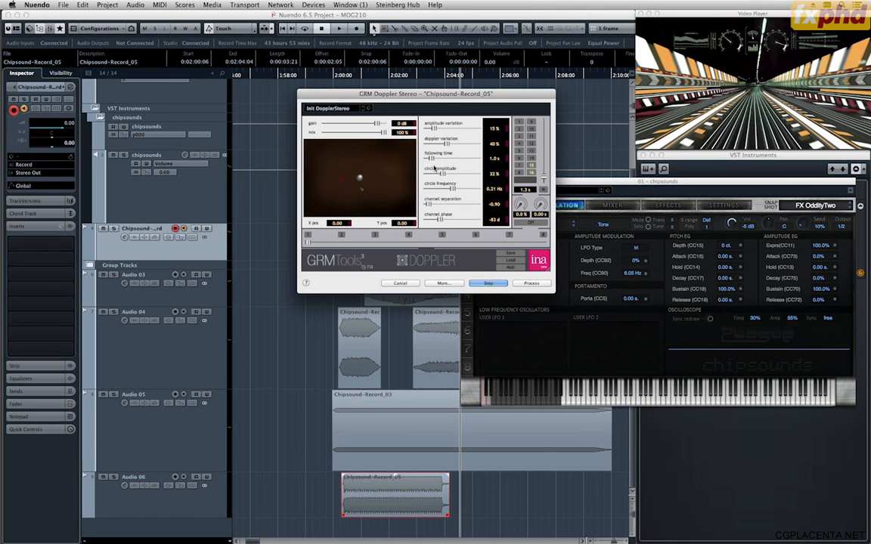
Fine-tune the Doppler's following time and circle amplitude, stop the preview and process the clip.
{"action": "left_click_drag", "start_coordinate": [428, 160], "coordinate": [431, 159]}
{"action": "left_click_drag", "start_coordinate": [435, 175], "coordinate": [432, 174]}
{"action": "left_click_drag", "start_coordinate": [437, 176], "coordinate": [441, 179]}
{"action": "left_click", "coordinate": [486, 282]}
{"action": "left_click", "coordinate": [537, 283]}
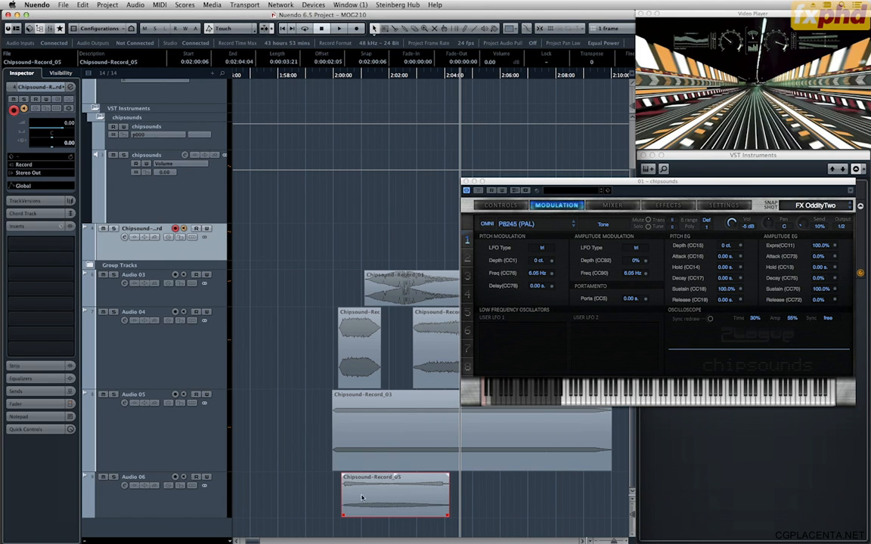
Solo Audio 06 and play the processed clip against the picture from just after 0:02:00:00.
{"action": "left_click", "coordinate": [339, 75]}
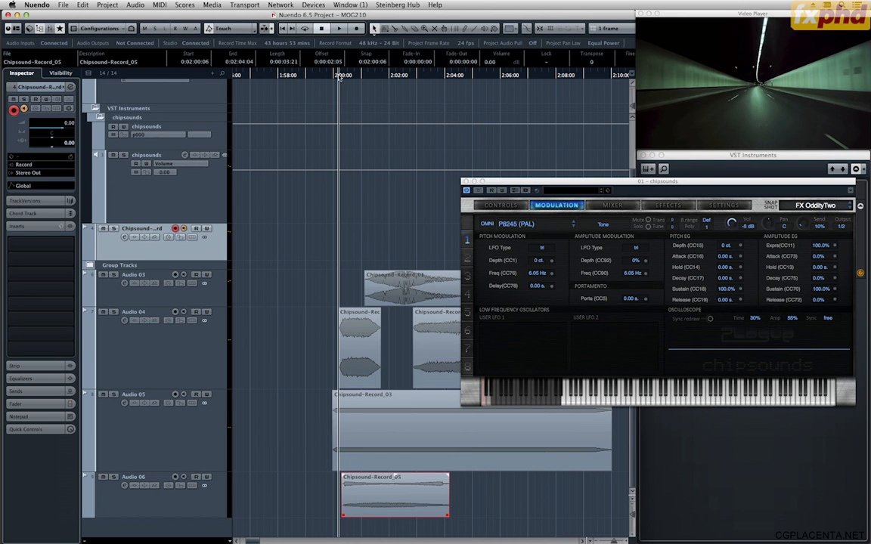
{"action": "key", "text": "h"}
{"action": "key", "text": "h"}
{"action": "key", "text": "h"}
{"action": "key", "text": "h"}
{"action": "key", "text": "h"}
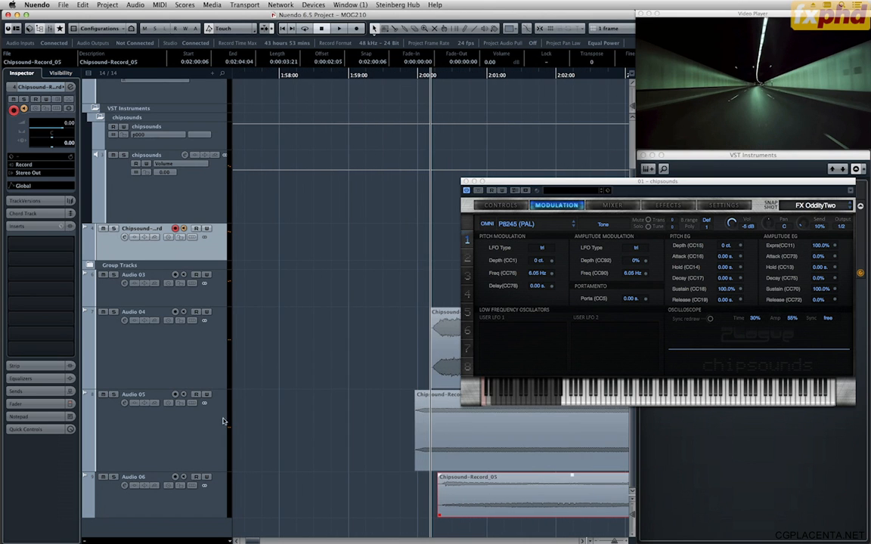
{"action": "left_click", "coordinate": [133, 490]}
{"action": "key", "text": "space"}
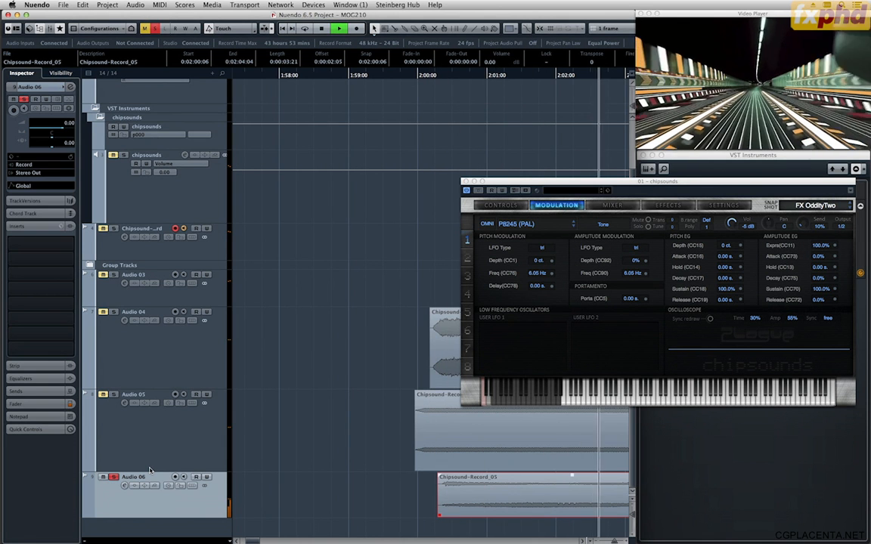
{"action": "key", "text": "space"}
Shorten the Audio 06 clip to end at 0:02:03:13, with a curved fade-out of 0:00:01:03 and a fade-in of 0:00:00:08.
{"action": "key", "text": "g"}
{"action": "key", "text": "g"}
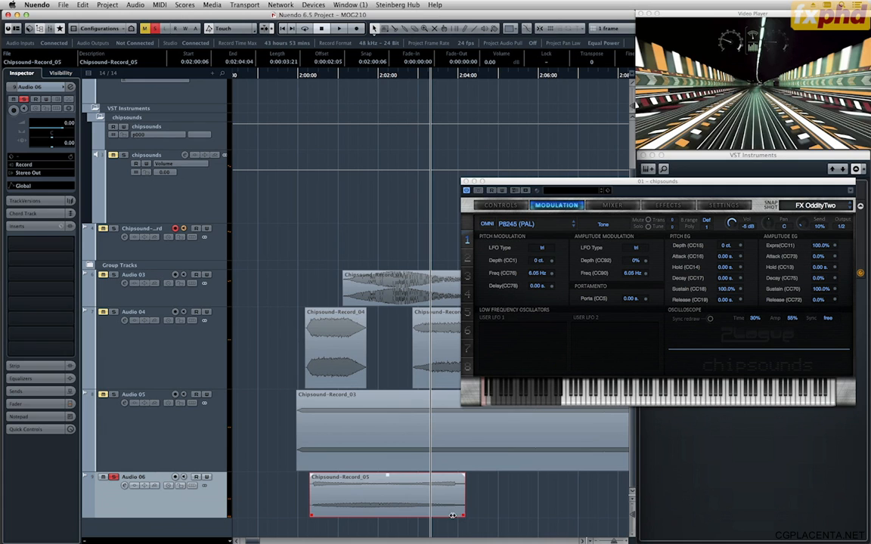
{"action": "left_click_drag", "start_coordinate": [463, 515], "coordinate": [438, 515]}
{"action": "left_click_drag", "start_coordinate": [438, 476], "coordinate": [394, 477]}
{"action": "double_click", "coordinate": [395, 477]}
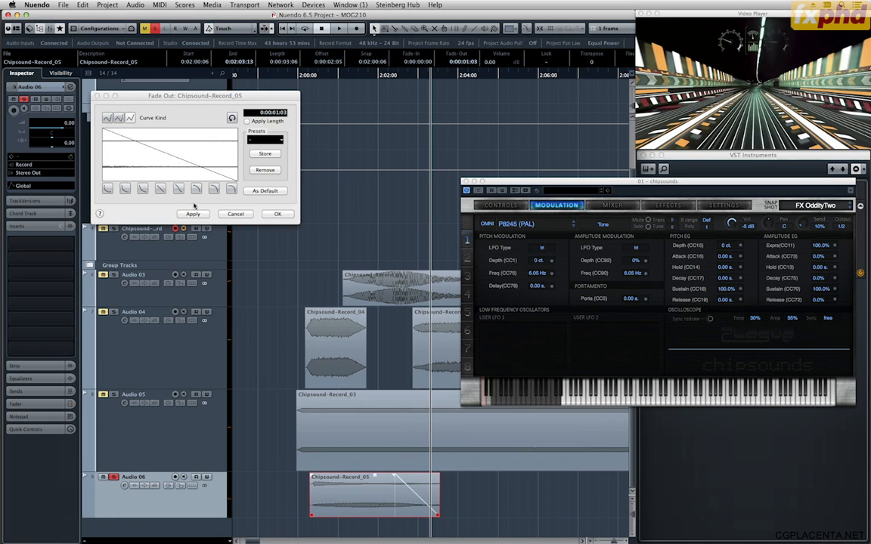
{"action": "left_click", "coordinate": [214, 190]}
{"action": "left_click", "coordinate": [277, 215]}
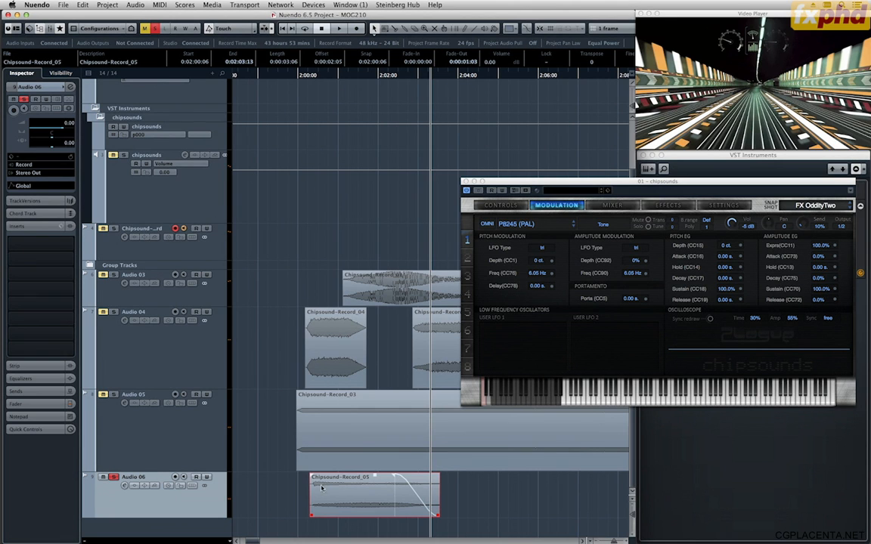
{"action": "left_click_drag", "start_coordinate": [311, 480], "coordinate": [327, 473]}
Clear the solo on Audio 06 and play all layers from just before 0:02:00:00.
{"action": "left_click", "coordinate": [112, 477]}
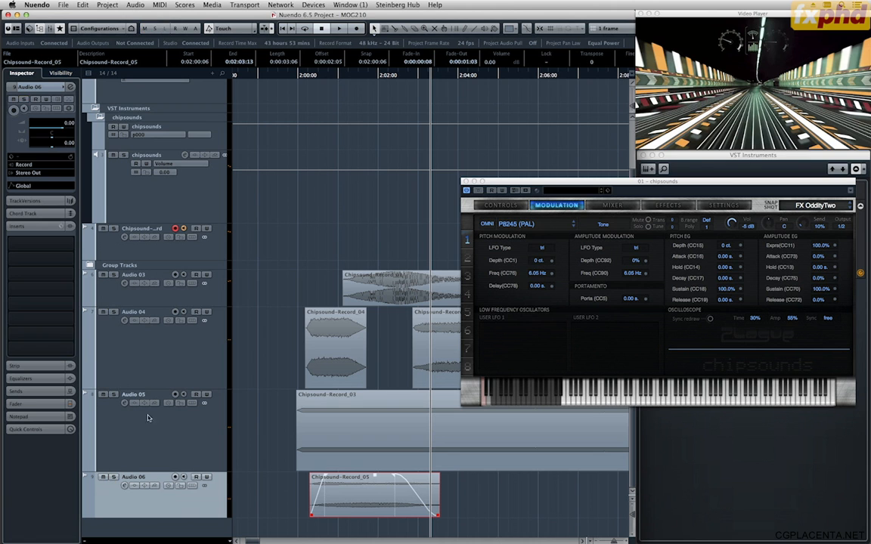
{"action": "left_click", "coordinate": [295, 76]}
{"action": "key", "text": "space"}
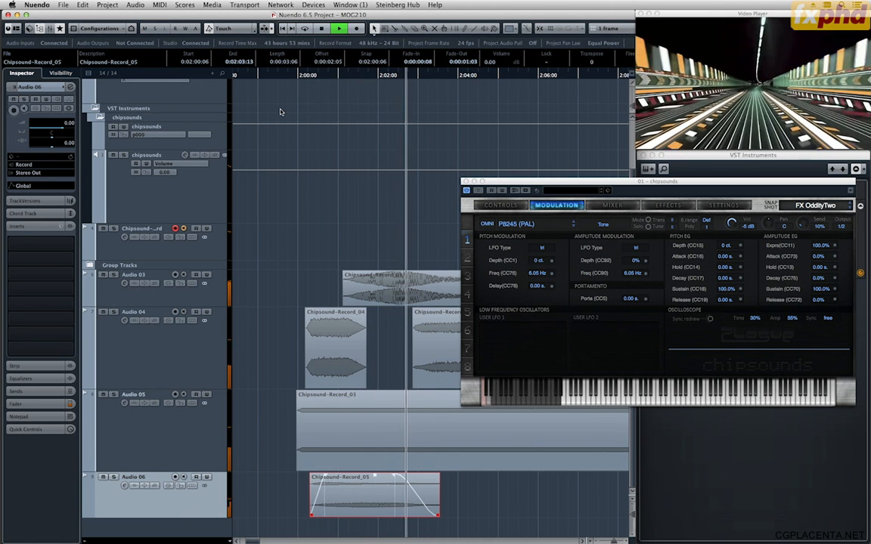
{"action": "key", "text": "space"}
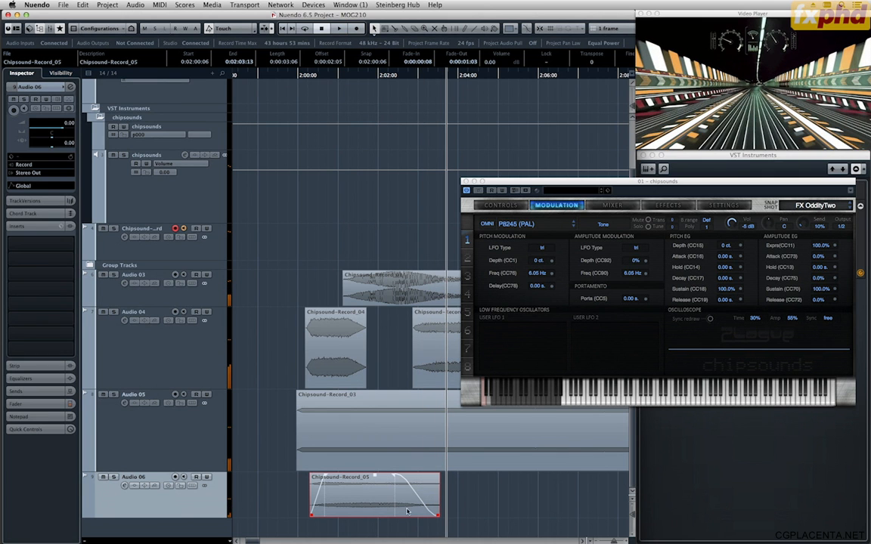
Lower the volume of the Chipsound-Record_01 clip on Audio 03 to -13.20 dB.
{"action": "key", "text": "g"}
{"action": "key", "text": "g"}
{"action": "key", "text": "g"}
{"action": "key", "text": "g"}
{"action": "key", "text": "h"}
{"action": "key", "text": "h"}
{"action": "key", "text": "h"}
{"action": "key", "text": "h"}
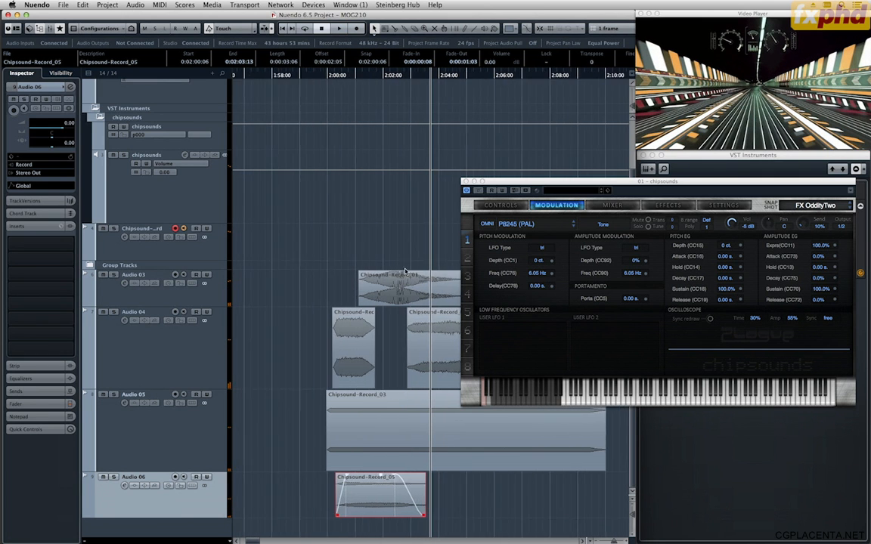
{"action": "left_click", "coordinate": [390, 284]}
{"action": "scroll", "coordinate": [390, 283], "scroll_direction": "down", "scroll_amount": 10}
{"action": "scroll", "coordinate": [390, 284], "scroll_direction": "up", "scroll_amount": 5}
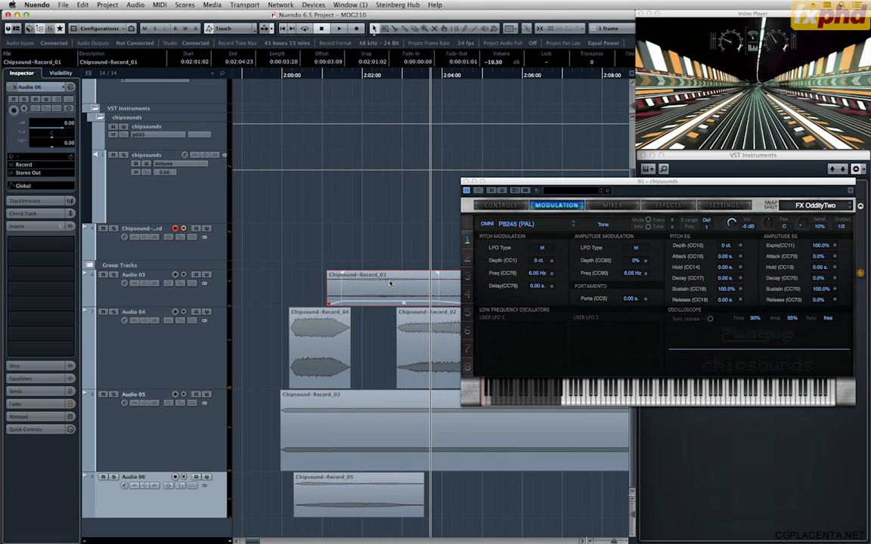
{"action": "scroll", "coordinate": [390, 283], "scroll_direction": "up", "scroll_amount": 2}
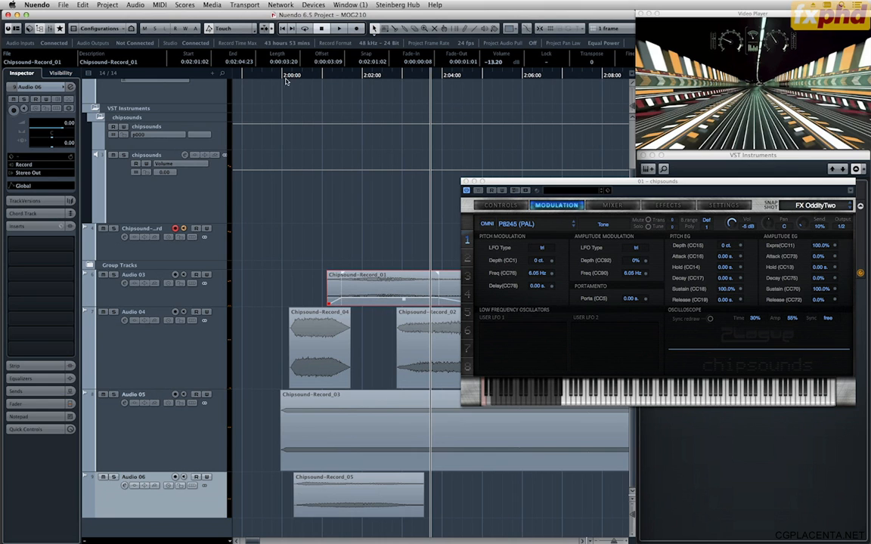
Play the layered effects against the picture from about one second before 0:02:00:00 to the end of the clips.
{"action": "left_click", "coordinate": [251, 73]}
{"action": "key", "text": "space"}
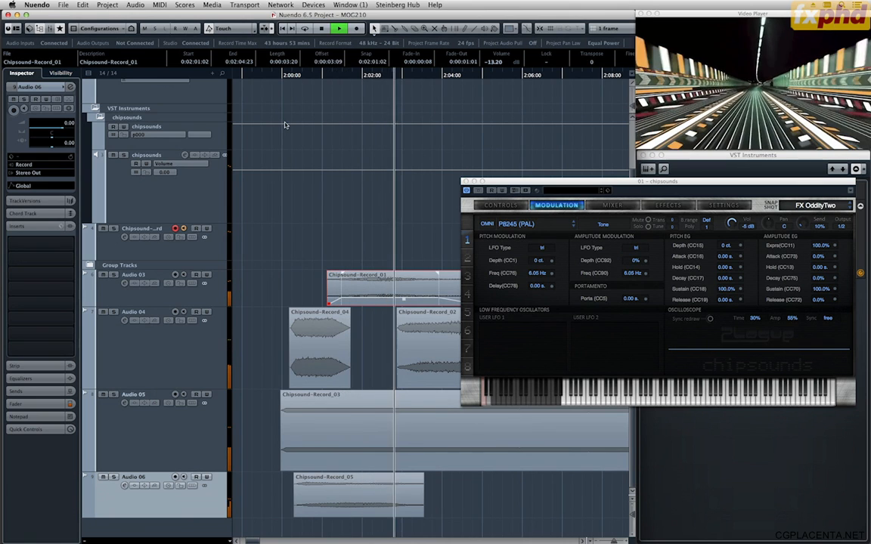
{"action": "key", "text": "g"}
{"action": "key", "text": "g"}
{"action": "key", "text": "g"}
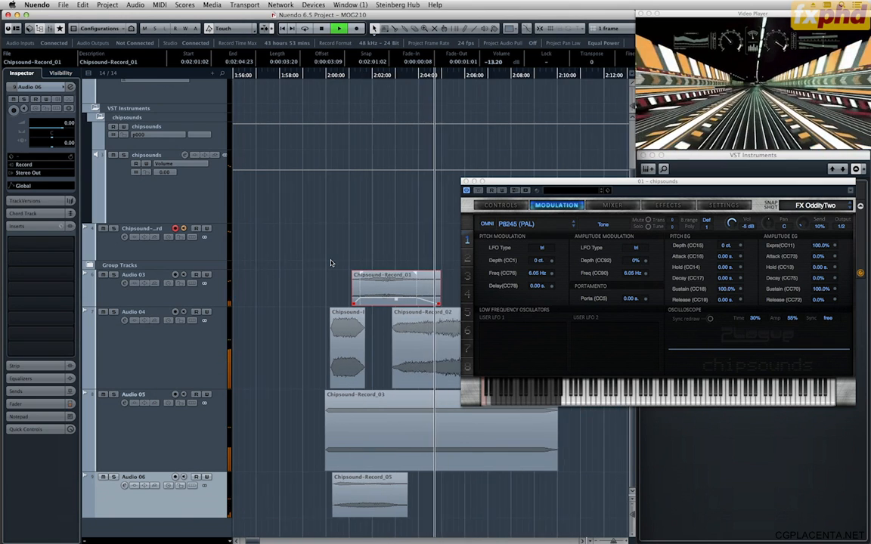
{"action": "key", "text": "g"}
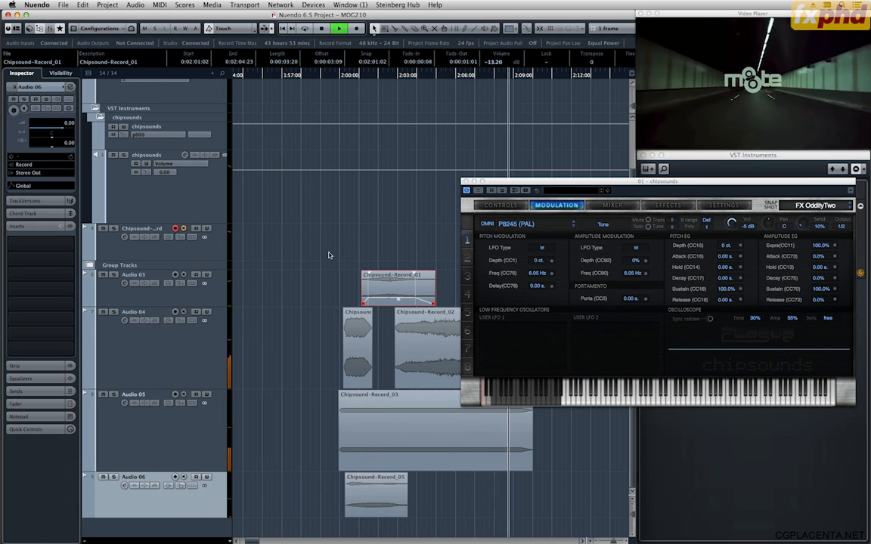
{"action": "key", "text": "g"}
{"action": "key", "text": "g"}
{"action": "key", "text": "space"}
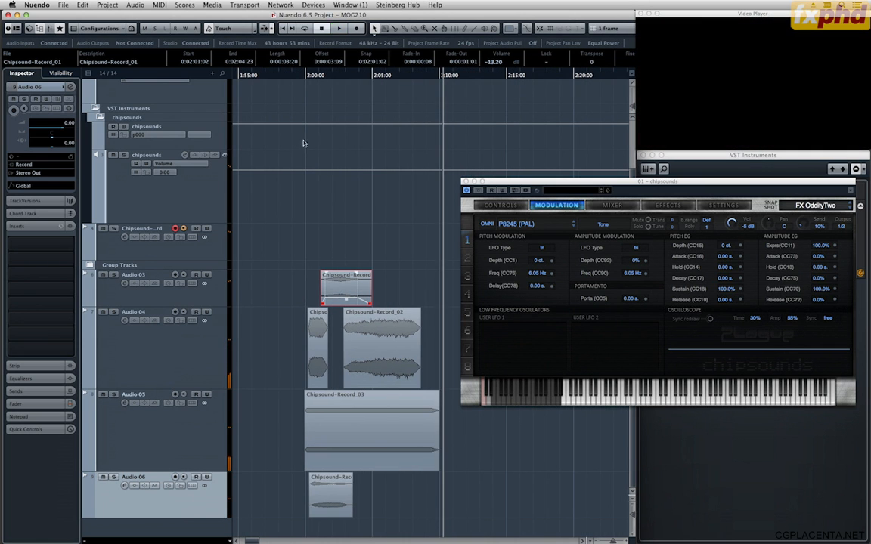
Play the layered effects from about 0:02:00:00 to check the opening sounds against the picture.
{"action": "left_click", "coordinate": [300, 76]}
{"action": "key", "text": "space"}
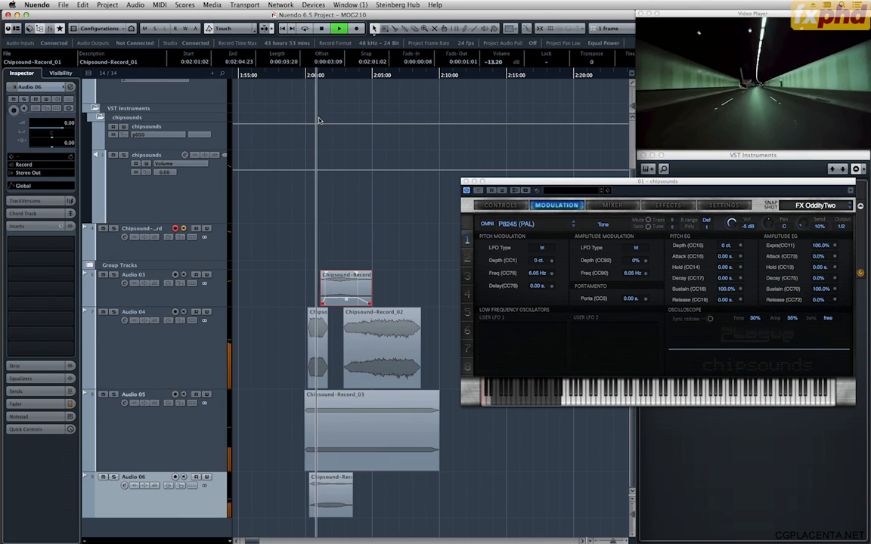
{"action": "key", "text": "space"}
{"action": "key", "text": "h"}
{"action": "key", "text": "h"}
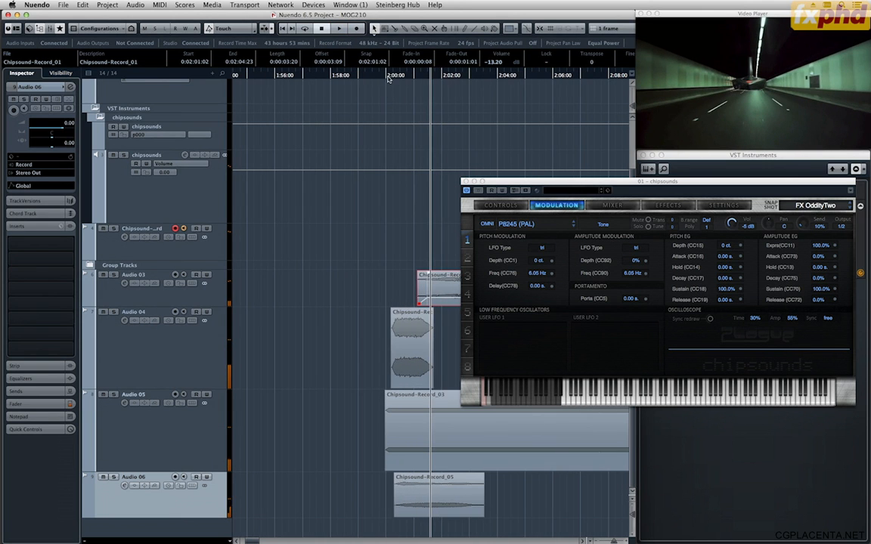
{"action": "left_click", "coordinate": [388, 76]}
{"action": "key", "text": "space"}
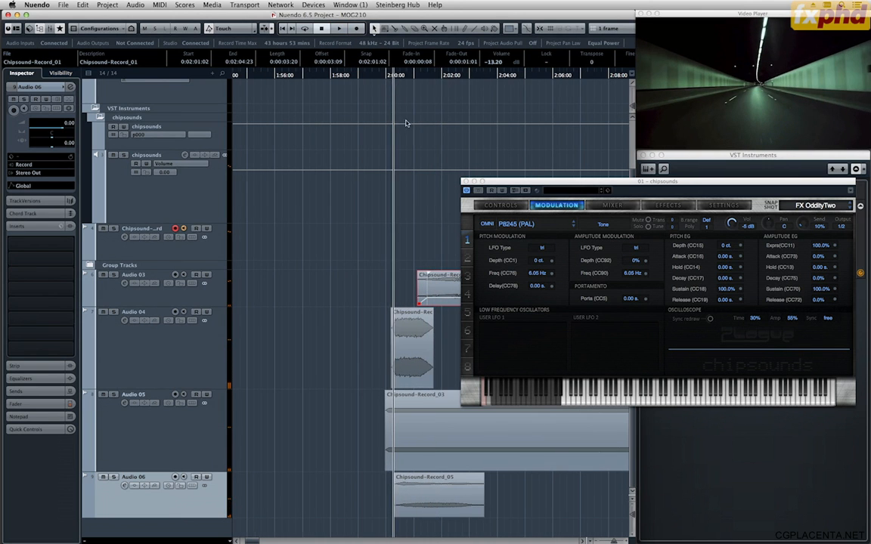
Adjust the start of the Chipsound-Record_04 clip on Audio 04 to 0:02:00:05.
{"action": "key", "text": "h"}
{"action": "key", "text": "h"}
{"action": "key", "text": "h"}
{"action": "key", "text": "h"}
{"action": "key", "text": "h"}
{"action": "left_click_drag", "start_coordinate": [443, 355], "coordinate": [434, 355]}
{"action": "left_click_drag", "start_coordinate": [420, 388], "coordinate": [426, 387]}
{"action": "left_click_drag", "start_coordinate": [438, 311], "coordinate": [428, 312]}
{"action": "left_click_drag", "start_coordinate": [439, 348], "coordinate": [441, 350]}
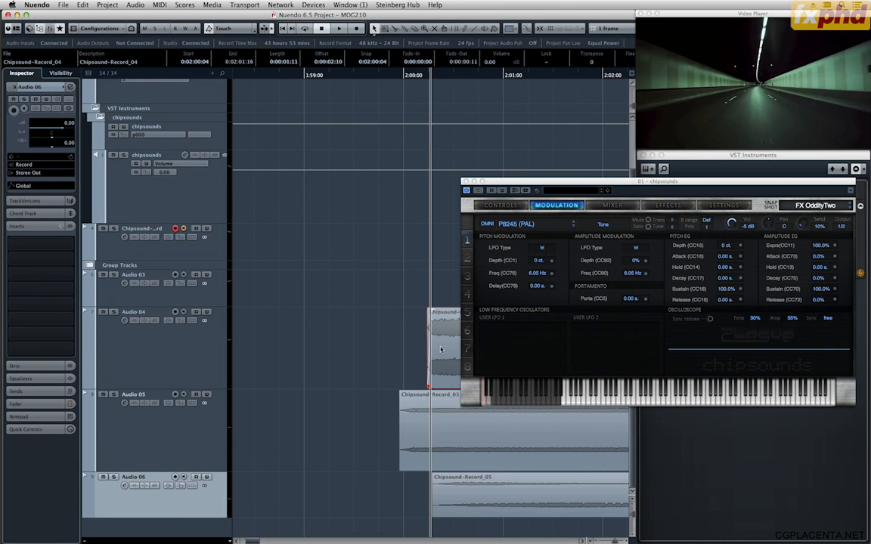
Place the playhead just after 0:02:00:00 and give the Chipsound-Record_04 clip a fade-in of 0:00:00:04.
{"action": "left_click_drag", "start_coordinate": [415, 76], "coordinate": [410, 77]}
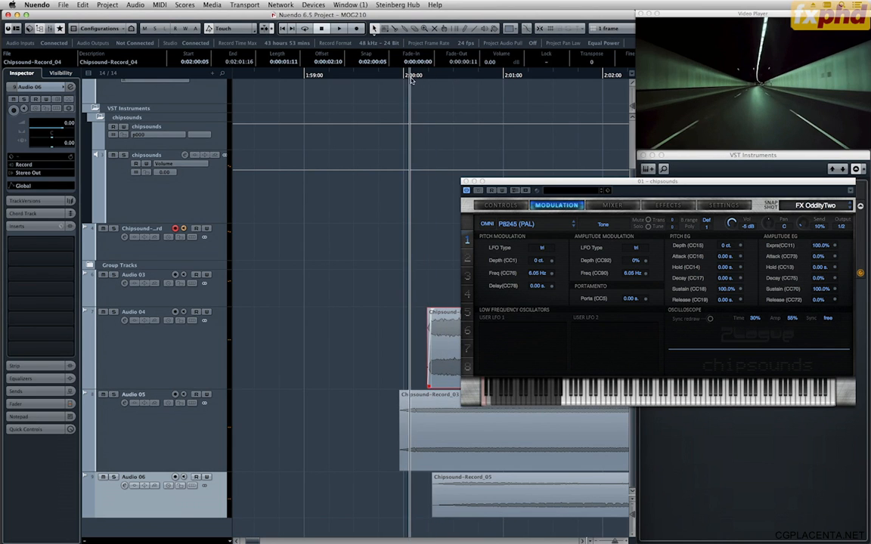
{"action": "key", "text": "g"}
{"action": "key", "text": "g"}
{"action": "key", "text": "g"}
{"action": "key", "text": "g"}
{"action": "key", "text": "g"}
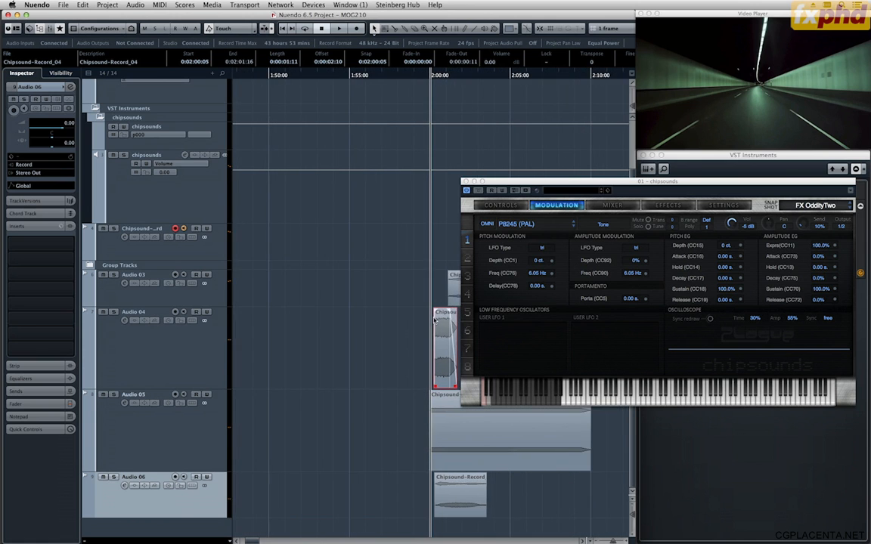
{"action": "left_click_drag", "start_coordinate": [440, 311], "coordinate": [444, 310]}
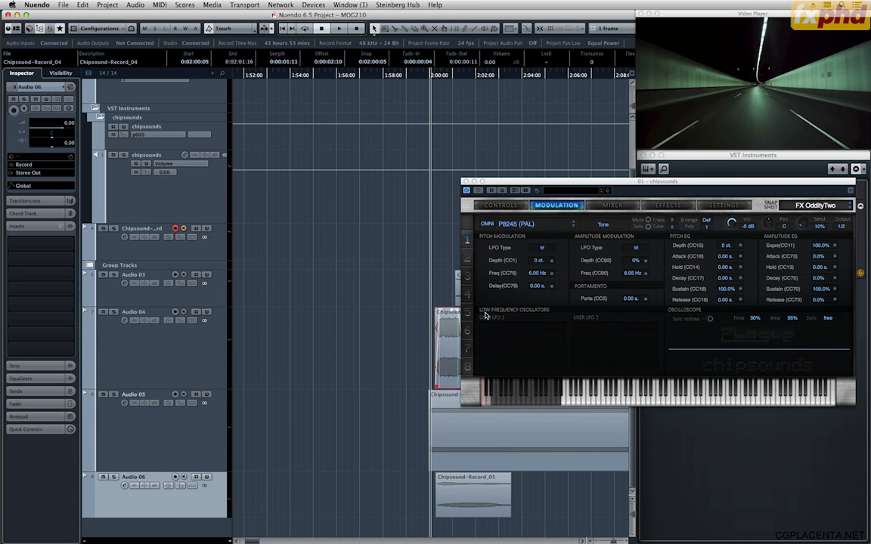
Move the chipsounds window clear of the clips and apply a convex curve to the Chipsound-Record_04 fade-in.
{"action": "left_click_drag", "start_coordinate": [564, 184], "coordinate": [116, 81]}
{"action": "key", "text": "h"}
{"action": "key", "text": "h"}
{"action": "key", "text": "h"}
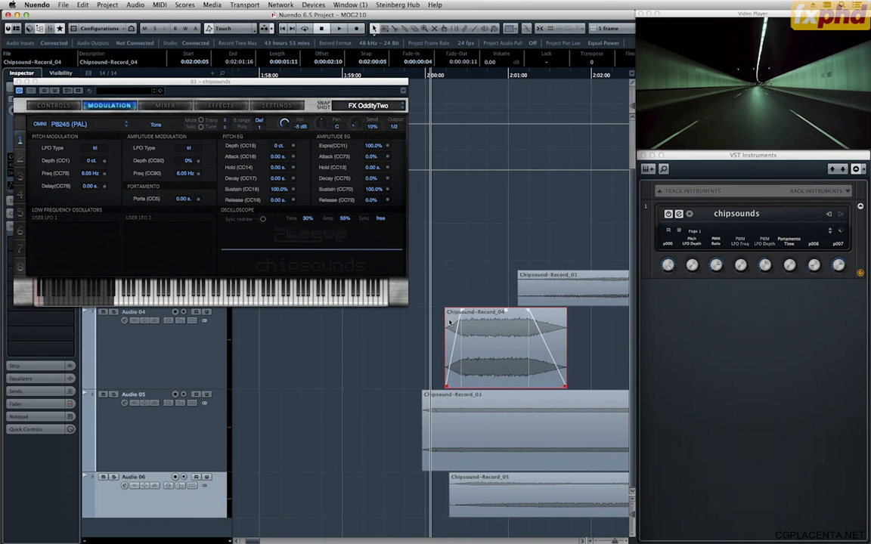
{"action": "left_click_drag", "start_coordinate": [347, 84], "coordinate": [344, 280]}
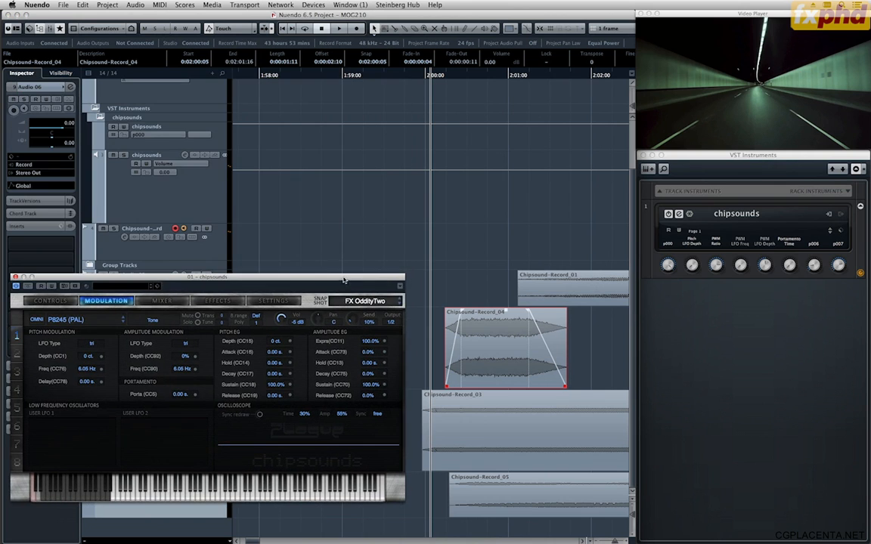
{"action": "double_click", "coordinate": [449, 324]}
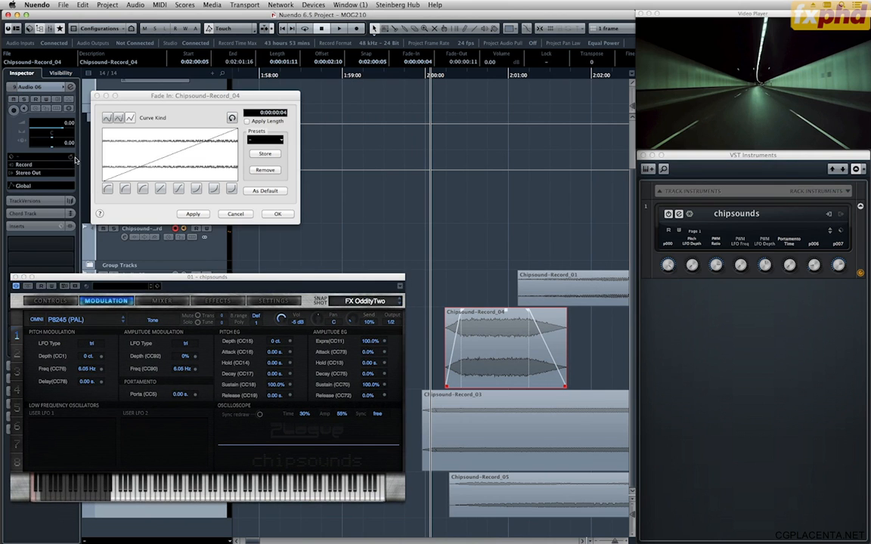
{"action": "left_click", "coordinate": [141, 191]}
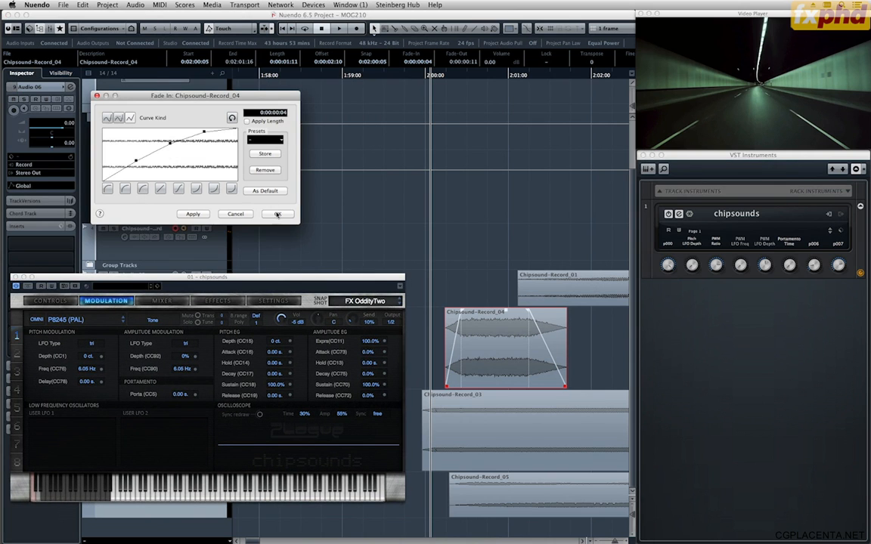
{"action": "left_click", "coordinate": [278, 214]}
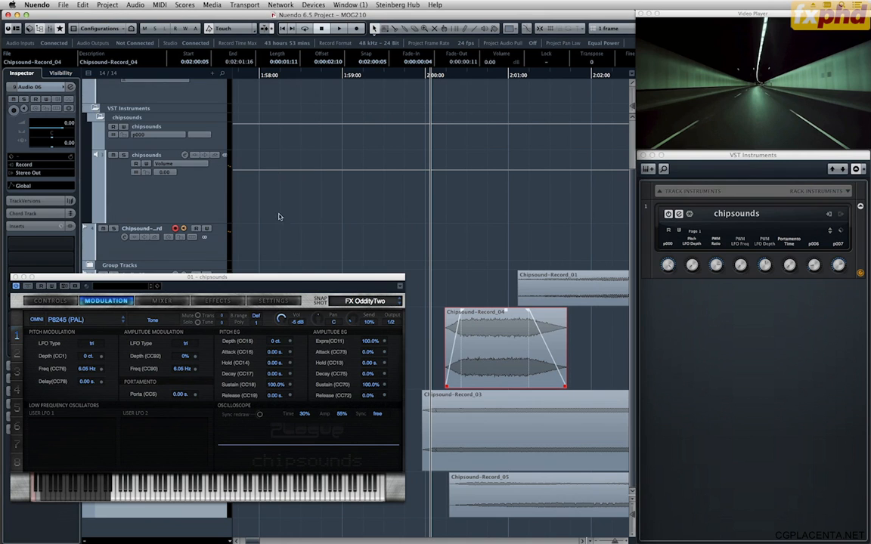
Deselect the clip and play the layers to check the reshaped fade-in against the picture.
{"action": "left_click", "coordinate": [448, 258]}
{"action": "key", "text": "space"}
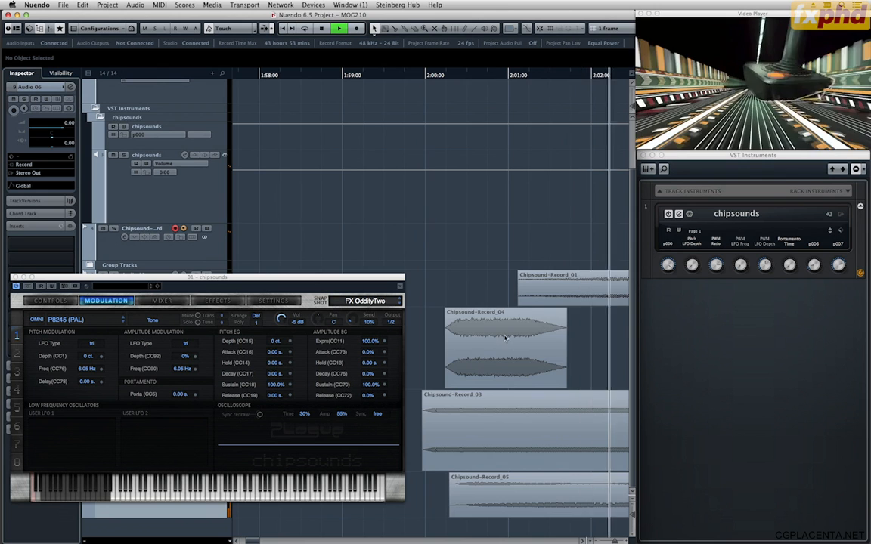
{"action": "key", "text": "space"}
Close the chipsounds instrument window so the clips on the timeline are unobstructed.
{"action": "key", "text": "g"}
{"action": "key", "text": "g"}
{"action": "key", "text": "g"}
{"action": "key", "text": "g"}
{"action": "key", "text": "g"}
{"action": "key", "text": "g"}
{"action": "key", "text": "g"}
{"action": "key", "text": "g"}
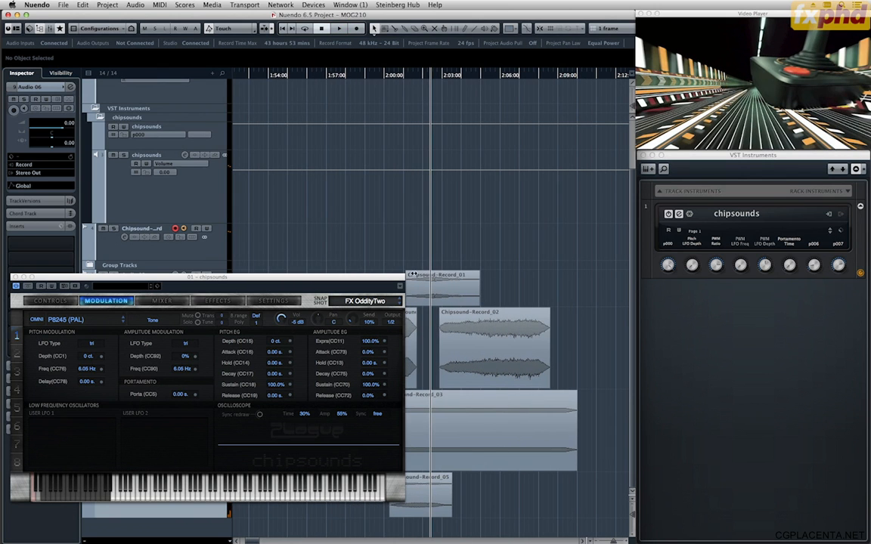
{"action": "left_click_drag", "start_coordinate": [339, 279], "coordinate": [342, 280]}
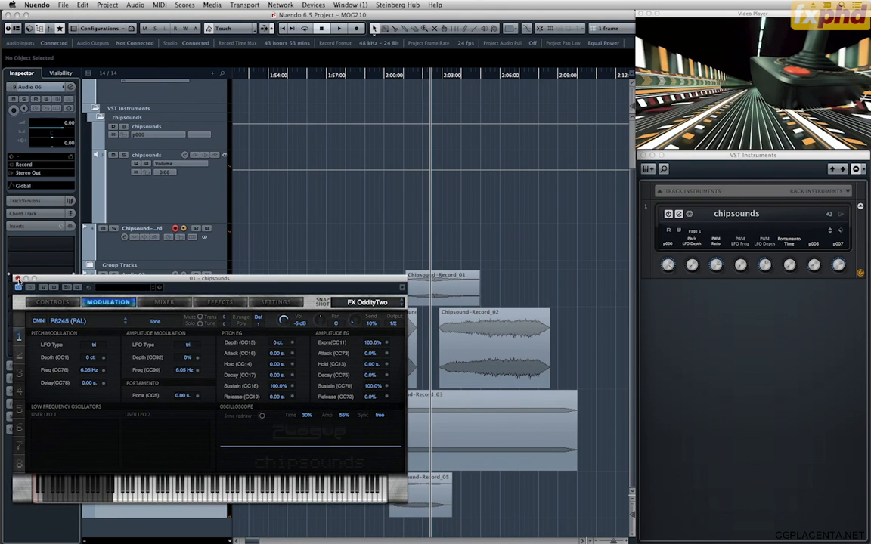
{"action": "left_click", "coordinate": [17, 279]}
Move the Chipsound-Record_04 clip from Audio 04 onto a new track, Audio 07, below Audio 06.
{"action": "key", "text": "h"}
{"action": "key", "text": "h"}
{"action": "left_click", "coordinate": [367, 329]}
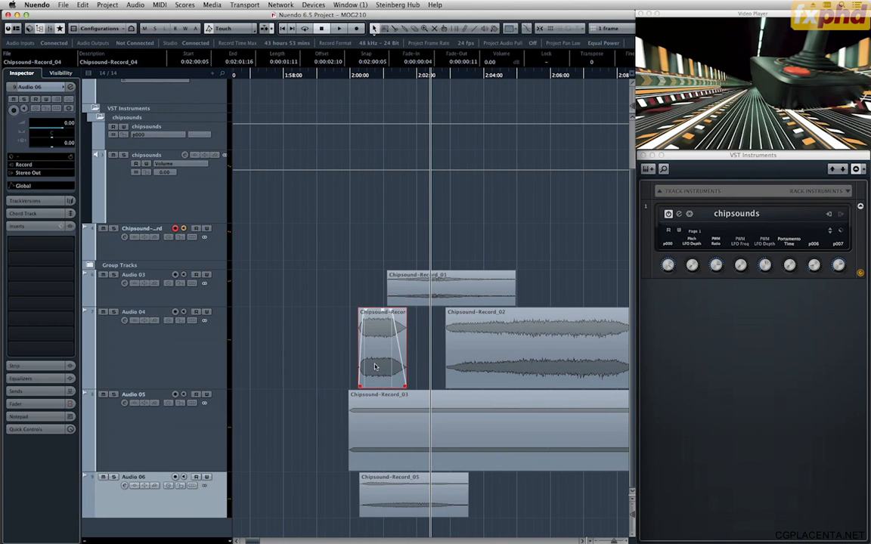
{"action": "left_click_drag", "start_coordinate": [377, 493], "coordinate": [376, 533]}
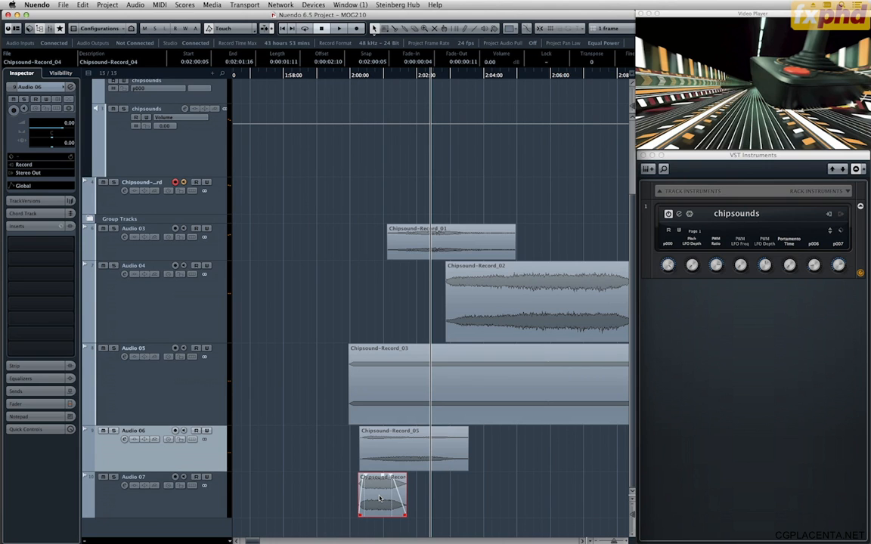
Time-stretch the Chipsound-Record_04 clip on Audio 07 to 243.59550 %, previewing it before processing.
{"action": "key", "text": "ctrl+t"}
{"action": "left_click", "coordinate": [577, 243]}
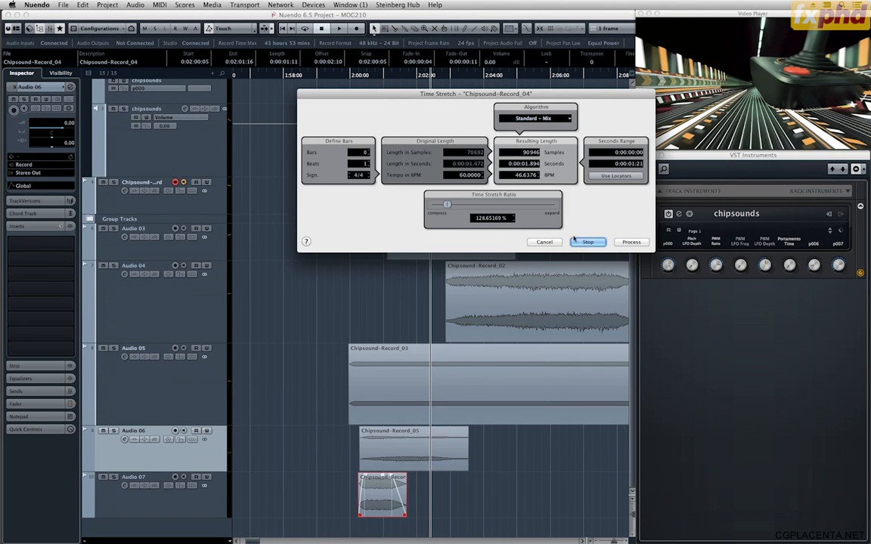
{"action": "left_click_drag", "start_coordinate": [450, 213], "coordinate": [505, 210]}
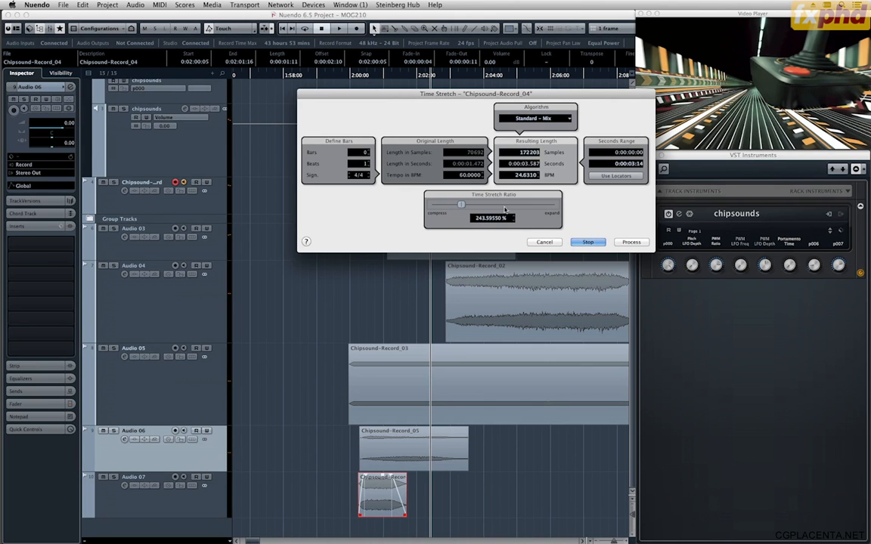
{"action": "left_click", "coordinate": [586, 243]}
{"action": "left_click", "coordinate": [621, 243]}
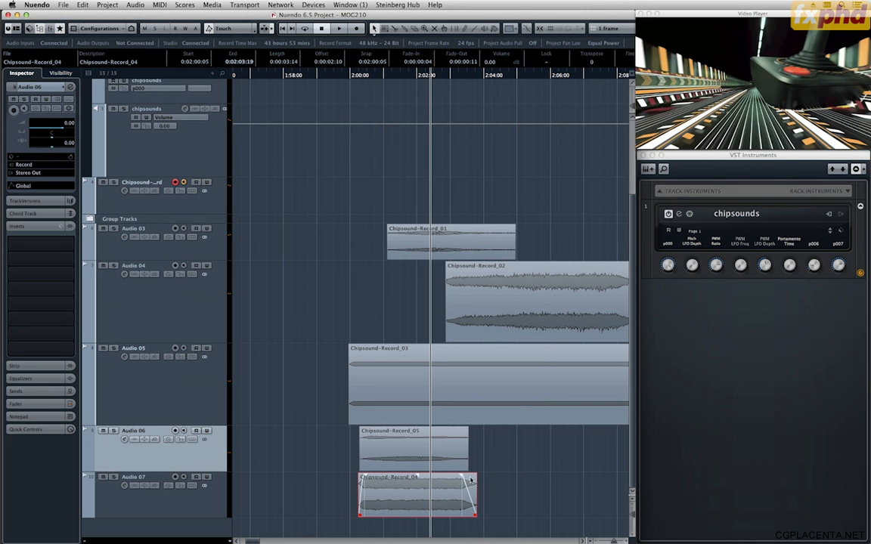
Lengthen the fade-out of the Chipsound-Record_04 clip to 0:00:02:03 and give it an S-shaped curve.
{"action": "left_click_drag", "start_coordinate": [460, 476], "coordinate": [414, 477]}
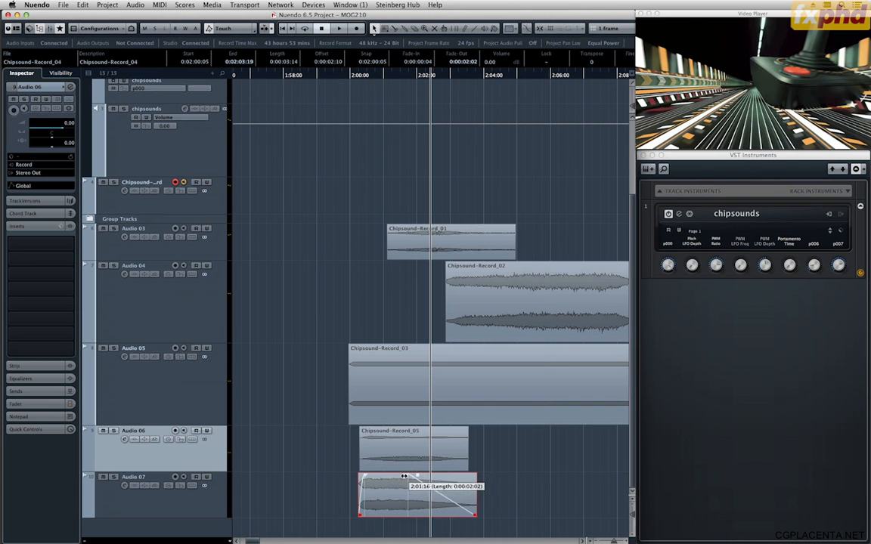
{"action": "double_click", "coordinate": [416, 481]}
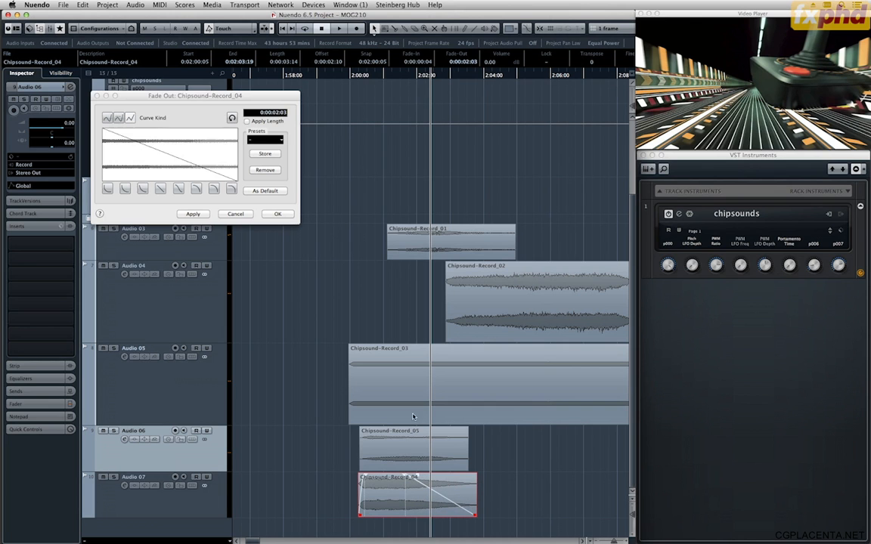
{"action": "left_click", "coordinate": [183, 190]}
{"action": "left_click", "coordinate": [277, 214]}
Play the layers from just before 0:02:00:00 and lower the Chipsound-Record_02 clip on Audio 04 to -9.00 dB.
{"action": "left_click", "coordinate": [334, 79]}
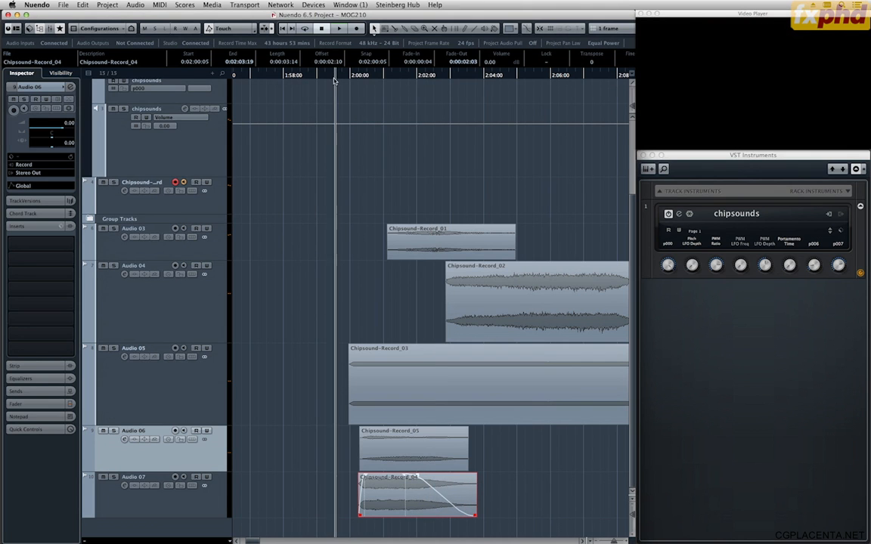
{"action": "key", "text": "space"}
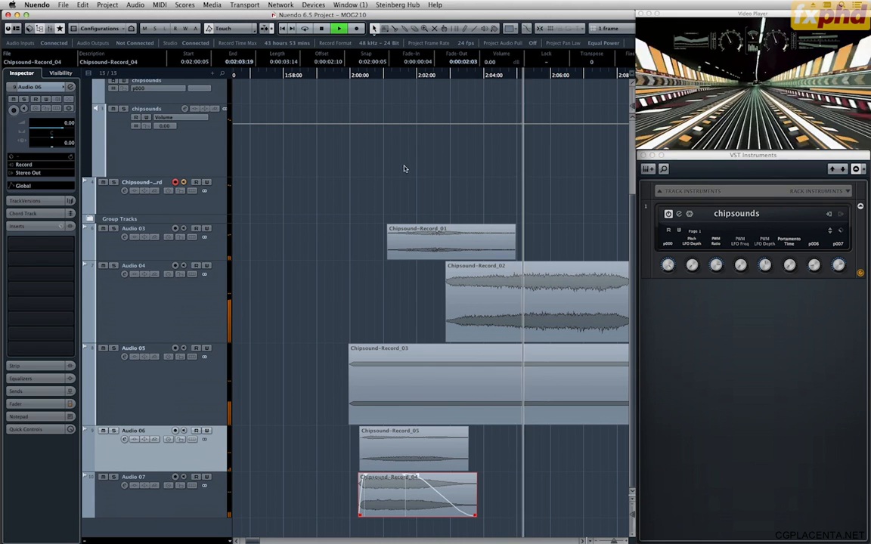
{"action": "left_click", "coordinate": [534, 299]}
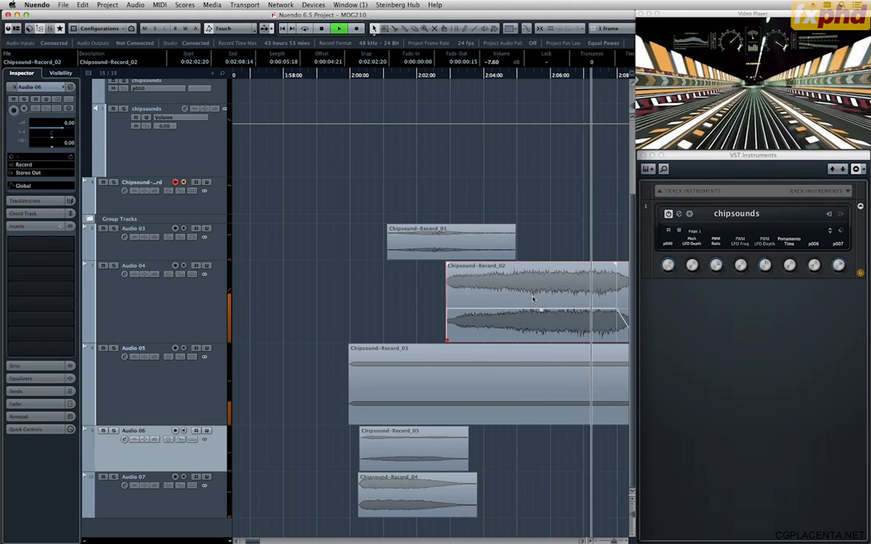
{"action": "scroll", "coordinate": [533, 299], "scroll_direction": "down", "scroll_amount": 2}
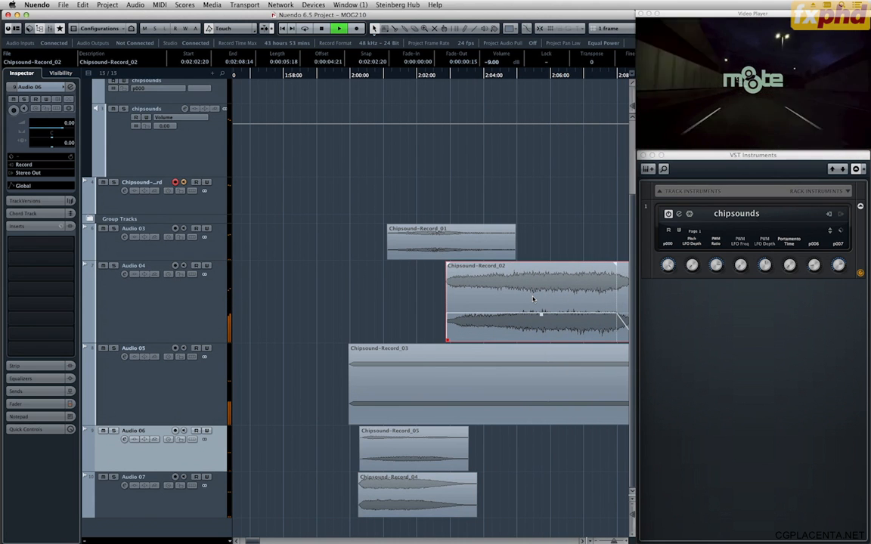
{"action": "key", "text": "space"}
Lengthen the fade-in of the Chipsound-Record_03 clip on Audio 05 to 0:00:01:09 and play from about 0:02:00:00.
{"action": "key", "text": "space"}
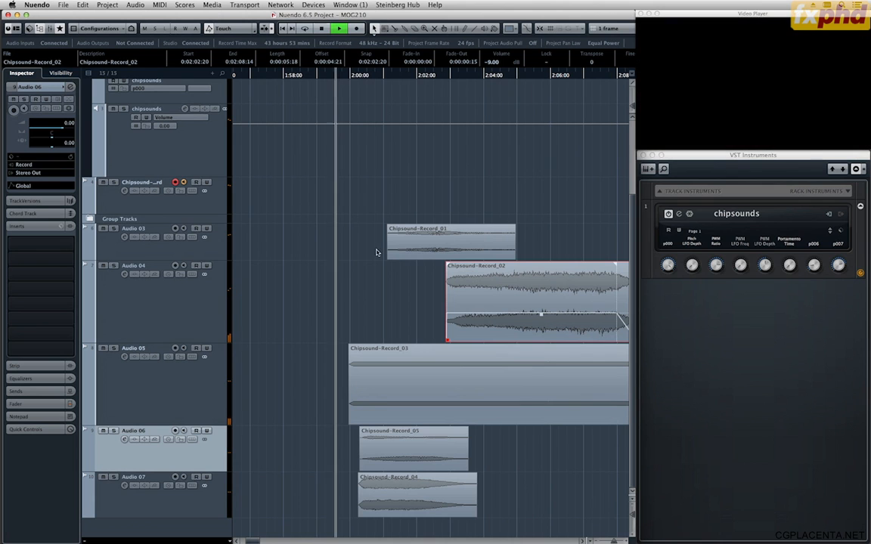
{"action": "key", "text": "space"}
{"action": "left_click", "coordinate": [366, 354]}
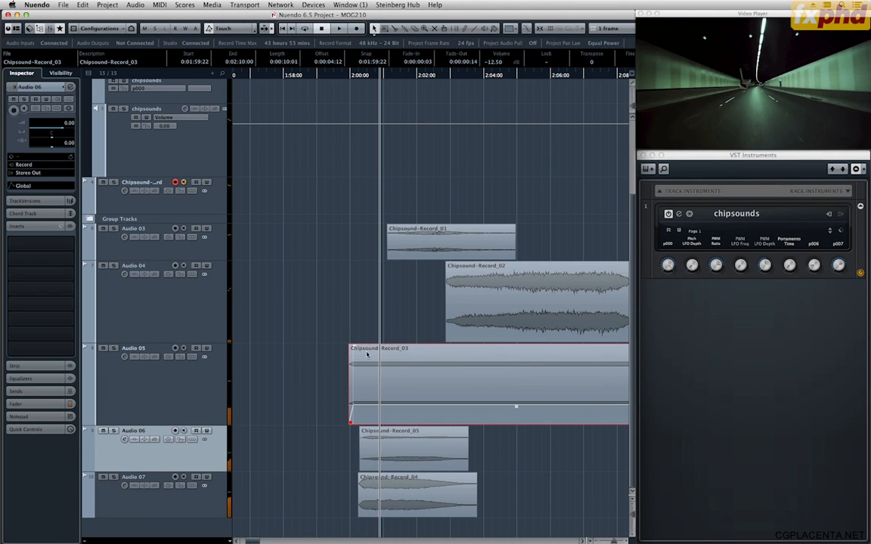
{"action": "left_click_drag", "start_coordinate": [354, 349], "coordinate": [394, 350]}
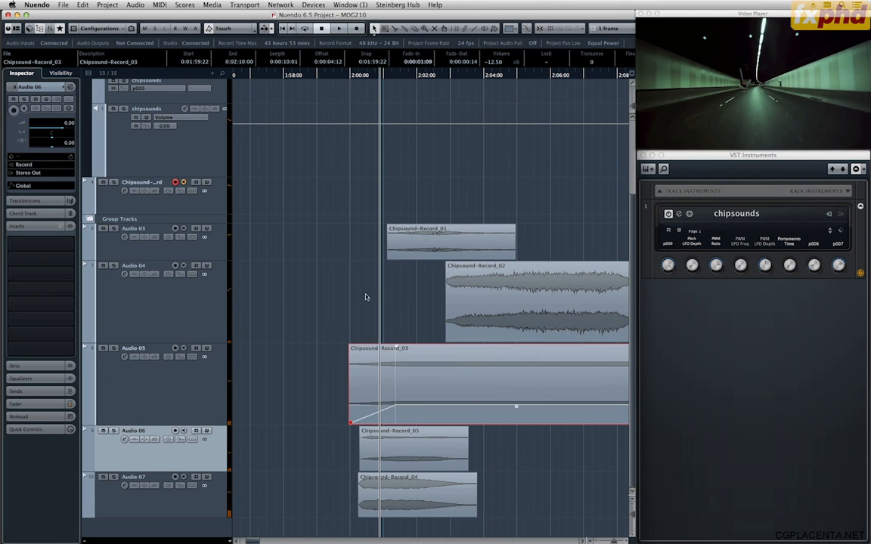
{"action": "left_click", "coordinate": [360, 83]}
{"action": "key", "text": "space"}
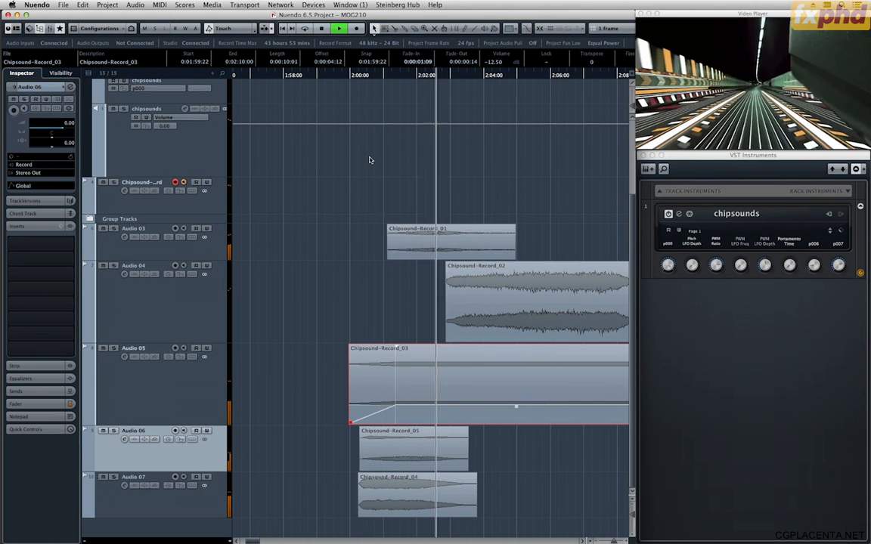
Stop playback and time-stretch the Chipsound-Record_05 clip on Audio 06 to 143.48314 %.
{"action": "left_click", "coordinate": [426, 444]}
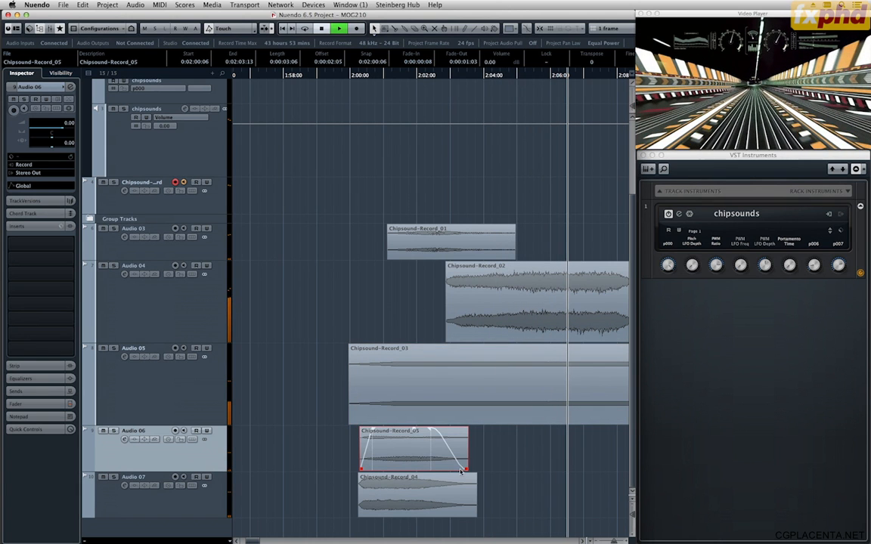
{"action": "key", "text": "space"}
{"action": "key", "text": "alt+t"}
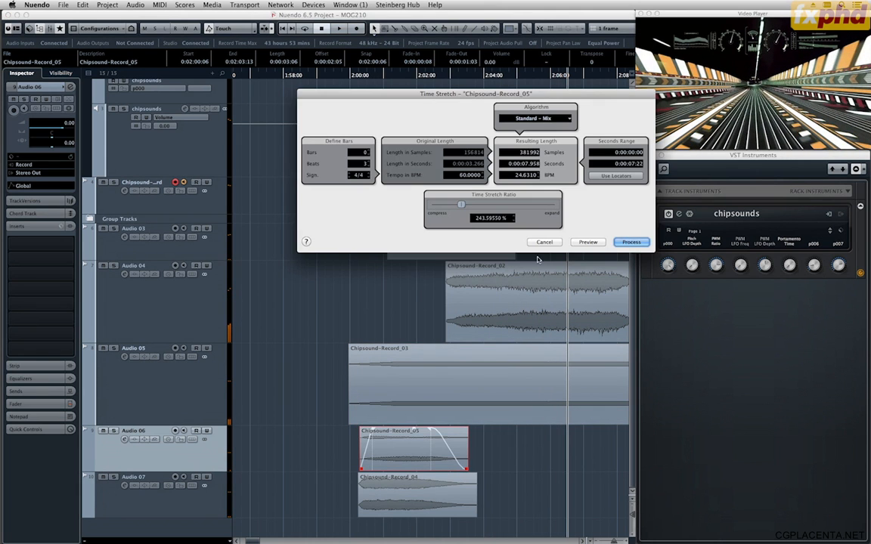
{"action": "left_click_drag", "start_coordinate": [462, 204], "coordinate": [449, 204]}
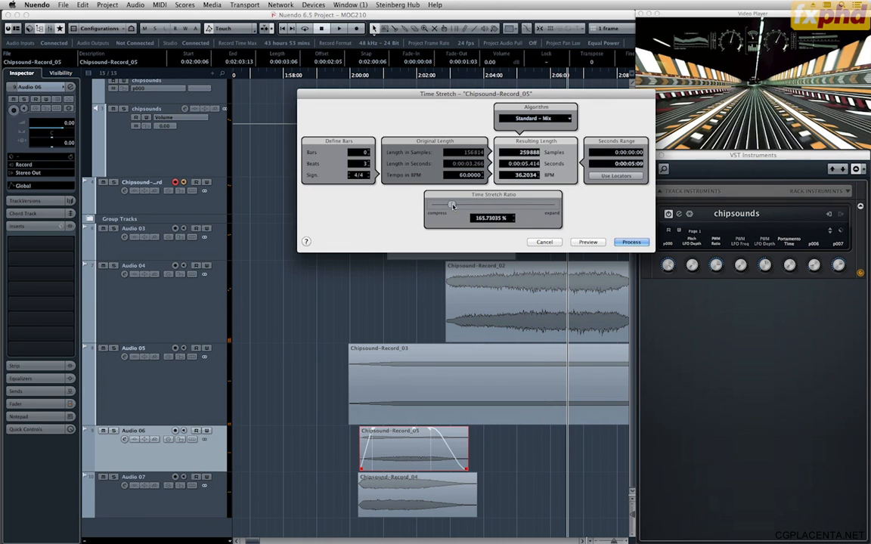
{"action": "left_click", "coordinate": [632, 242]}
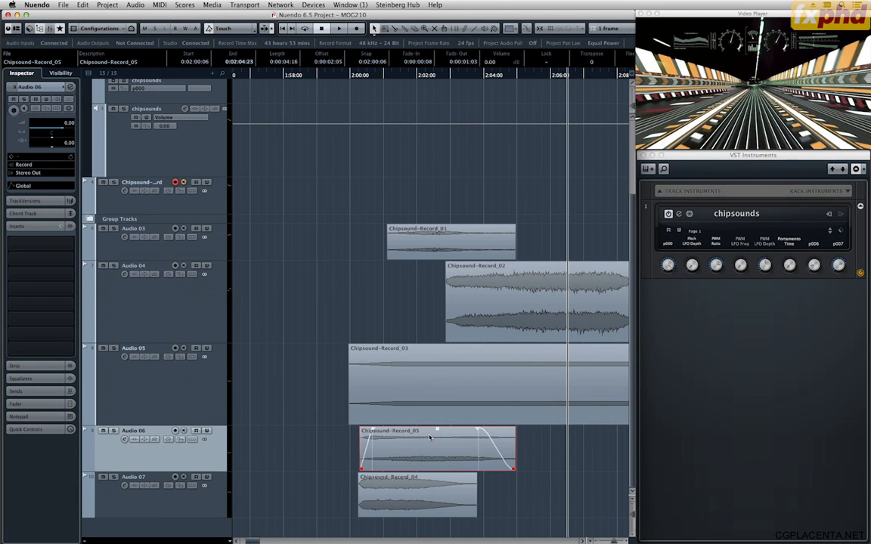
Open Time Stretch for the Chipsound-Record_05 clip and examine the available élastique, MPEX and Standard algorithms.
{"action": "key", "text": "alt+t"}
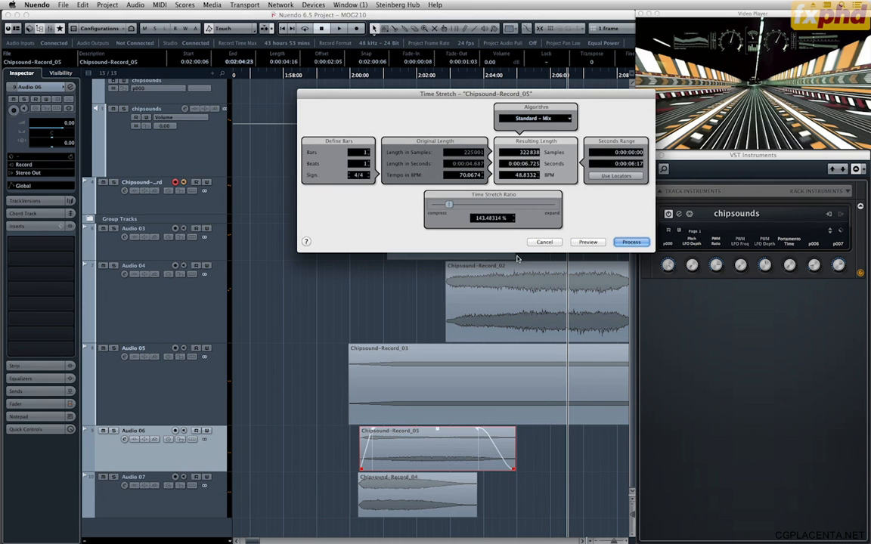
{"action": "left_click", "coordinate": [529, 121]}
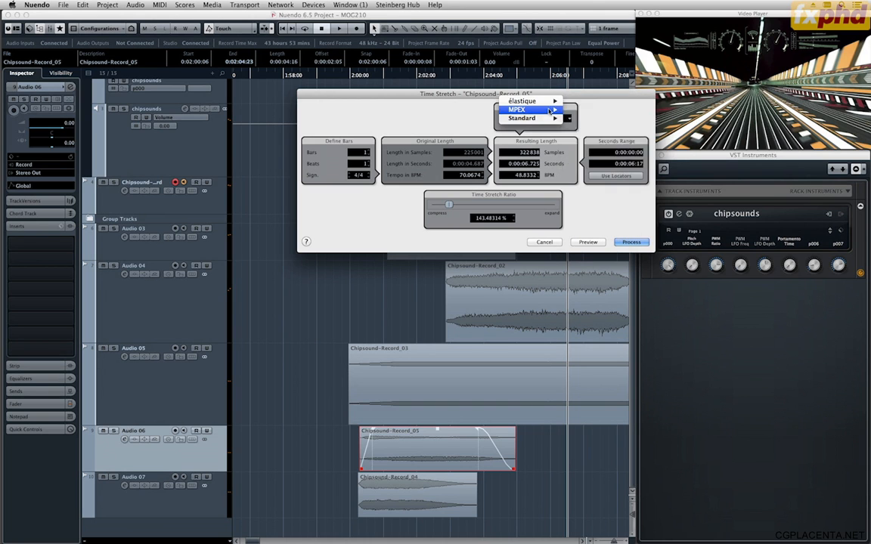
{"action": "mouse_move", "coordinate": [530, 118]}
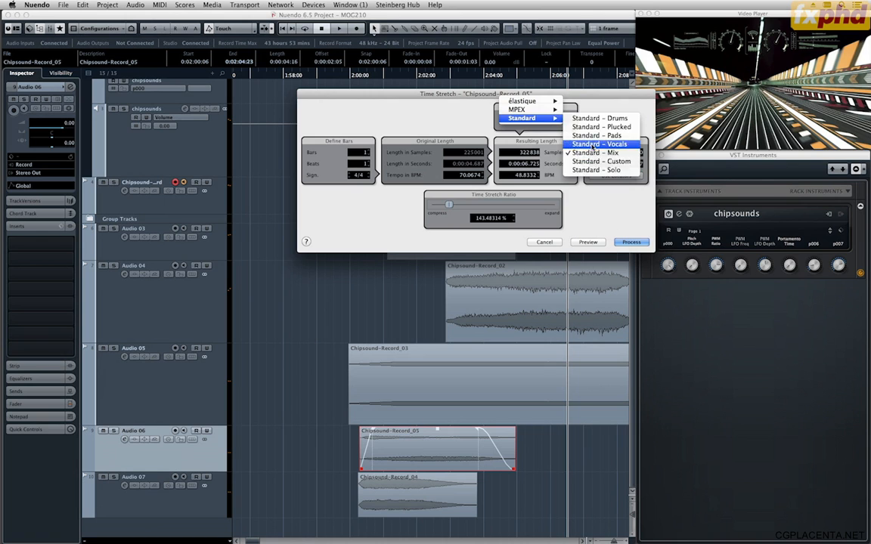
{"action": "left_click", "coordinate": [468, 118]}
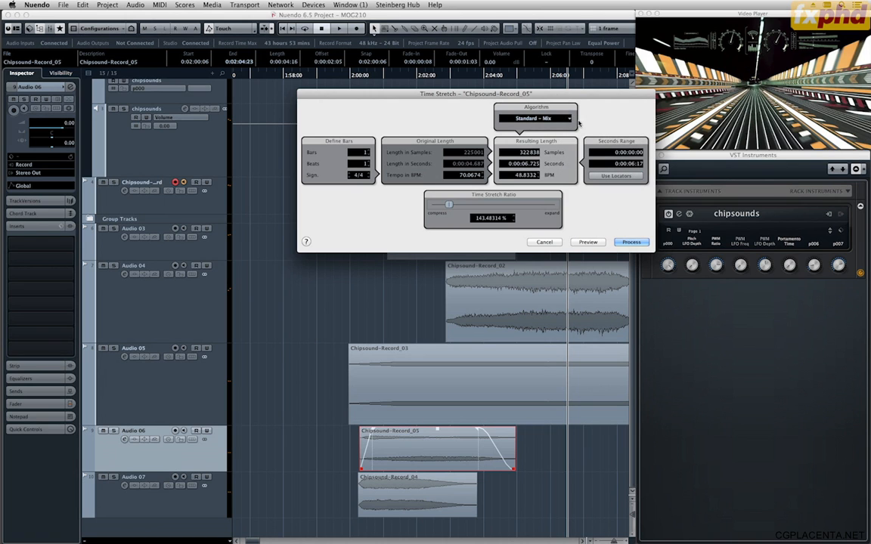
{"action": "left_click", "coordinate": [545, 242]}
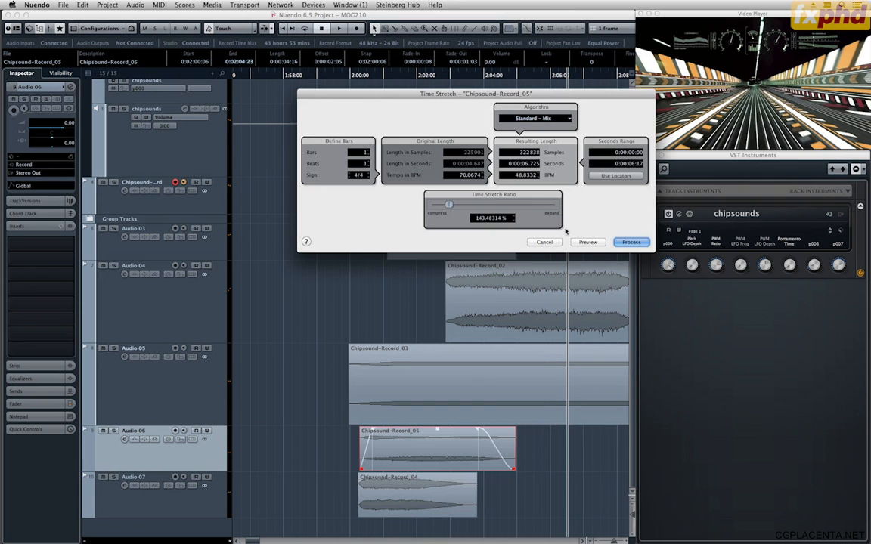
Preview Chipsound-Record_05 with extreme stretch ratios of 69.32584 % and 799.77527 %, and leave Time Stretch without processing.
{"action": "left_click", "coordinate": [587, 242]}
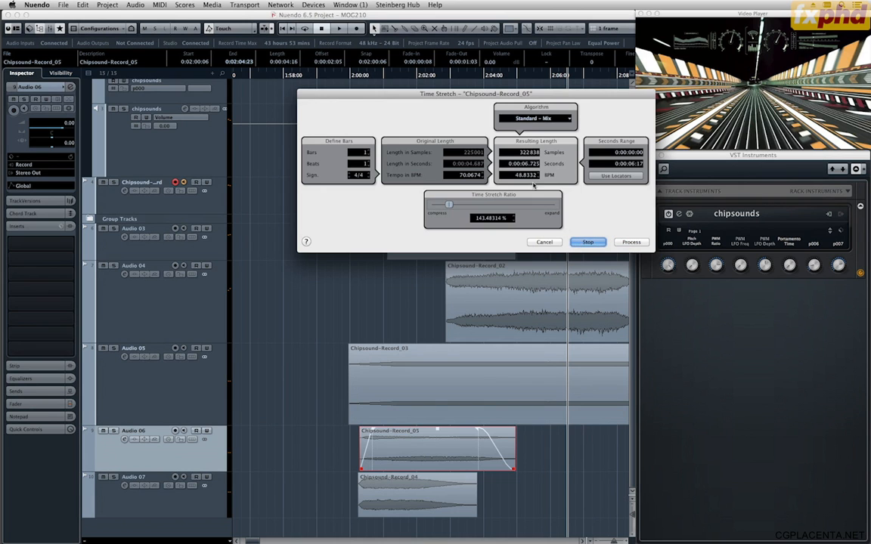
{"action": "left_click_drag", "start_coordinate": [449, 204], "coordinate": [398, 189]}
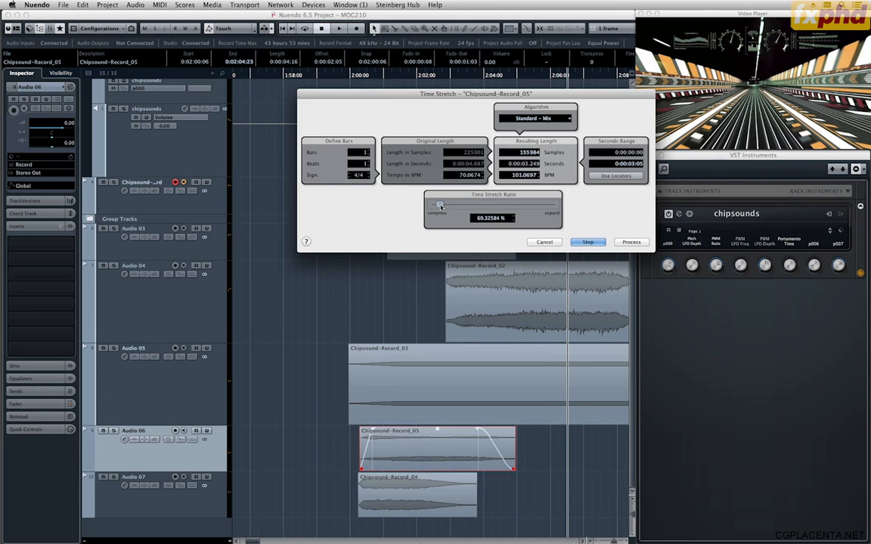
{"action": "left_click", "coordinate": [590, 243]}
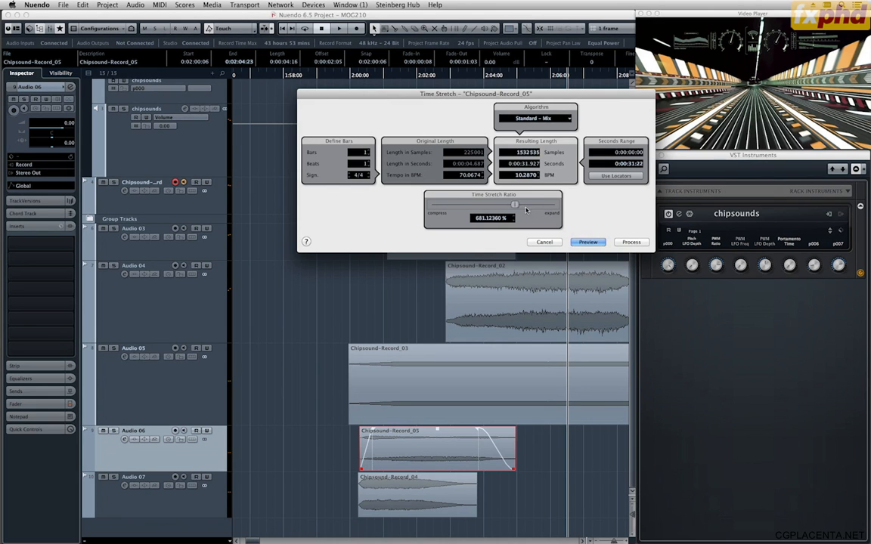
{"action": "left_click_drag", "start_coordinate": [440, 205], "coordinate": [531, 211]}
{"action": "left_click", "coordinate": [581, 243]}
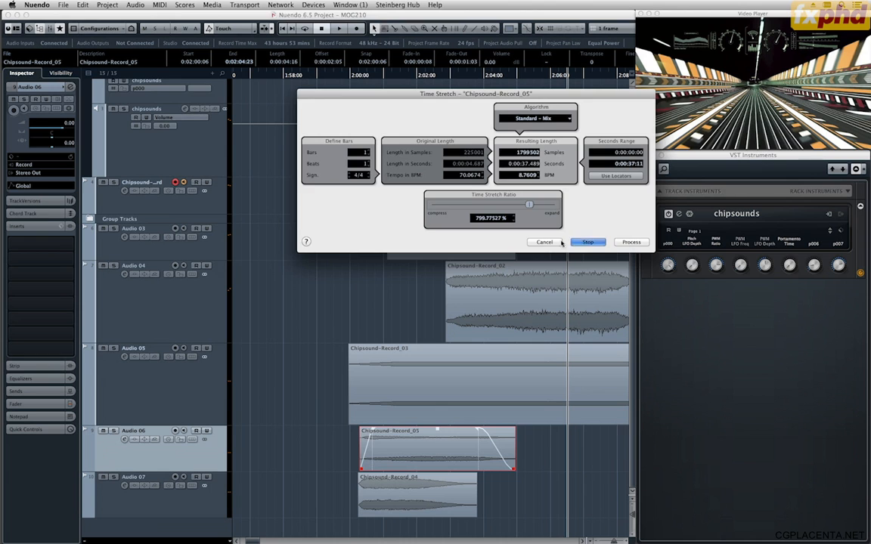
{"action": "left_click", "coordinate": [550, 243]}
{"action": "left_click", "coordinate": [339, 202]}
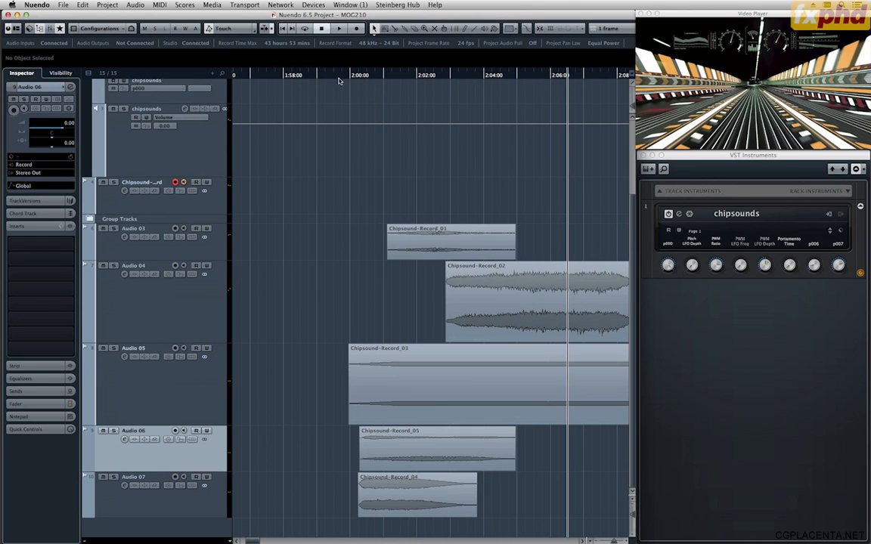
Play the layers from just before 0:02:00:00 and raise the Chipsound-Record_01 clip on Audio 03 to -4.00 dB.
{"action": "left_click", "coordinate": [337, 78]}
{"action": "key", "text": "space"}
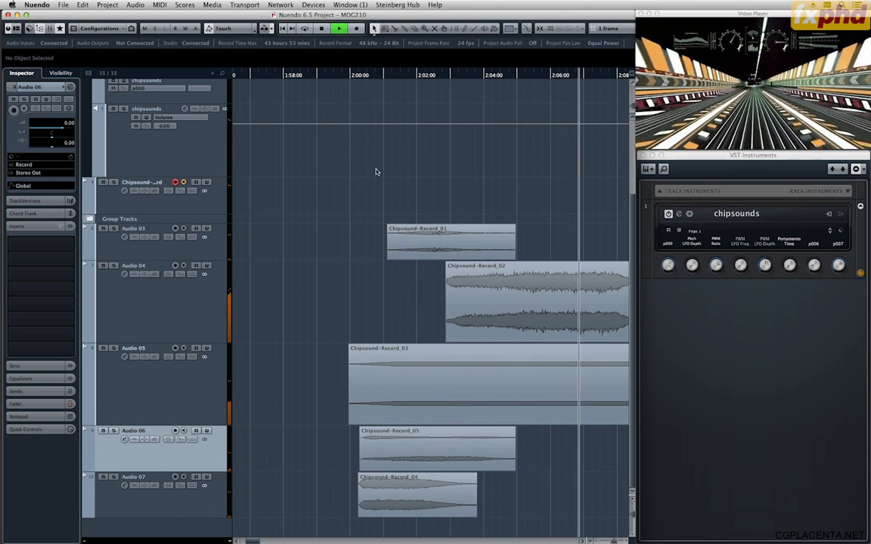
{"action": "left_click", "coordinate": [432, 238]}
{"action": "scroll", "coordinate": [432, 239], "scroll_direction": "up", "scroll_amount": 5}
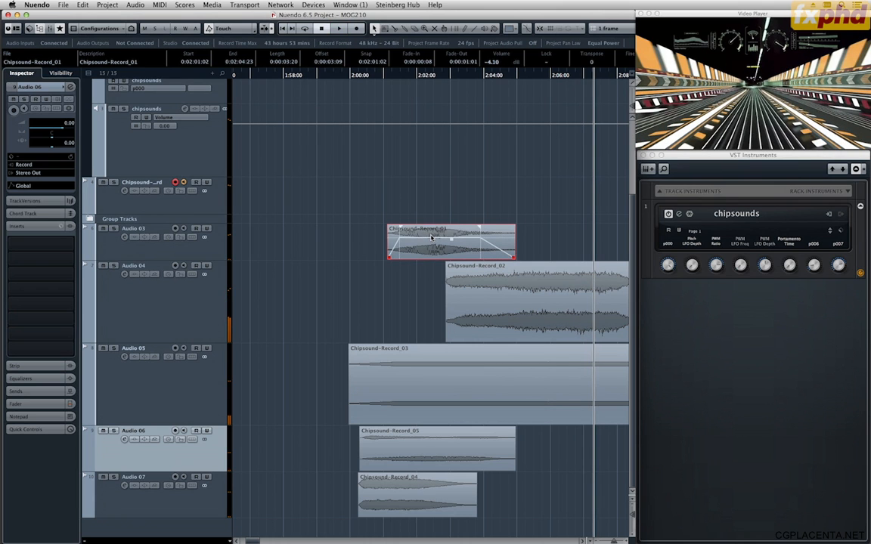
{"action": "scroll", "coordinate": [432, 238], "scroll_direction": "up", "scroll_amount": 1}
Replay all the layers up to the logo reveal, stop, and place the playhead at 0:02:02:18.
{"action": "left_click", "coordinate": [344, 76]}
{"action": "key", "text": "space"}
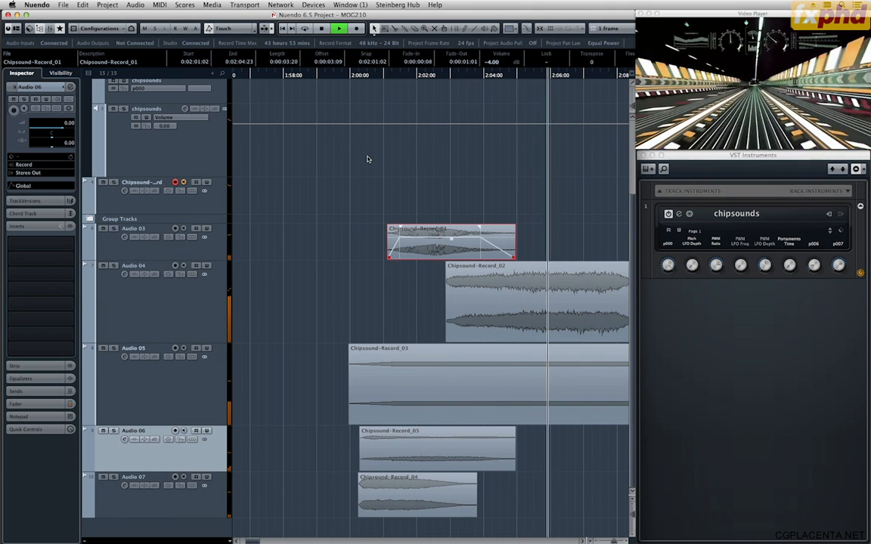
{"action": "scroll", "coordinate": [367, 159], "scroll_direction": "down", "scroll_amount": 10}
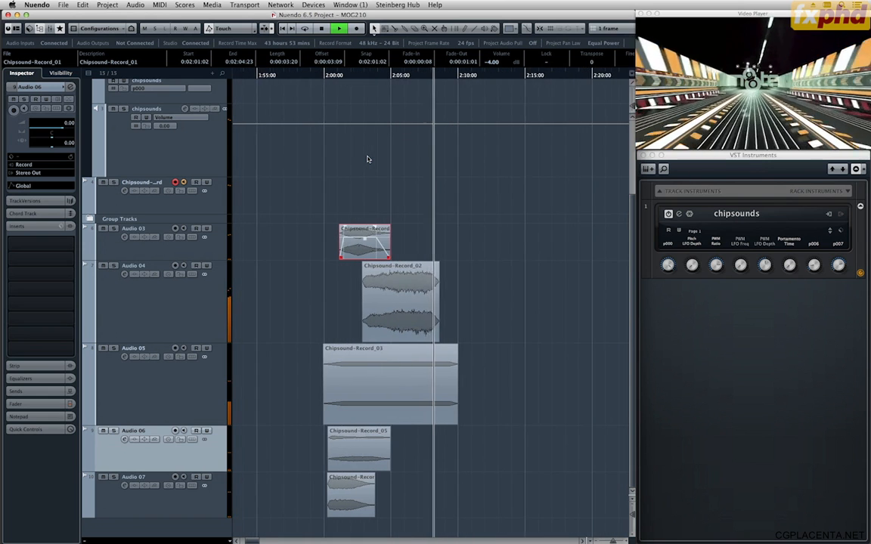
{"action": "key", "text": "space"}
{"action": "key", "text": "h"}
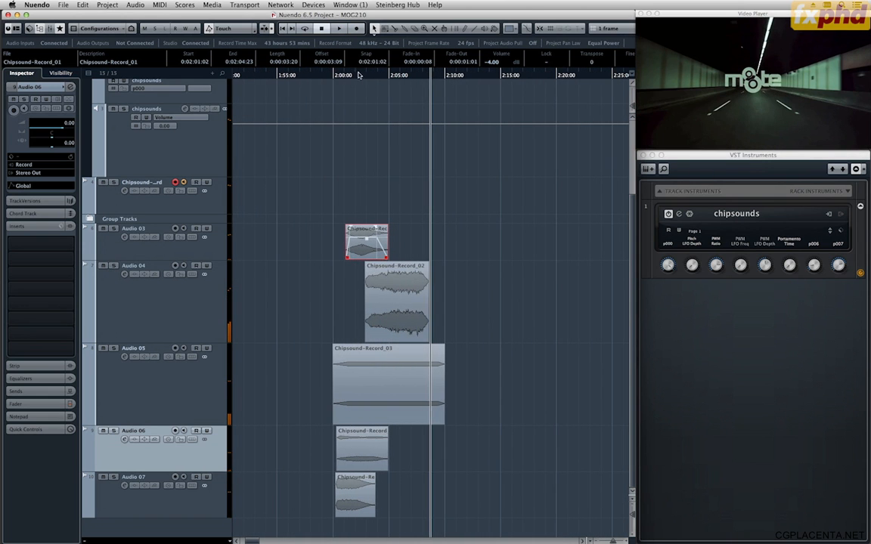
{"action": "left_click_drag", "start_coordinate": [357, 74], "coordinate": [336, 76]}
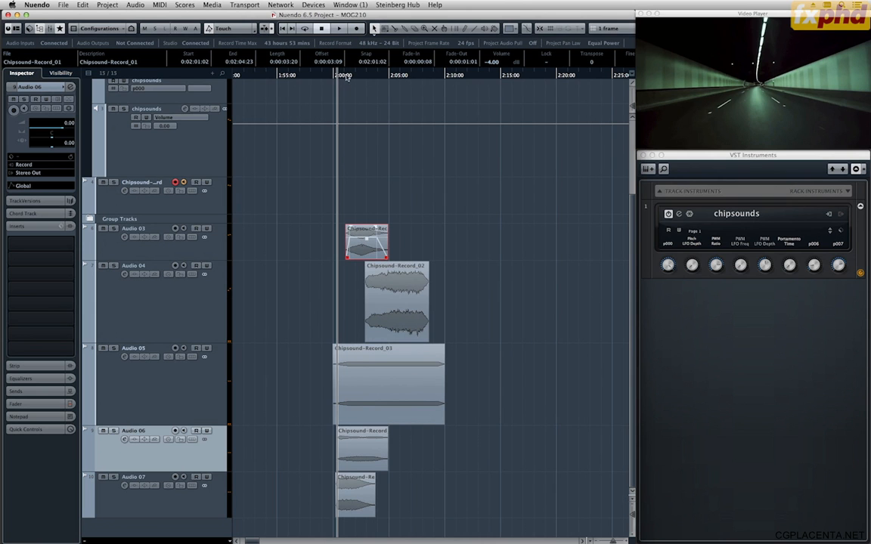
{"action": "left_click_drag", "start_coordinate": [346, 76], "coordinate": [364, 76]}
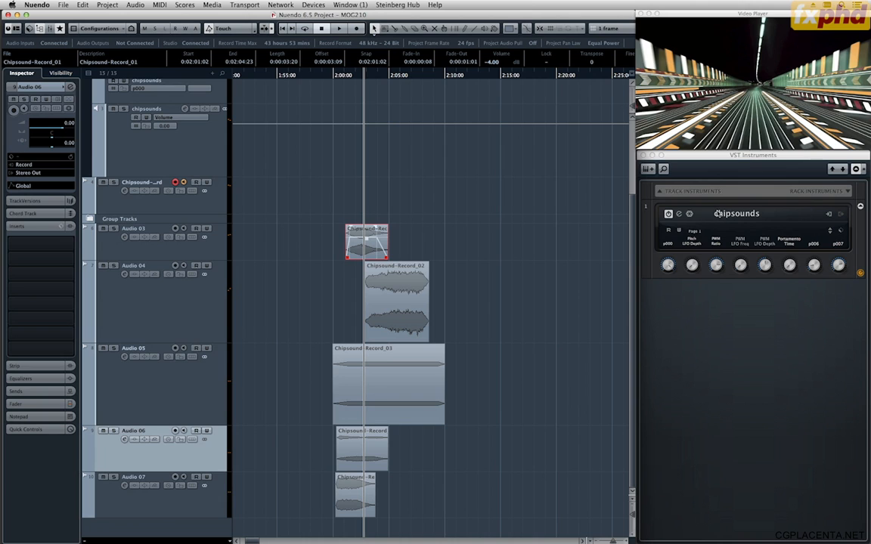
Load Alchemy as a second rack instrument with its own MIDI track, and collapse the VST Instruments folder.
{"action": "left_click", "coordinate": [747, 171]}
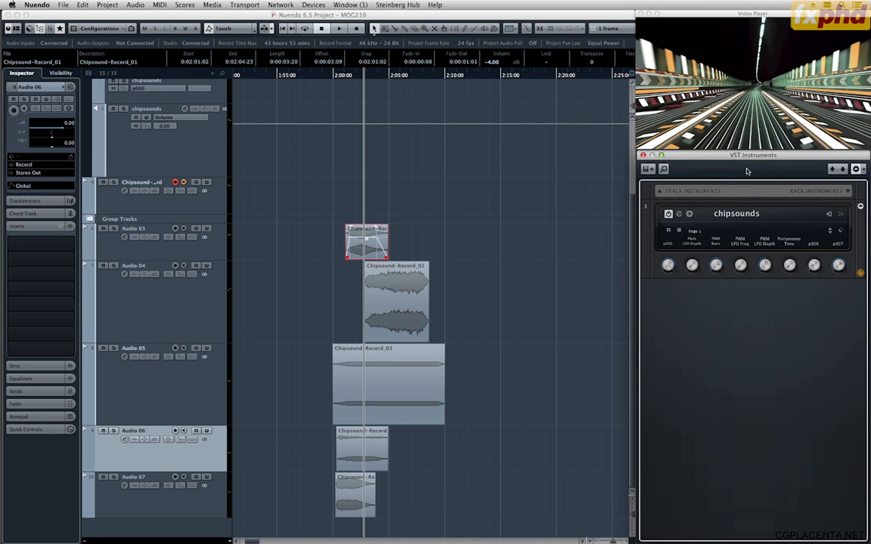
{"action": "left_click", "coordinate": [842, 195]}
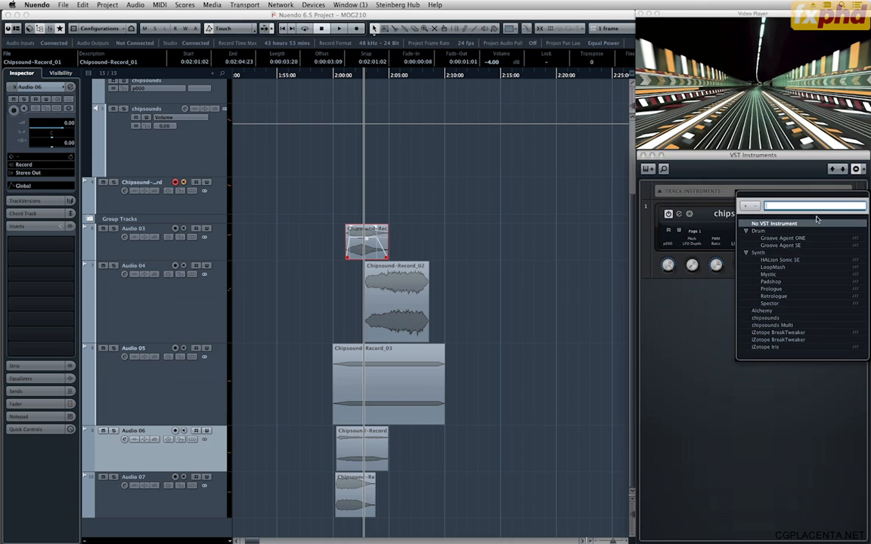
{"action": "left_click", "coordinate": [774, 312]}
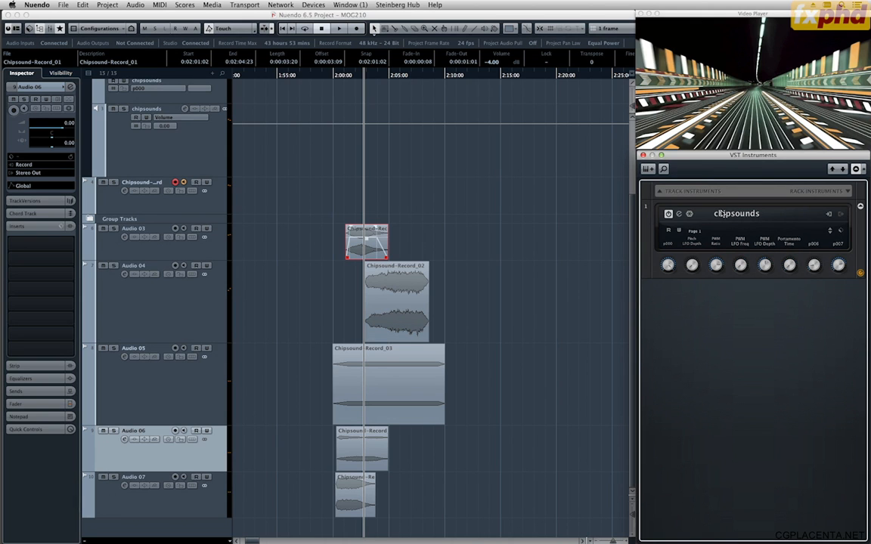
{"action": "left_click", "coordinate": [470, 170]}
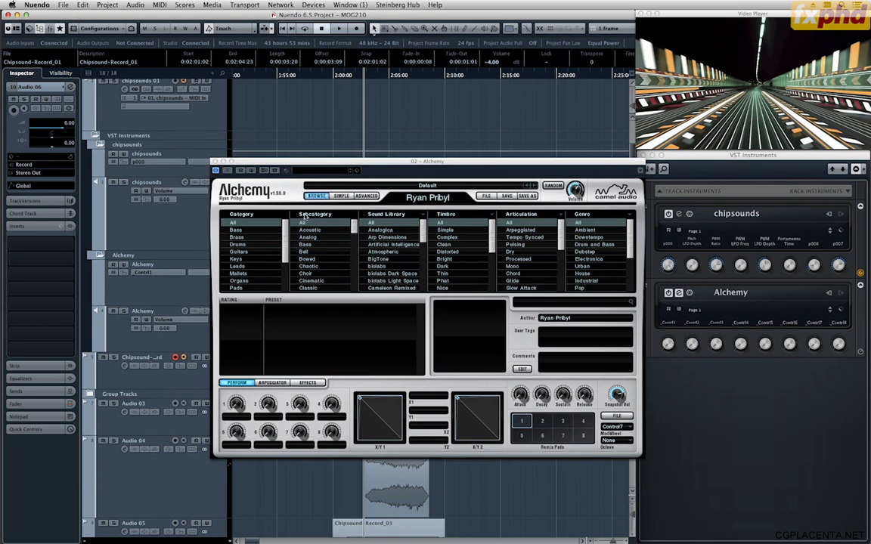
{"action": "left_click", "coordinate": [94, 178]}
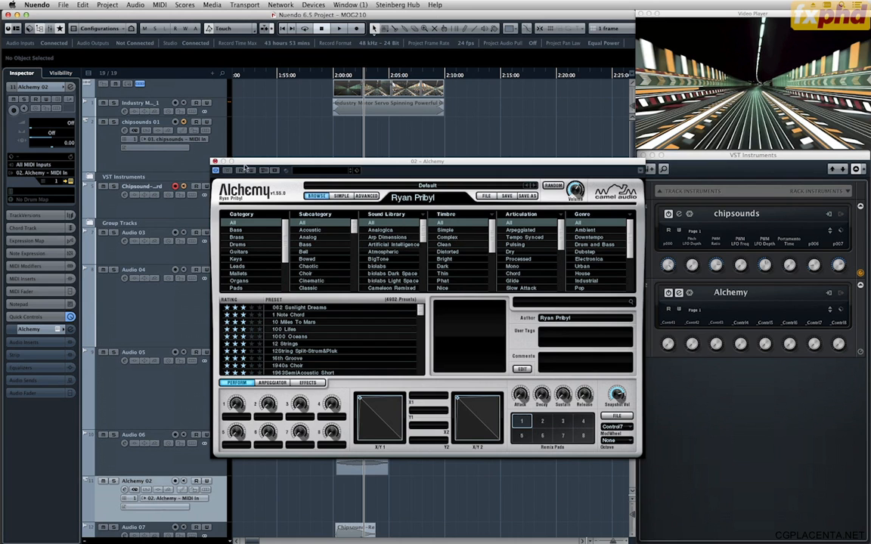
Place the Alchemy 02 track directly below chipsounds 01 and move the Alchemy window clear of the track list.
{"action": "left_click_drag", "start_coordinate": [251, 166], "coordinate": [299, 235]}
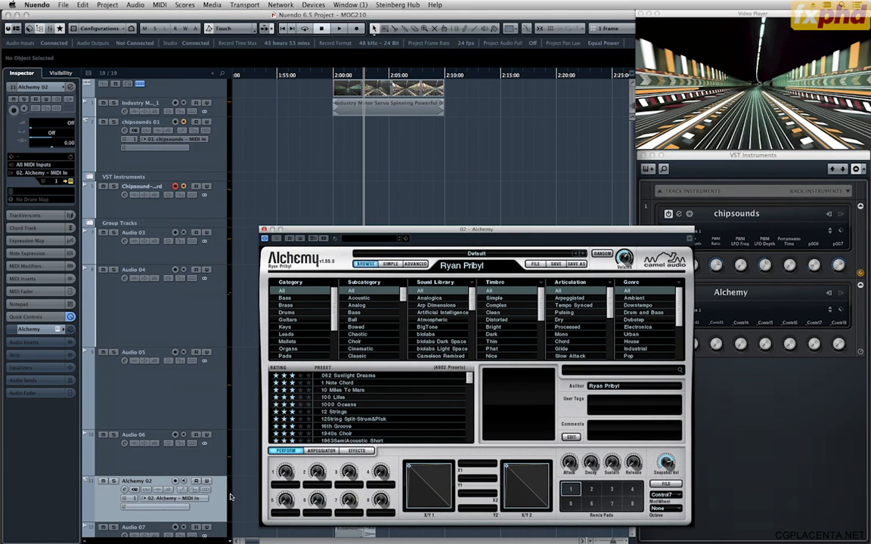
{"action": "left_click_drag", "start_coordinate": [208, 506], "coordinate": [204, 178]}
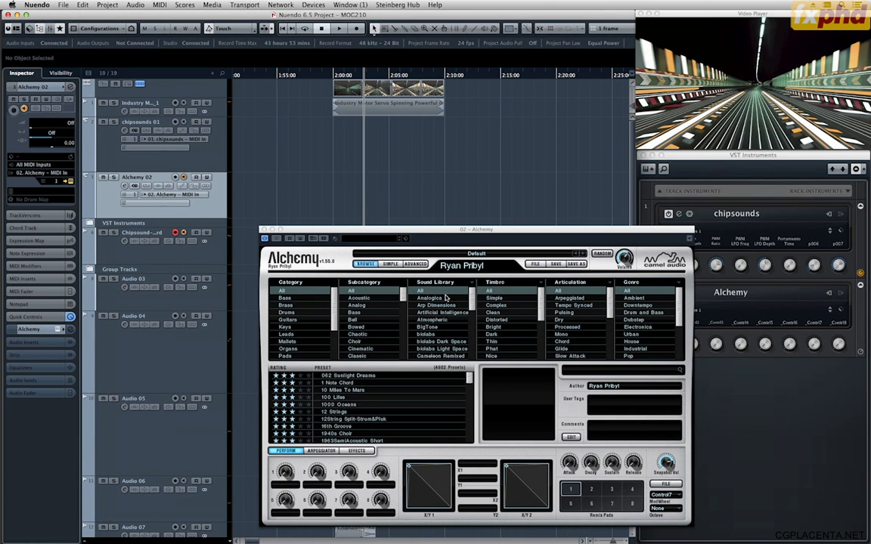
{"action": "left_click_drag", "start_coordinate": [481, 230], "coordinate": [510, 204]}
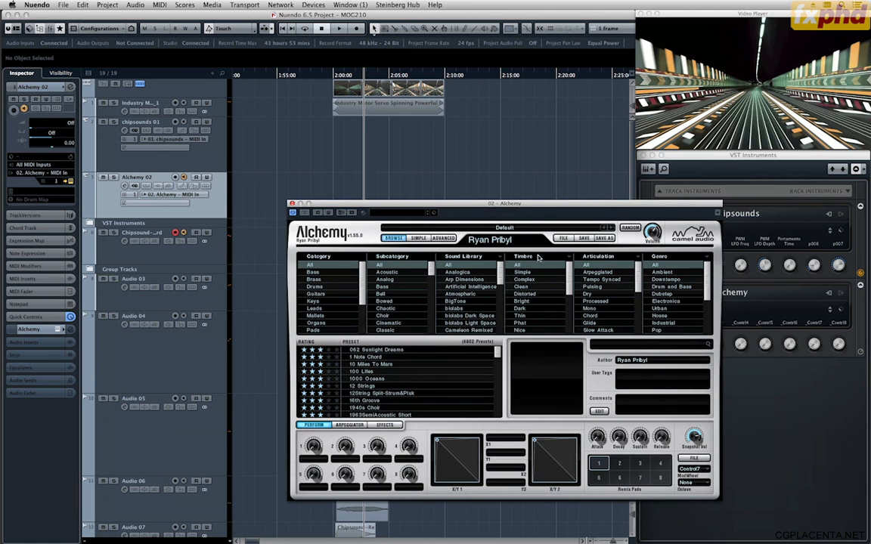
Search the Alchemy presets for telemetry, load the telemetry sound effect and show its advanced synthesis settings.
{"action": "left_click", "coordinate": [610, 345]}
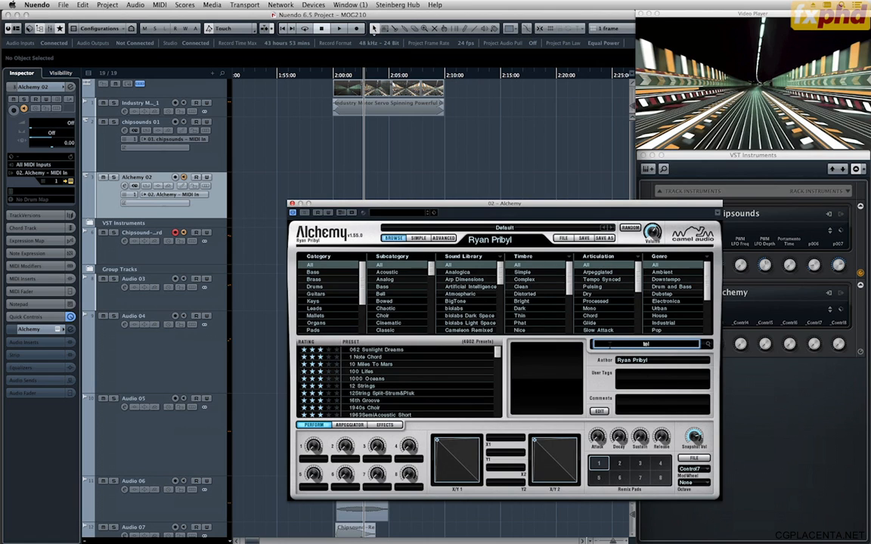
{"action": "type", "text": "telemetry"}
{"action": "key", "text": "Return"}
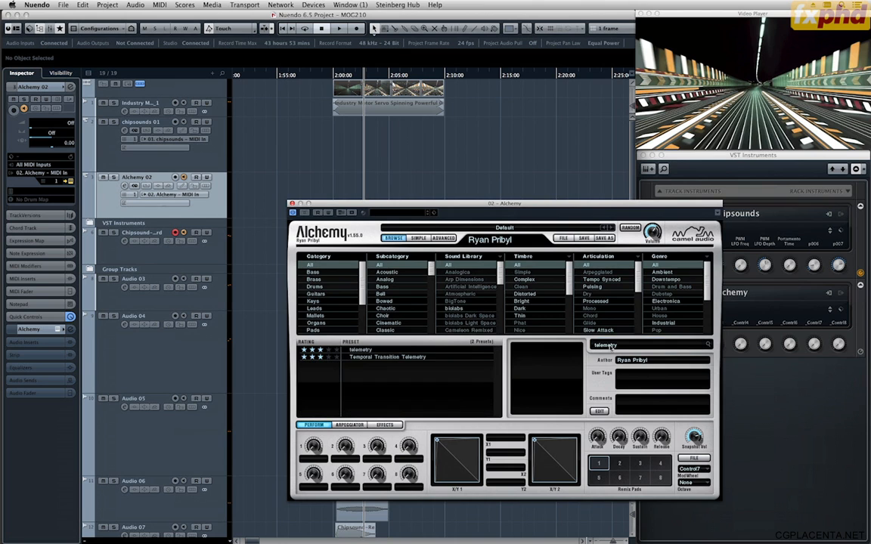
{"action": "left_click", "coordinate": [412, 351]}
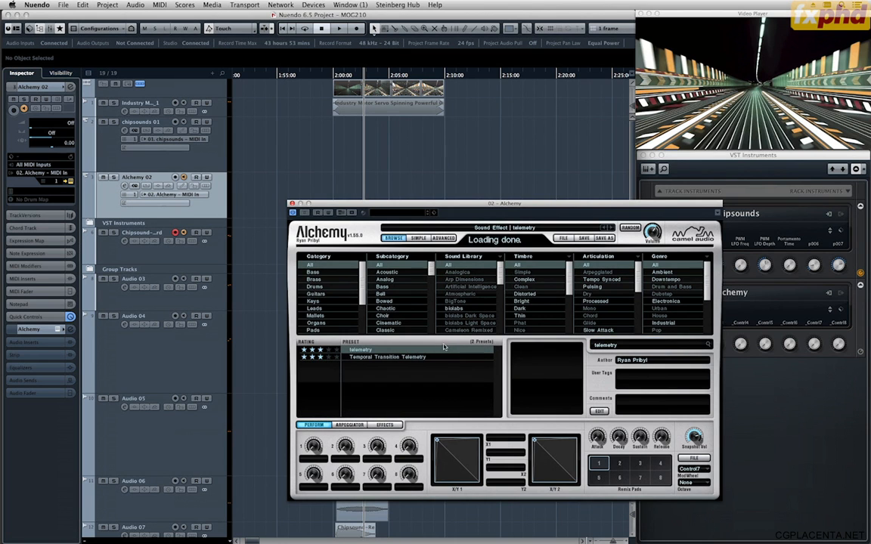
{"action": "left_click", "coordinate": [442, 238]}
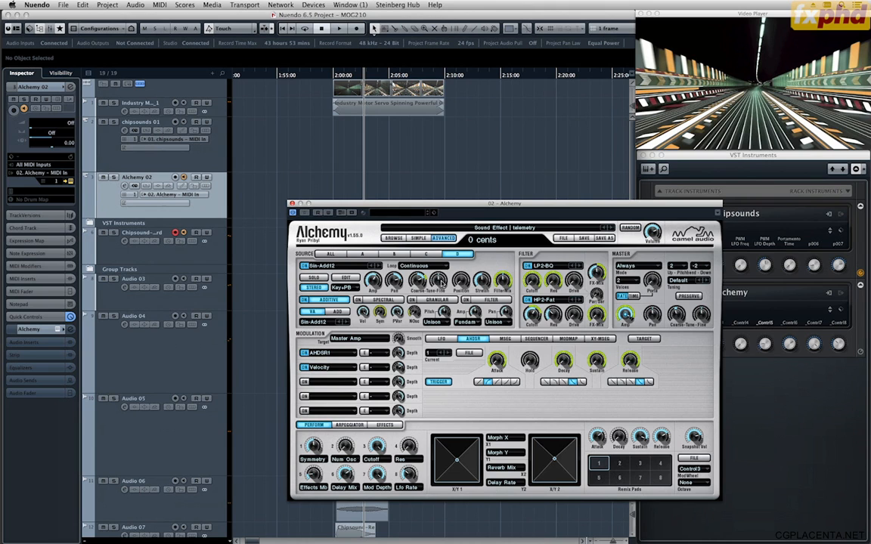
Show the transport with its virtual keyboard and audition the telemetry preset after shifting the keyboard's octave range.
{"action": "key", "text": "F2"}
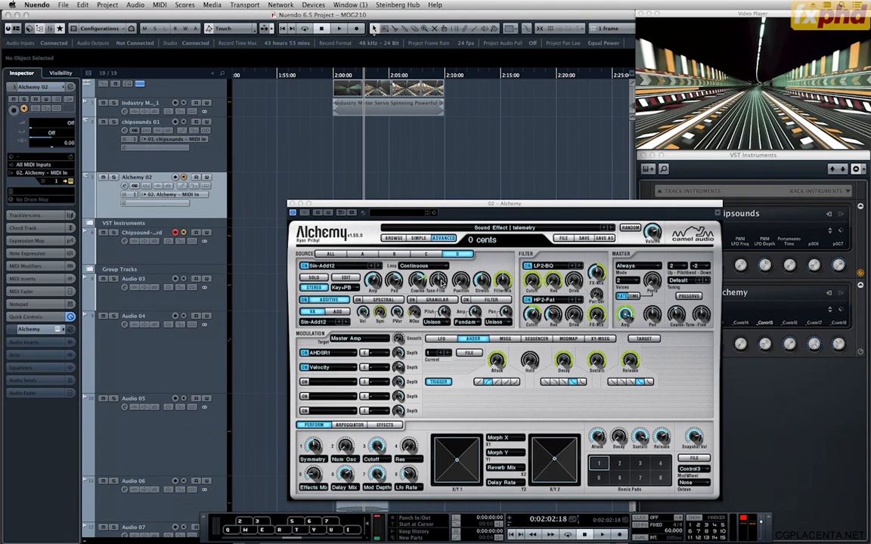
{"action": "key", "text": "q"}
{"action": "left_click", "coordinate": [336, 539]}
{"action": "key", "text": "q"}
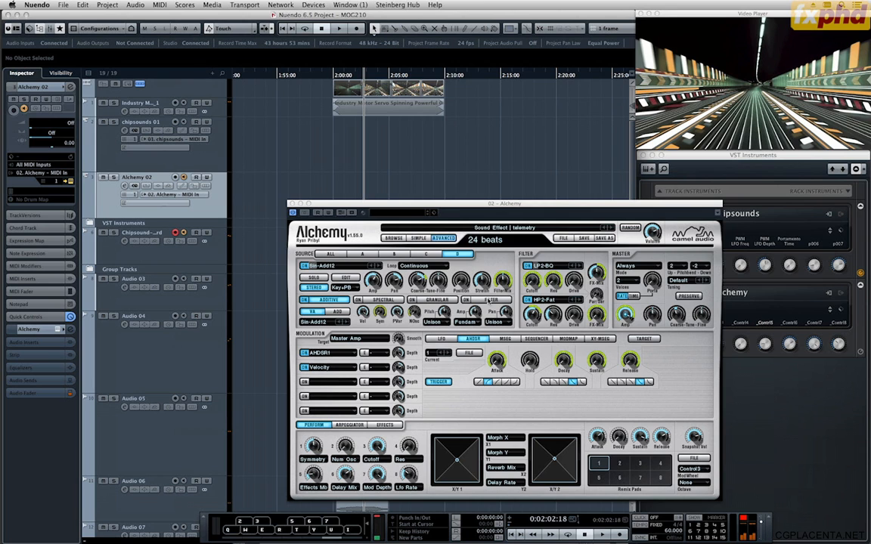
{"action": "key", "text": "w"}
Display all four Alchemy sources together and audition the telemetry preset in different octaves on the virtual keyboard.
{"action": "left_click", "coordinate": [330, 254]}
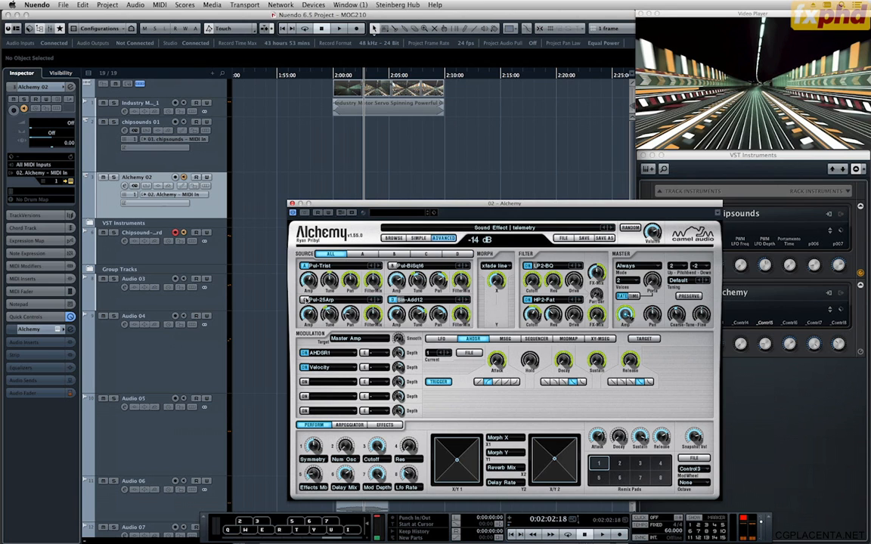
{"action": "key", "text": "q"}
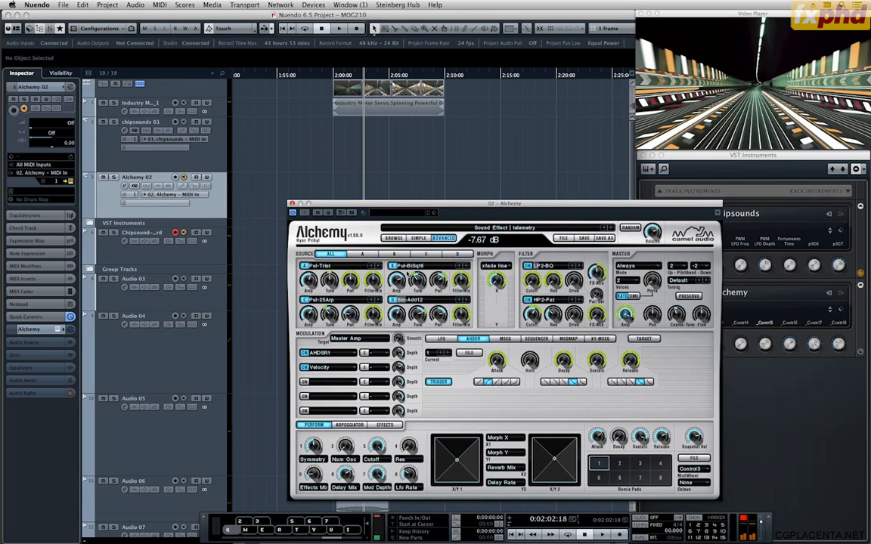
{"action": "left_click", "coordinate": [312, 539]}
{"action": "left_click", "coordinate": [340, 520]}
{"action": "key", "text": "q"}
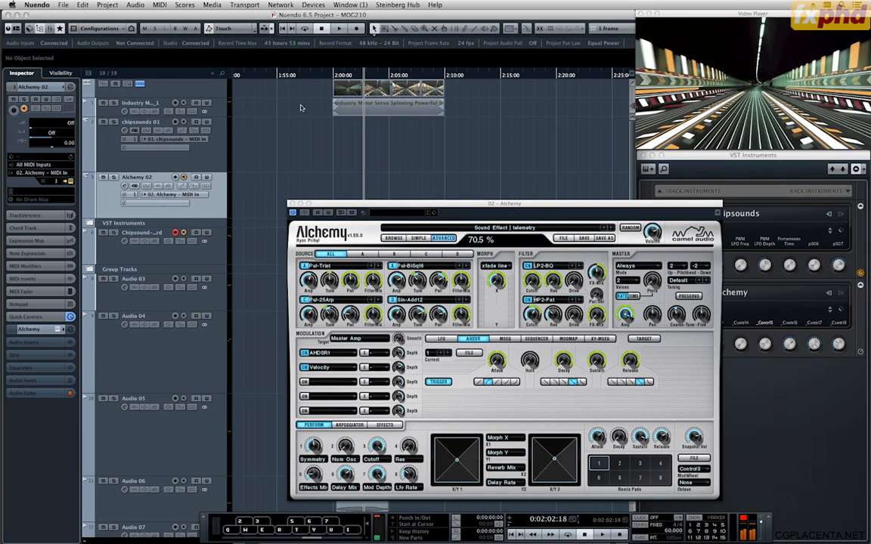
Load the Sqr-Arp square VA waveform into Alchemy's source D, audition it, and close the Alchemy window.
{"action": "left_click_drag", "start_coordinate": [308, 76], "coordinate": [290, 76]}
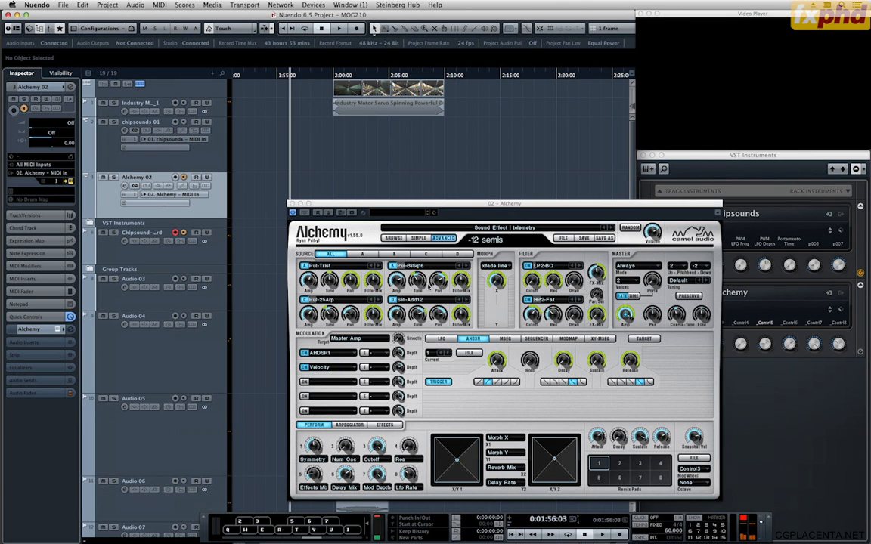
{"action": "left_click", "coordinate": [409, 301]}
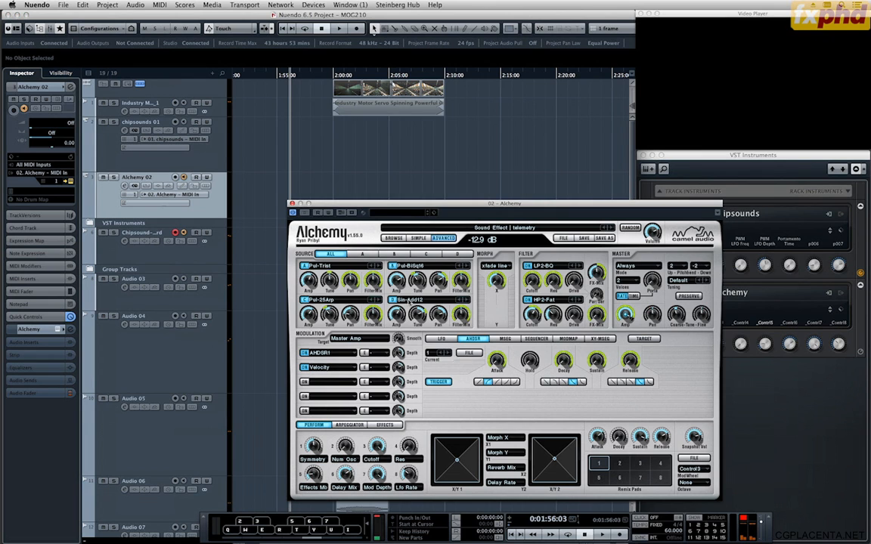
{"action": "left_click", "coordinate": [409, 300]}
{"action": "mouse_move", "coordinate": [434, 316]}
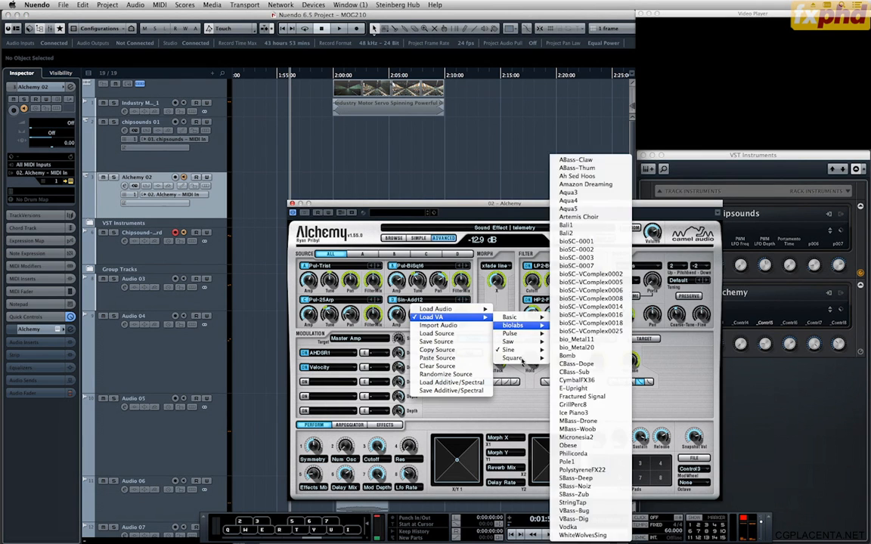
{"action": "mouse_move", "coordinate": [522, 360]}
{"action": "left_click", "coordinate": [572, 358]}
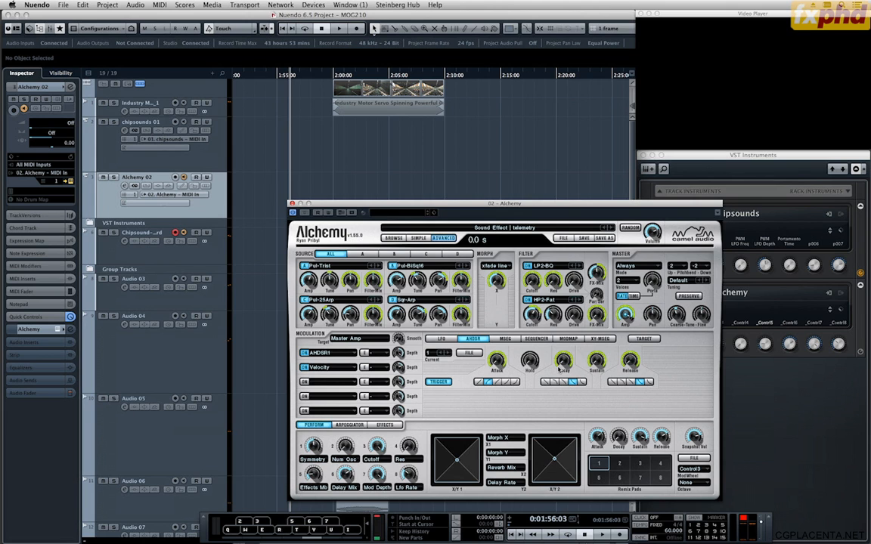
{"action": "key", "text": "q"}
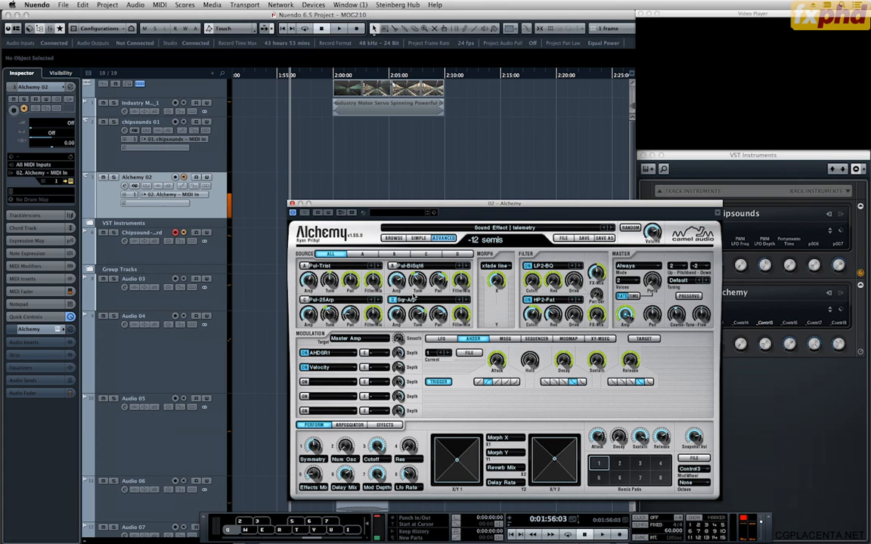
{"action": "left_click", "coordinate": [291, 205]}
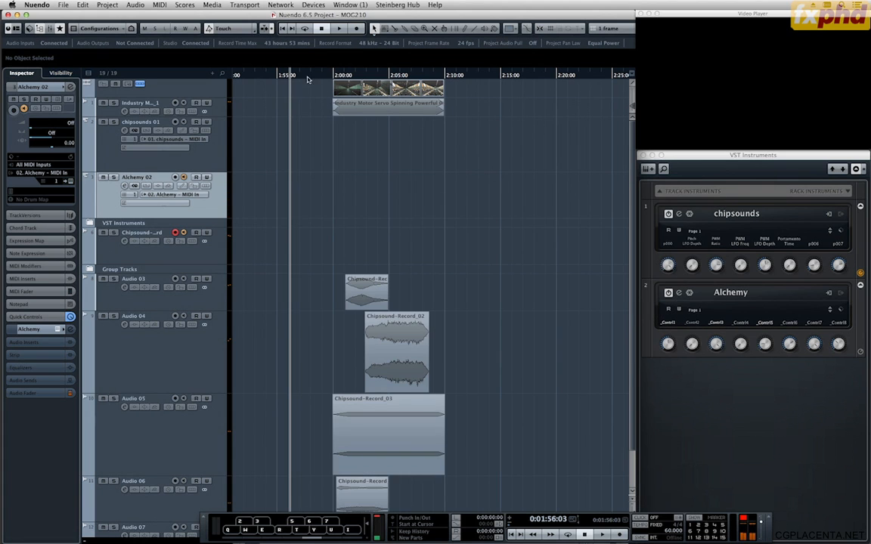
Try to record an Alchemy take on the Chipsound-Record track from 0:01:56:21 and delete the recorded clip.
{"action": "left_click_drag", "start_coordinate": [307, 76], "coordinate": [298, 75]}
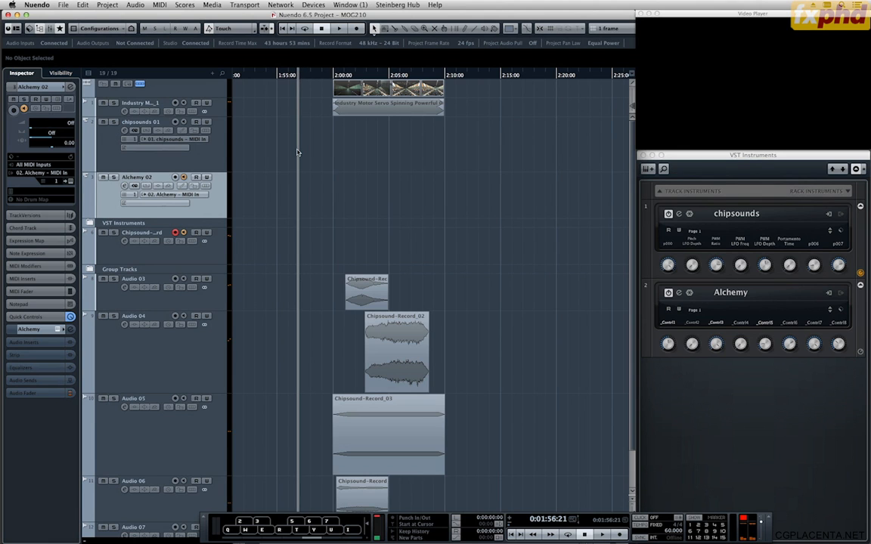
{"action": "key", "text": "KP_Multiply"}
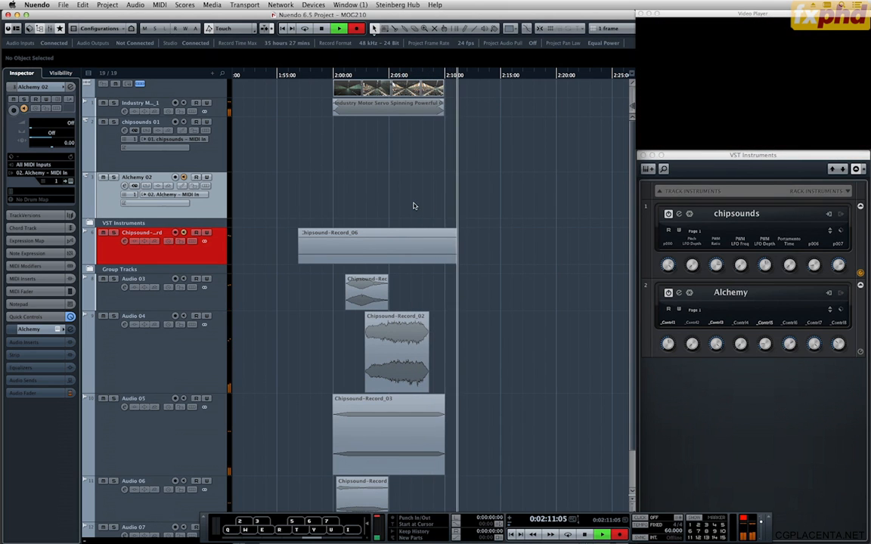
{"action": "key", "text": "space"}
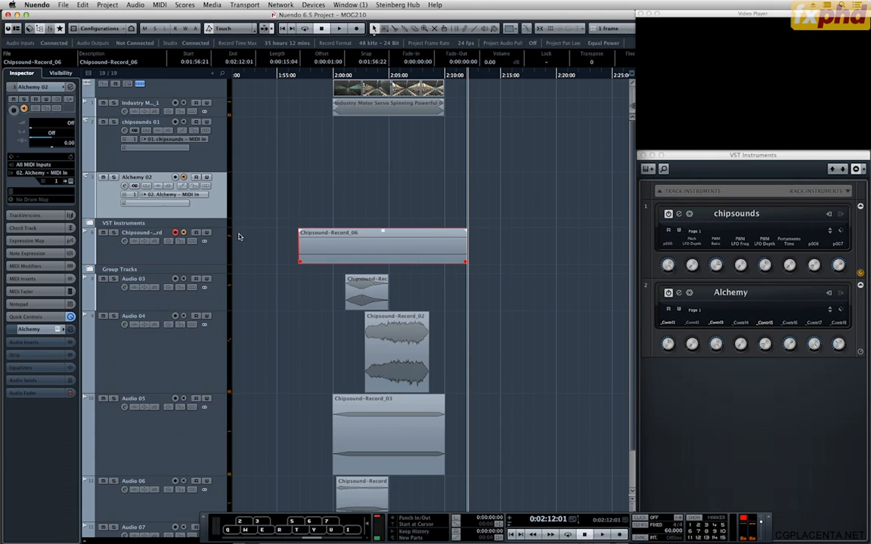
{"action": "key", "text": "Delete"}
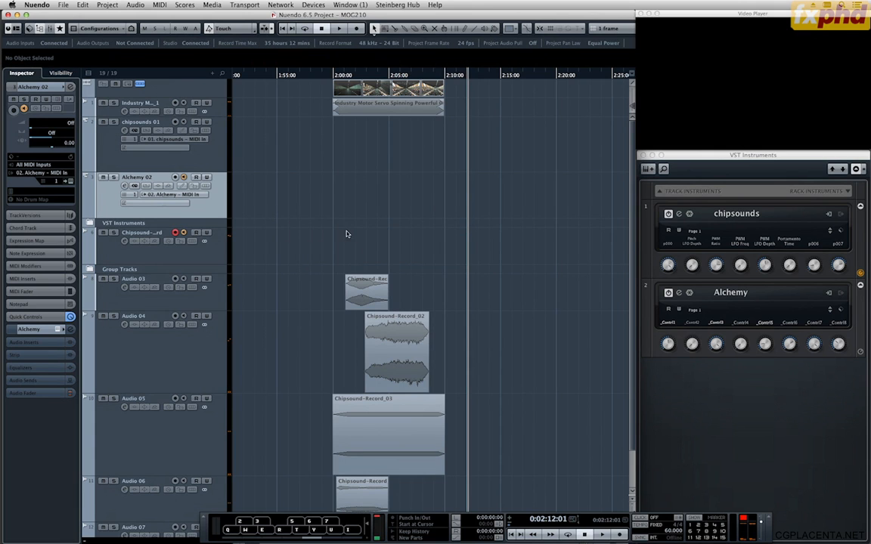
{"action": "left_click", "coordinate": [332, 75]}
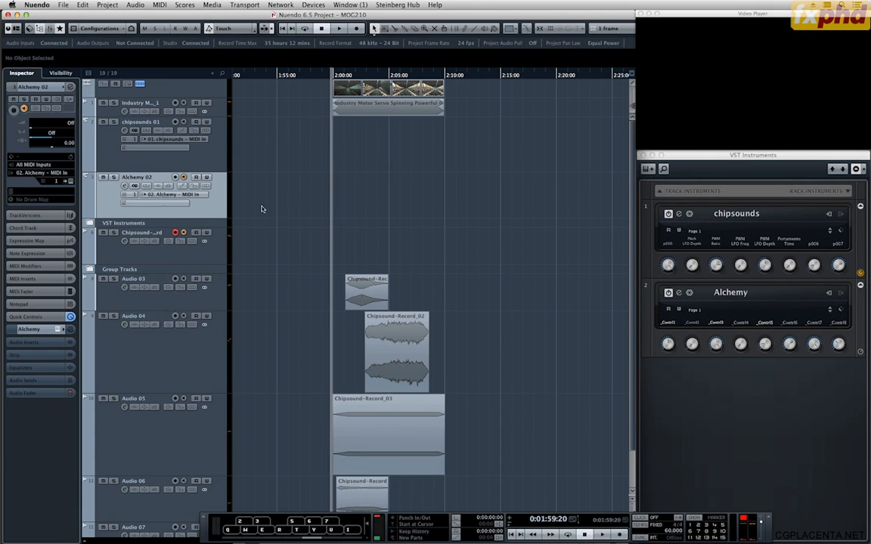
Rename the Chipsound-Record track as Alchemy-Record.
{"action": "double_click", "coordinate": [144, 233]}
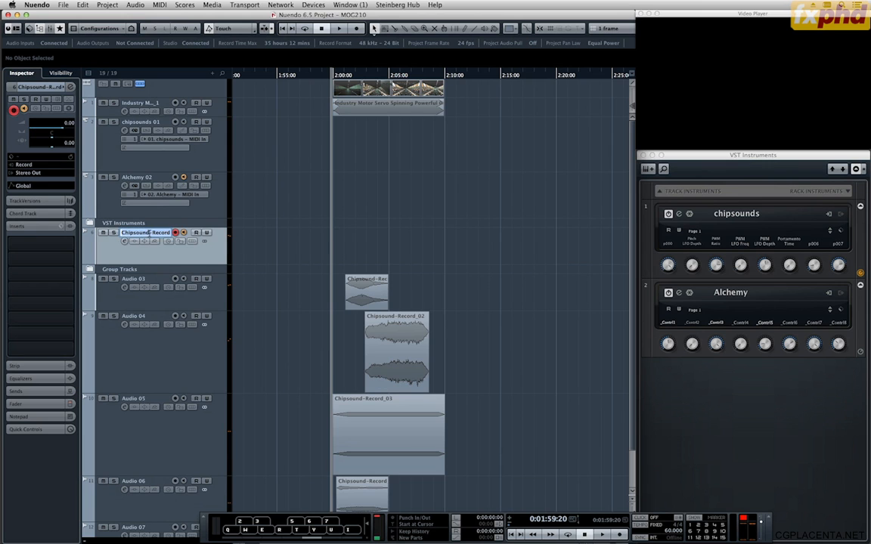
{"action": "type", "text": "Alchem"}
{"action": "type", "text": "y -0"}
{"action": "key", "text": "Return"}
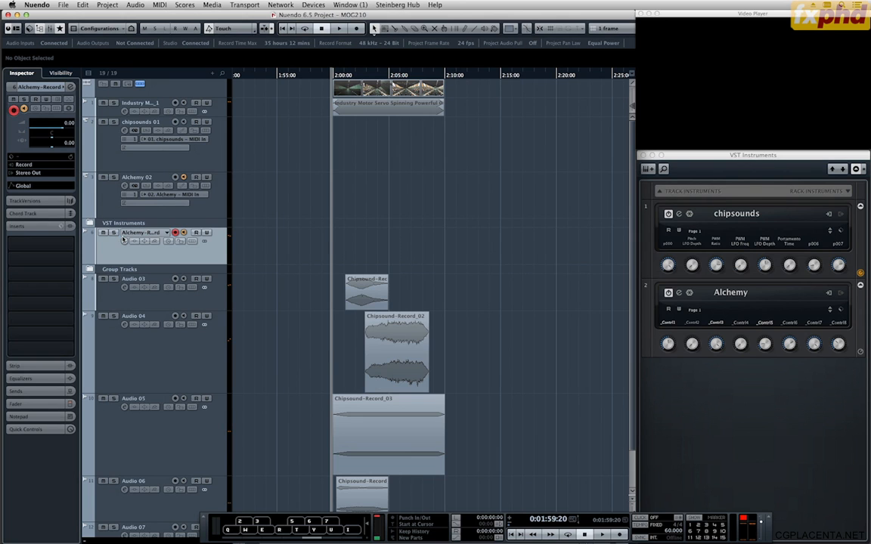
Examine the Alchemy 02 channel settings and the Alchemy-Record track's output options to find where the instrument's signal is routed.
{"action": "left_click", "coordinate": [177, 189]}
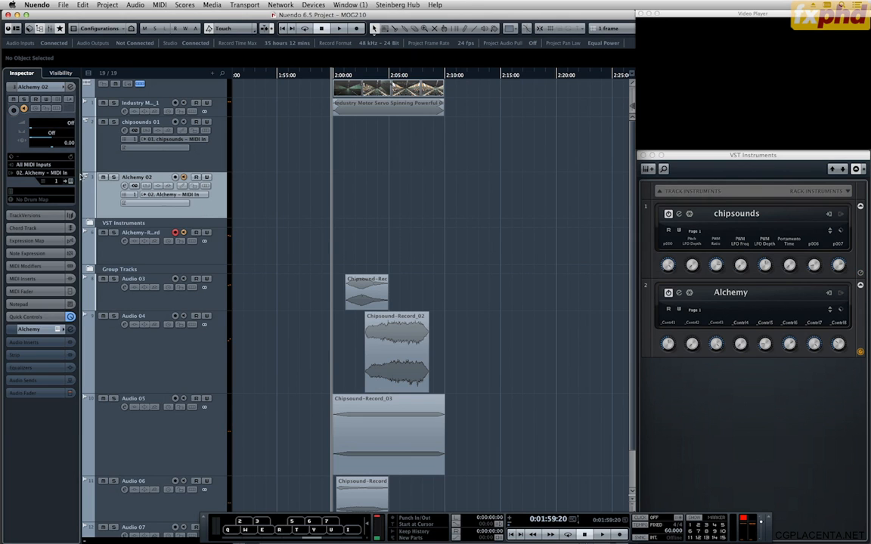
{"action": "left_click", "coordinate": [69, 88]}
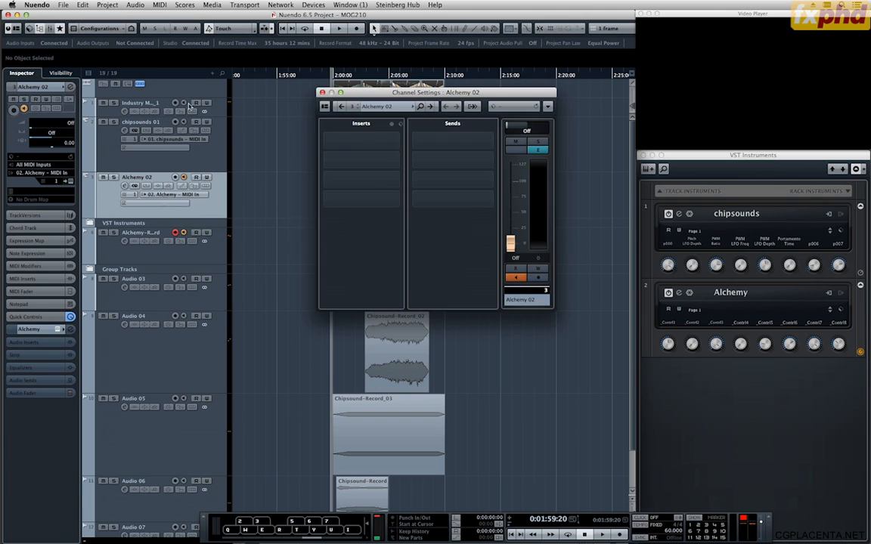
{"action": "left_click", "coordinate": [391, 108]}
{"action": "left_click", "coordinate": [398, 108]}
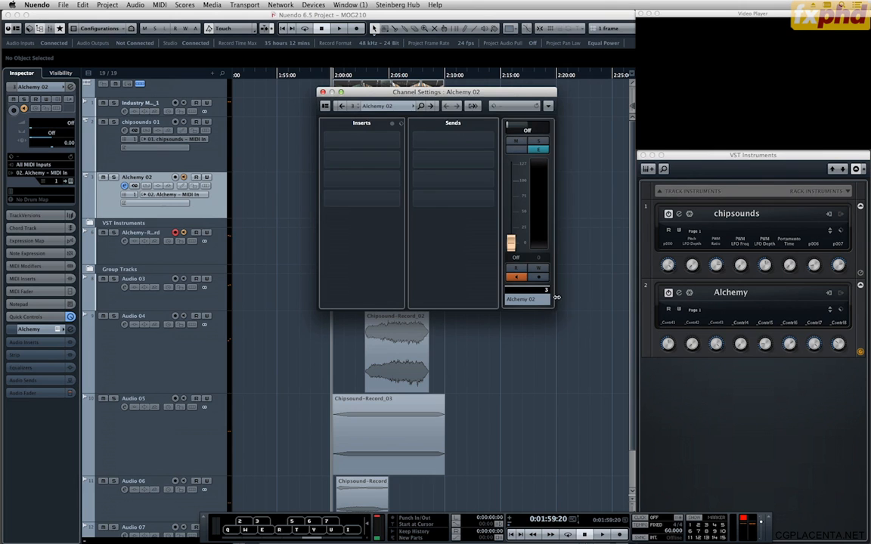
{"action": "left_click_drag", "start_coordinate": [557, 297], "coordinate": [572, 297]}
{"action": "left_click", "coordinate": [322, 91]}
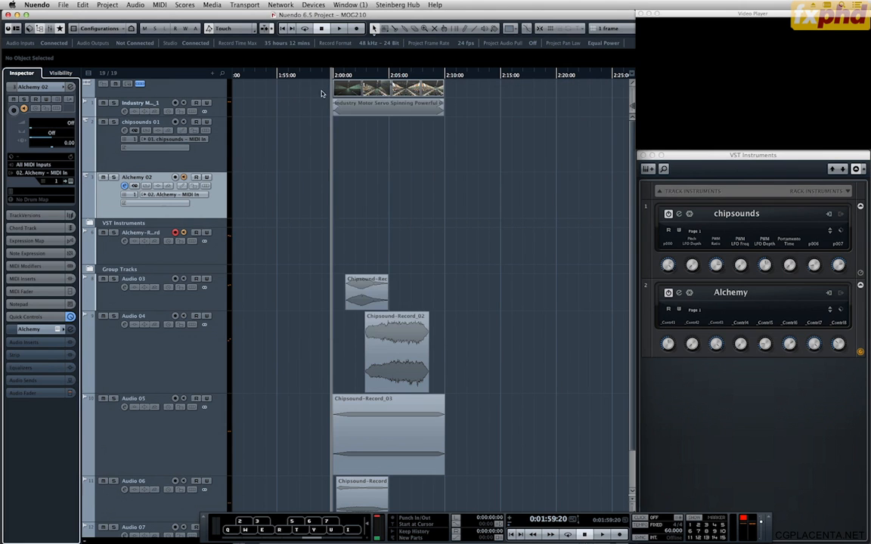
{"action": "scroll", "coordinate": [301, 199], "scroll_direction": "down", "scroll_amount": 3}
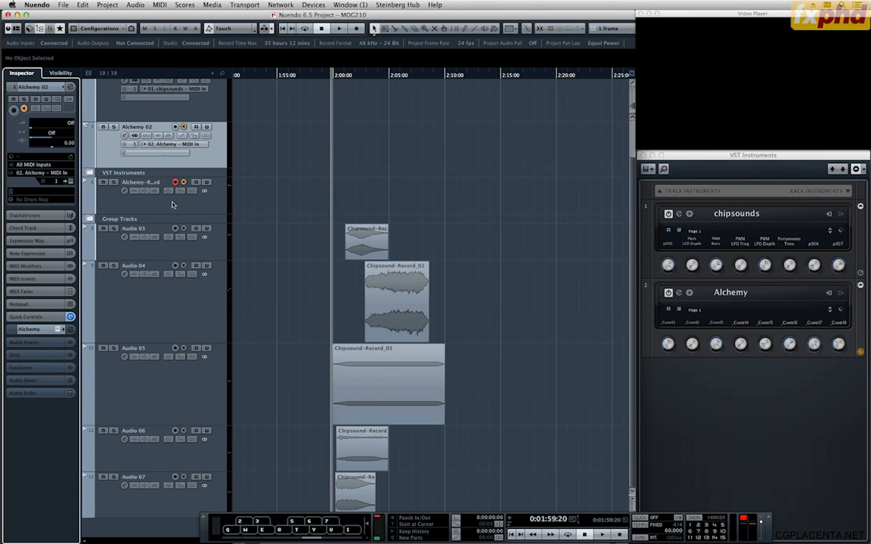
{"action": "left_click", "coordinate": [172, 205]}
{"action": "left_click", "coordinate": [28, 173]}
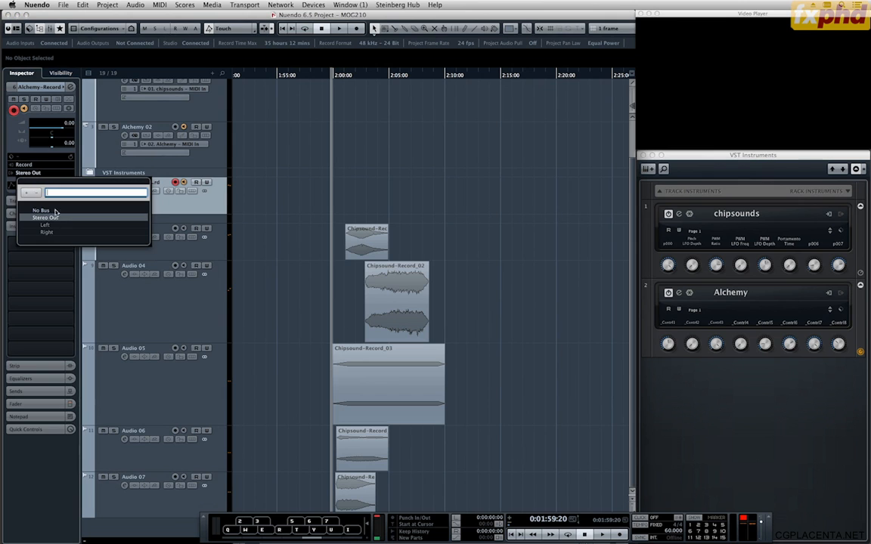
{"action": "left_click", "coordinate": [26, 149]}
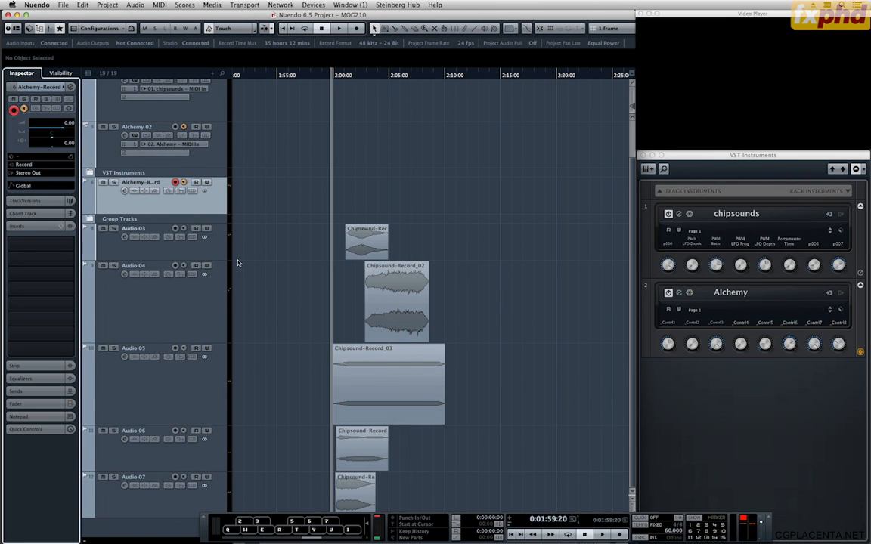
Expand the VST Instruments folder, route the Alchemy instrument channel's output to the Record group, and collapse the folder again.
{"action": "scroll", "coordinate": [237, 263], "scroll_direction": "up", "scroll_amount": 3}
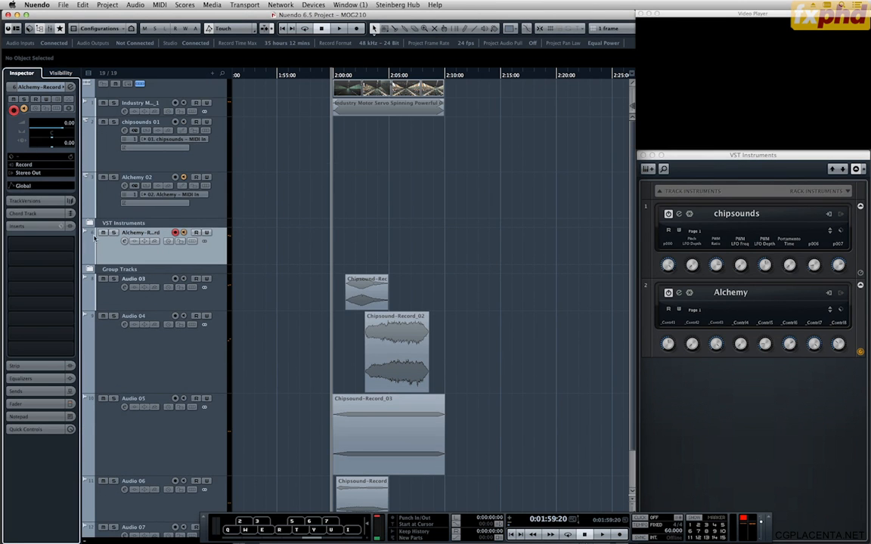
{"action": "left_click", "coordinate": [90, 225]}
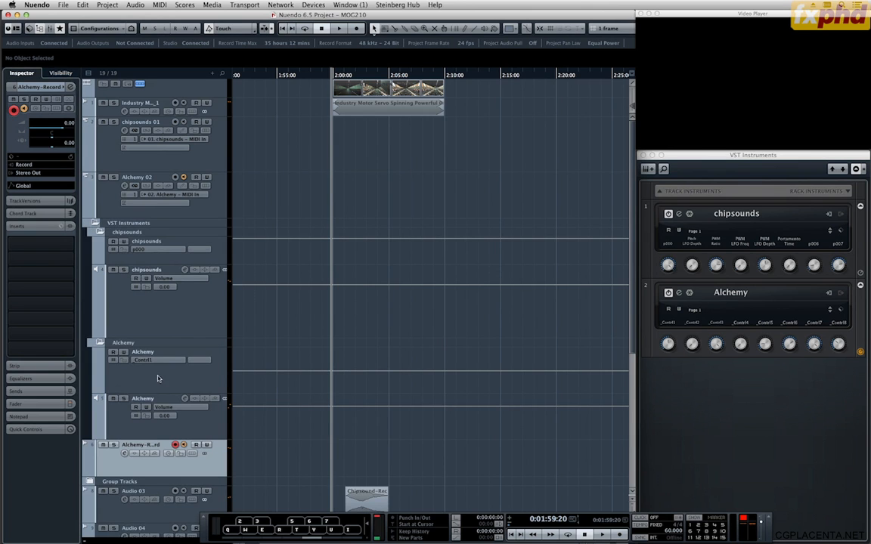
{"action": "left_click", "coordinate": [201, 430]}
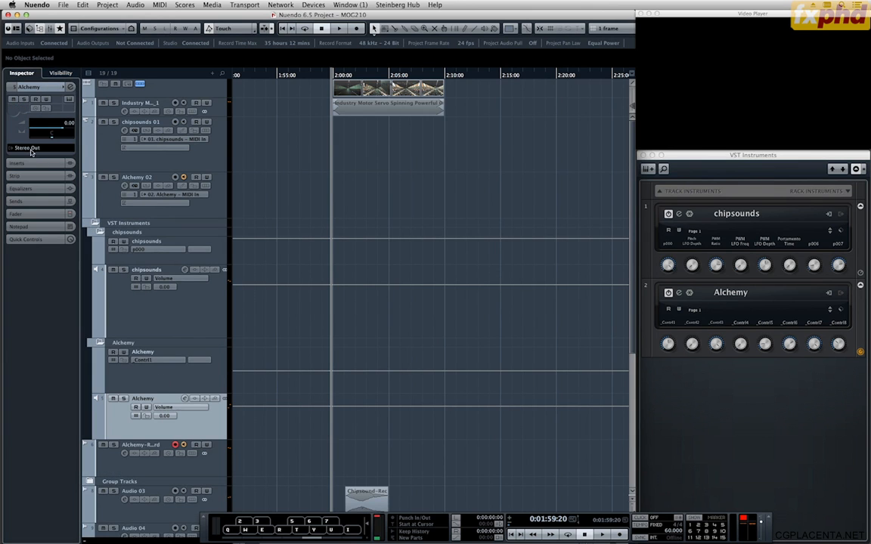
{"action": "left_click", "coordinate": [29, 149]}
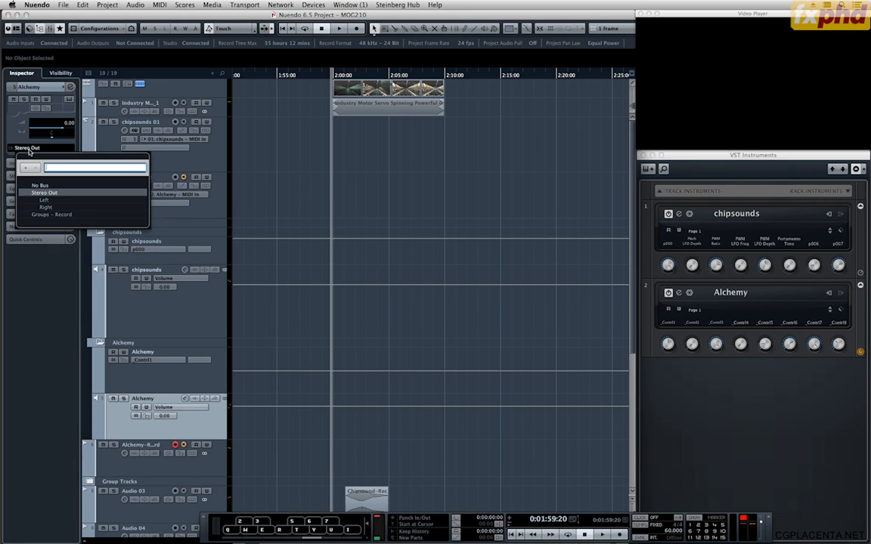
{"action": "left_click", "coordinate": [49, 216]}
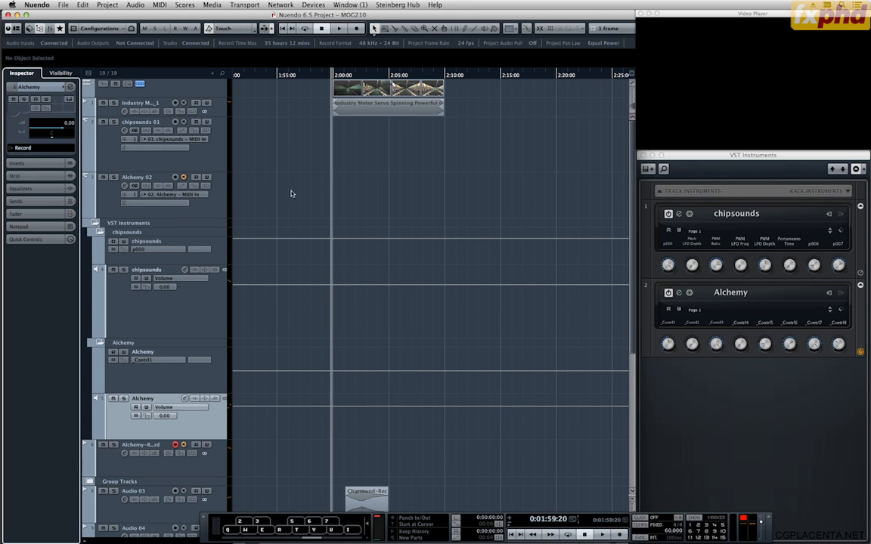
{"action": "left_click", "coordinate": [94, 224]}
Test Alchemy's signal with a few notes and record a take on the Alchemy-Record track starting at 0:01:58:19.
{"action": "left_click_drag", "start_coordinate": [319, 75], "coordinate": [314, 76]}
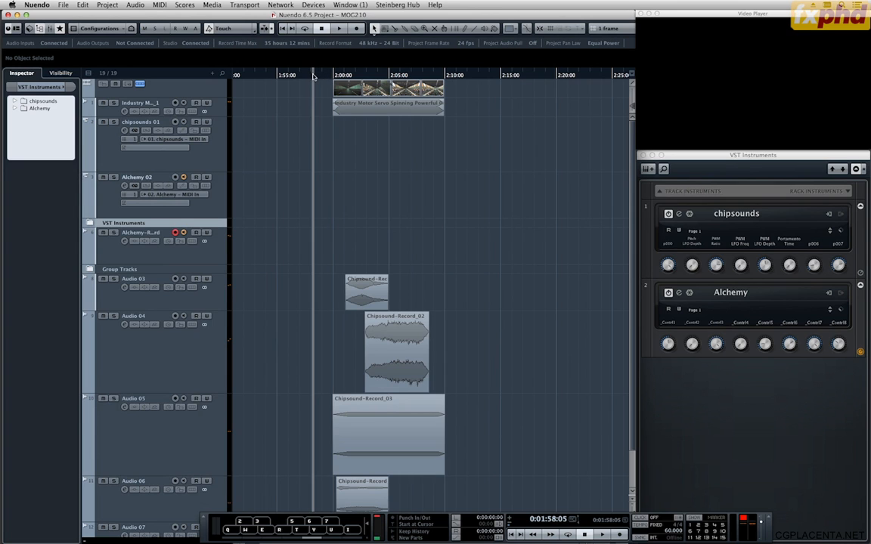
{"action": "key", "text": "q"}
{"action": "key", "text": "q"}
{"action": "left_click_drag", "start_coordinate": [317, 75], "coordinate": [319, 75]}
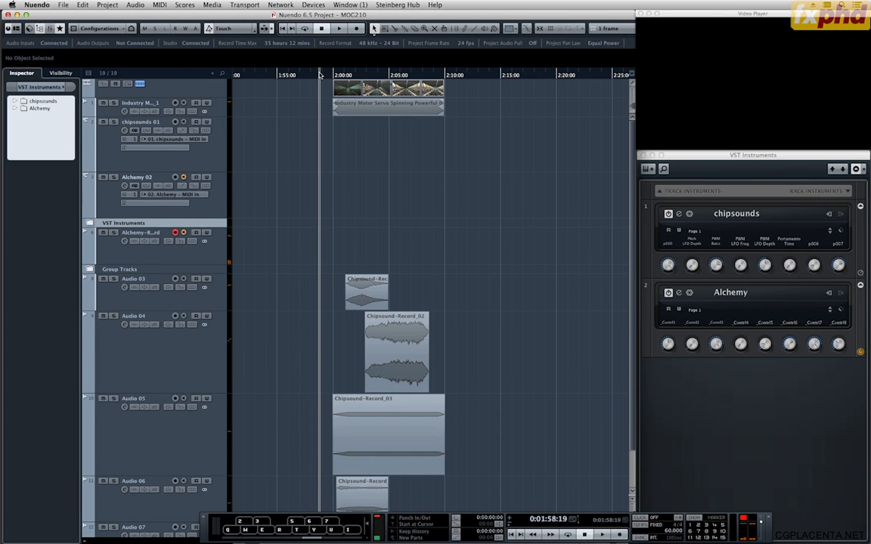
{"action": "key", "text": "KP_Multiply"}
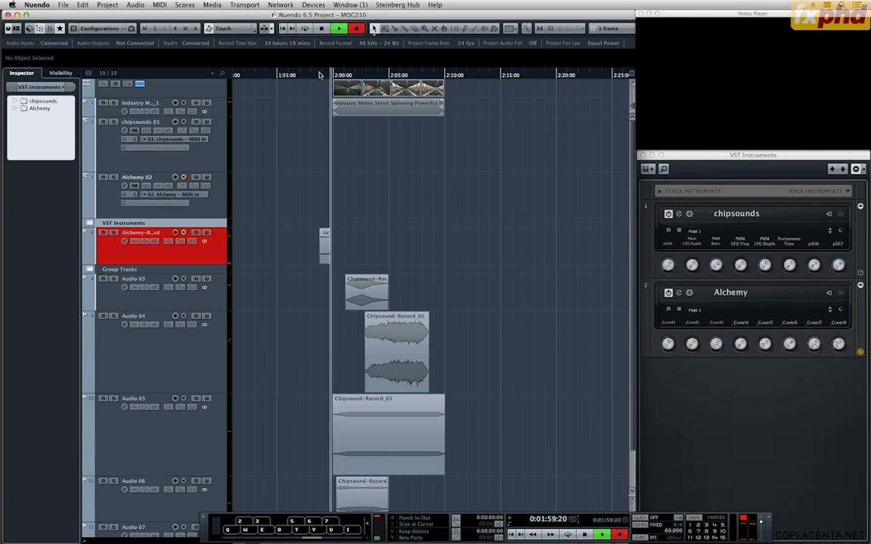
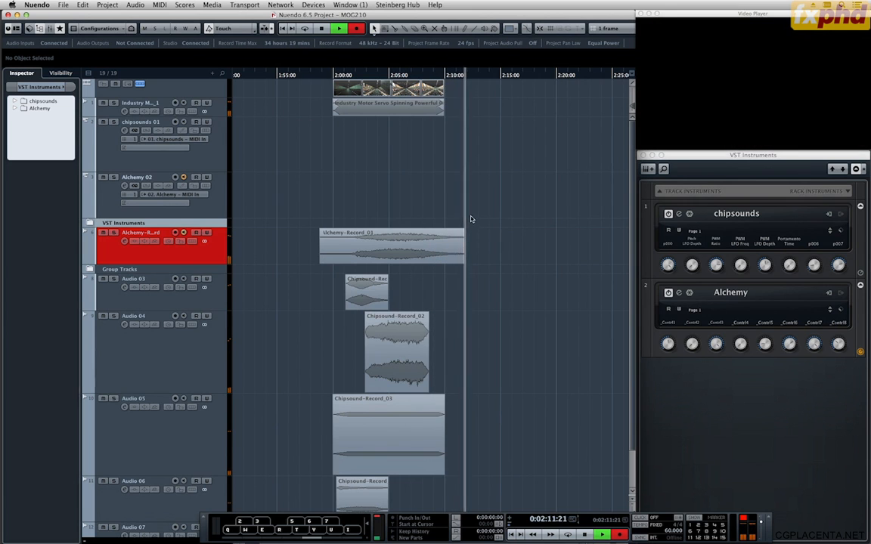
Stop the recording and move the new Alchemy-Record_01 take onto a new audio track directly below Audio 07.
{"action": "key", "text": "space"}
{"action": "scroll", "coordinate": [477, 223], "scroll_direction": "down", "scroll_amount": 2}
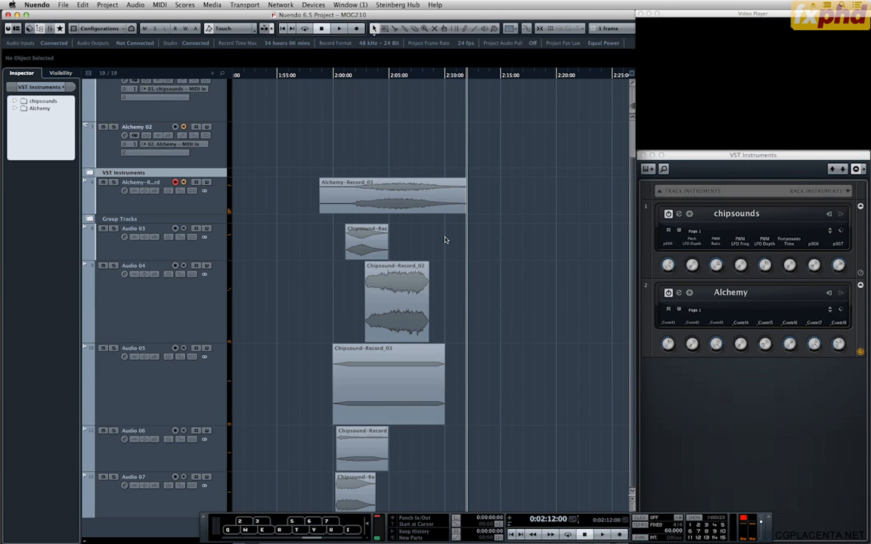
{"action": "left_click", "coordinate": [421, 195]}
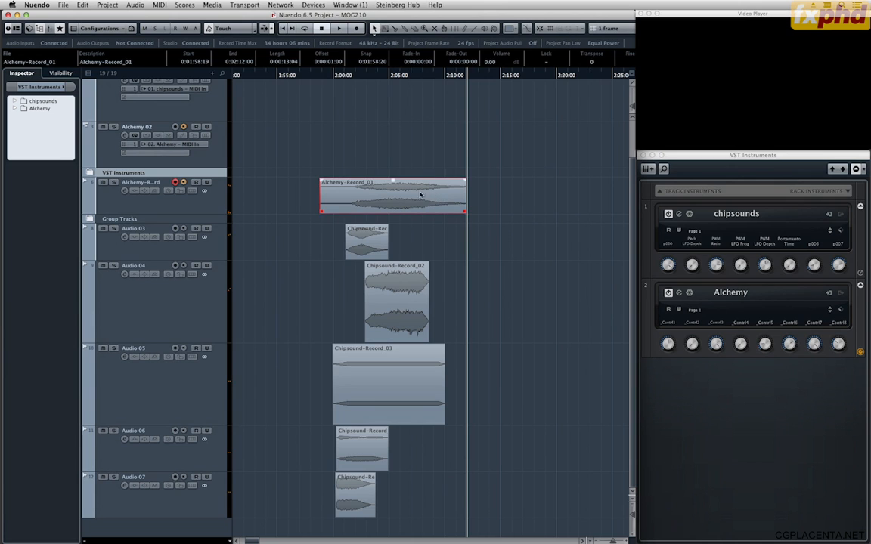
{"action": "left_click_drag", "start_coordinate": [424, 195], "coordinate": [452, 524]}
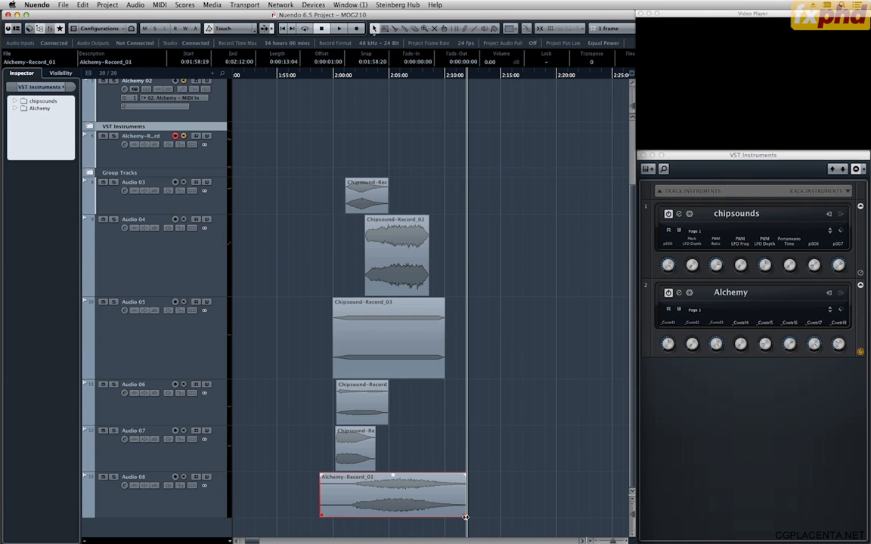
Try a few other Alchemy notes with the virtual keyboard and delete the Alchemy-Record_01 take from Audio 08.
{"action": "key", "text": "F2"}
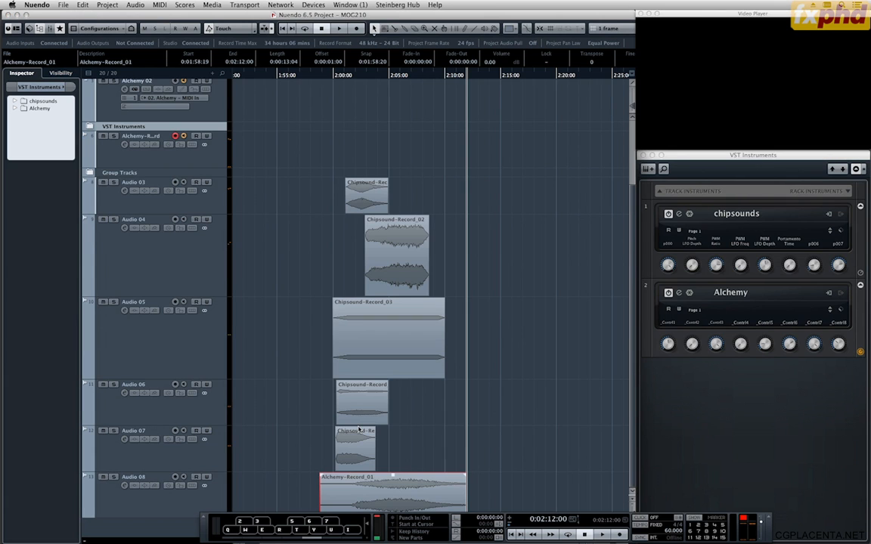
{"action": "key", "text": "q"}
{"action": "key", "text": "r"}
{"action": "key", "text": "u"}
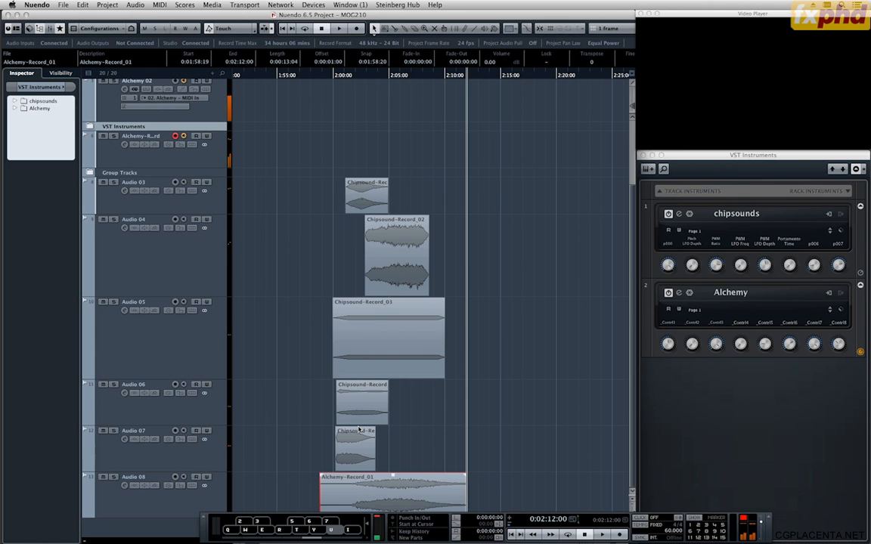
{"action": "key", "text": "q"}
{"action": "key", "text": "Delete"}
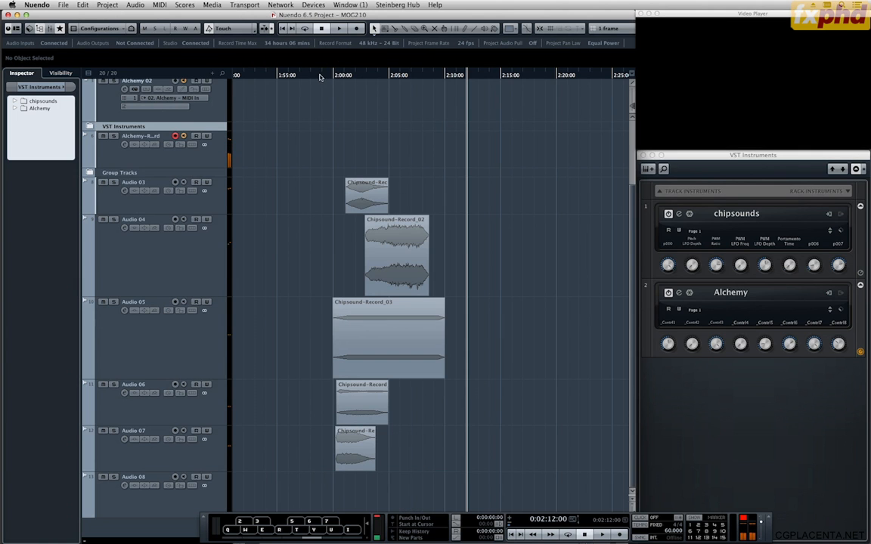
Try recording another Alchemy take starting at 0:01:59:19, and discard it.
{"action": "mouse_move", "coordinate": [320, 76]}
{"action": "left_mouse_down"}
{"action": "mouse_move", "coordinate": [347, 78]}
{"action": "mouse_move", "coordinate": [333, 79]}
{"action": "left_mouse_up"}
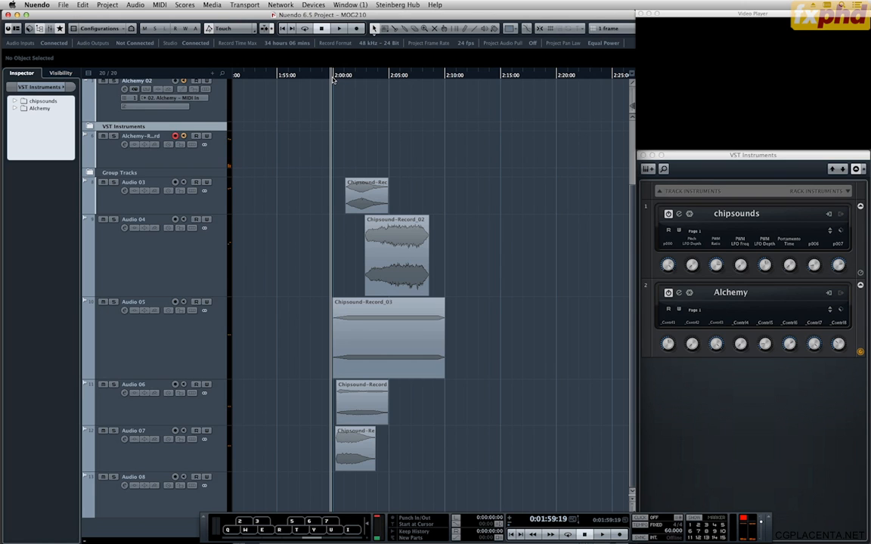
{"action": "key", "text": "KP_Multiply"}
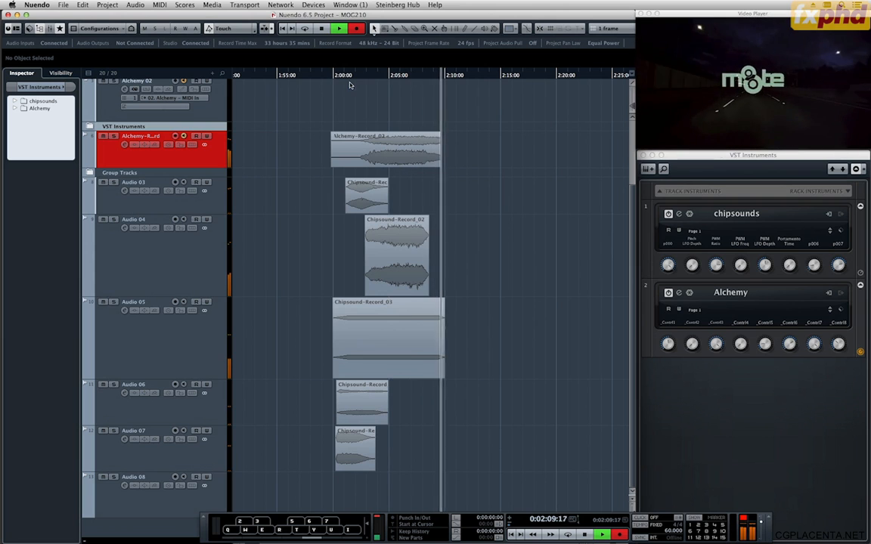
{"action": "key", "text": "space"}
{"action": "key", "text": "Delete"}
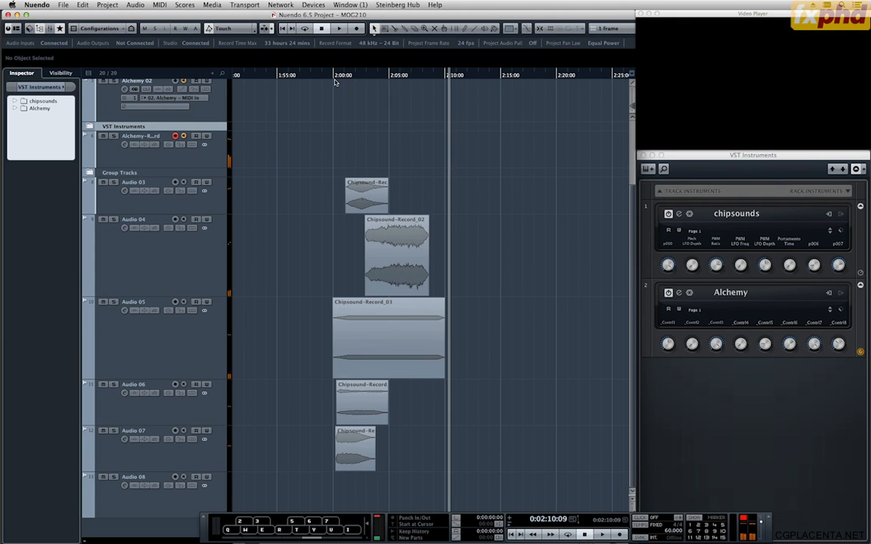
Hide the transport panel and undo back through the discarded second take to restore Alchemy-Record_01 on Audio 08.
{"action": "key", "text": "F2"}
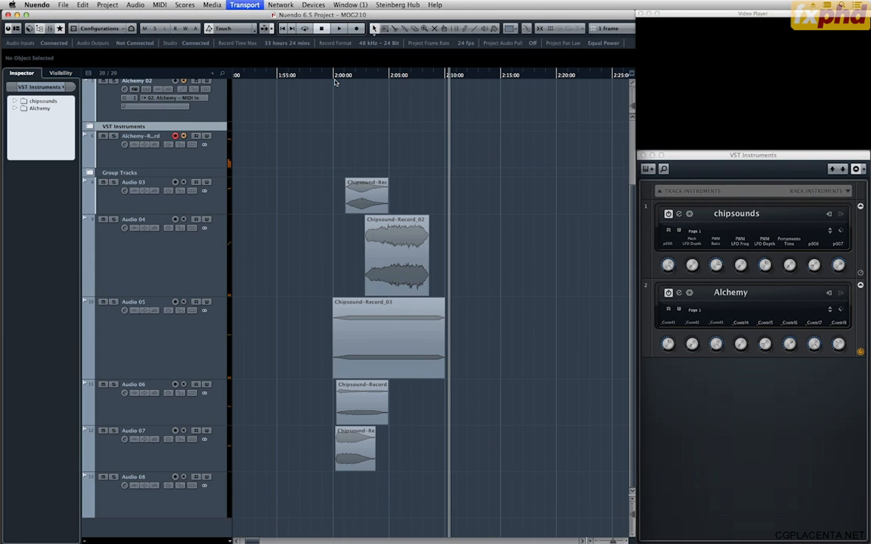
{"action": "key", "text": "ctrl+z"}
{"action": "key", "text": "ctrl+z"}
{"action": "key", "text": "ctrl+z"}
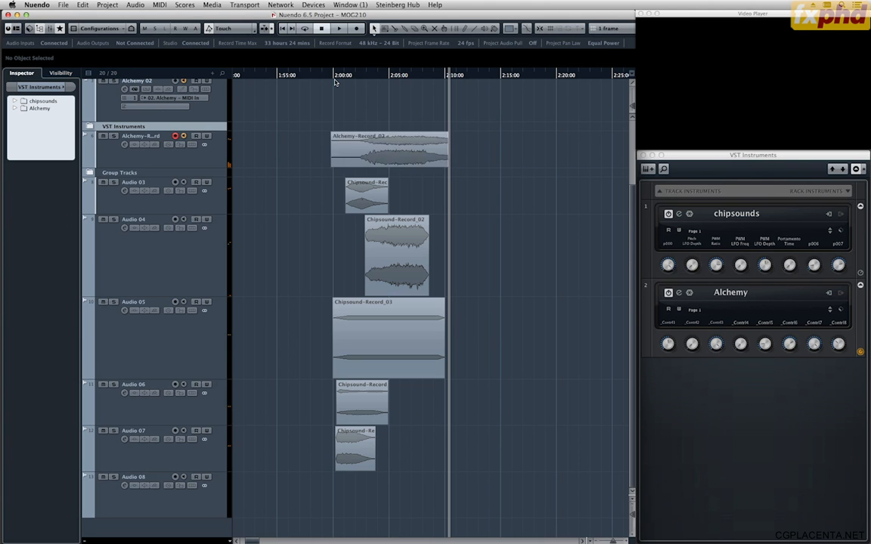
Split the Alchemy-Record_01 event on Audio 08 at 0:02:01:12 and delete the part before the cut.
{"action": "left_click", "coordinate": [340, 76]}
{"action": "key", "text": "space"}
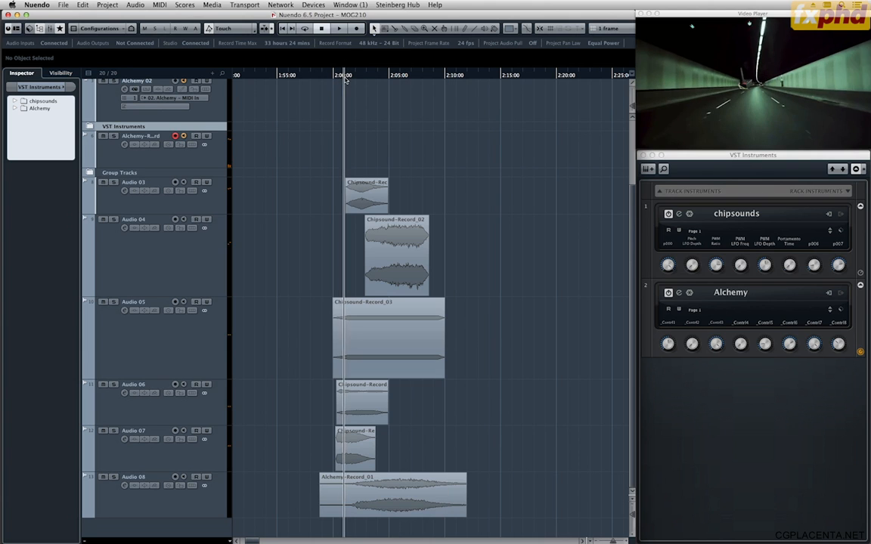
{"action": "left_click", "coordinate": [350, 498], "text": "alt"}
{"action": "left_click", "coordinate": [346, 494]}
{"action": "key", "text": "Delete"}
{"action": "left_click", "coordinate": [438, 493]}
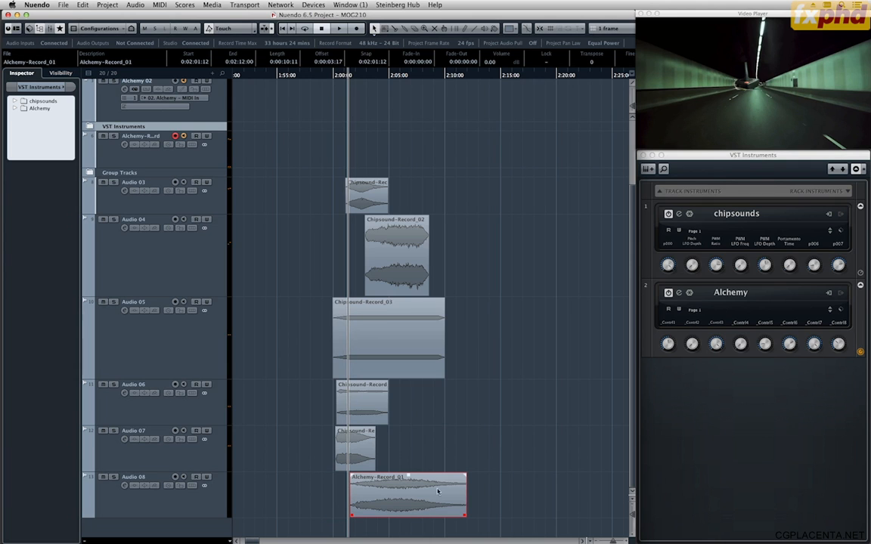
Shorten the Alchemy-Record_01 event to end at 0:02:10:16 and give it a 0:00:02:05 fade-out with an S-shaped curve.
{"action": "left_click_drag", "start_coordinate": [466, 516], "coordinate": [451, 516]}
{"action": "left_click_drag", "start_coordinate": [450, 476], "coordinate": [427, 477]}
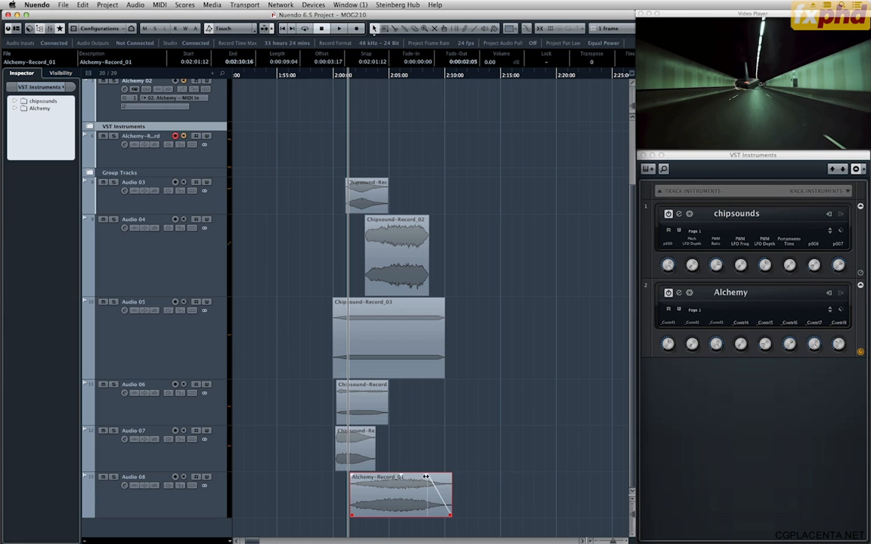
{"action": "double_click", "coordinate": [448, 486]}
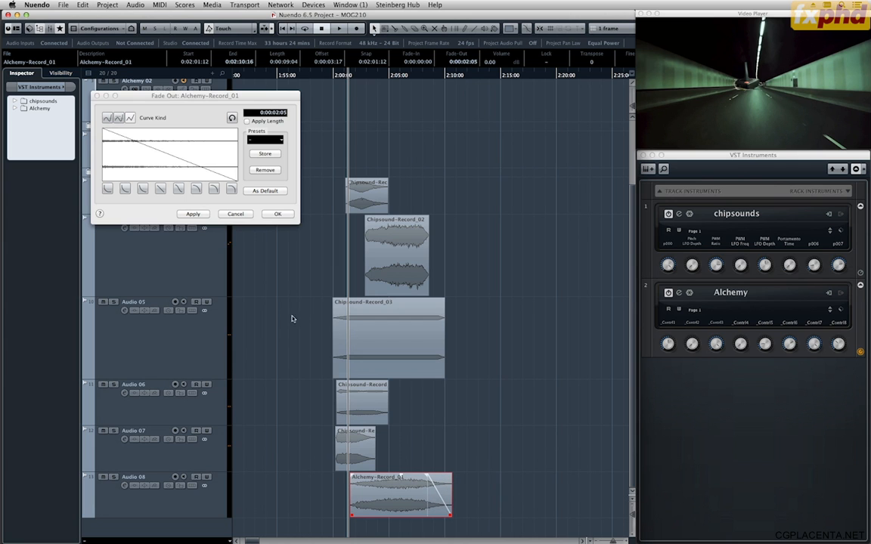
{"action": "left_click", "coordinate": [181, 189]}
{"action": "left_click", "coordinate": [273, 214]}
Audition the ending from about 0:02:07, trim Alchemy-Record_01 to end at 0:02:09:06, and play the ending again.
{"action": "left_click", "coordinate": [416, 85]}
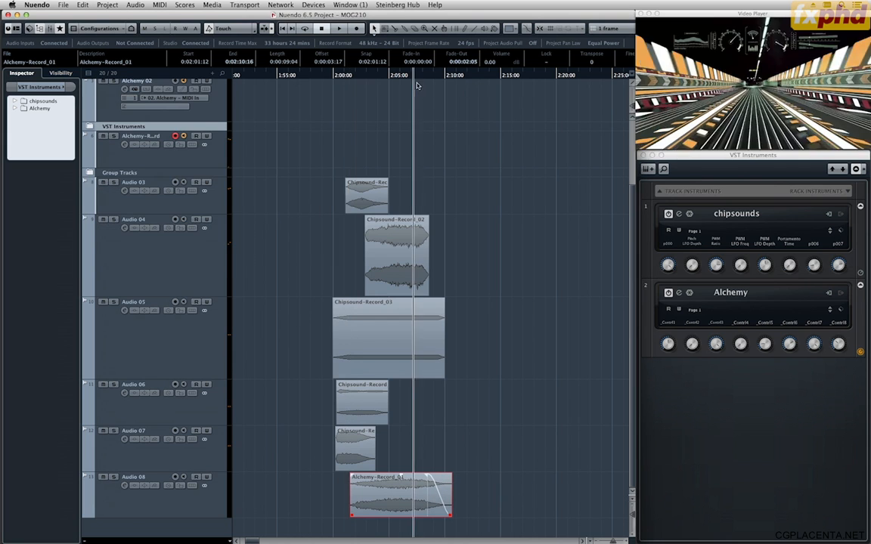
{"action": "key", "text": "space"}
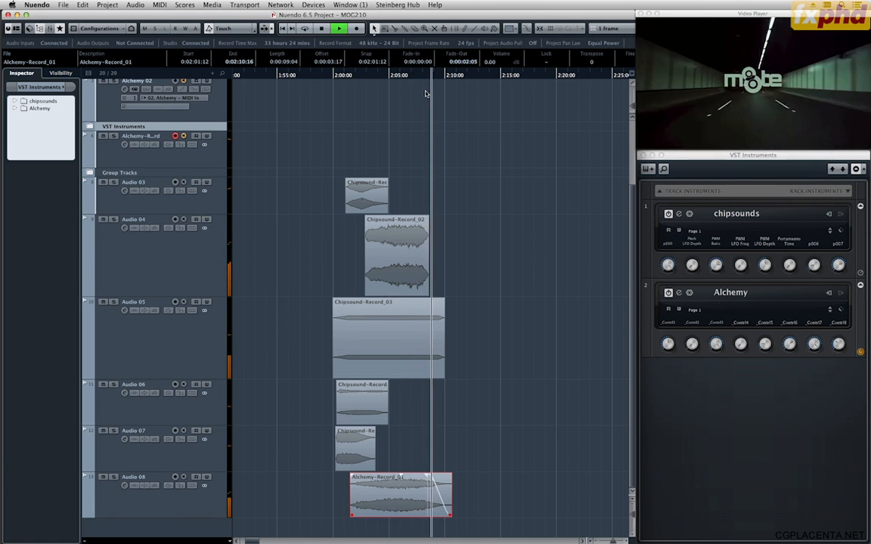
{"action": "key", "text": "space"}
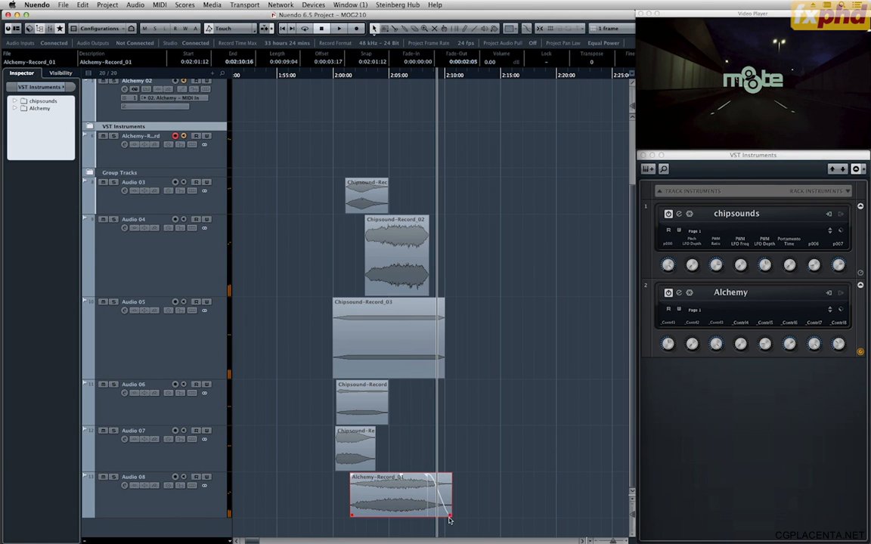
{"action": "mouse_move", "coordinate": [444, 511]}
{"action": "left_mouse_down"}
{"action": "mouse_move", "coordinate": [447, 522]}
{"action": "mouse_move", "coordinate": [454, 517]}
{"action": "mouse_move", "coordinate": [435, 517]}
{"action": "left_mouse_up"}
{"action": "left_click", "coordinate": [411, 76]}
{"action": "key", "text": "space"}
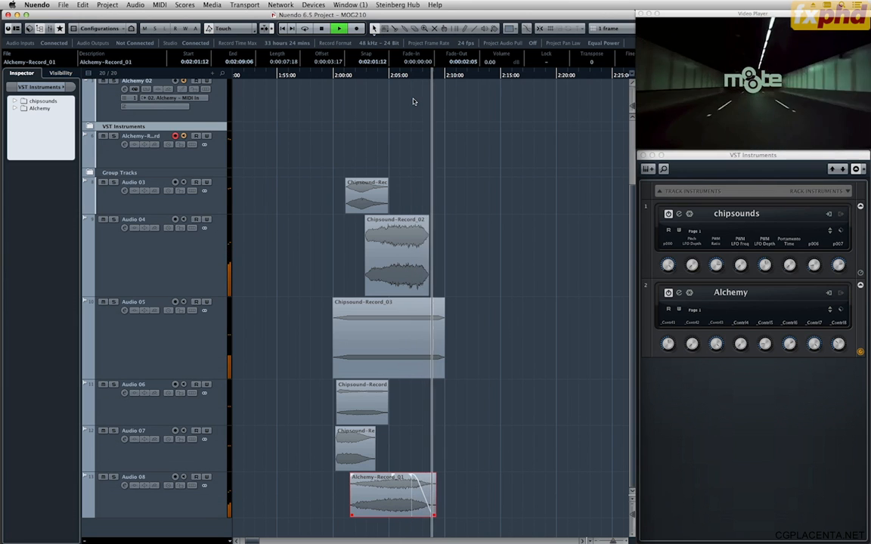
{"action": "key", "text": "space"}
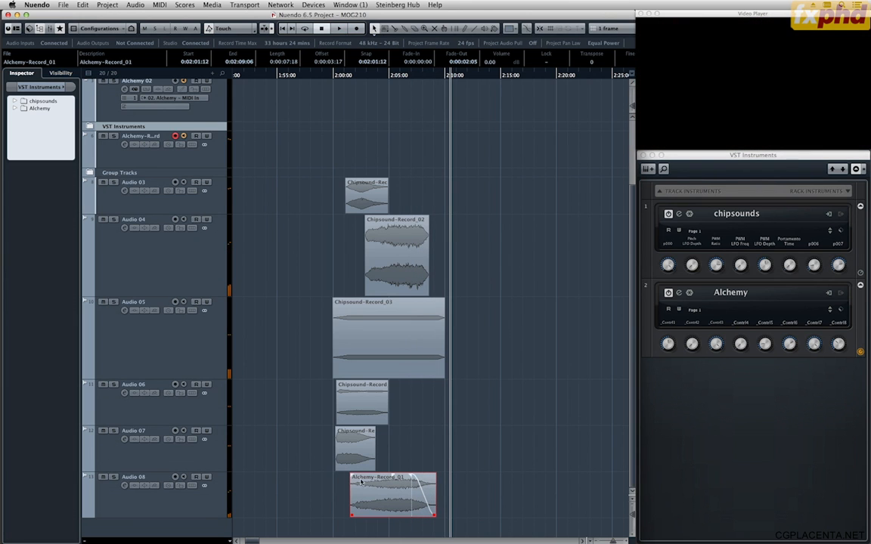
Add a 0:00:01:05 fade-in to Alchemy-Record_01 and play the layers from just after 0:02:00 to check it.
{"action": "mouse_move", "coordinate": [352, 477]}
{"action": "left_mouse_down"}
{"action": "mouse_move", "coordinate": [363, 479]}
{"action": "mouse_move", "coordinate": [356, 480]}
{"action": "left_mouse_up"}
{"action": "left_click", "coordinate": [337, 78]}
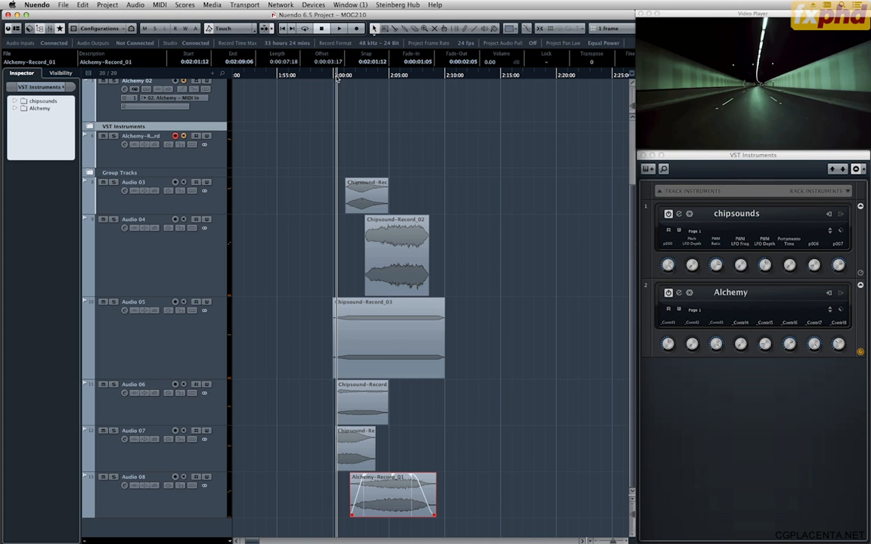
{"action": "key", "text": "space"}
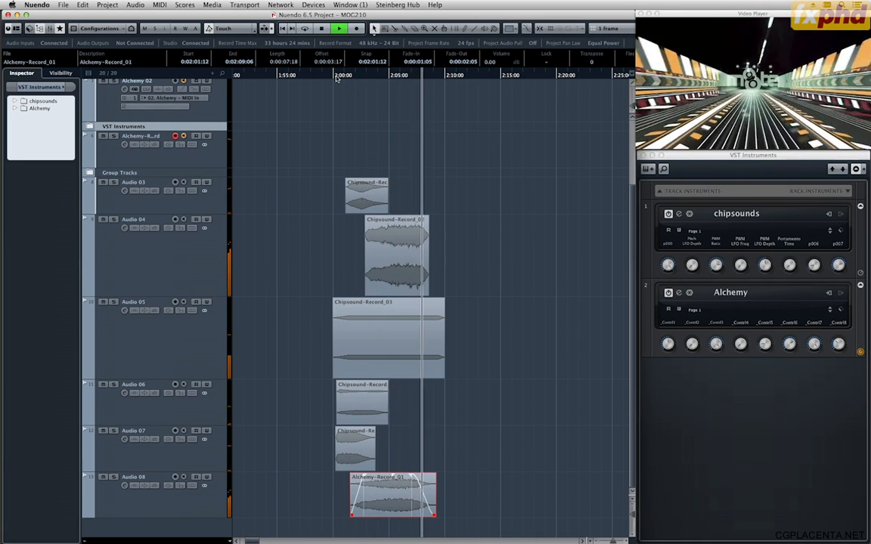
{"action": "key", "text": "space"}
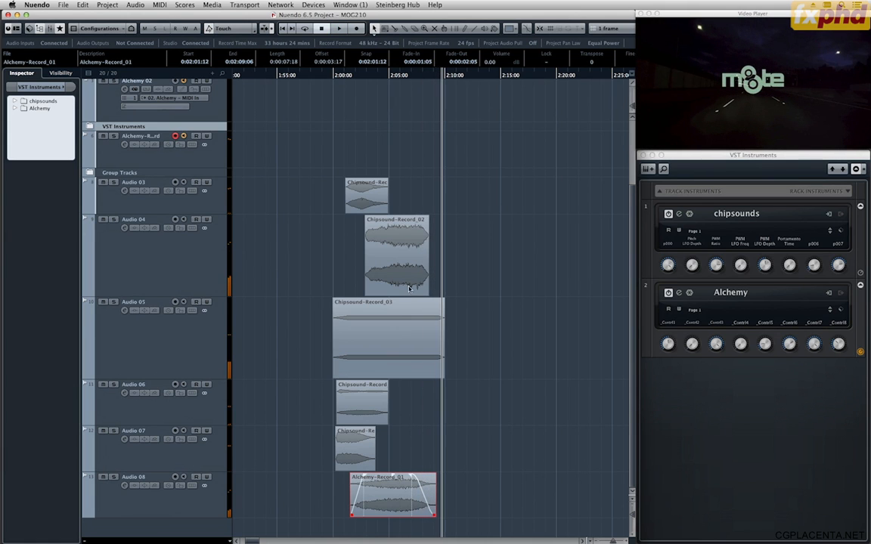
Select Chipsound-Record_02 on Audio 04, play the full mix against the video, and return the playhead to 0:02:00:00.
{"action": "left_click", "coordinate": [395, 230]}
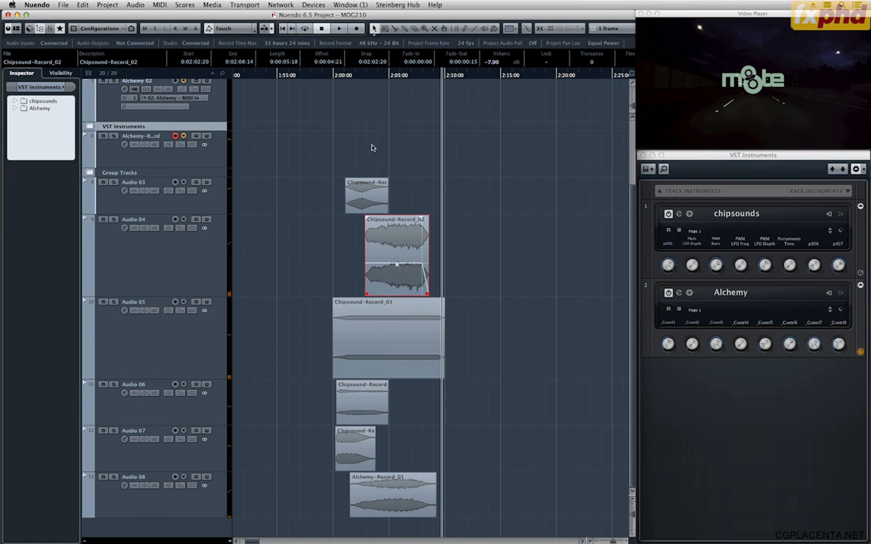
{"action": "left_click", "coordinate": [325, 75]}
{"action": "key", "text": "space"}
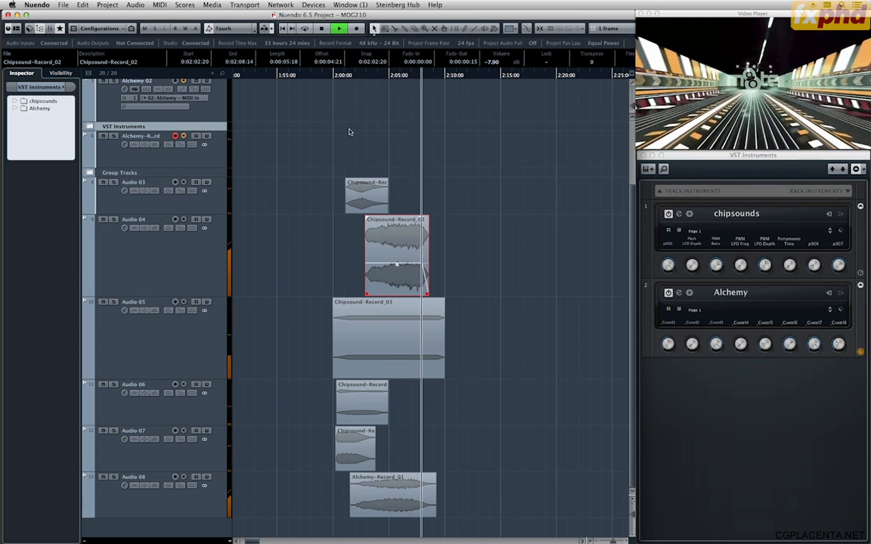
{"action": "left_click", "coordinate": [403, 120]}
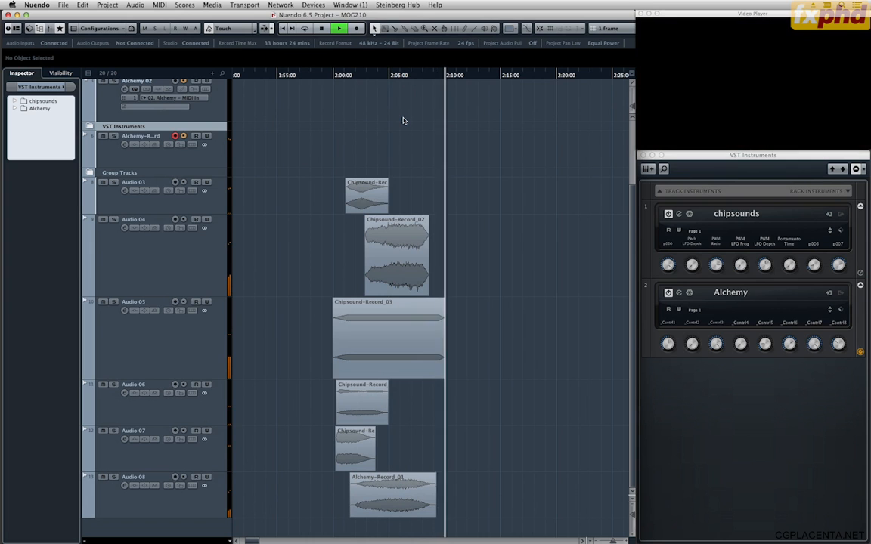
{"action": "key", "text": "space"}
{"action": "left_click_drag", "start_coordinate": [363, 77], "coordinate": [333, 85]}
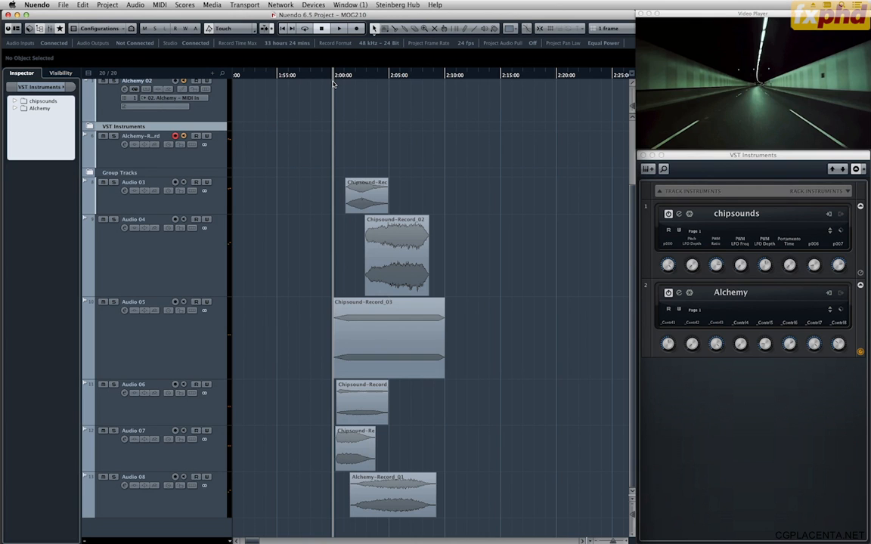
{"action": "left_click_drag", "start_coordinate": [334, 85], "coordinate": [333, 83]}
Open the Alchemy instrument's preset browser, search for "hit" and load the Final Hit preset.
{"action": "scroll", "coordinate": [497, 271], "scroll_direction": "up", "scroll_amount": 5}
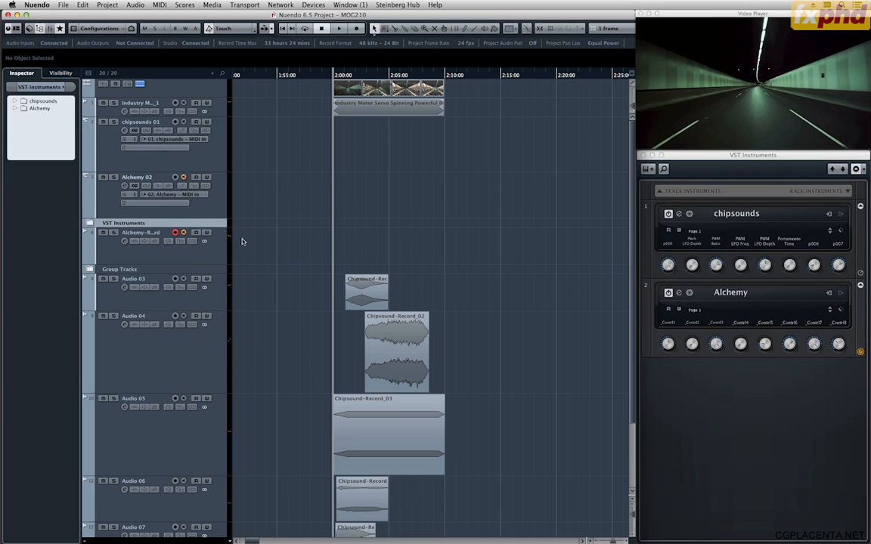
{"action": "left_click", "coordinate": [679, 293]}
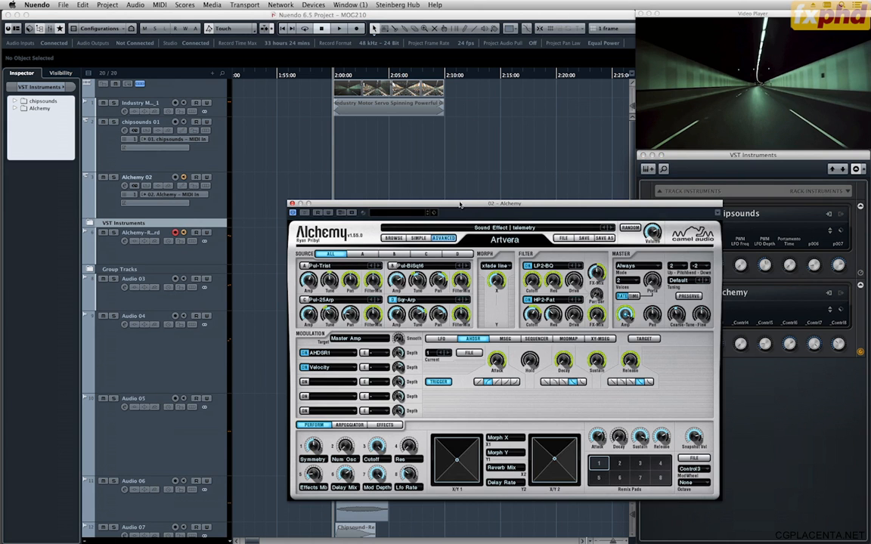
{"action": "left_click", "coordinate": [393, 238]}
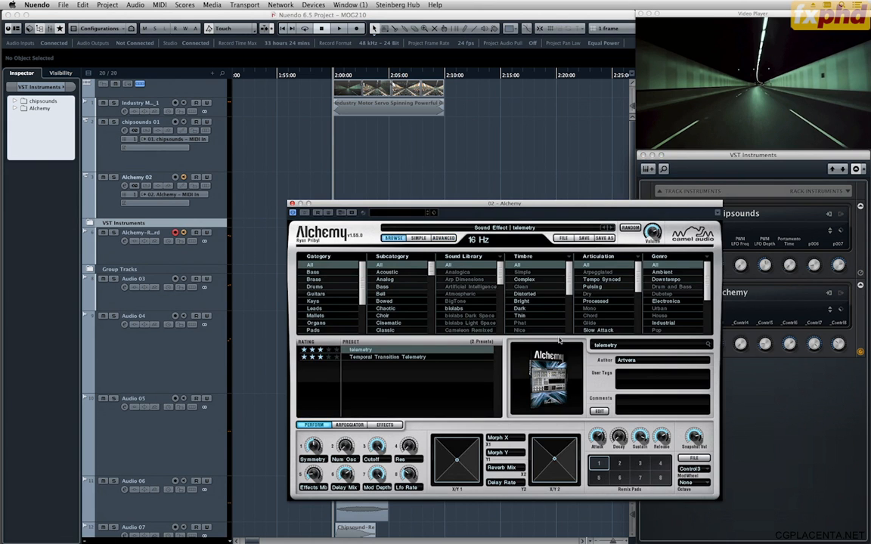
{"action": "double_click", "coordinate": [605, 345]}
{"action": "type", "text": "hit"}
{"action": "key", "text": "Return"}
{"action": "scroll", "coordinate": [467, 365], "scroll_direction": "down", "scroll_amount": 5}
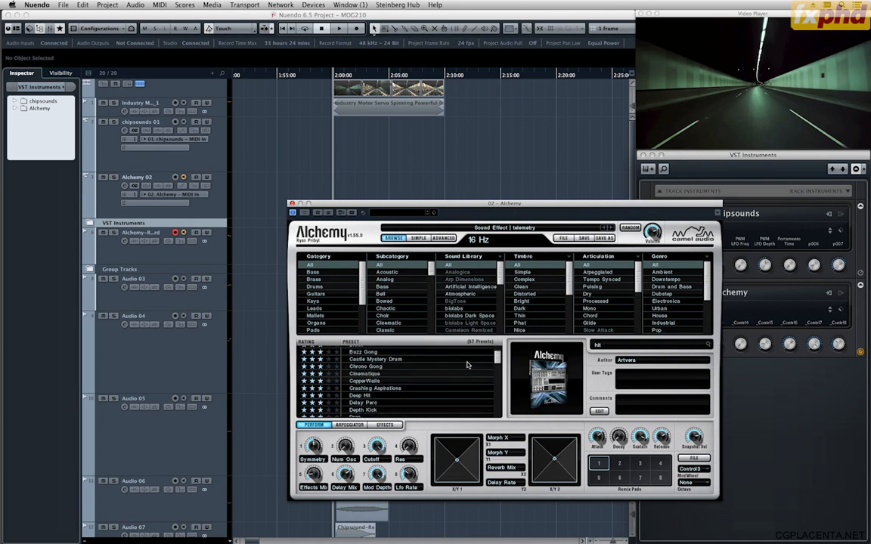
{"action": "left_click", "coordinate": [433, 403]}
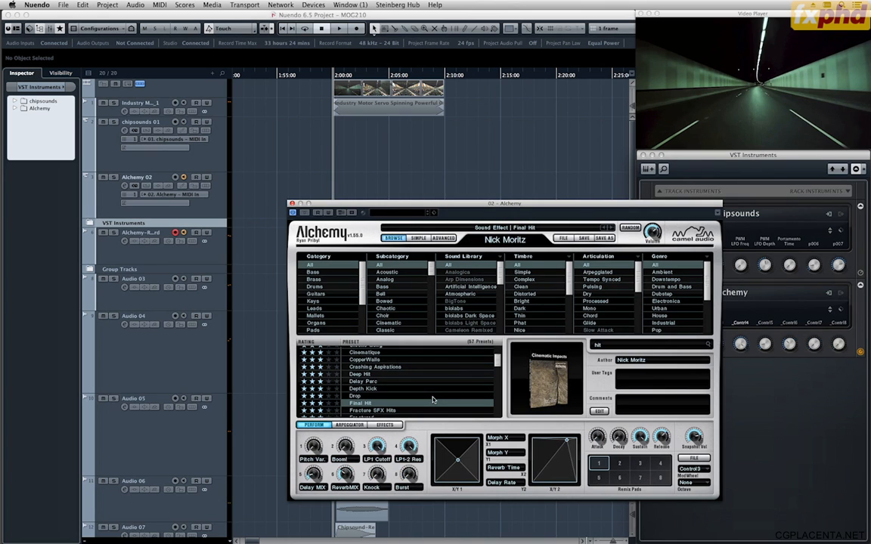
Record the Final Hit sound onto the Alchemy record track from about 0:01:55:20 to 0:02:04:13, and close the Alchemy window.
{"action": "key", "text": "F2"}
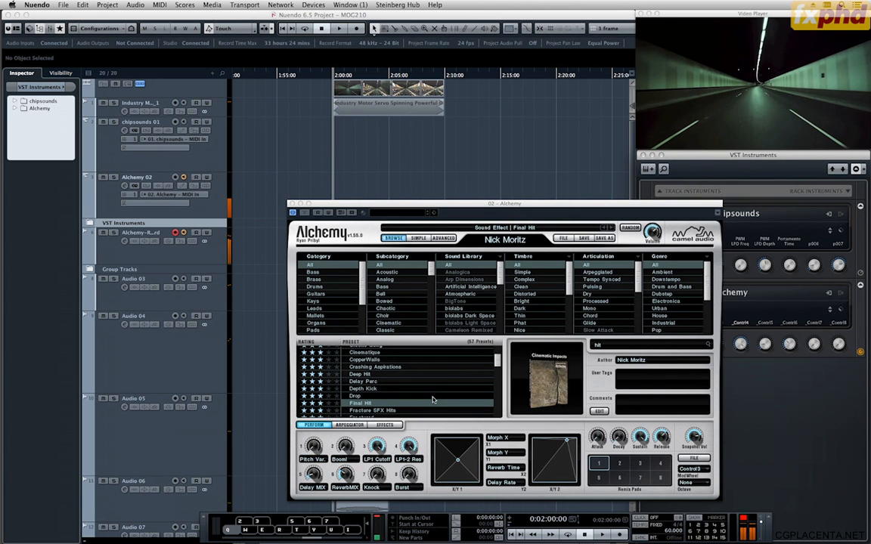
{"action": "scroll", "coordinate": [433, 400], "scroll_direction": "down", "scroll_amount": 1}
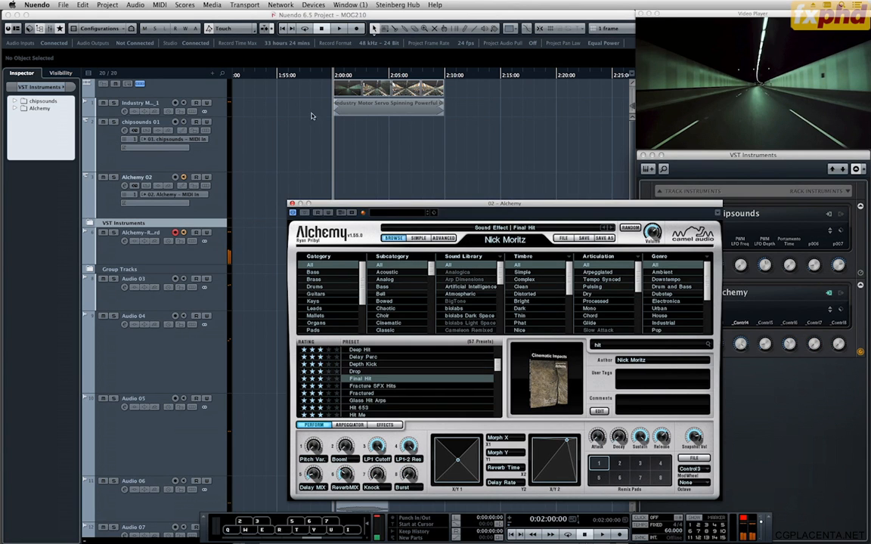
{"action": "left_click", "coordinate": [287, 76]}
{"action": "key", "text": "KP_Multiply"}
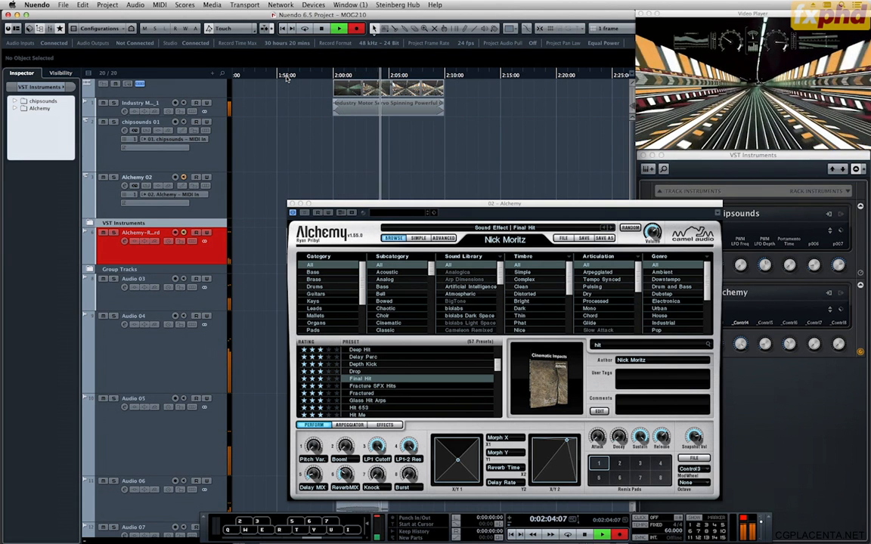
{"action": "key", "text": "space"}
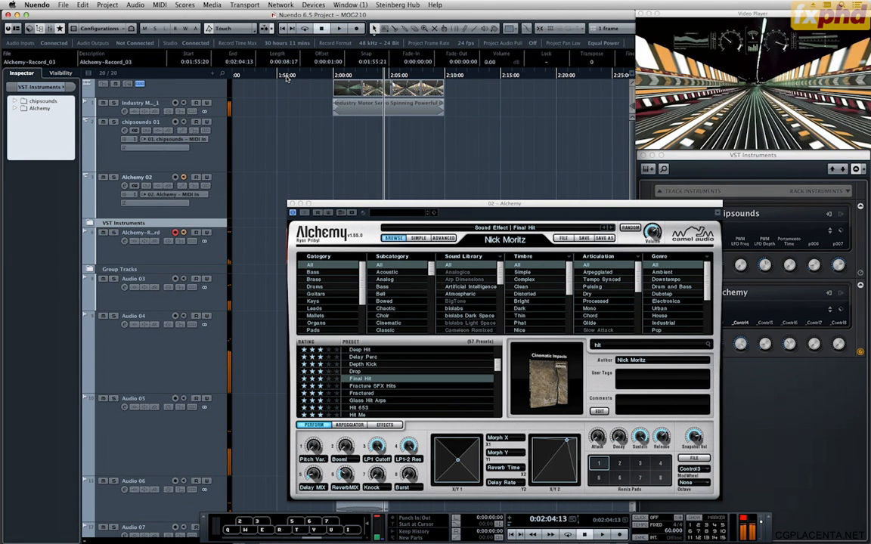
{"action": "left_click", "coordinate": [293, 203]}
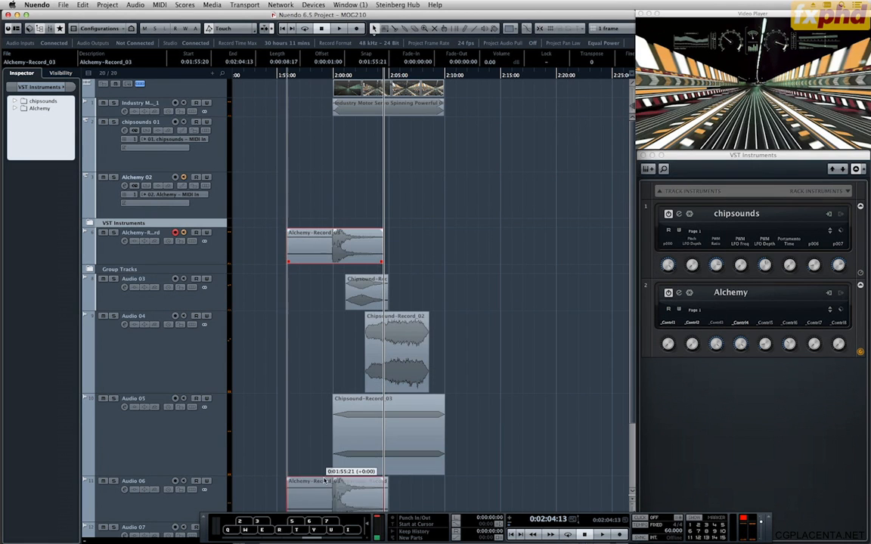
Move Alchemy-Record_03 to a new Audio 09 track below Audio 08 and trim its start to 0:01:59:14.
{"action": "left_click_drag", "start_coordinate": [294, 246], "coordinate": [295, 348]}
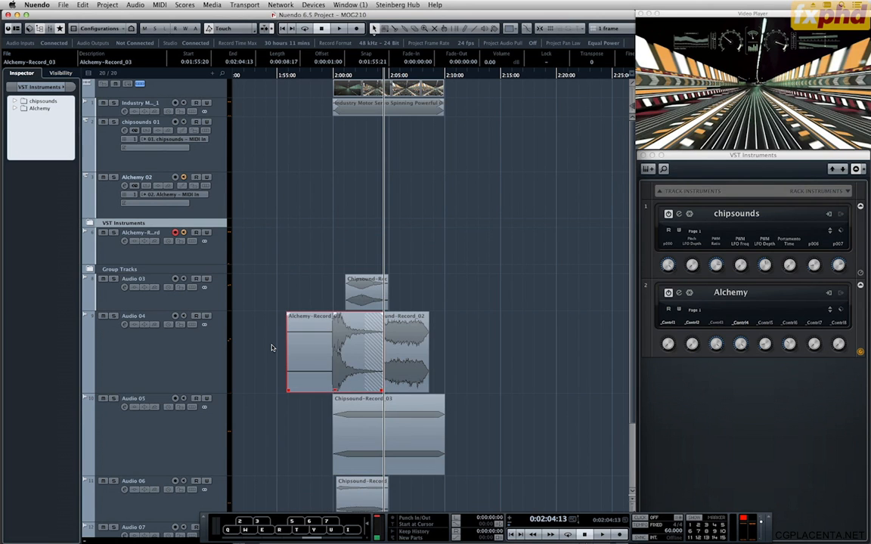
{"action": "scroll", "coordinate": [272, 347], "scroll_direction": "down", "scroll_amount": 3}
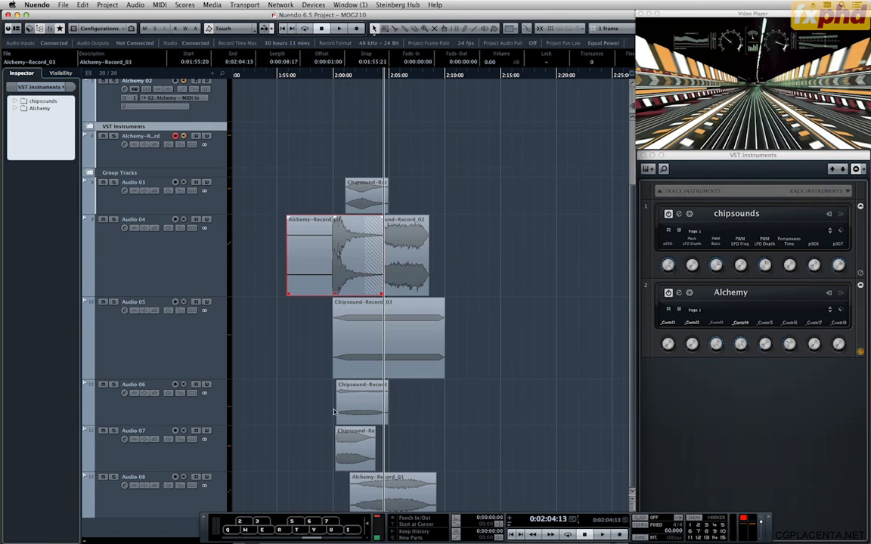
{"action": "left_click_drag", "start_coordinate": [337, 501], "coordinate": [335, 535]}
{"action": "key", "text": "F2"}
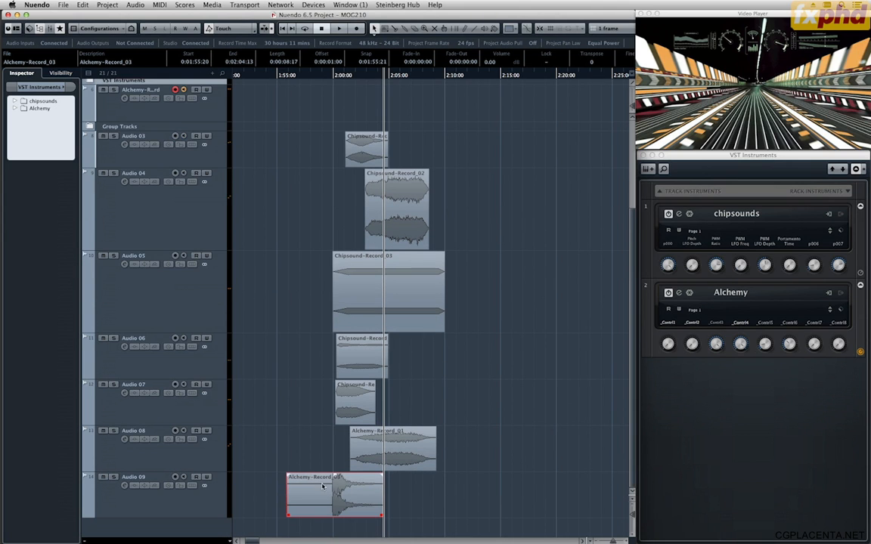
{"action": "left_click", "coordinate": [329, 497], "text": "alt"}
{"action": "key", "text": "Delete"}
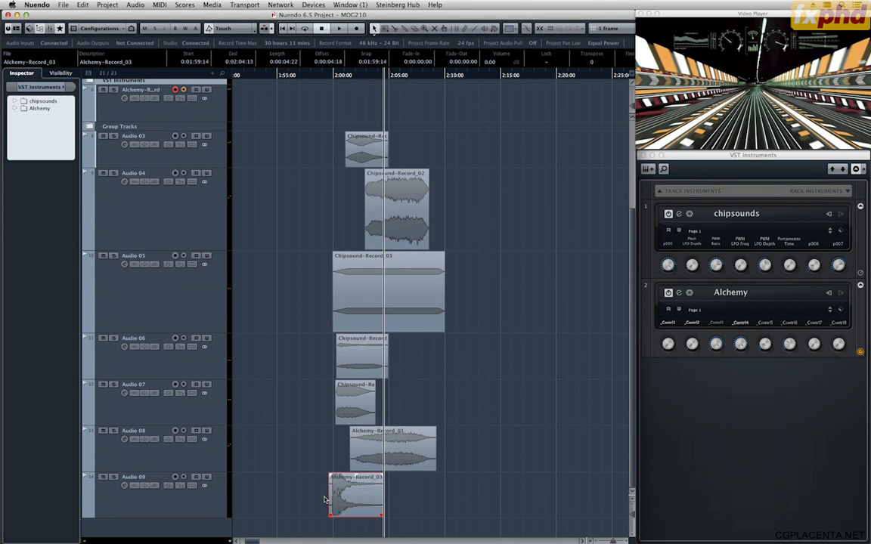
Play the layers from just before 0:02:00 to check how the recorded hit lines up with the video.
{"action": "left_click", "coordinate": [325, 78]}
{"action": "key", "text": "space"}
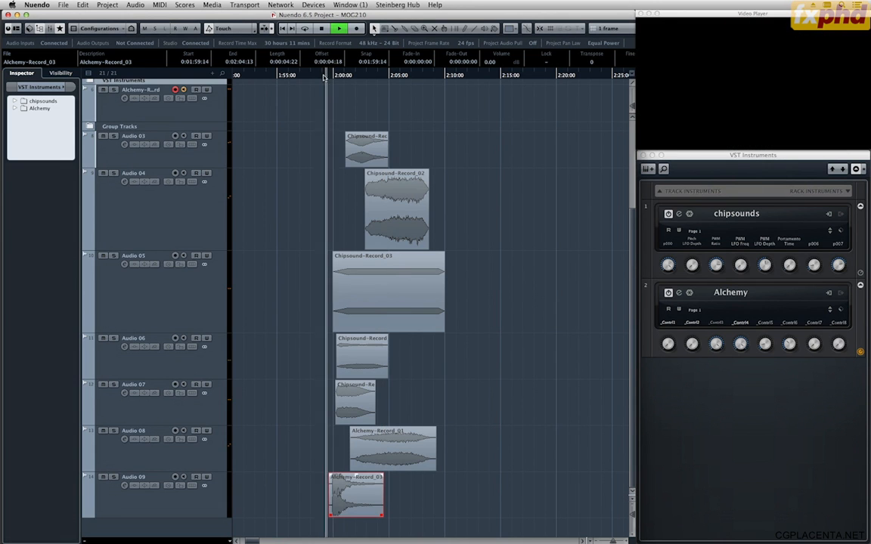
{"action": "key", "text": "space"}
{"action": "key", "text": "h"}
{"action": "key", "text": "h"}
{"action": "key", "text": "h"}
{"action": "key", "text": "h"}
{"action": "key", "text": "h"}
{"action": "key", "text": "h"}
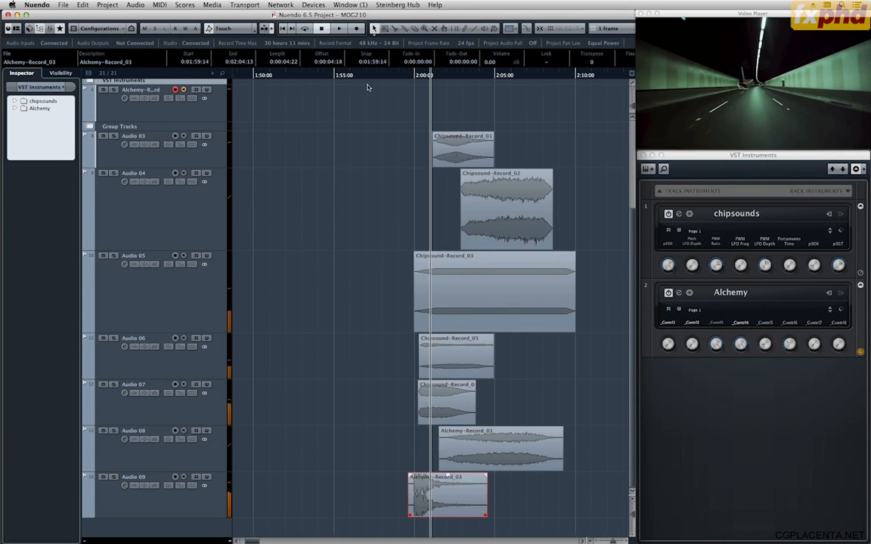
Shift Alchemy-Record_03 on Audio 09 one frame later, so it starts at 0:01:59:15.
{"action": "left_click_drag", "start_coordinate": [394, 76], "coordinate": [392, 78]}
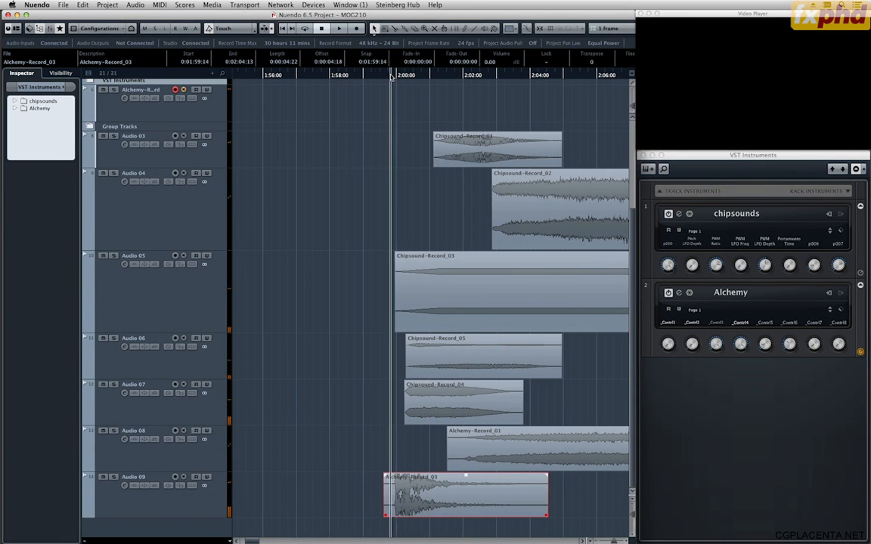
{"action": "key", "text": "h"}
{"action": "key", "text": "h"}
{"action": "key", "text": "h"}
{"action": "key", "text": "h"}
{"action": "key", "text": "h"}
{"action": "key", "text": "h"}
{"action": "key", "text": "h"}
{"action": "key", "text": "h"}
{"action": "key", "text": "h"}
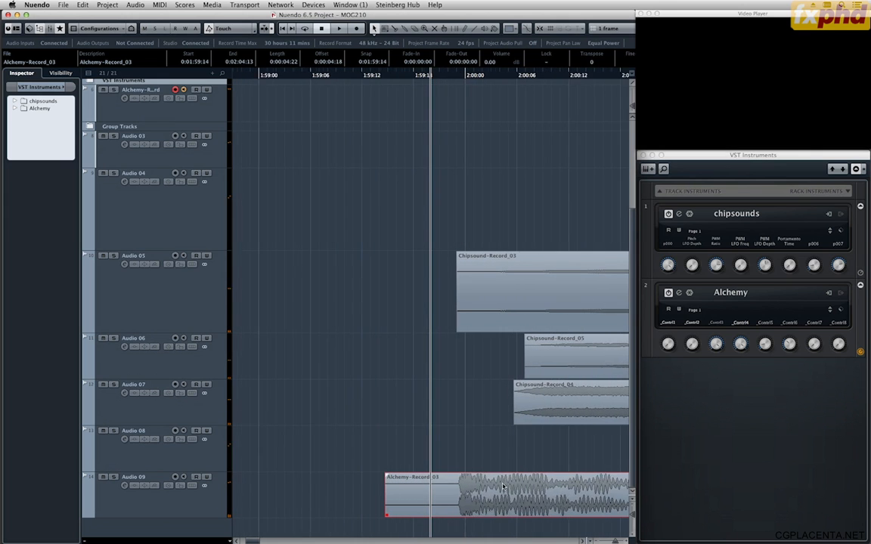
{"action": "left_click_drag", "start_coordinate": [501, 488], "coordinate": [503, 488]}
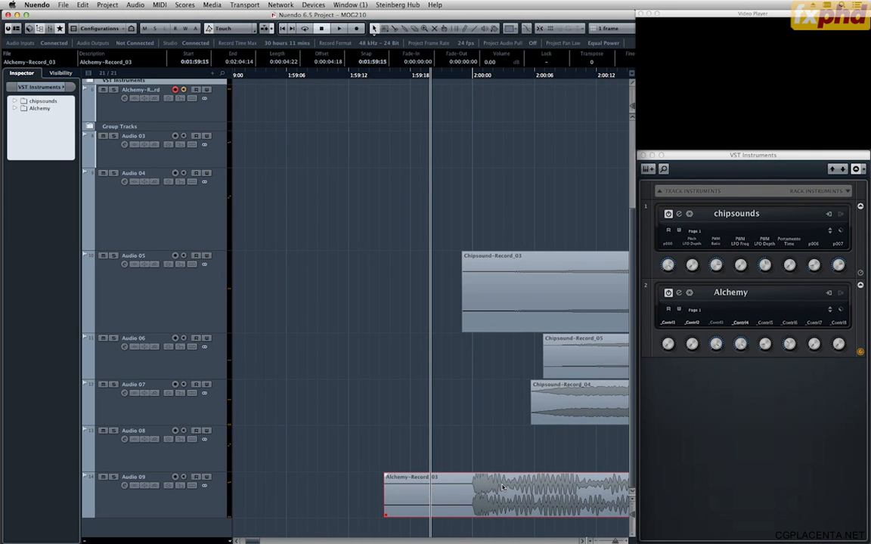
Play the mix across 0:02:00 to check the hit's new position against the video.
{"action": "key", "text": "space"}
{"action": "key", "text": "g"}
{"action": "key", "text": "g"}
{"action": "key", "text": "g"}
{"action": "key", "text": "g"}
{"action": "key", "text": "g"}
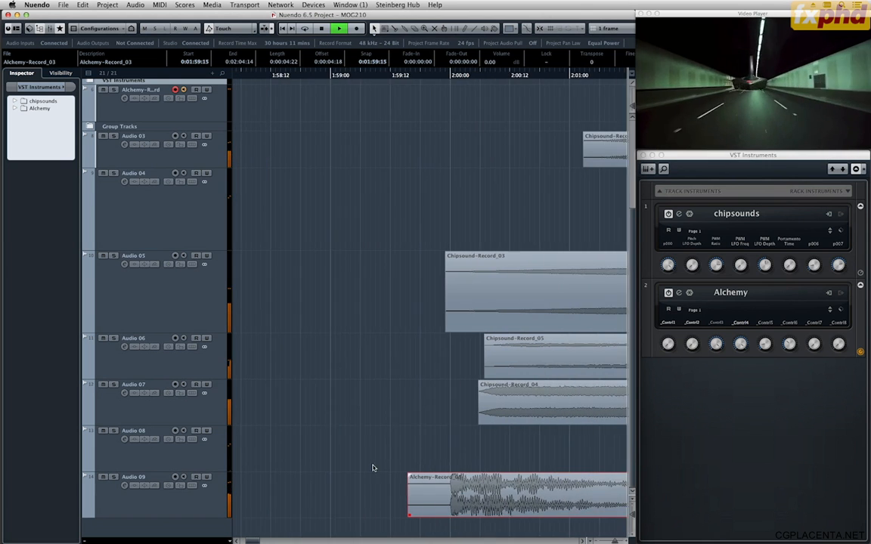
{"action": "key", "text": "g"}
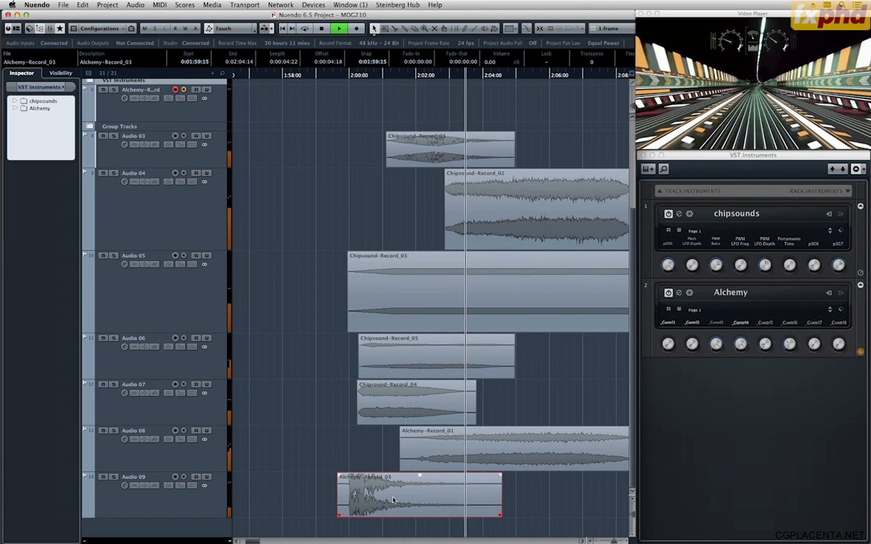
{"action": "key", "text": "space"}
Lower the volume of Alchemy-Record_03 to -6.70 dB and play the layers to judge its level.
{"action": "scroll", "coordinate": [380, 494], "scroll_direction": "down", "scroll_amount": 10}
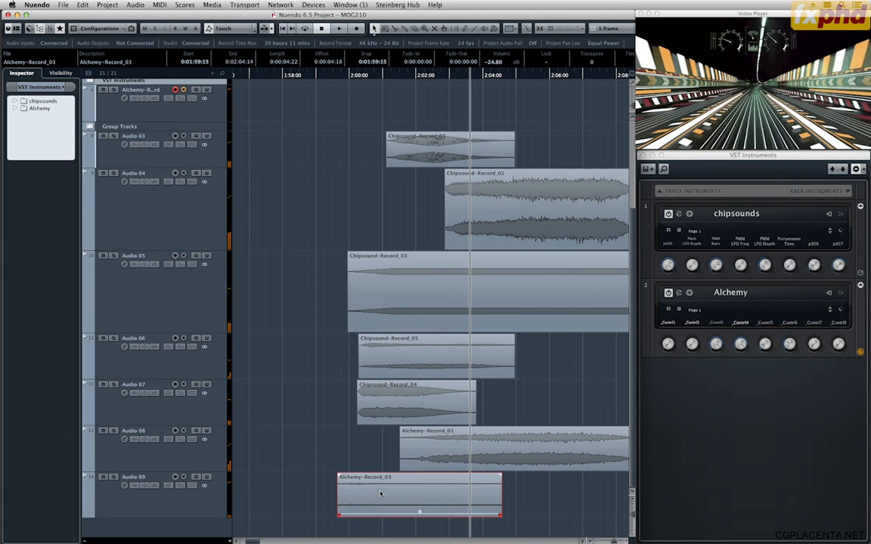
{"action": "scroll", "coordinate": [380, 494], "scroll_direction": "up", "scroll_amount": 3}
{"action": "scroll", "coordinate": [380, 494], "scroll_direction": "up", "scroll_amount": 3}
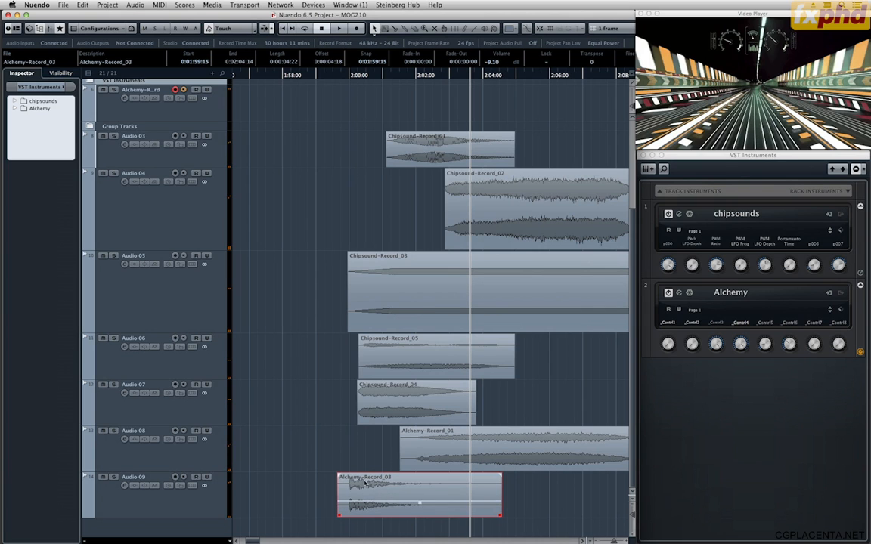
{"action": "scroll", "coordinate": [365, 484], "scroll_direction": "up", "scroll_amount": 3}
{"action": "key", "text": "space"}
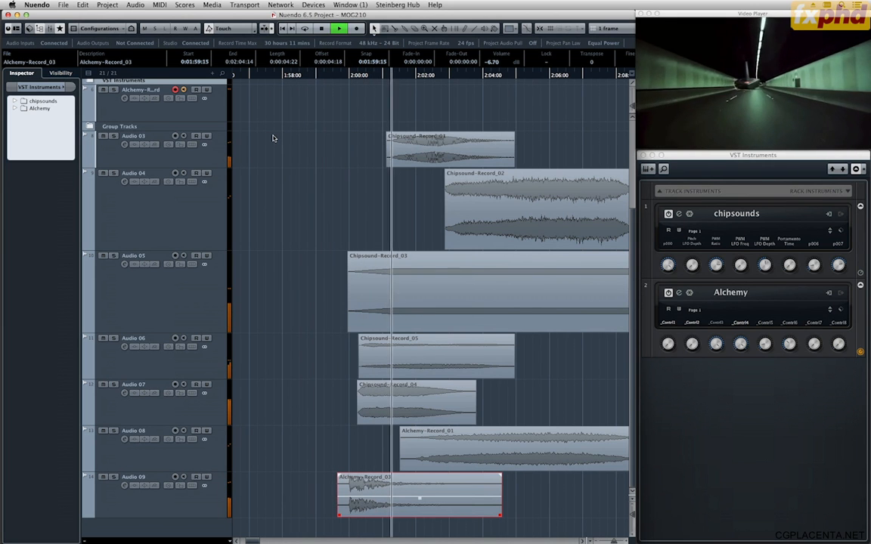
Shorten the fade-in of Chipsound-Record_03 on Audio 05 to 0:00:00:07 and play from about 0:01:59.
{"action": "left_click", "coordinate": [392, 260]}
{"action": "key", "text": "space"}
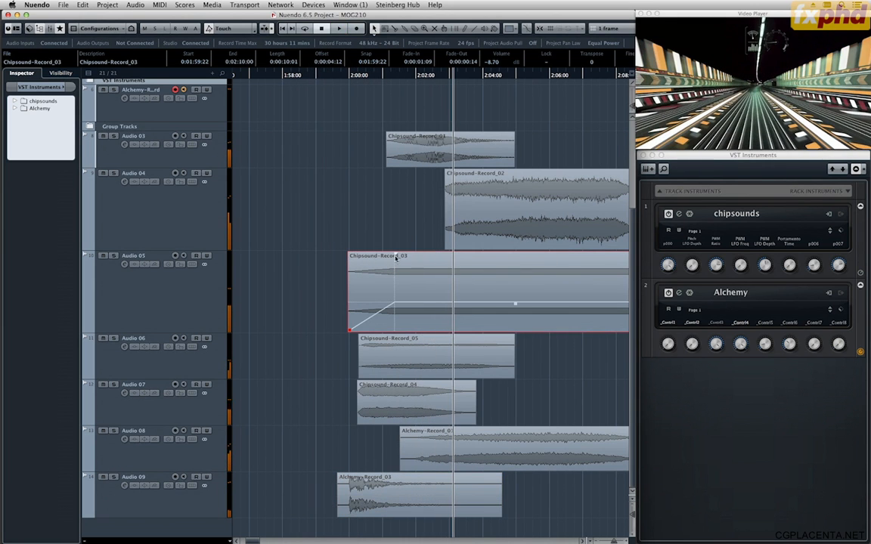
{"action": "left_click_drag", "start_coordinate": [393, 256], "coordinate": [358, 251]}
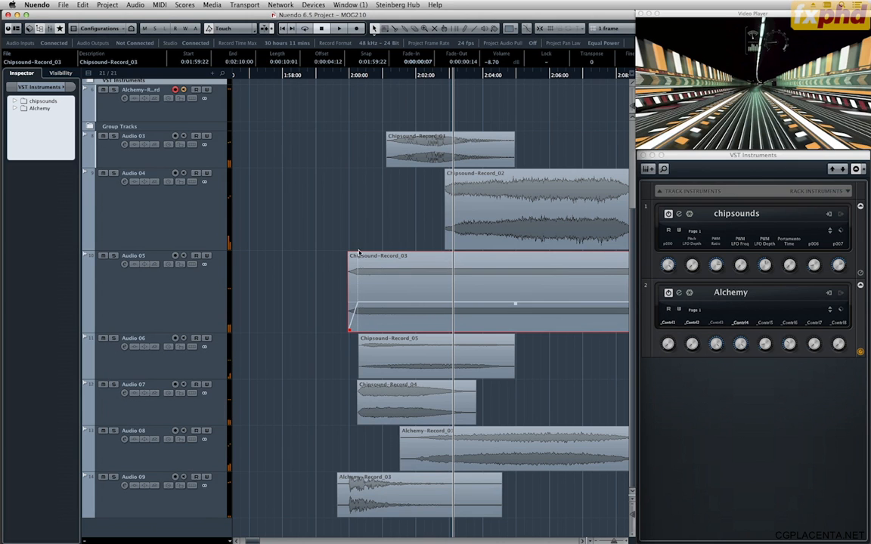
{"action": "left_click", "coordinate": [323, 86]}
{"action": "key", "text": "space"}
{"action": "left_click", "coordinate": [315, 75]}
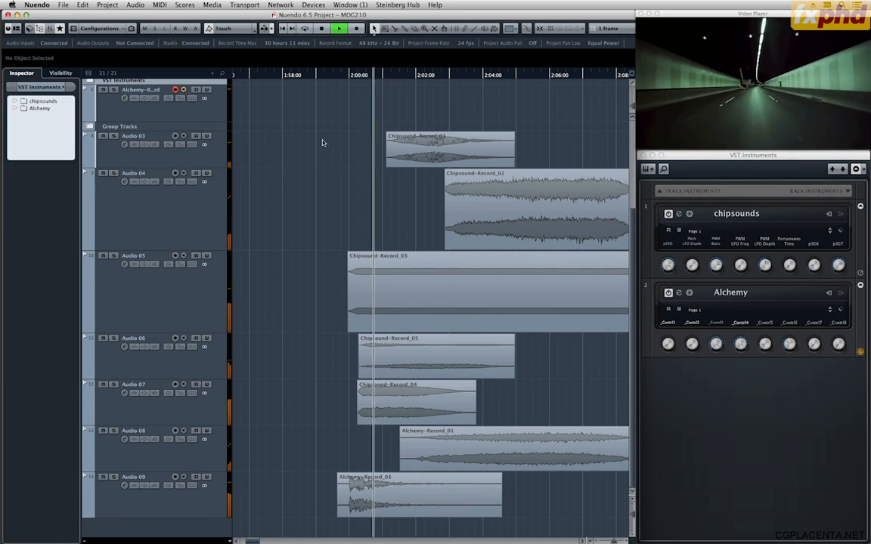
Set the volume of Chipsound-Record_05 on Audio 06 to 5.10 dB and play the full mix through to the end.
{"action": "left_click", "coordinate": [386, 368]}
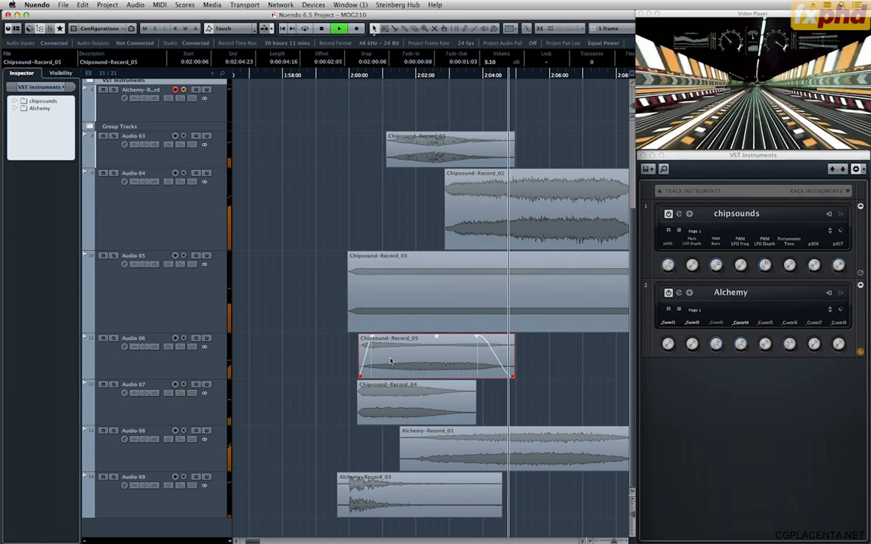
{"action": "left_click", "coordinate": [295, 75]}
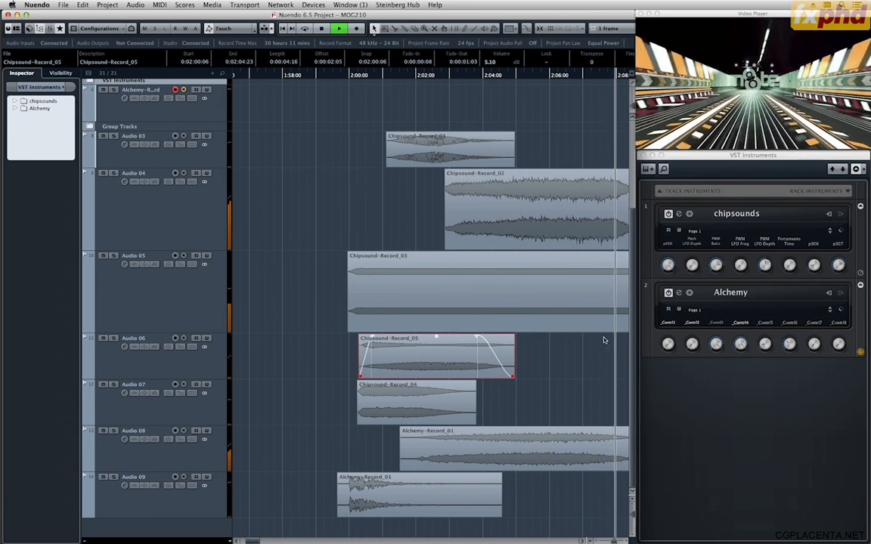
{"action": "key", "text": "g"}
{"action": "key", "text": "g"}
{"action": "key", "text": "g"}
{"action": "key", "text": "g"}
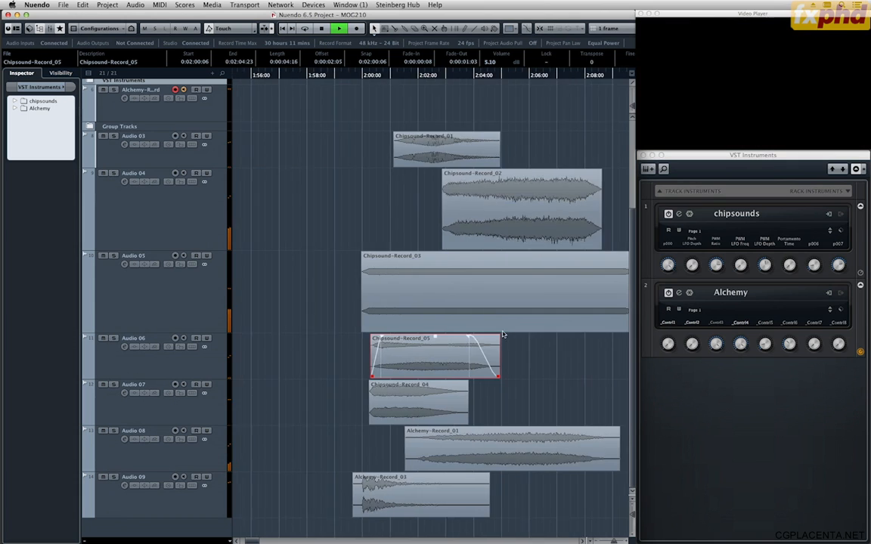
{"action": "key", "text": "space"}
{"action": "key", "text": "g"}
{"action": "key", "text": "g"}
{"action": "key", "text": "g"}
{"action": "left_click", "coordinate": [292, 141]}
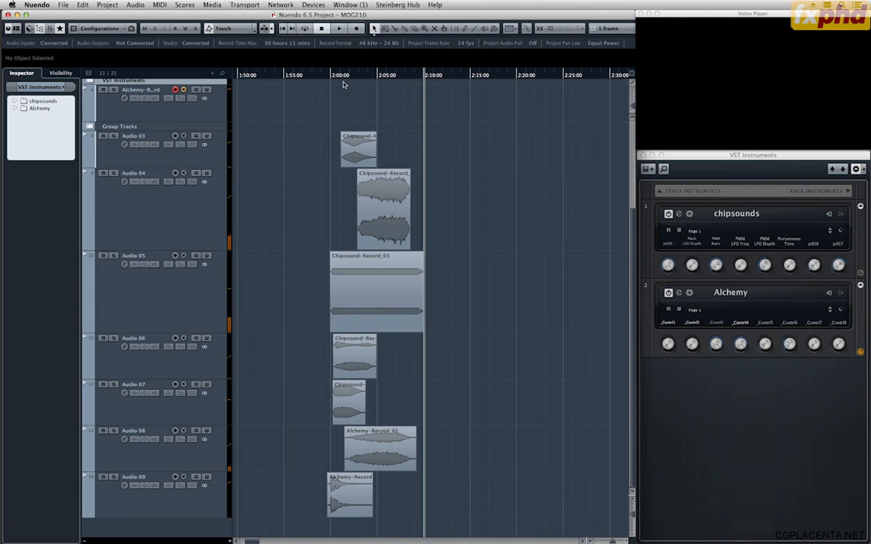
Solo Audio 03, play it from just after 0:02:00 to hear that layer alone, and turn its solo off.
{"action": "mouse_move", "coordinate": [347, 76]}
{"action": "left_mouse_down"}
{"action": "mouse_move", "coordinate": [361, 77]}
{"action": "mouse_move", "coordinate": [333, 73]}
{"action": "mouse_move", "coordinate": [354, 78]}
{"action": "left_mouse_up"}
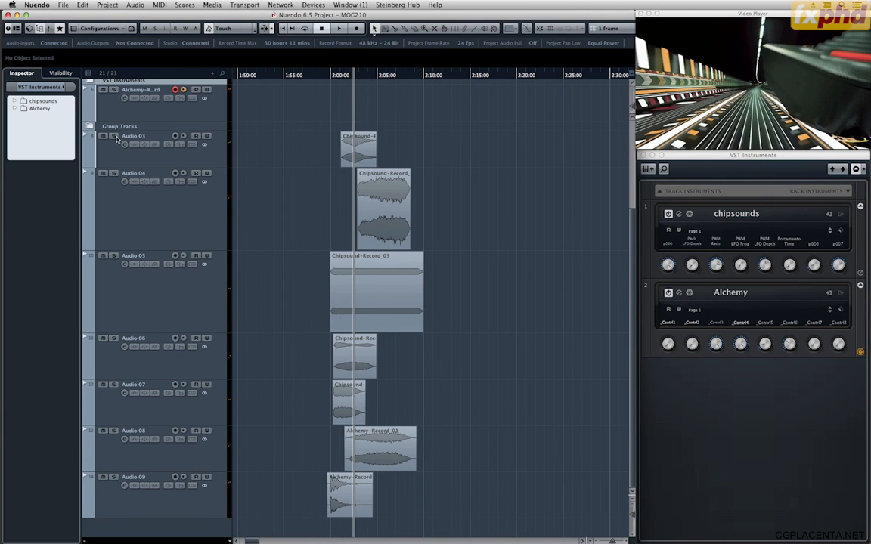
{"action": "left_click", "coordinate": [114, 136]}
{"action": "left_click", "coordinate": [338, 76]}
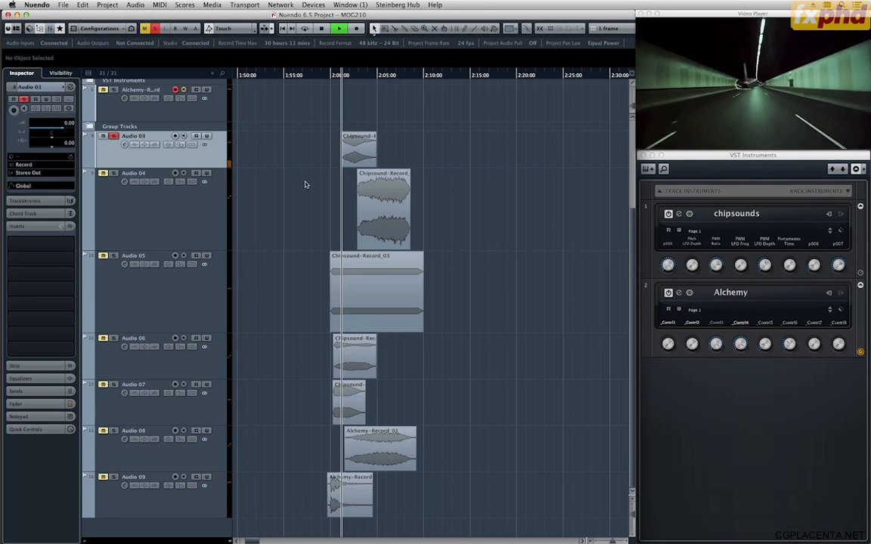
{"action": "key", "text": "space"}
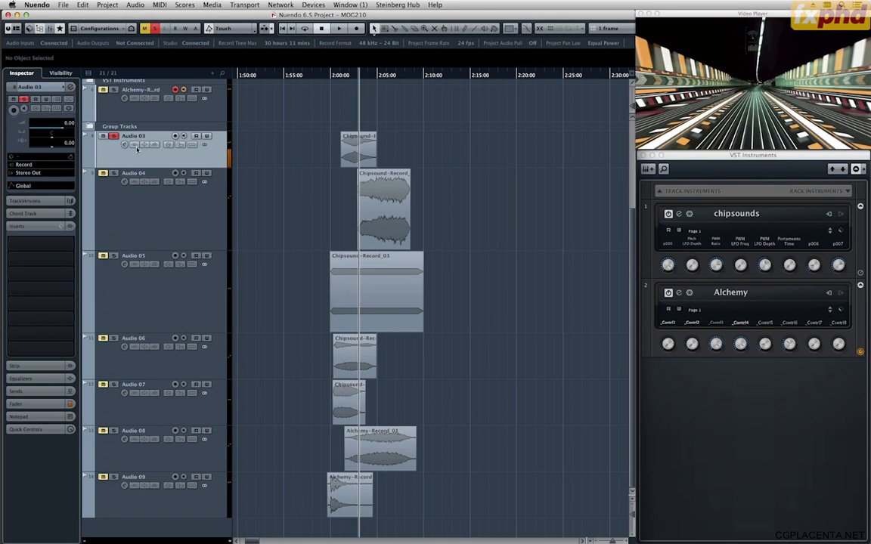
{"action": "left_click", "coordinate": [115, 137]}
Set the volume of Chipsound-Record_01 to -4.30 dB, replay the mix from just after 0:02:00, and place the playhead near 0:02:04.
{"action": "left_click", "coordinate": [360, 140]}
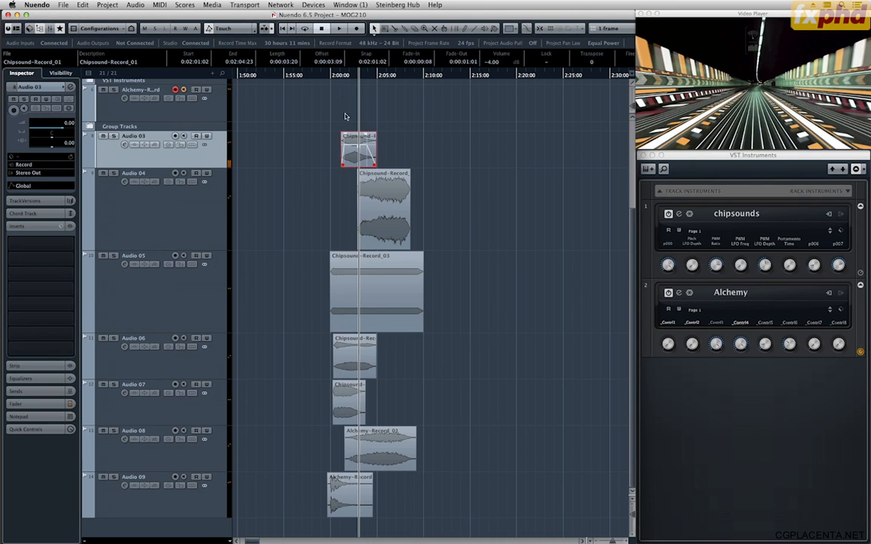
{"action": "left_click", "coordinate": [339, 78]}
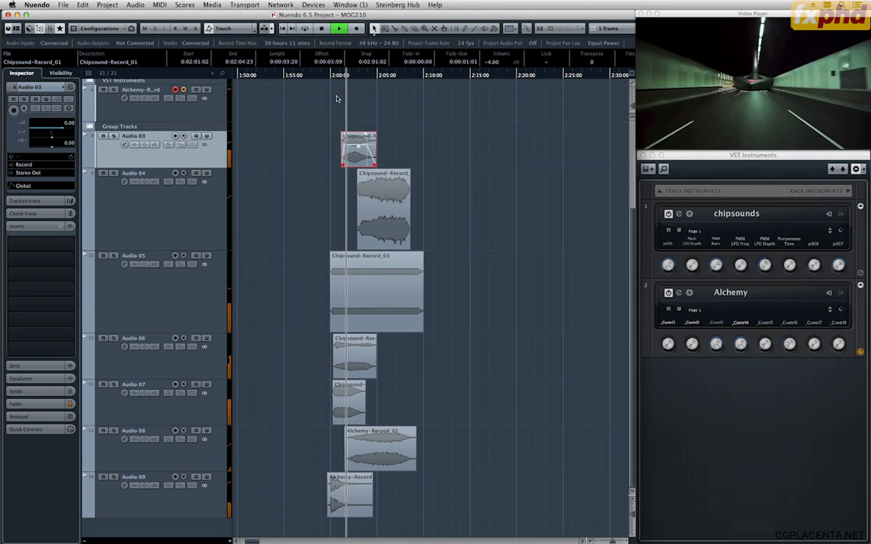
{"action": "key", "text": "space"}
{"action": "key", "text": "space"}
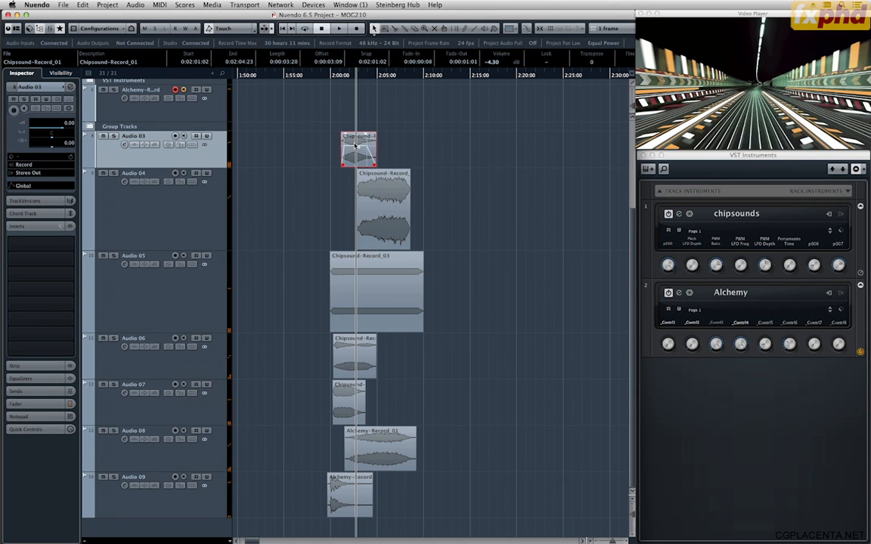
{"action": "left_click", "coordinate": [339, 79]}
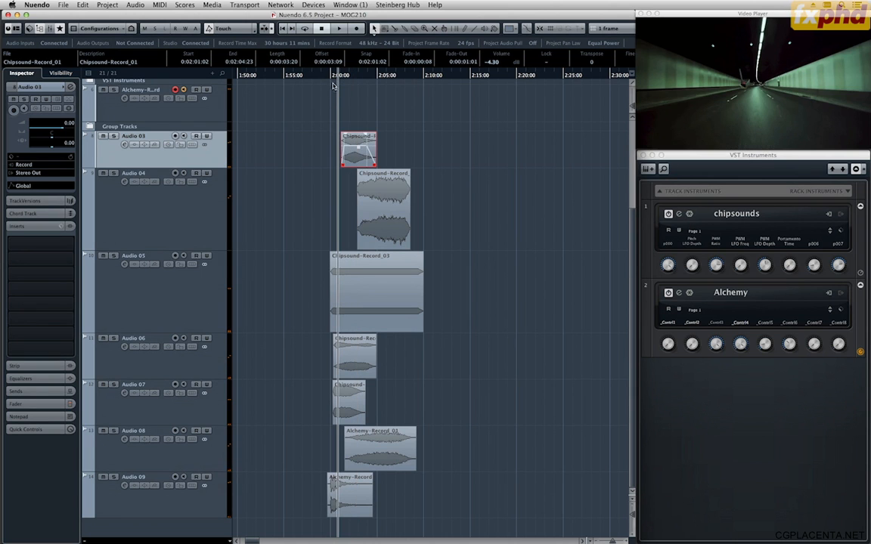
{"action": "key", "text": "space"}
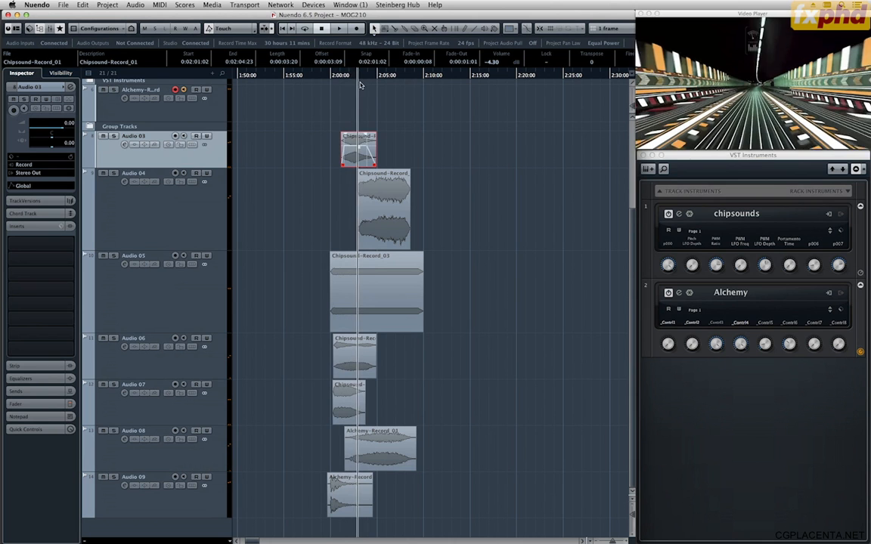
{"action": "left_click_drag", "start_coordinate": [360, 82], "coordinate": [369, 87]}
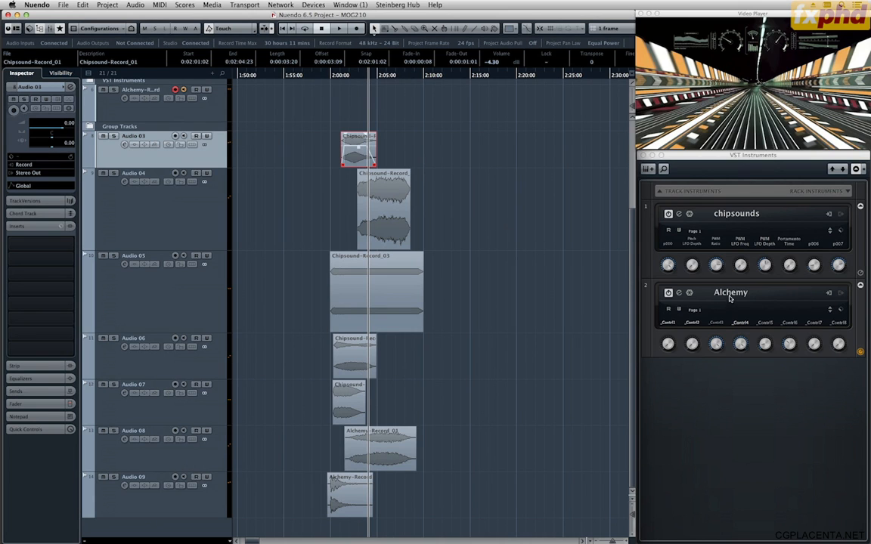
Open the Alchemy instrument, search its presets for "glitch", and browse the preset list.
{"action": "left_click", "coordinate": [680, 294]}
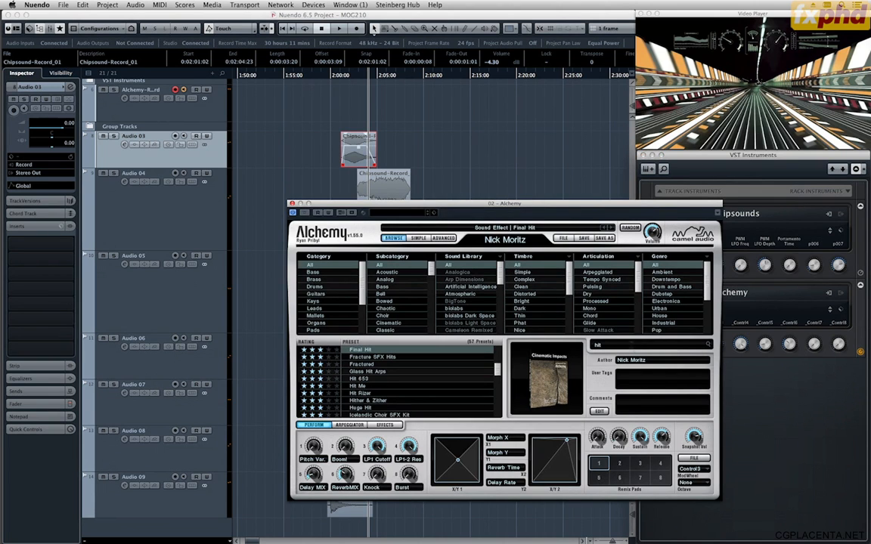
{"action": "left_click", "coordinate": [632, 345]}
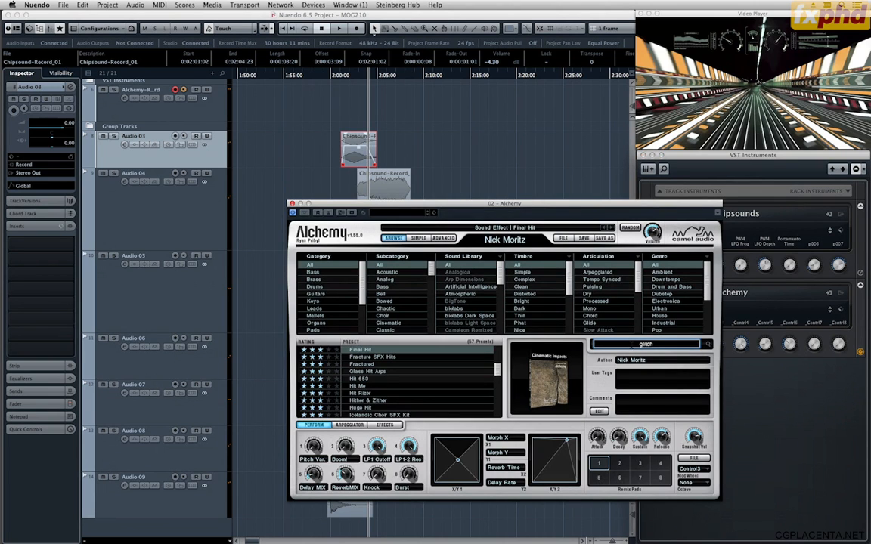
{"action": "type", "text": "glitch"}
{"action": "key", "text": "Return"}
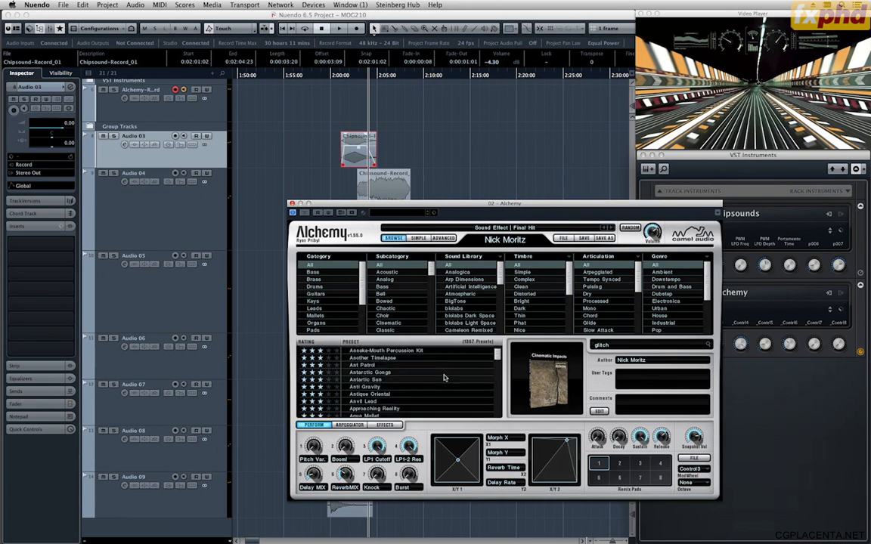
{"action": "scroll", "coordinate": [444, 379], "scroll_direction": "down", "scroll_amount": 15}
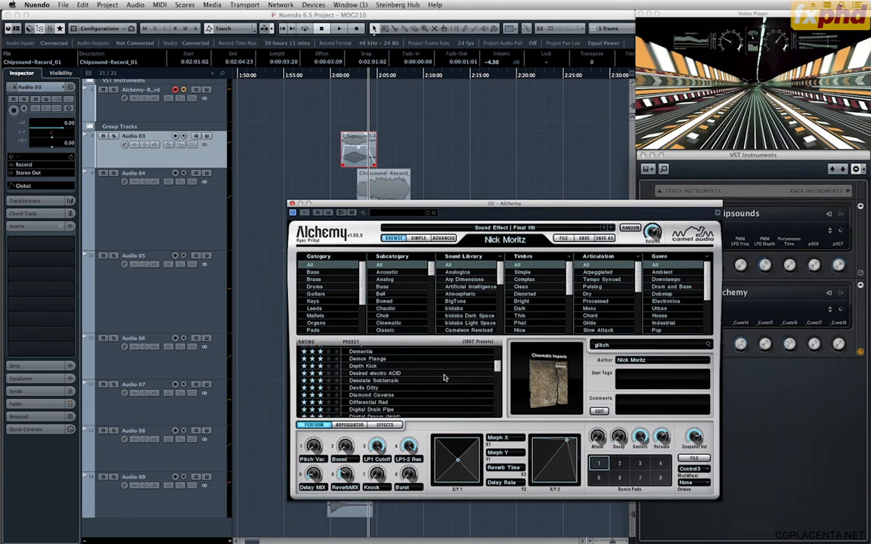
{"action": "scroll", "coordinate": [444, 378], "scroll_direction": "down", "scroll_amount": 10}
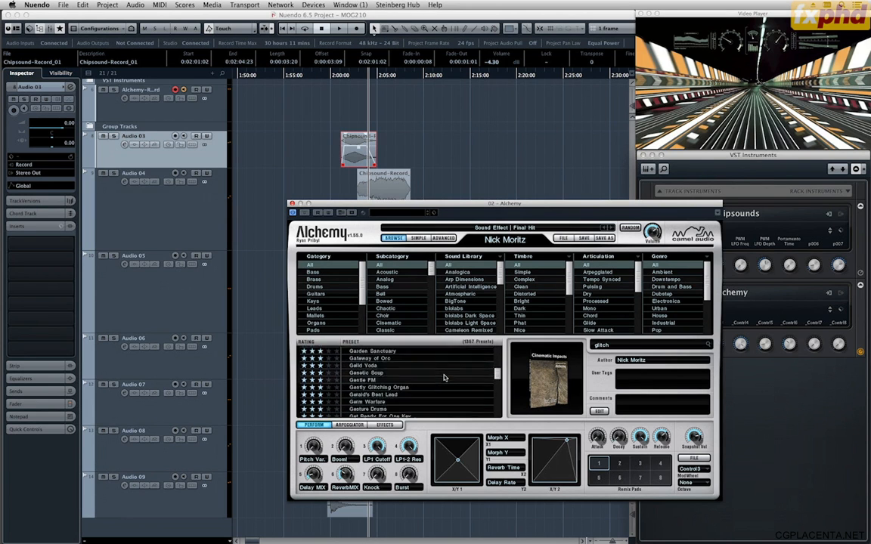
{"action": "scroll", "coordinate": [445, 379], "scroll_direction": "down", "scroll_amount": 6}
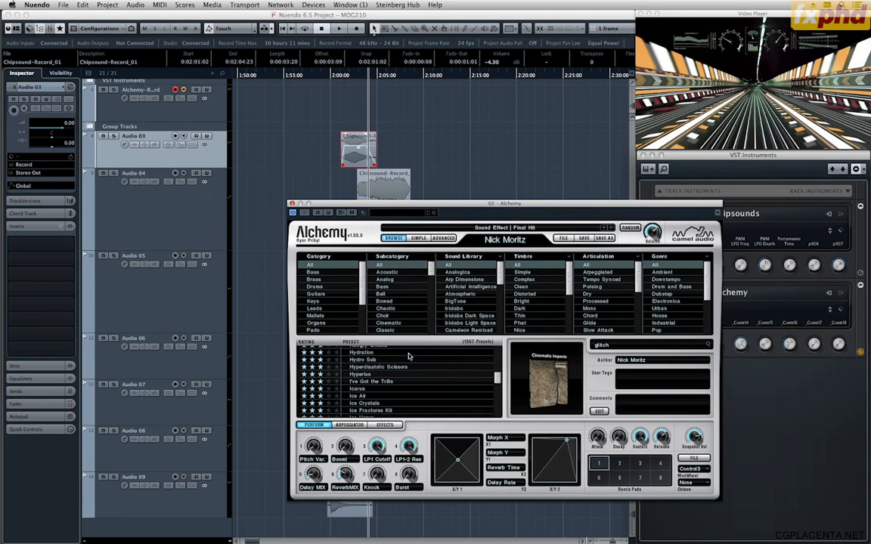
{"action": "scroll", "coordinate": [407, 358], "scroll_direction": "down", "scroll_amount": 12}
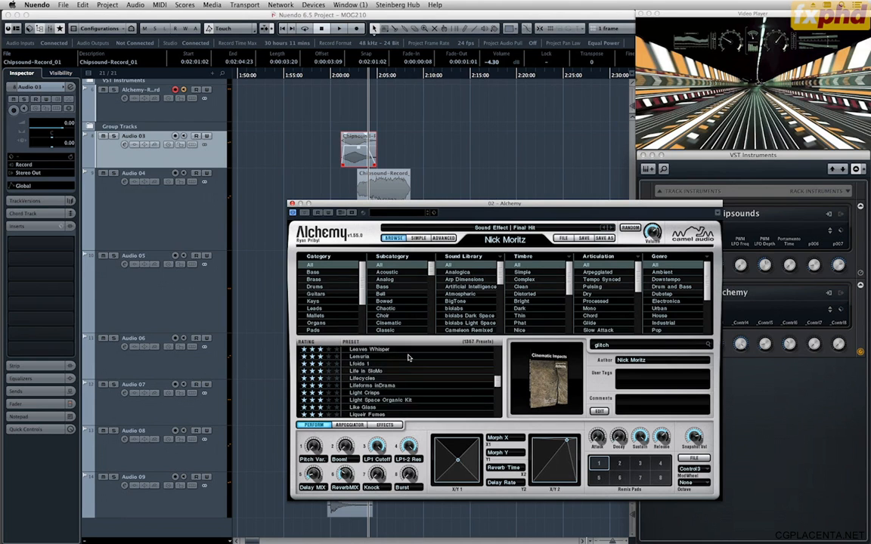
{"action": "scroll", "coordinate": [408, 358], "scroll_direction": "up", "scroll_amount": 10}
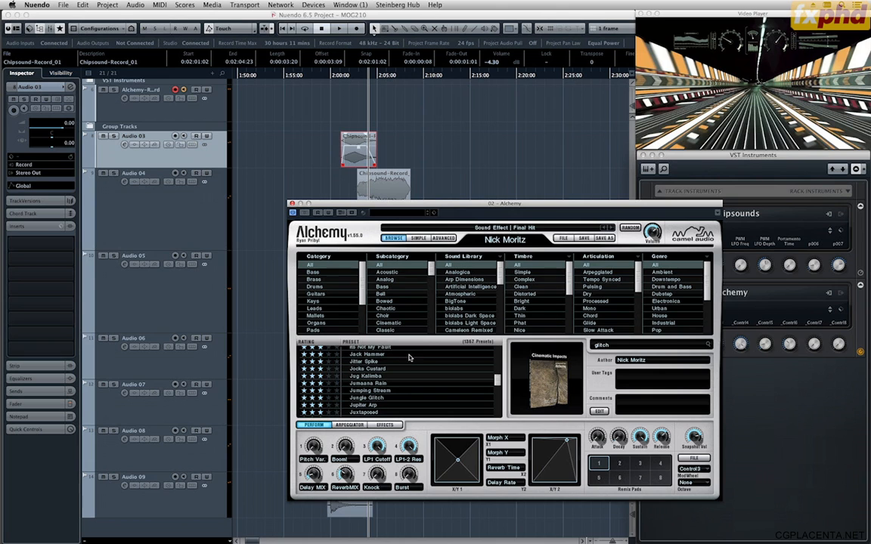
Show the transport with its virtual keyboard and audition Alchemy's Jitter Spike and Itchy presets.
{"action": "left_click", "coordinate": [403, 362]}
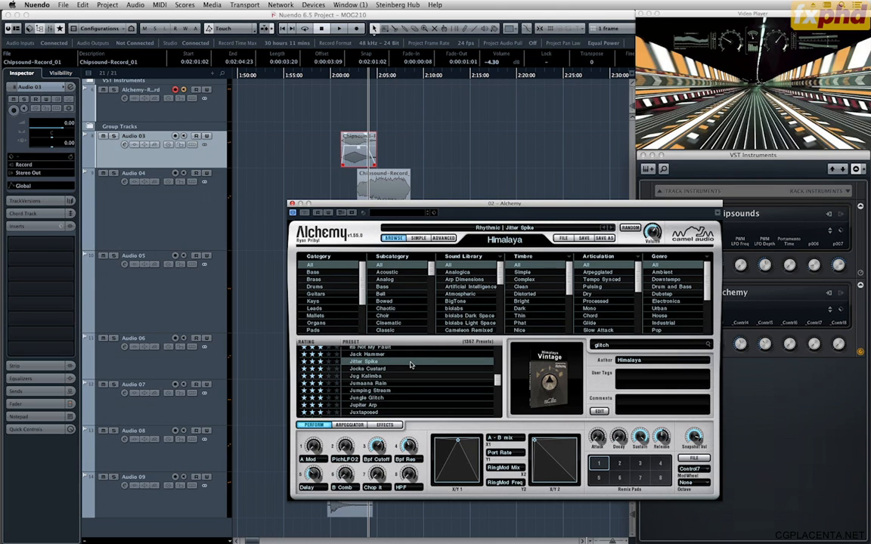
{"action": "key", "text": "F2"}
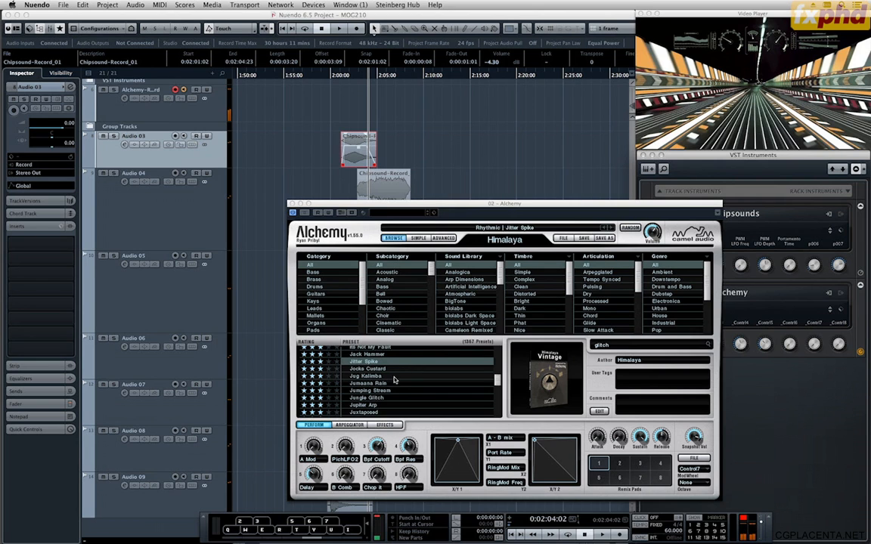
{"action": "scroll", "coordinate": [396, 376], "scroll_direction": "up", "scroll_amount": 1}
{"action": "left_click", "coordinate": [400, 362]}
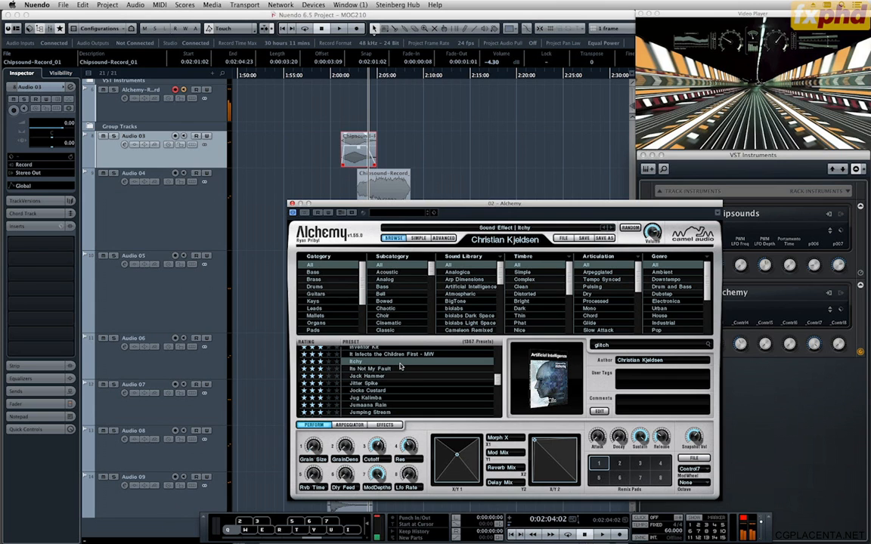
Filter the presets to the Artificial Intelligence sound library, audition several, load Metandroid Bats, and look over its advanced settings.
{"action": "left_click", "coordinate": [456, 287]}
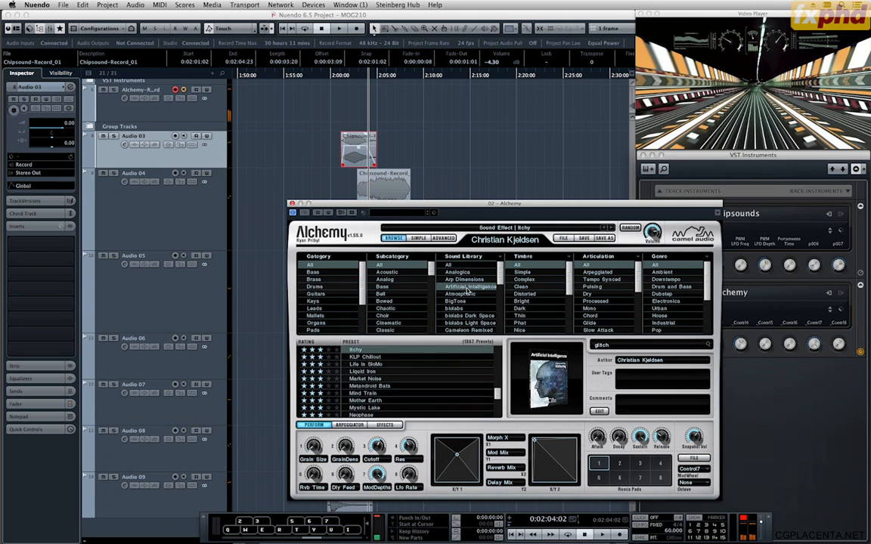
{"action": "left_click", "coordinate": [393, 364]}
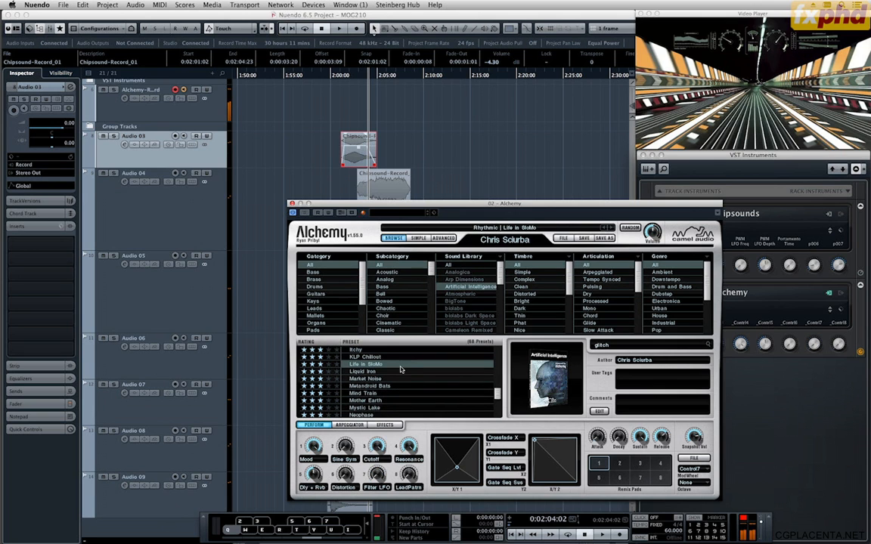
{"action": "left_click", "coordinate": [363, 371]}
{"action": "left_click", "coordinate": [406, 377]}
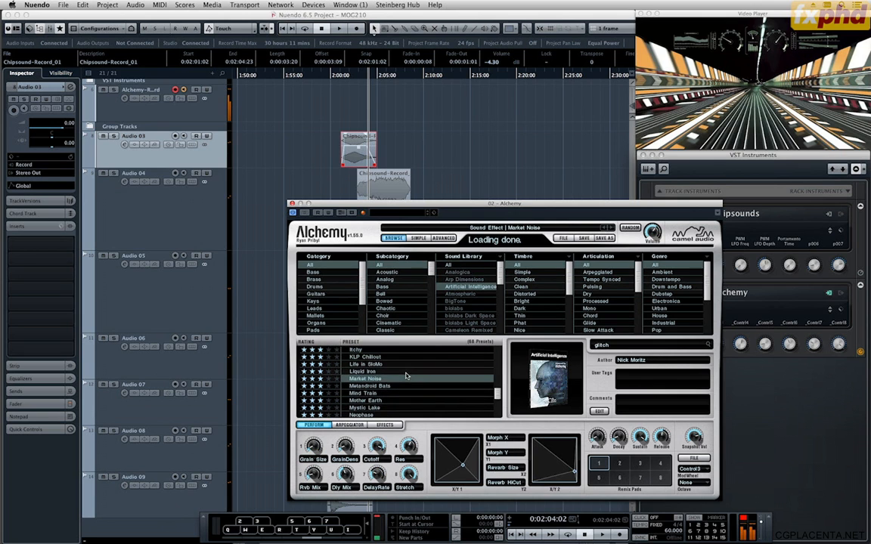
{"action": "key", "text": "Down"}
{"action": "key", "text": "Down"}
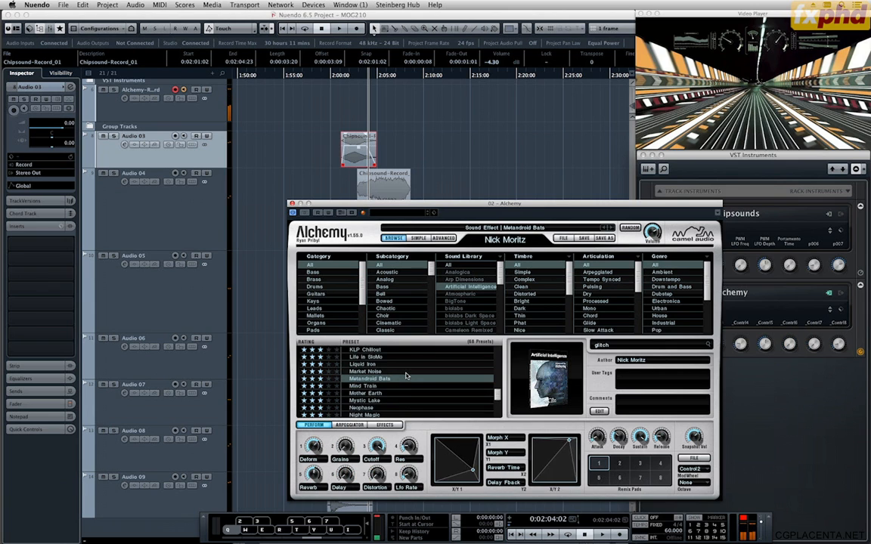
{"action": "key", "text": "Up"}
{"action": "key", "text": "space"}
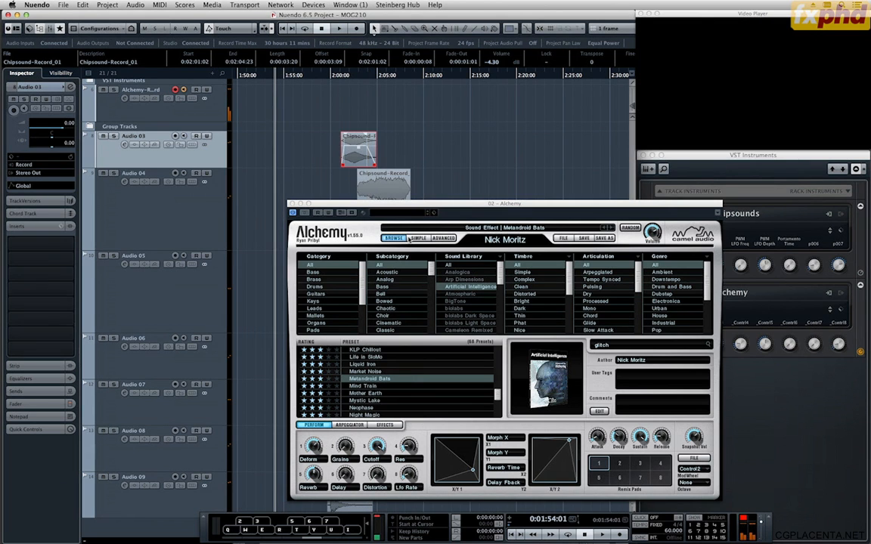
{"action": "left_click", "coordinate": [443, 238]}
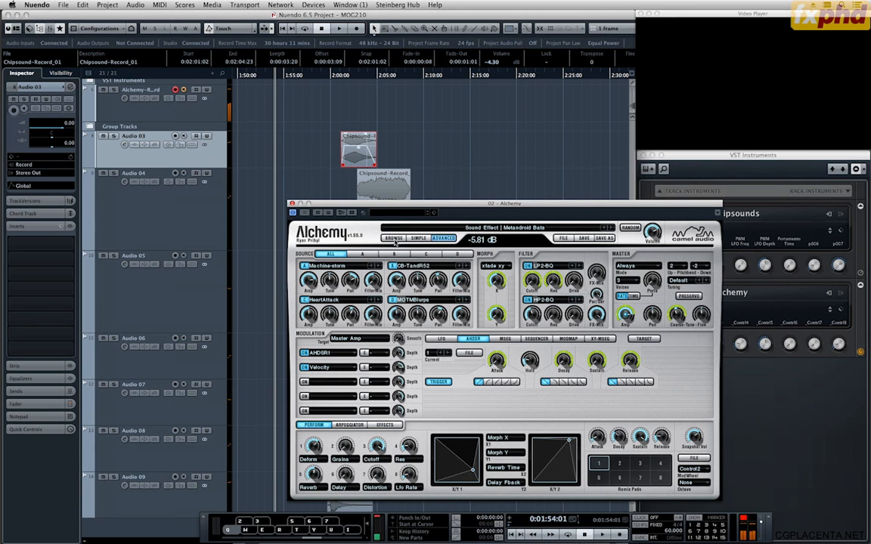
{"action": "left_click", "coordinate": [393, 239]}
Record the Metandroid Bats sound on the Alchemy record track from 0:01:52:00 to about 0:02:10:17, and close the Alchemy and transport windows.
{"action": "left_click", "coordinate": [297, 128]}
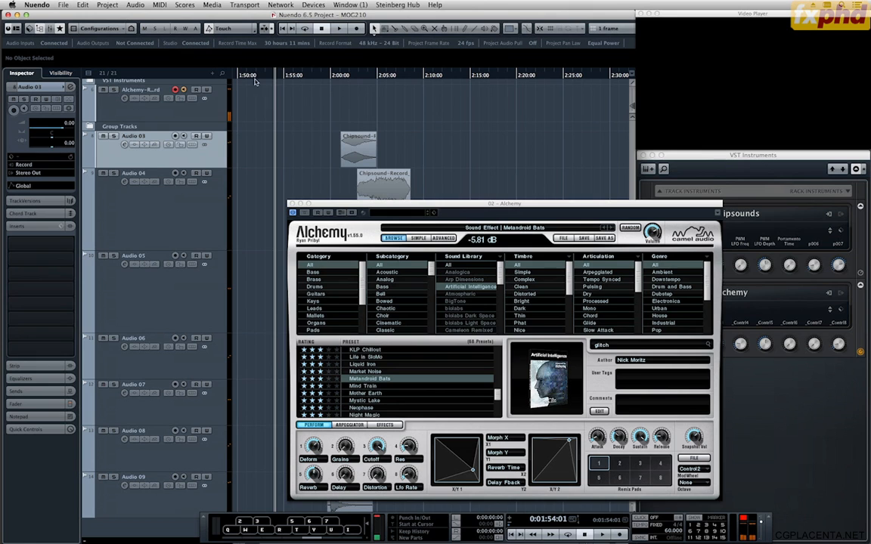
{"action": "left_click", "coordinate": [257, 78]}
{"action": "key", "text": "KP_Multiply"}
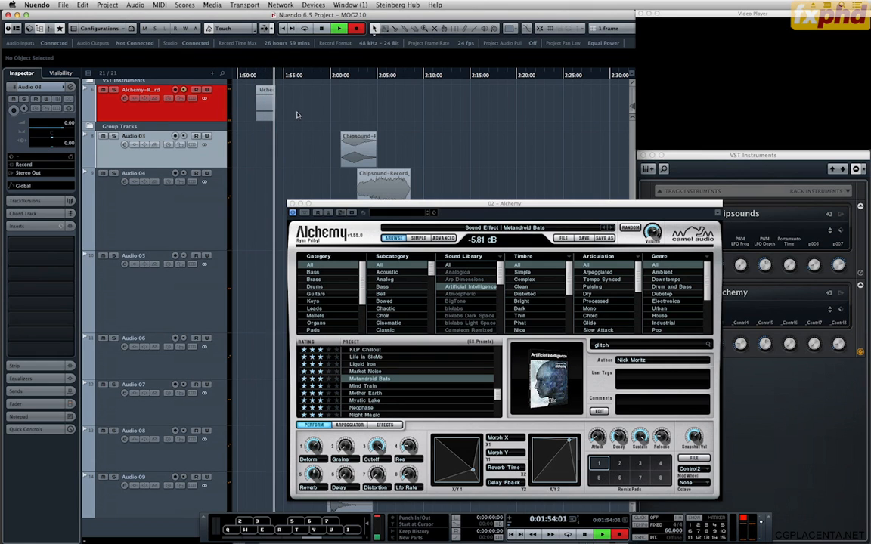
{"action": "scroll", "coordinate": [429, 105], "scroll_direction": "up", "scroll_amount": 3}
{"action": "scroll", "coordinate": [431, 108], "scroll_direction": "down", "scroll_amount": 1}
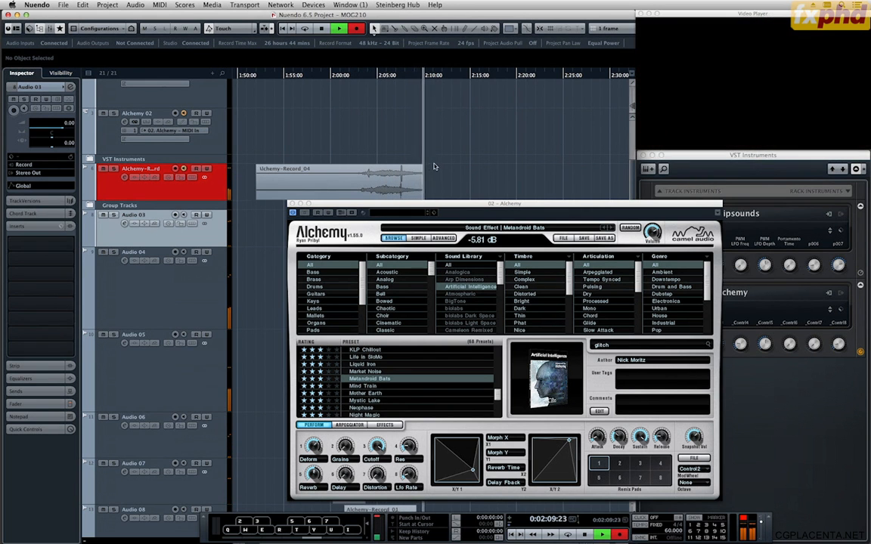
{"action": "key", "text": "space"}
{"action": "left_click", "coordinate": [293, 203]}
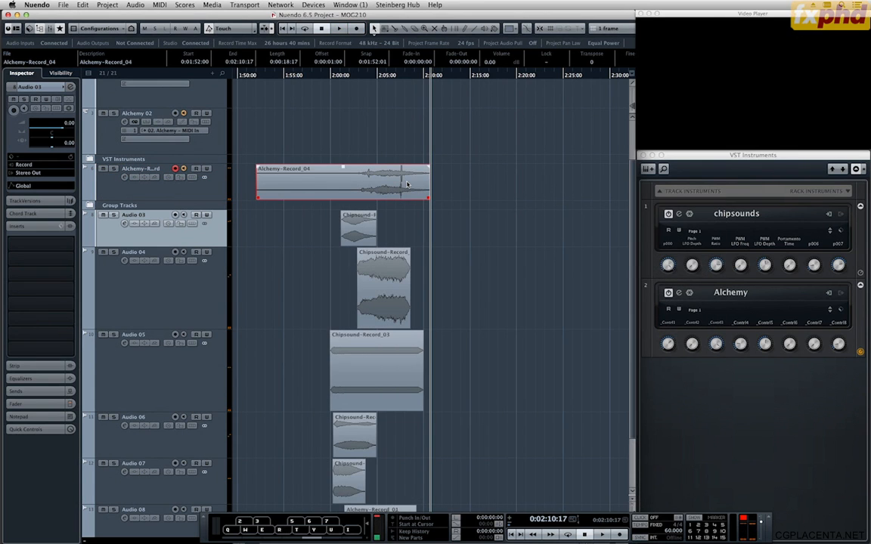
{"action": "key", "text": "F2"}
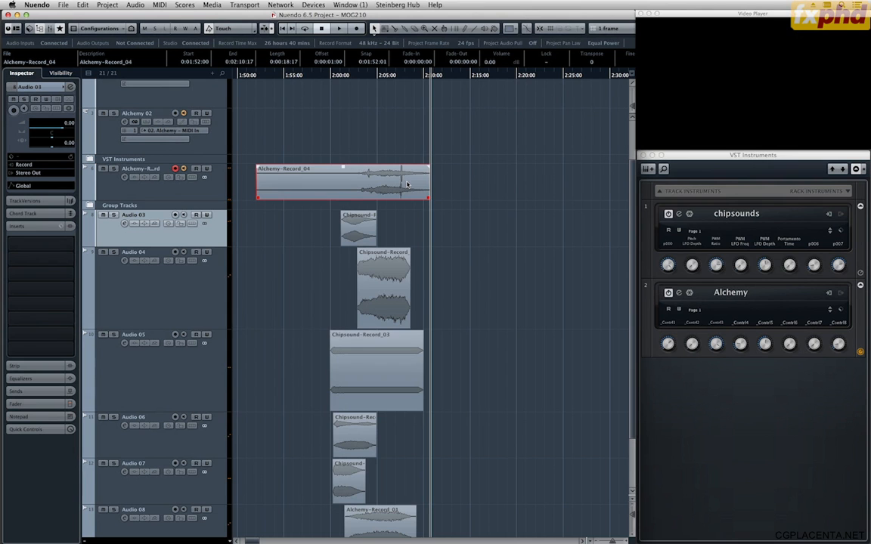
Move Alchemy-Record_04 to a new track below Audio 09, split it at 0:02:02:13, and delete the part before the cut.
{"action": "left_click_drag", "start_coordinate": [401, 184], "coordinate": [394, 533]}
{"action": "scroll", "coordinate": [446, 485], "scroll_direction": "down", "scroll_amount": 2}
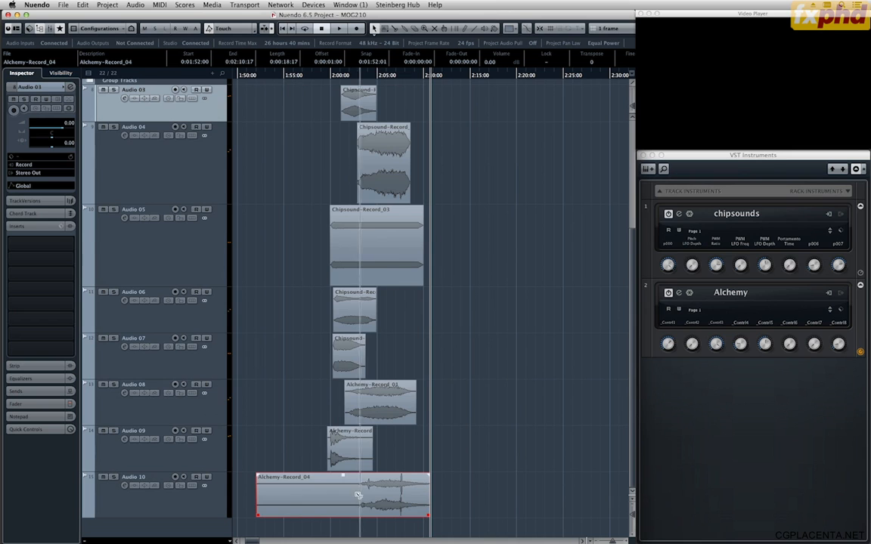
{"action": "left_click", "coordinate": [356, 496], "text": "alt"}
{"action": "left_click", "coordinate": [341, 495]}
{"action": "key", "text": "Delete"}
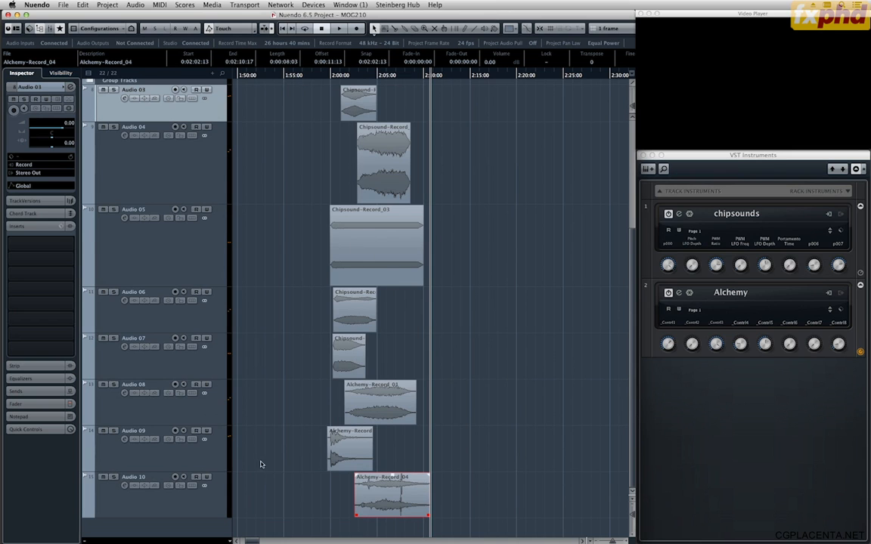
Solo Audio 10 and play it from just before 0:02:03.
{"action": "left_click", "coordinate": [114, 478]}
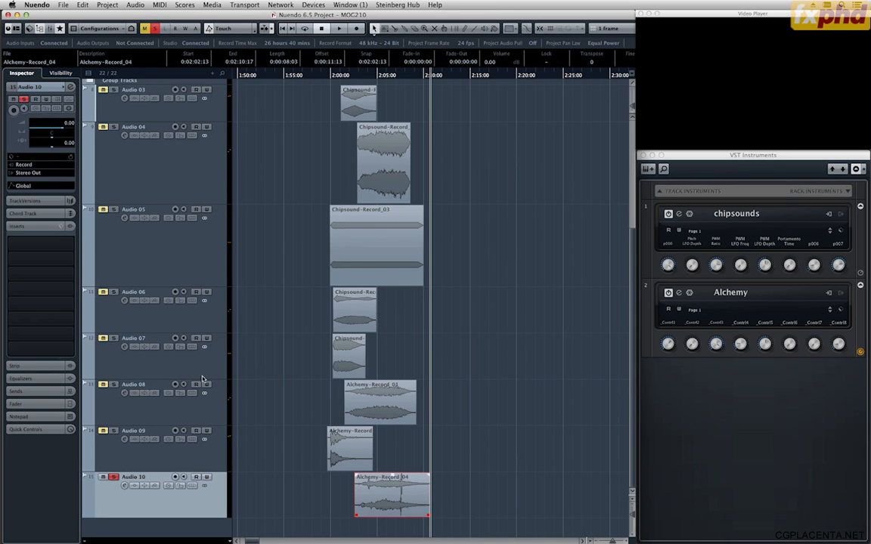
{"action": "left_click", "coordinate": [358, 75]}
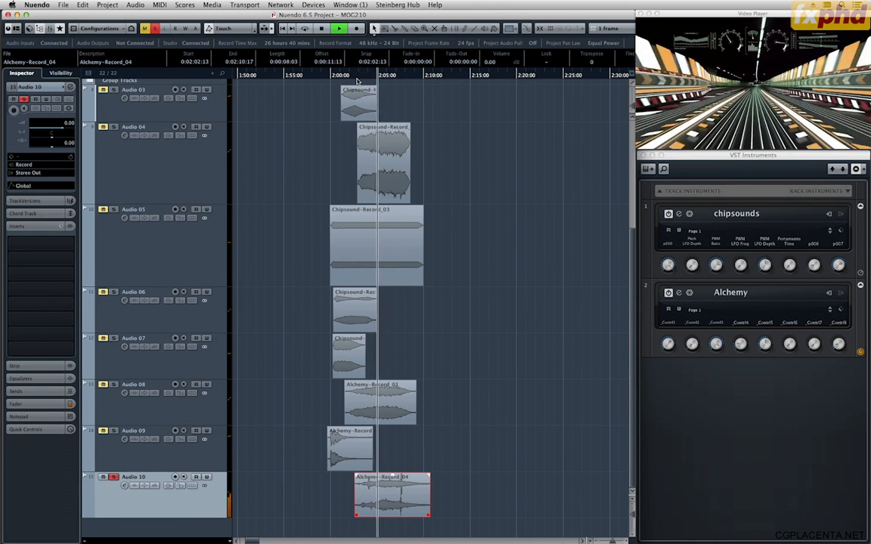
{"action": "key", "text": "space"}
Split Alchemy-Record_04 on Audio 10 at 0:02:04:14 and delete the part before the cut.
{"action": "key", "text": "h"}
{"action": "key", "text": "h"}
{"action": "key", "text": "h"}
{"action": "key", "text": "h"}
{"action": "key", "text": "h"}
{"action": "key", "text": "h"}
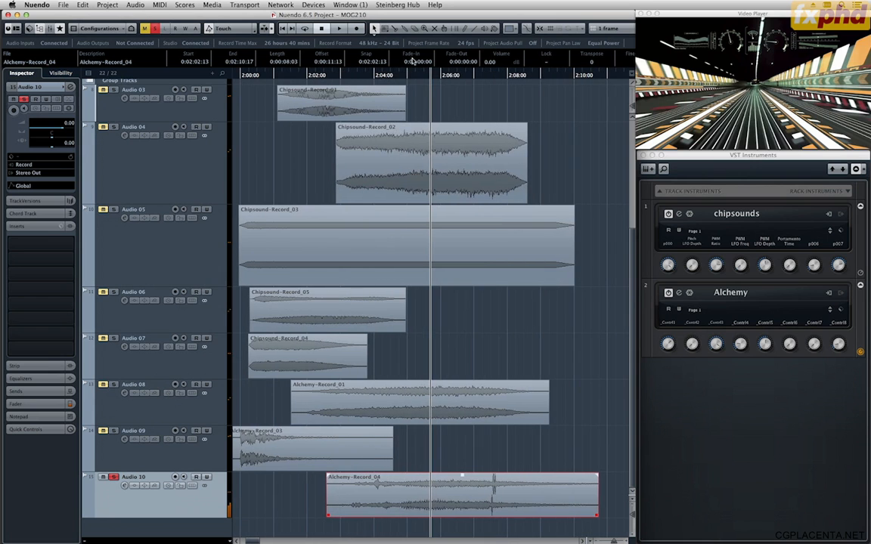
{"action": "left_click", "coordinate": [391, 75]}
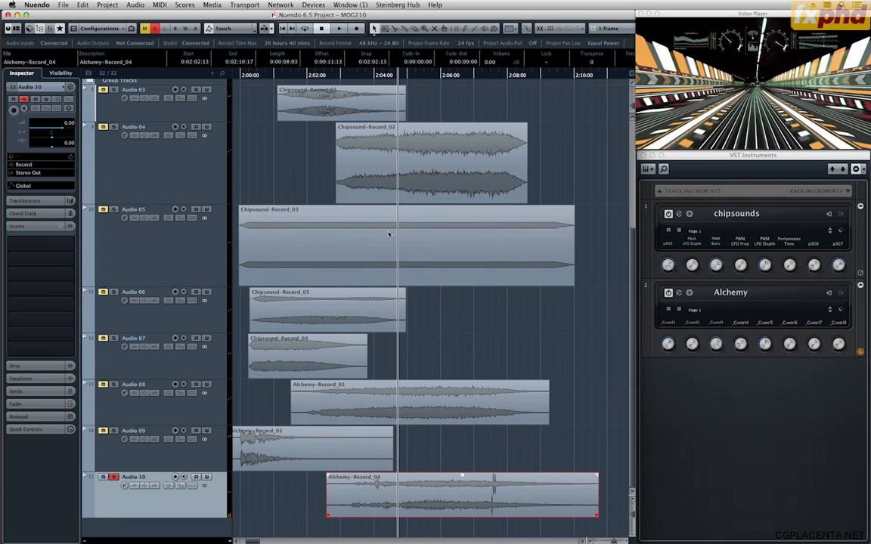
{"action": "left_click", "coordinate": [394, 491], "text": "alt"}
{"action": "left_click", "coordinate": [391, 497]}
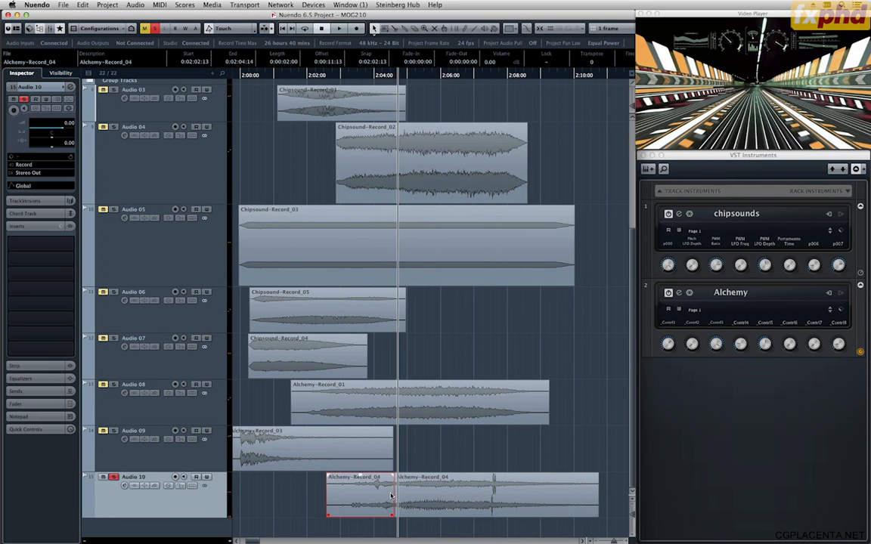
{"action": "key", "text": "Delete"}
Shift Alchemy-Record_04 earlier to 0:02:02:17 and trim its start to 0:02:02:20, in line with the start of Chipsound-Record_02.
{"action": "left_click_drag", "start_coordinate": [393, 76], "coordinate": [338, 74]}
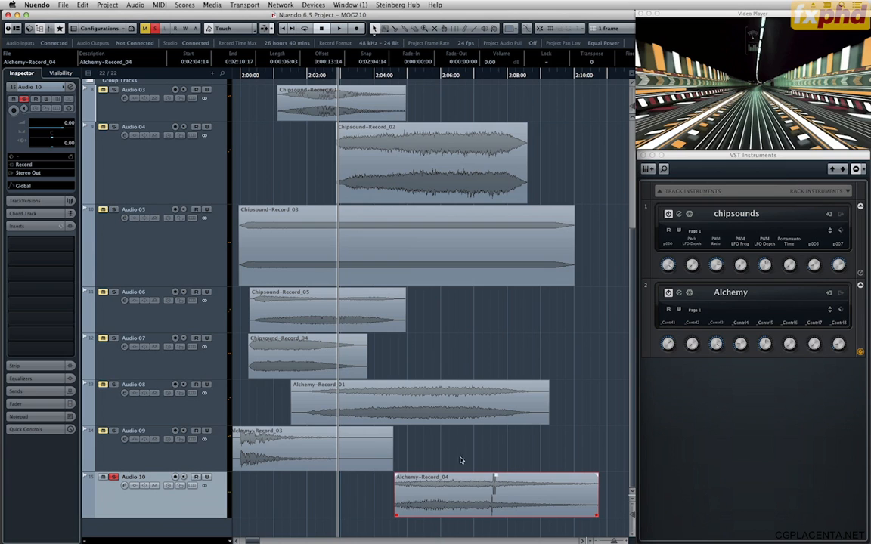
{"action": "left_click_drag", "start_coordinate": [443, 492], "coordinate": [380, 490]}
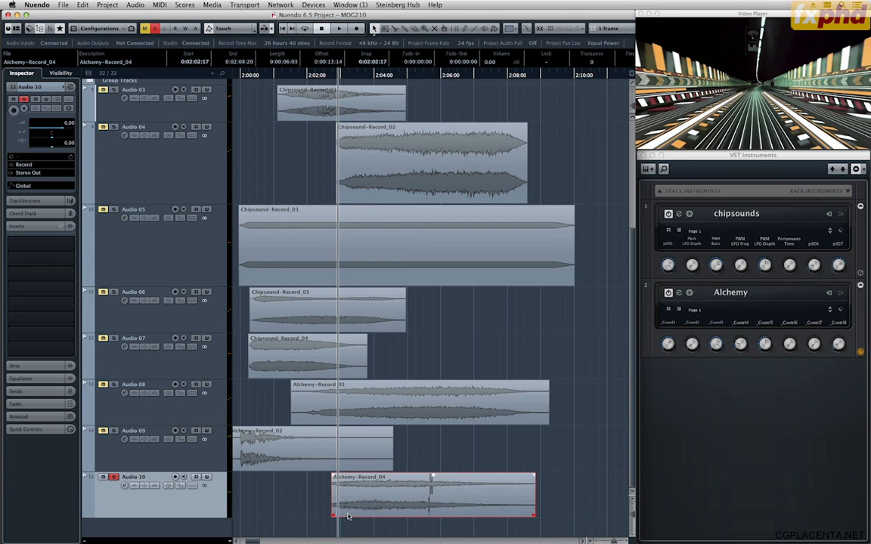
{"action": "left_click_drag", "start_coordinate": [338, 517], "coordinate": [341, 516]}
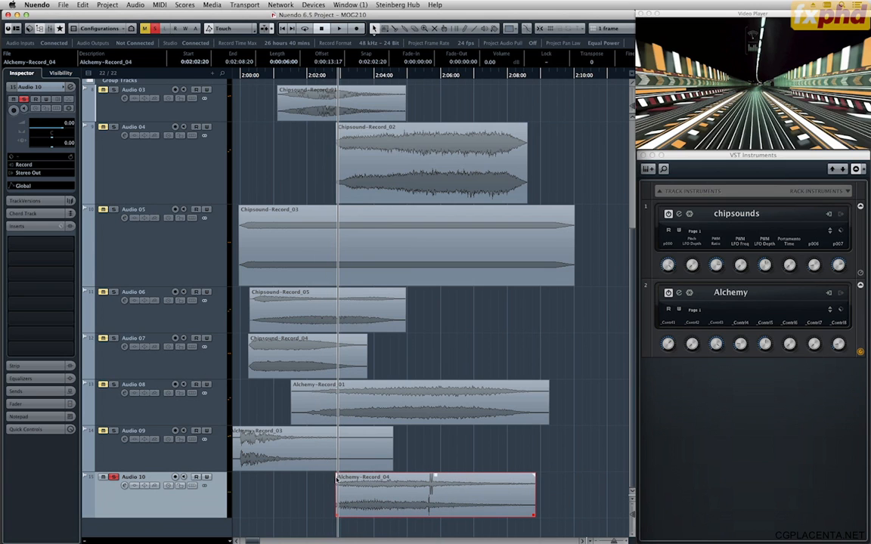
Audition Audio 10 from just before 0:02:02, trim the end of Alchemy-Record_04 to 0:02:05:10, and give it a 0:00:01:02 fade-out.
{"action": "double_click", "coordinate": [306, 77]}
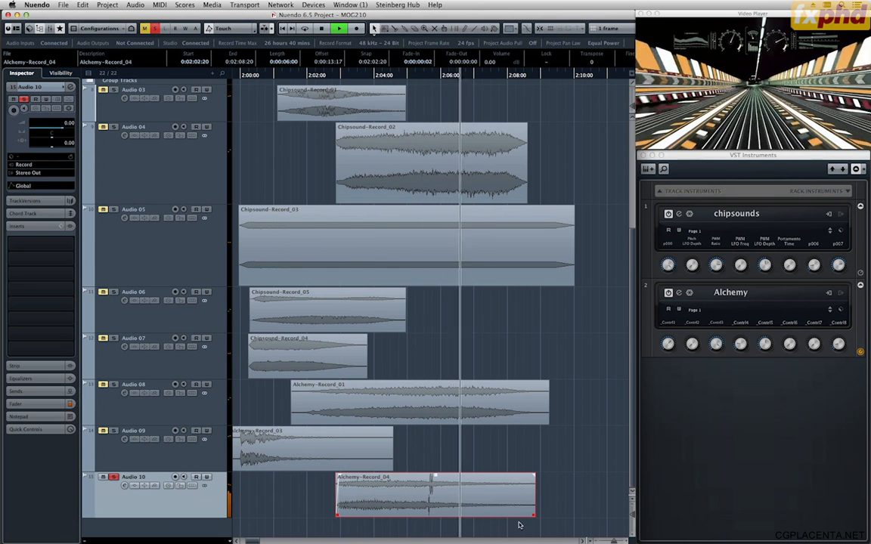
{"action": "key", "text": "space"}
{"action": "left_click_drag", "start_coordinate": [534, 517], "coordinate": [422, 516]}
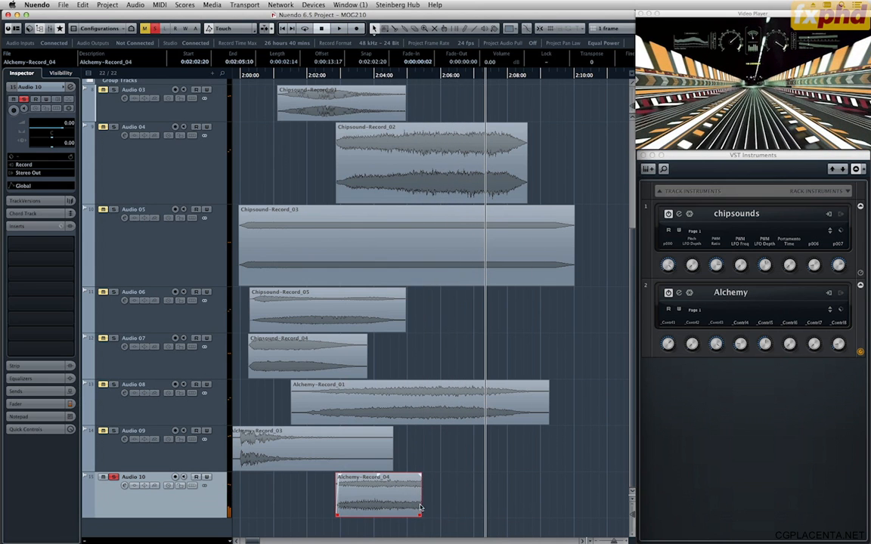
{"action": "left_click_drag", "start_coordinate": [421, 476], "coordinate": [389, 477]}
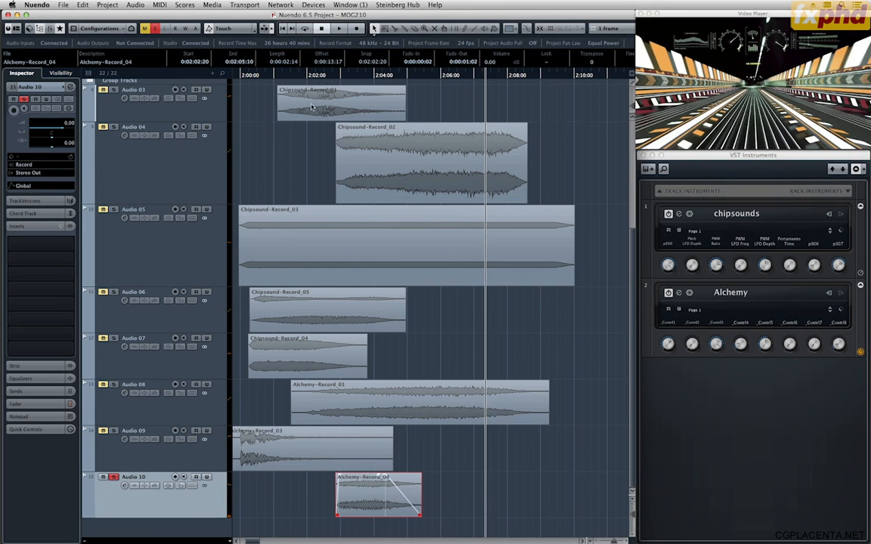
{"action": "left_click", "coordinate": [304, 76]}
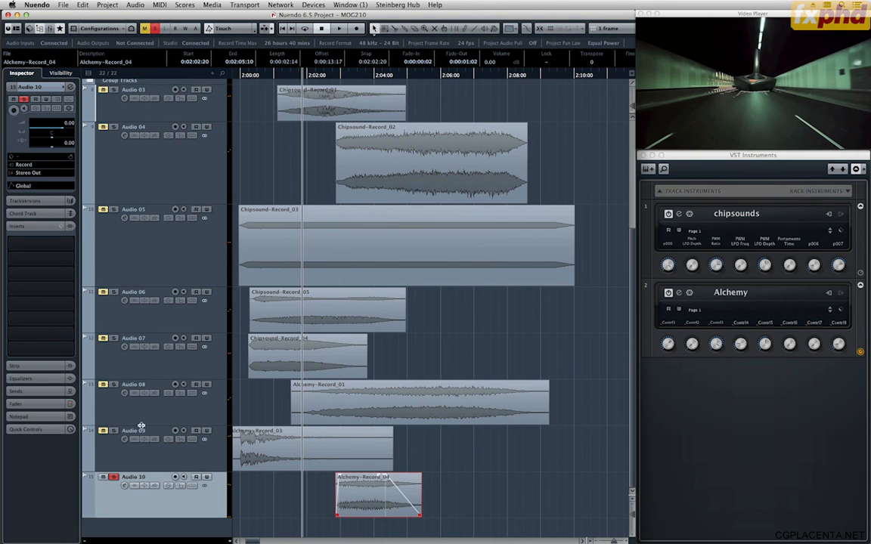
Unsolo Audio 10 and audition all the layers against the video from just before 0:02:00.
{"action": "left_click", "coordinate": [113, 477]}
{"action": "key", "text": "g"}
{"action": "key", "text": "g"}
{"action": "key", "text": "g"}
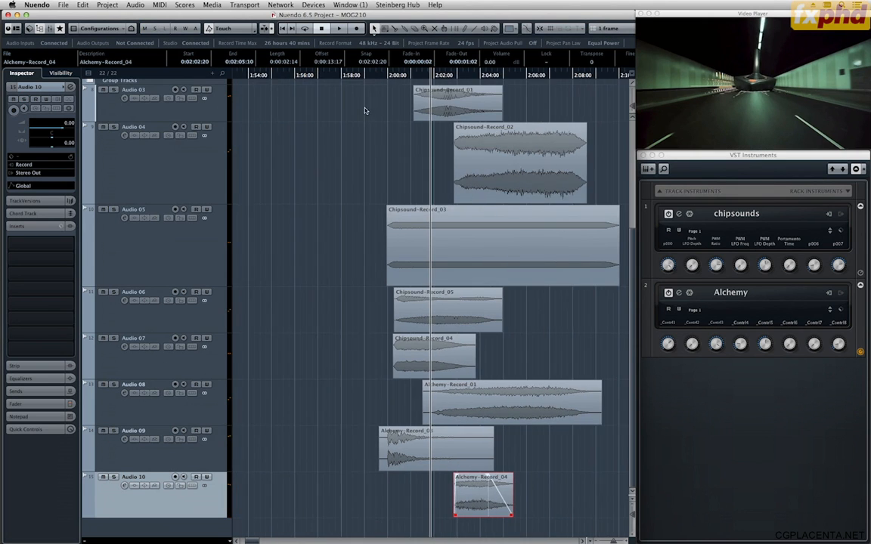
{"action": "left_click", "coordinate": [394, 78]}
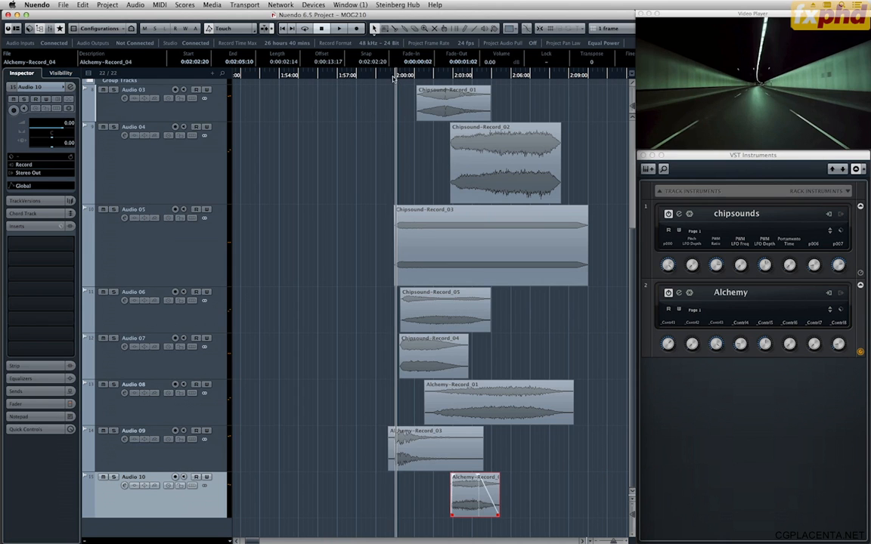
{"action": "key", "text": "space"}
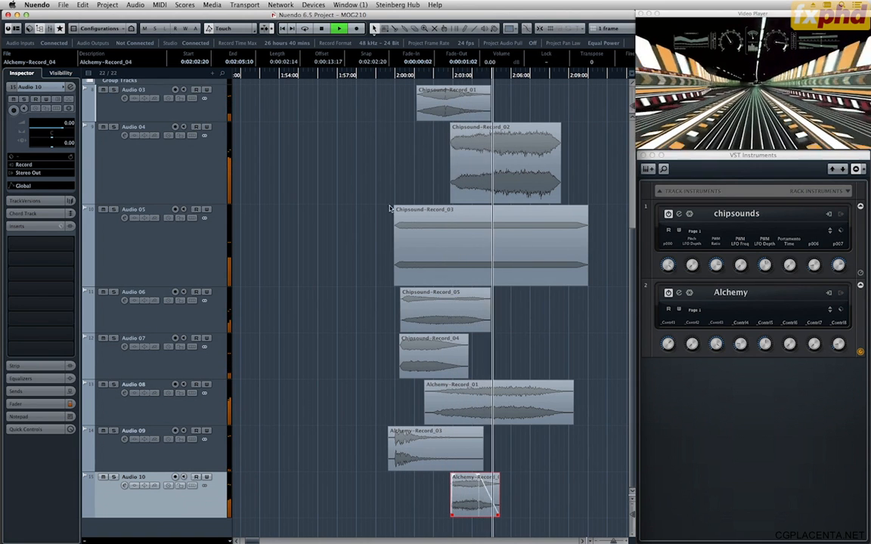
{"action": "key", "text": "h"}
{"action": "key", "text": "h"}
{"action": "key", "text": "space"}
Raise the volume of Alchemy-Record_04 to 7.50, scale down the waveform display, and play the mix from about 0:01:58.
{"action": "scroll", "coordinate": [369, 496], "scroll_direction": "up", "scroll_amount": 4}
{"action": "scroll", "coordinate": [368, 496], "scroll_direction": "up", "scroll_amount": 4}
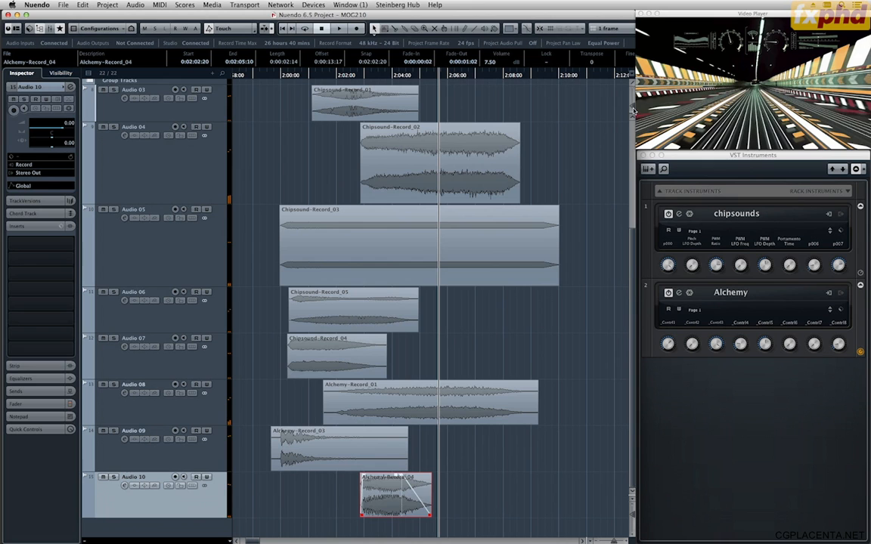
{"action": "left_click_drag", "start_coordinate": [634, 111], "coordinate": [633, 119]}
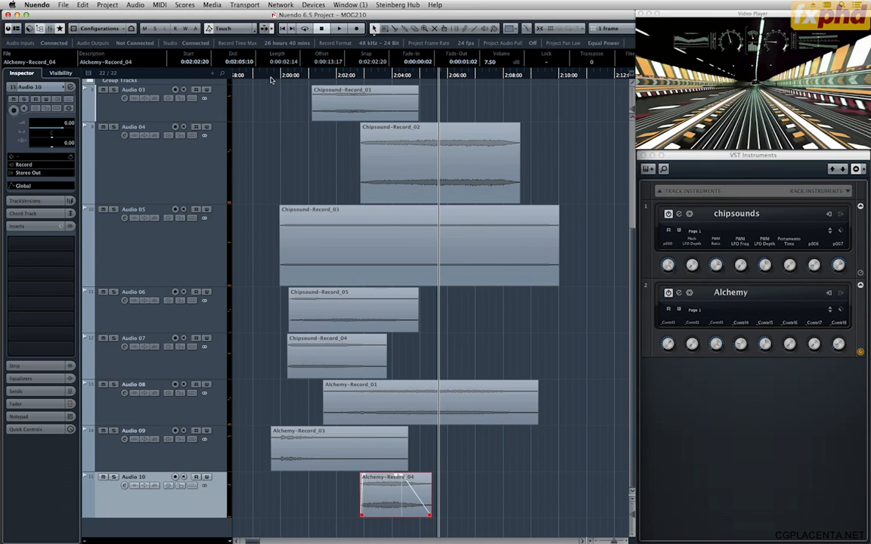
{"action": "left_click", "coordinate": [244, 75]}
{"action": "key", "text": "space"}
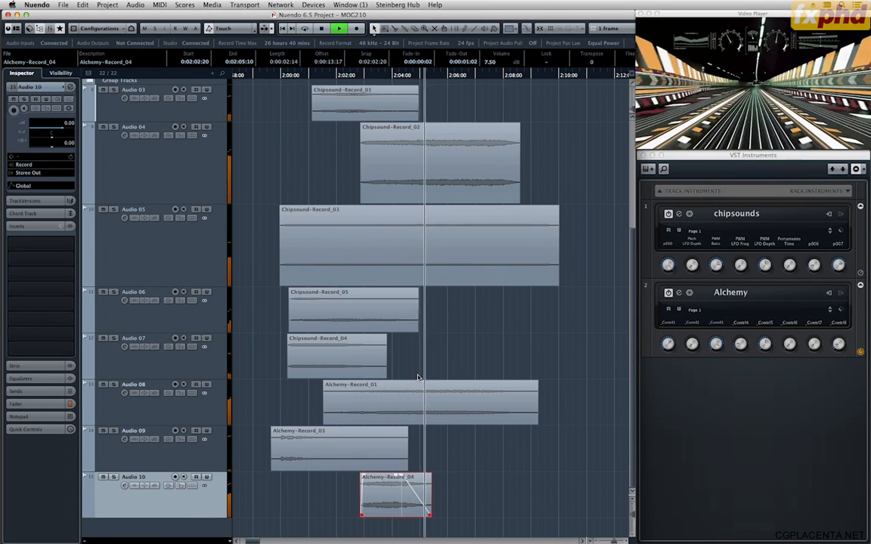
{"action": "key", "text": "space"}
Lower the volume of Alchemy-Record_04 to -0.40 and audition the full mix from just before 0:02:00.
{"action": "left_click_drag", "start_coordinate": [396, 500], "coordinate": [399, 479]}
{"action": "left_click", "coordinate": [272, 75]}
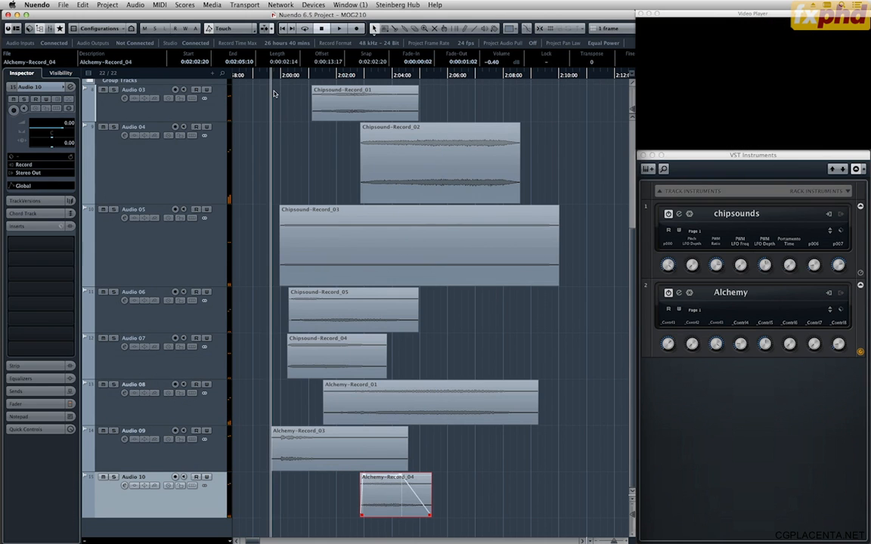
{"action": "key", "text": "space"}
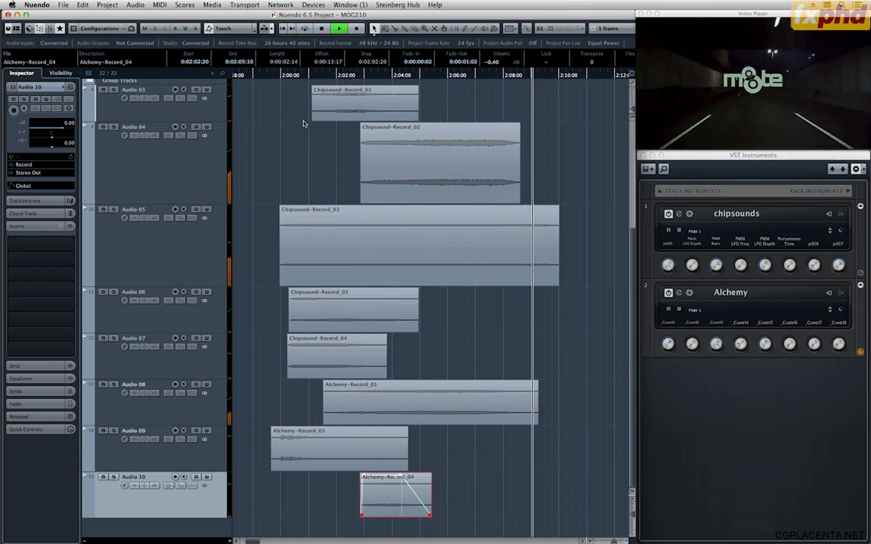
{"action": "key", "text": "space"}
{"action": "left_click", "coordinate": [278, 74]}
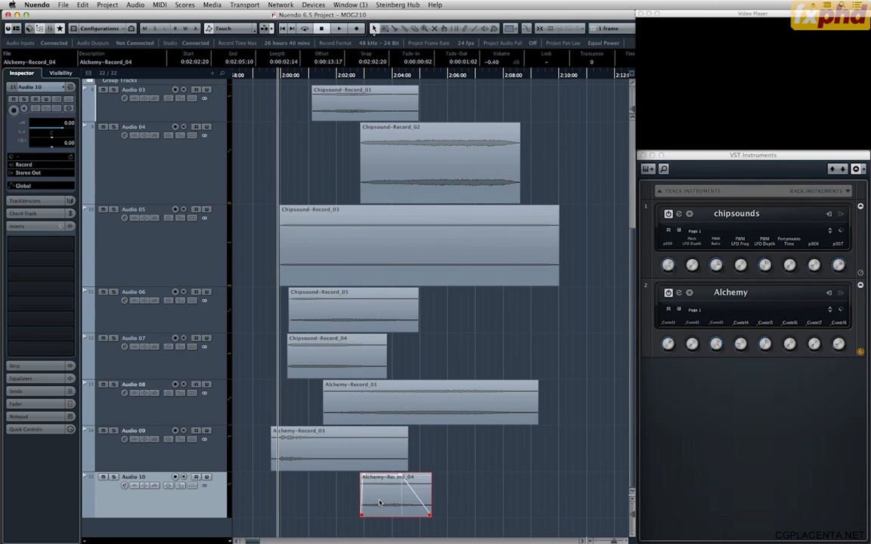
{"action": "mouse_move", "coordinate": [3, 222]}
{"action": "left_click", "coordinate": [11, 156]}
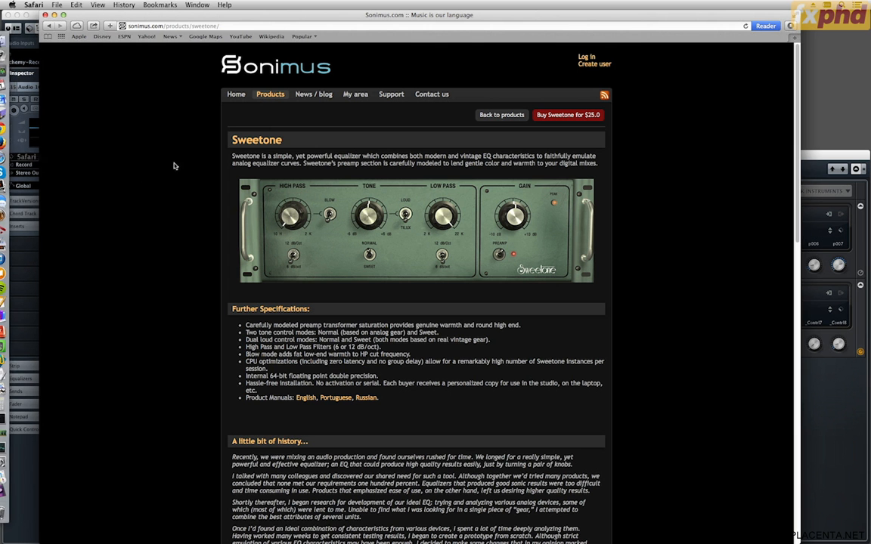
{"action": "left_click", "coordinate": [136, 26]}
{"action": "type", "text": "www.plogue.com"}
{"action": "key", "text": "Return"}
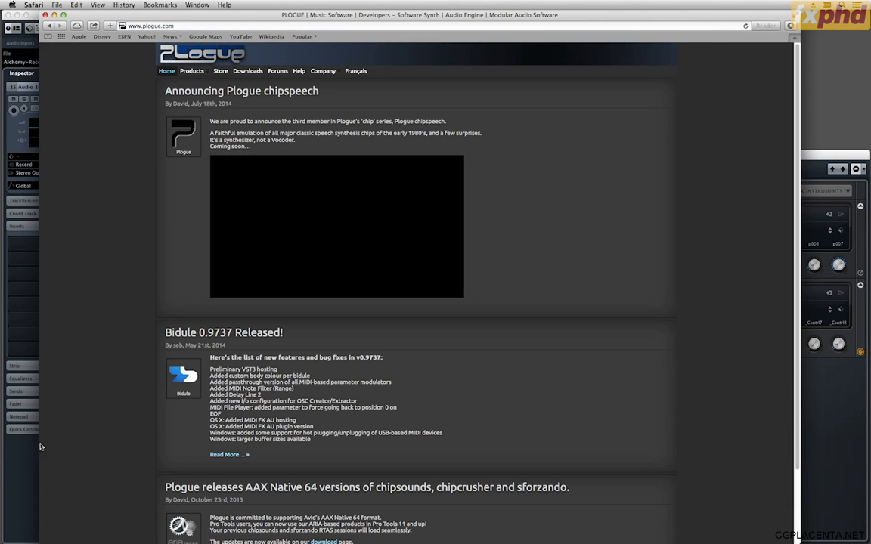
{"action": "left_click", "coordinate": [11, 415]}
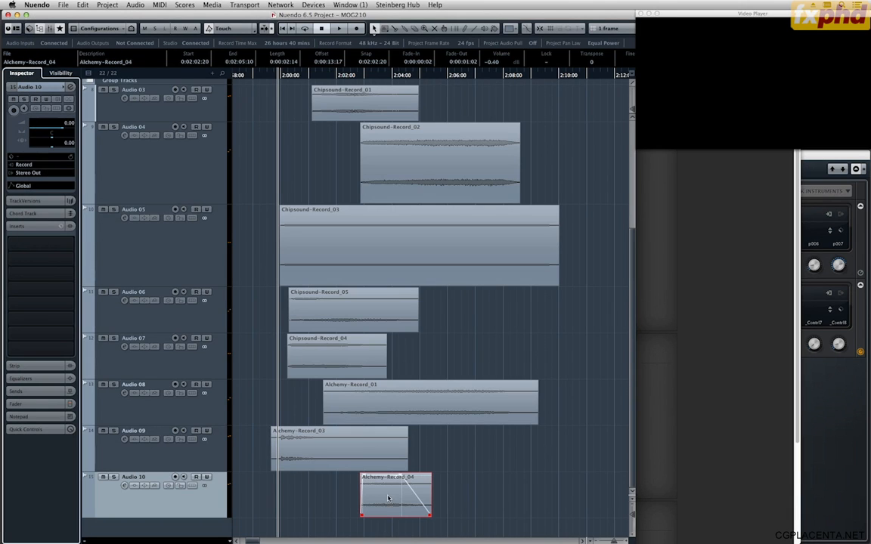
Open the chipcrusher plug-in on Alchemy-Record_04, load the DMC preset from 01 - Classic, and start the preview.
{"action": "left_click", "coordinate": [134, 4]}
{"action": "mouse_move", "coordinate": [151, 24]}
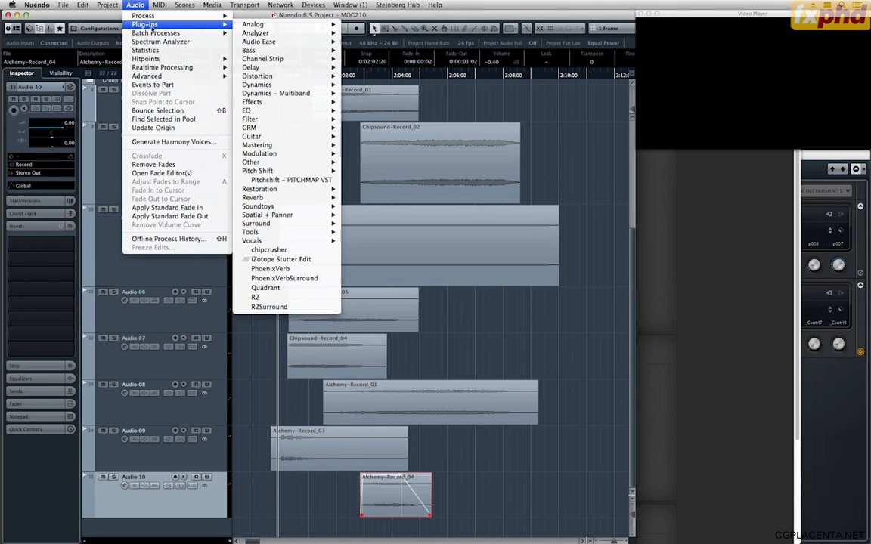
{"action": "left_click", "coordinate": [268, 250]}
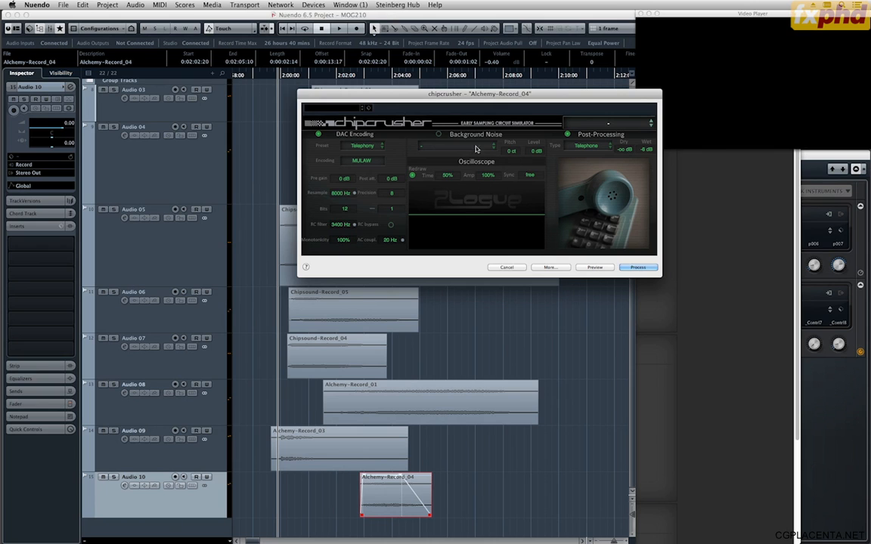
{"action": "left_click", "coordinate": [618, 125]}
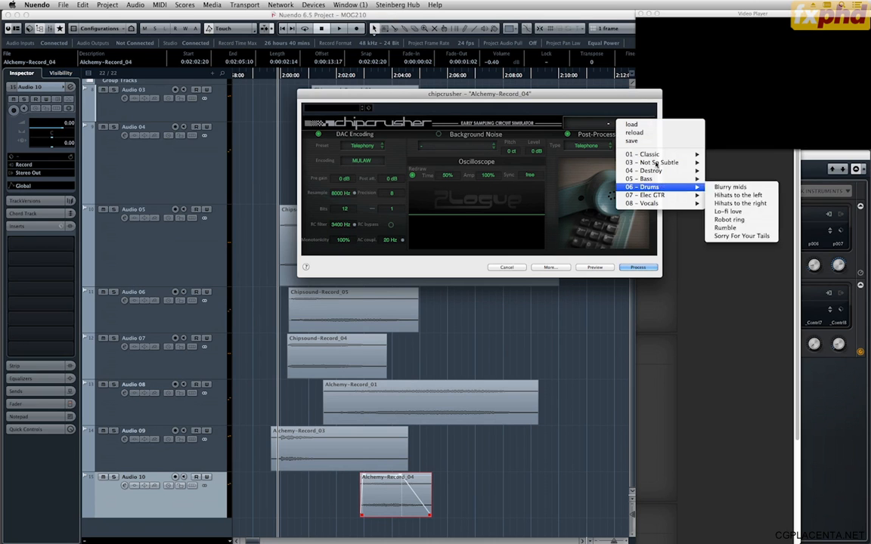
{"action": "mouse_move", "coordinate": [656, 163]}
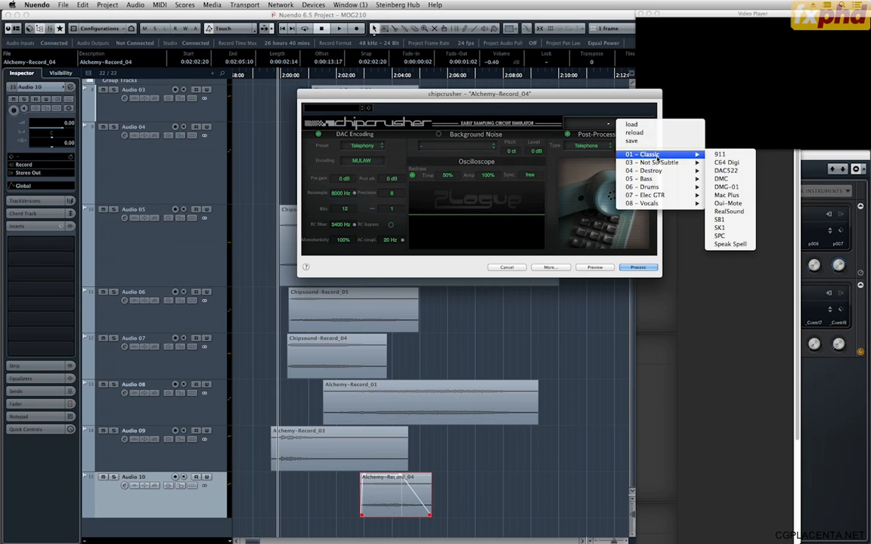
{"action": "left_click", "coordinate": [722, 178]}
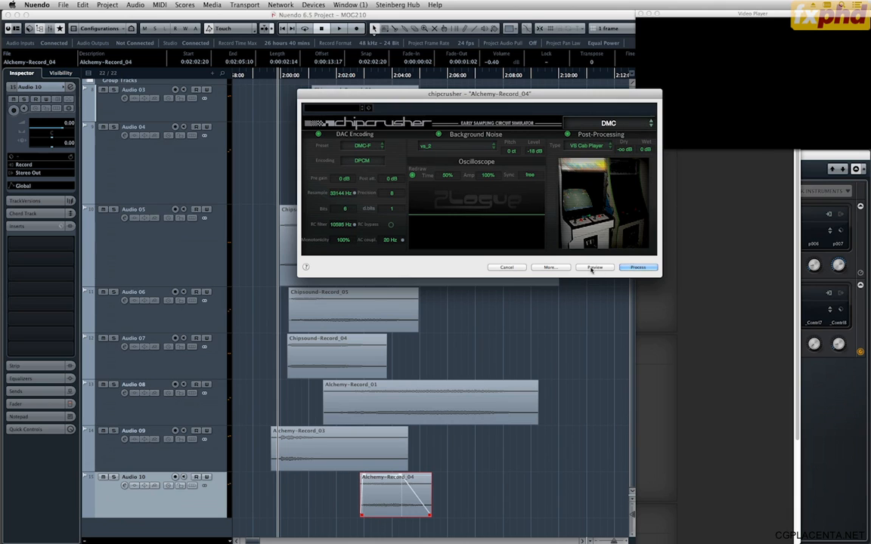
{"action": "left_click", "coordinate": [593, 268]}
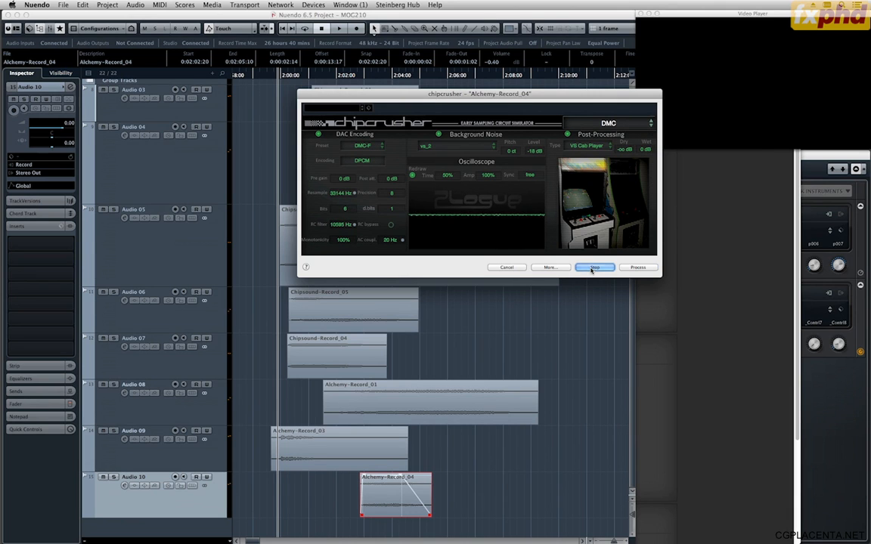
Audition the classic chipcrusher presets on Alchemy-Record_04 from DMG-01 through Speak Spell, including Mac Plus, RealSound and SK1.
{"action": "scroll", "coordinate": [599, 130], "scroll_direction": "down", "scroll_amount": 1}
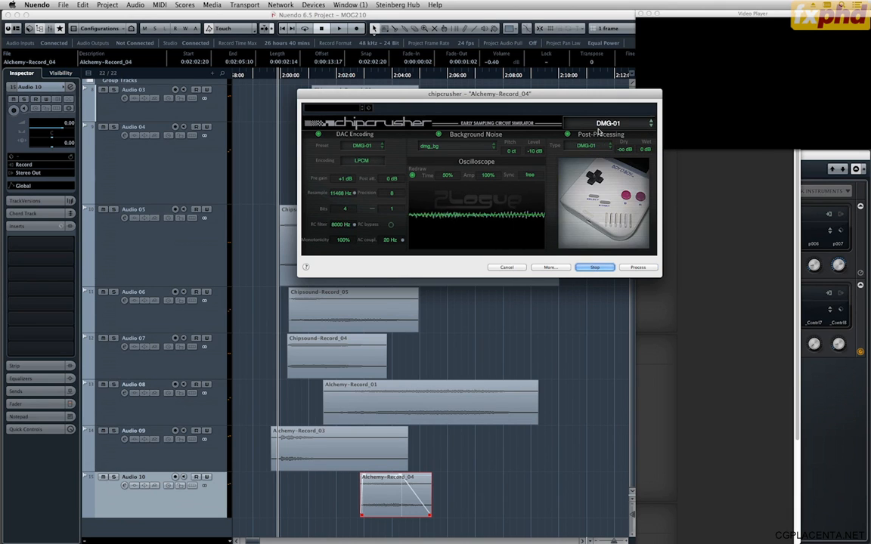
{"action": "scroll", "coordinate": [599, 131], "scroll_direction": "down", "scroll_amount": 1}
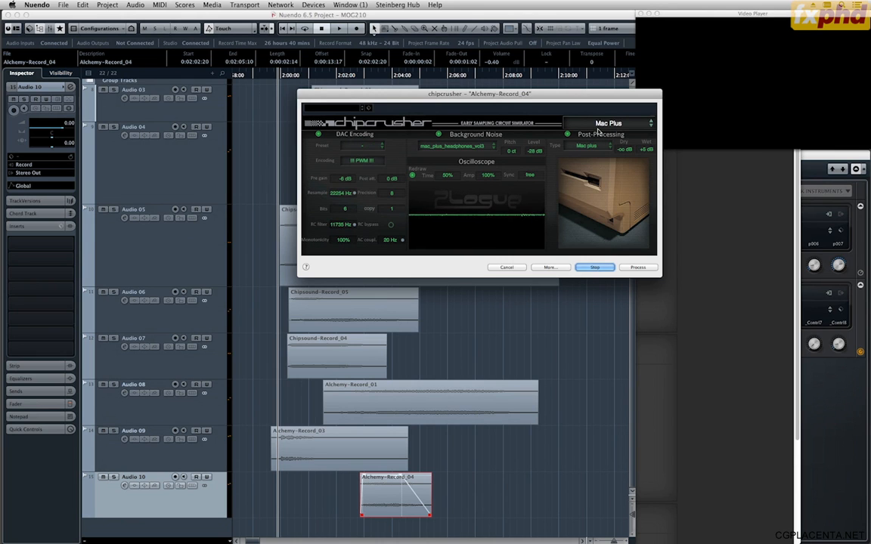
{"action": "scroll", "coordinate": [599, 130], "scroll_direction": "up", "scroll_amount": 1}
{"action": "scroll", "coordinate": [598, 131], "scroll_direction": "down", "scroll_amount": 1}
{"action": "scroll", "coordinate": [598, 130], "scroll_direction": "down", "scroll_amount": 1}
{"action": "scroll", "coordinate": [598, 131], "scroll_direction": "down", "scroll_amount": 1}
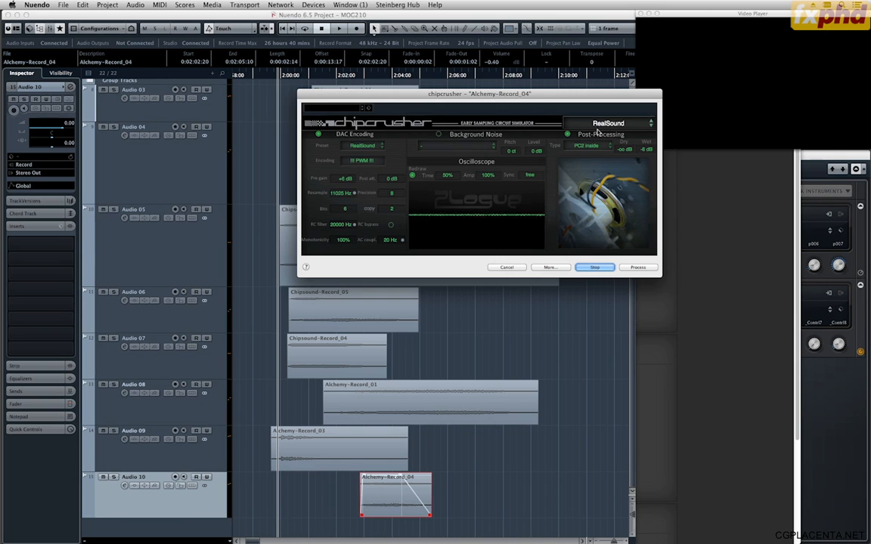
{"action": "scroll", "coordinate": [598, 131], "scroll_direction": "down", "scroll_amount": 1}
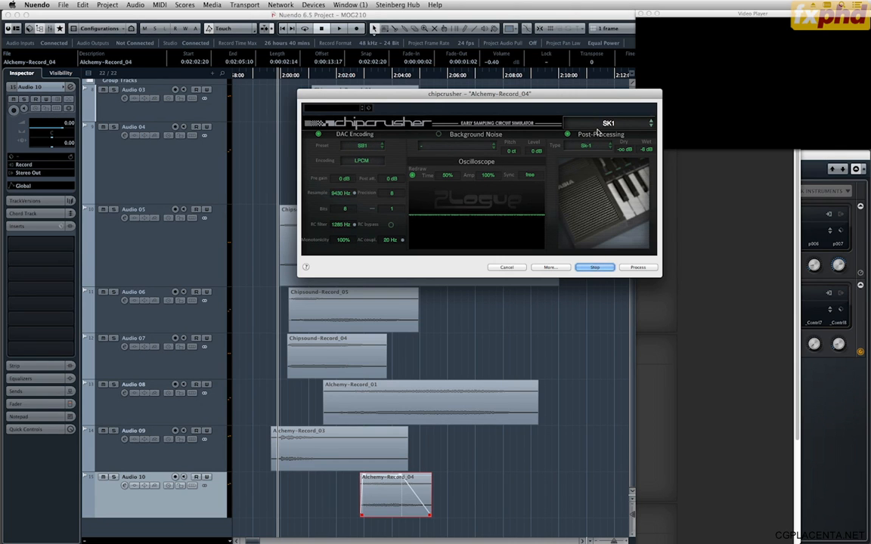
{"action": "scroll", "coordinate": [598, 133], "scroll_direction": "down", "scroll_amount": 1}
{"action": "scroll", "coordinate": [598, 132], "scroll_direction": "down", "scroll_amount": 1}
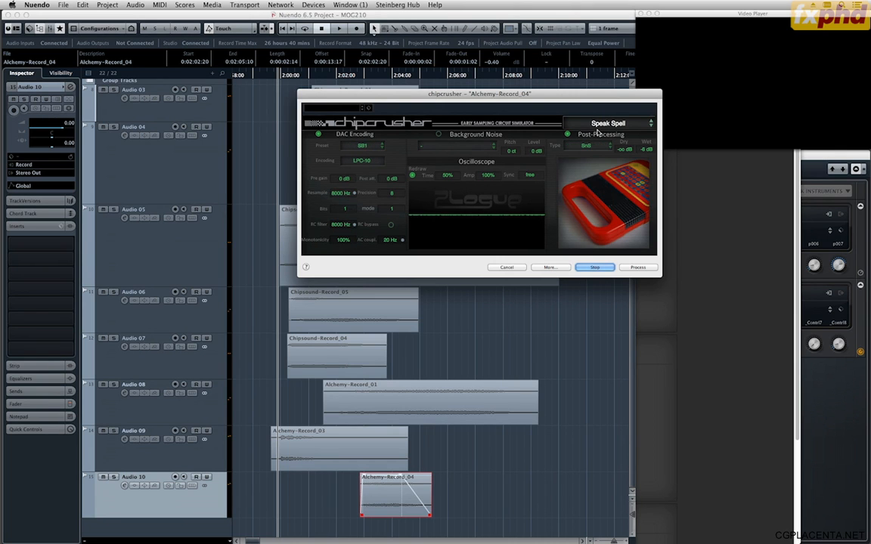
Audition the chipcrusher presets from BrokenSACD through Odd harmonics, including Drowned, SNAFU, alien message, lowfi_hell and Hurtful live venue.
{"action": "scroll", "coordinate": [598, 132], "scroll_direction": "down", "scroll_amount": 1}
{"action": "scroll", "coordinate": [598, 132], "scroll_direction": "up", "scroll_amount": 1}
{"action": "scroll", "coordinate": [598, 132], "scroll_direction": "down", "scroll_amount": 1}
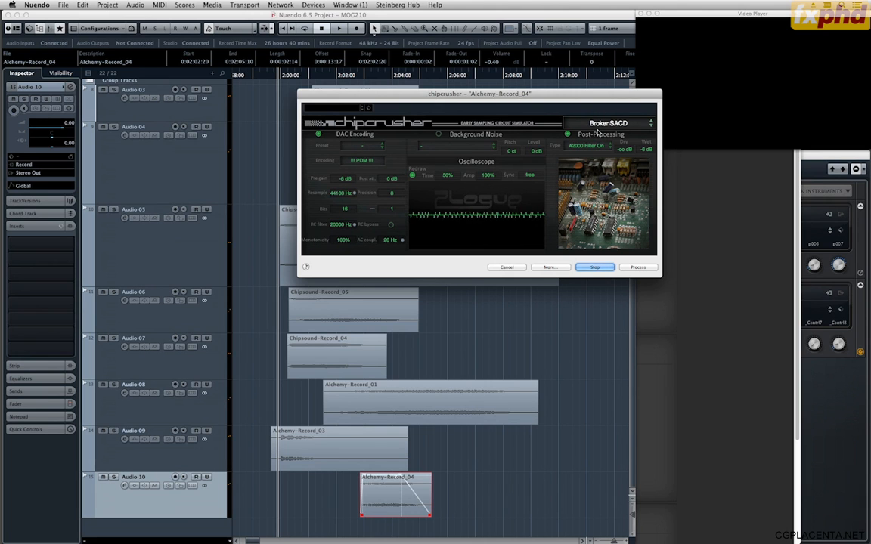
{"action": "scroll", "coordinate": [598, 132], "scroll_direction": "down", "scroll_amount": 1}
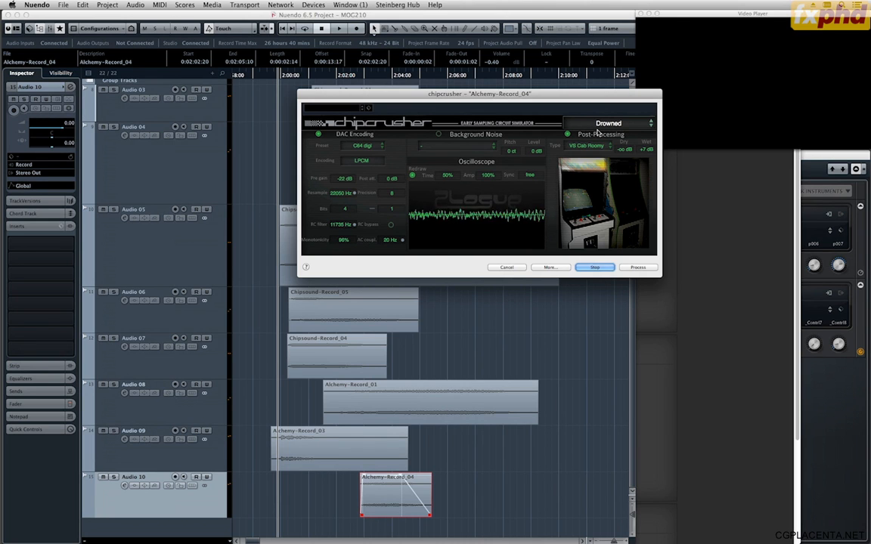
{"action": "scroll", "coordinate": [598, 132], "scroll_direction": "down", "scroll_amount": 1}
{"action": "scroll", "coordinate": [598, 132], "scroll_direction": "down", "scroll_amount": 1}
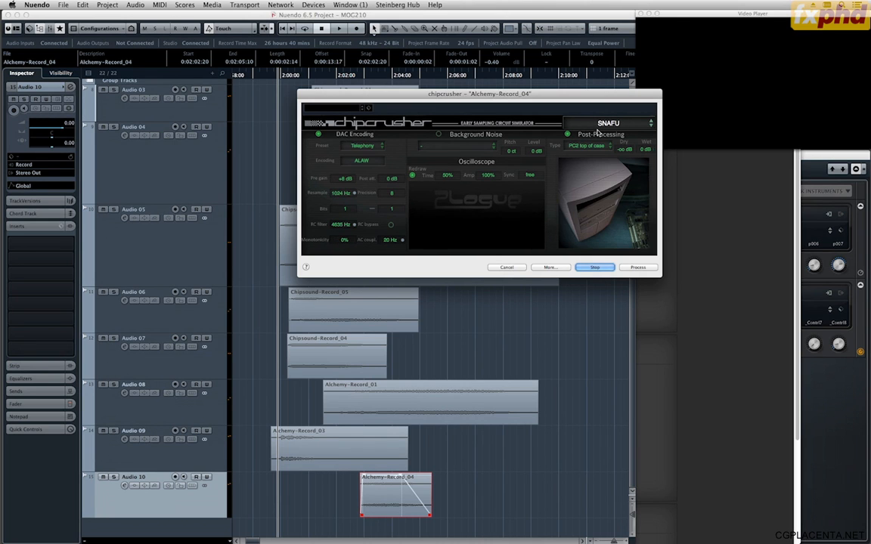
{"action": "scroll", "coordinate": [598, 132], "scroll_direction": "down", "scroll_amount": 1}
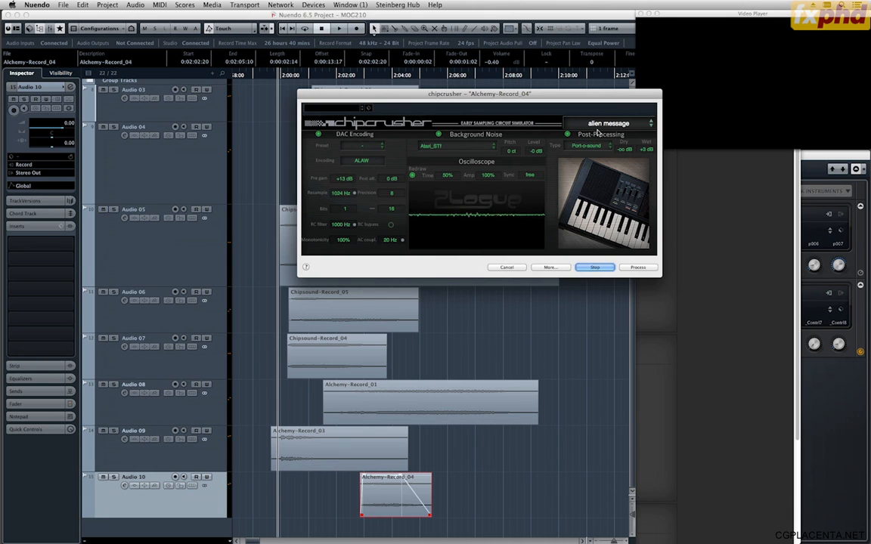
{"action": "scroll", "coordinate": [598, 132], "scroll_direction": "down", "scroll_amount": 1}
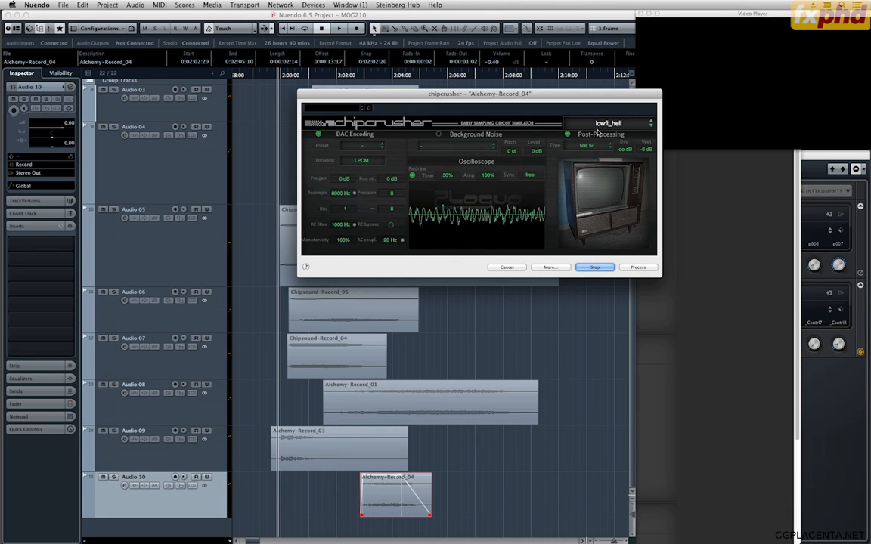
{"action": "scroll", "coordinate": [598, 132], "scroll_direction": "down", "scroll_amount": 1}
{"action": "scroll", "coordinate": [598, 132], "scroll_direction": "down", "scroll_amount": 1}
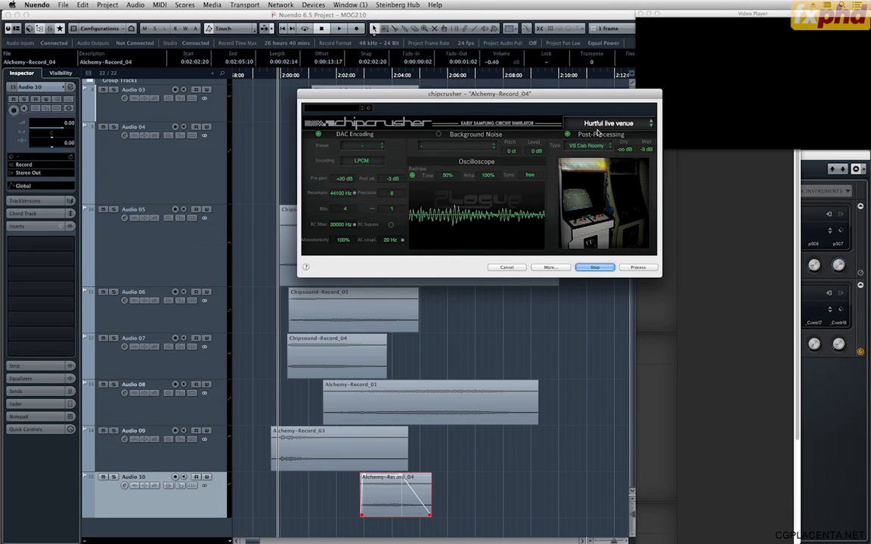
{"action": "scroll", "coordinate": [598, 132], "scroll_direction": "down", "scroll_amount": 1}
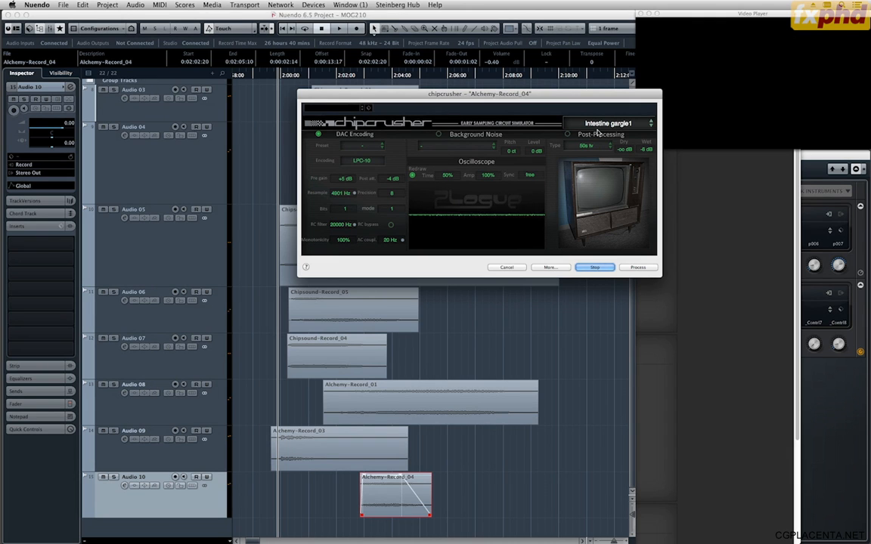
{"action": "scroll", "coordinate": [598, 132], "scroll_direction": "down", "scroll_amount": 1}
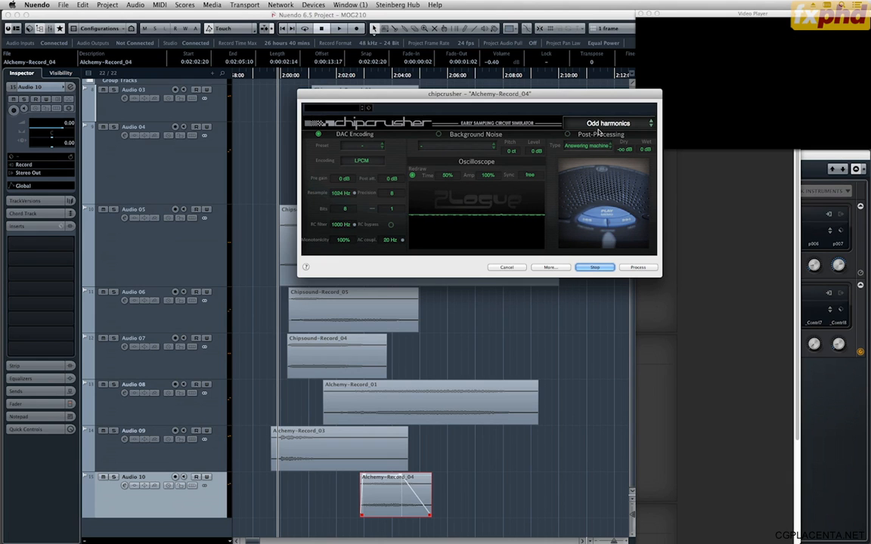
Audition the chipcrusher presets from Hihats to the left through Fuzzy guit 1, including Lo-fi love, Robot ring, Rumble and Funky duck.
{"action": "scroll", "coordinate": [598, 132], "scroll_direction": "down", "scroll_amount": 1}
{"action": "scroll", "coordinate": [598, 132], "scroll_direction": "down", "scroll_amount": 2}
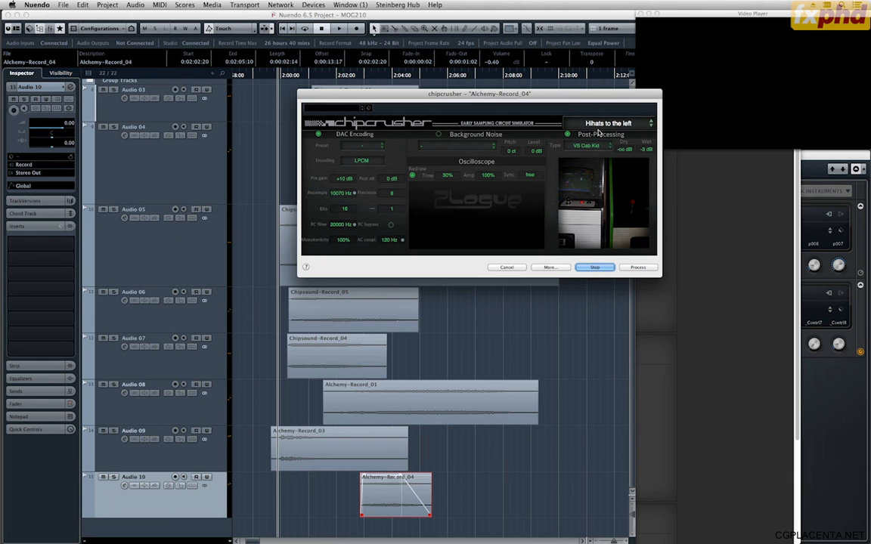
{"action": "scroll", "coordinate": [598, 132], "scroll_direction": "down", "scroll_amount": 1}
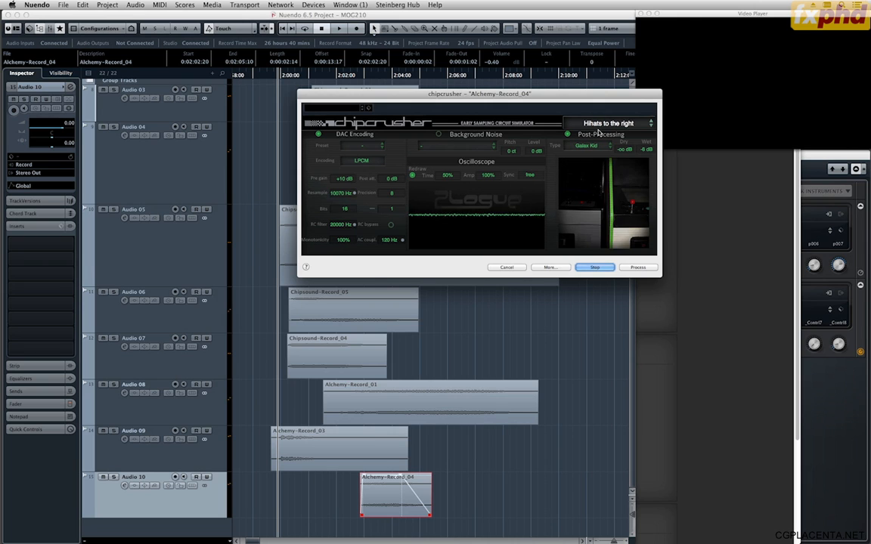
{"action": "scroll", "coordinate": [598, 133], "scroll_direction": "down", "scroll_amount": 1}
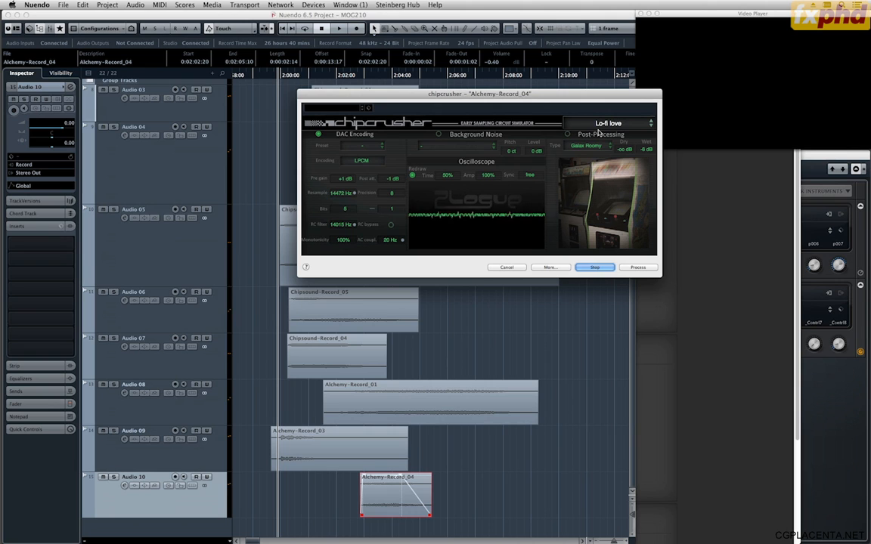
{"action": "scroll", "coordinate": [599, 132], "scroll_direction": "down", "scroll_amount": 1}
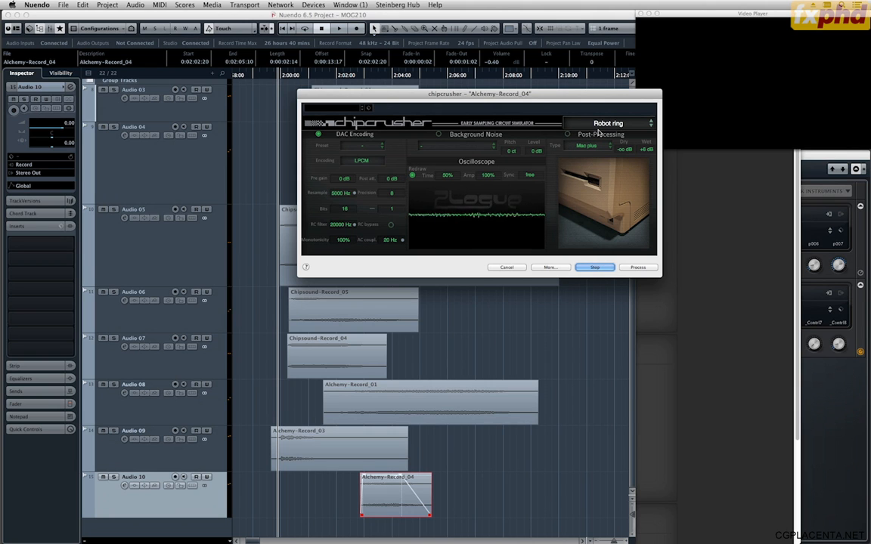
{"action": "scroll", "coordinate": [598, 133], "scroll_direction": "down", "scroll_amount": 1}
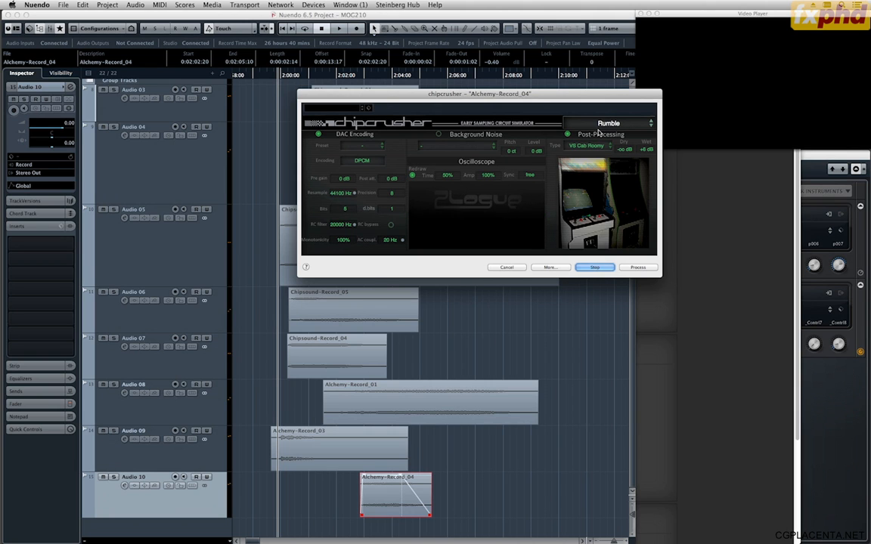
{"action": "scroll", "coordinate": [599, 133], "scroll_direction": "down", "scroll_amount": 1}
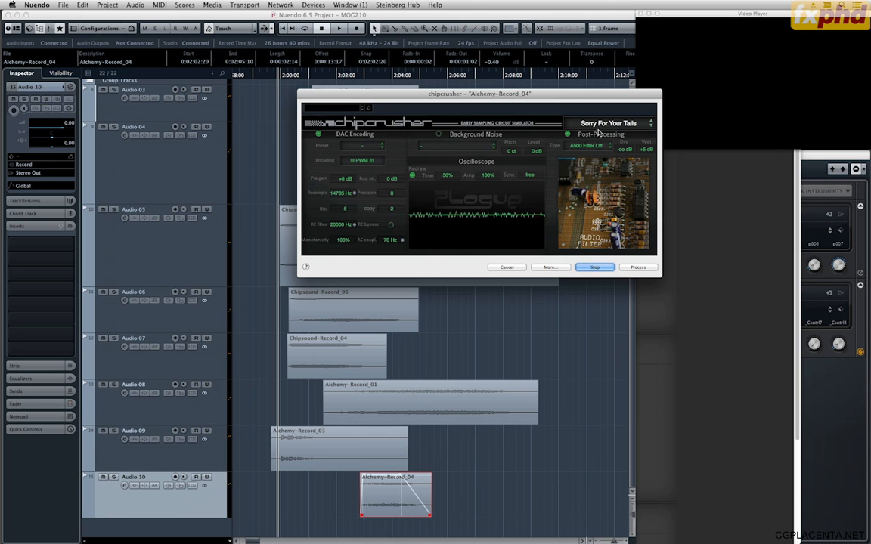
{"action": "scroll", "coordinate": [598, 132], "scroll_direction": "down", "scroll_amount": 1}
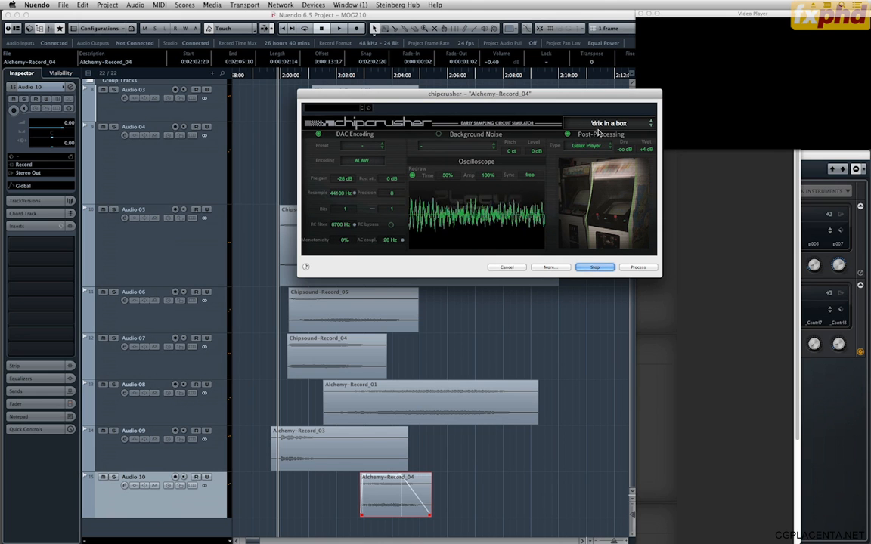
{"action": "scroll", "coordinate": [599, 132], "scroll_direction": "down", "scroll_amount": 1}
{"action": "scroll", "coordinate": [598, 132], "scroll_direction": "down", "scroll_amount": 1}
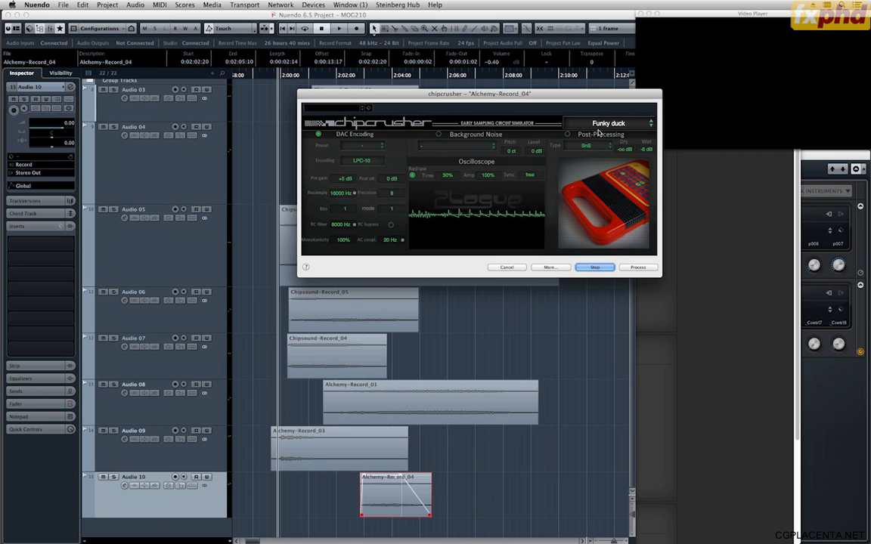
{"action": "scroll", "coordinate": [599, 132], "scroll_direction": "down", "scroll_amount": 1}
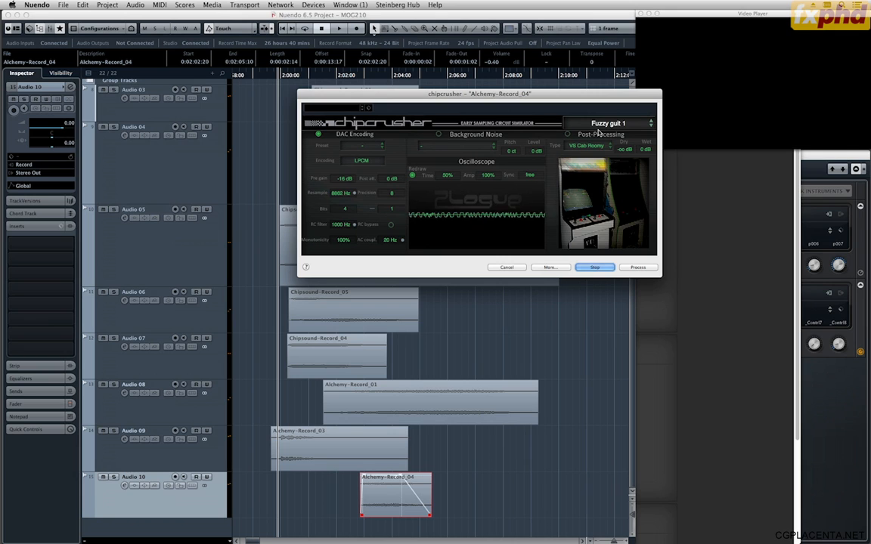
Process Alchemy-Record_04 with the chipcrusher preset Gated stack (adjust gain) and set the clip's volume to 0.50 dB.
{"action": "scroll", "coordinate": [598, 132], "scroll_direction": "down", "scroll_amount": 1}
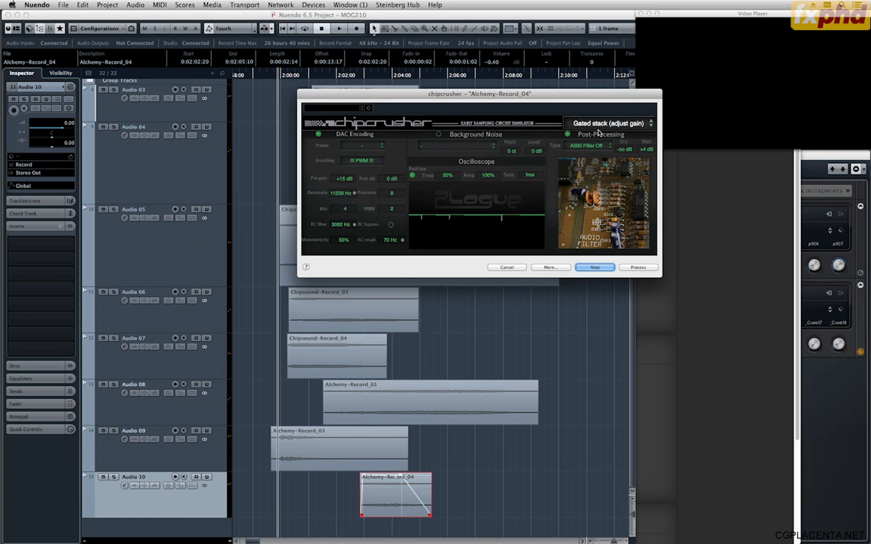
{"action": "left_click", "coordinate": [638, 267]}
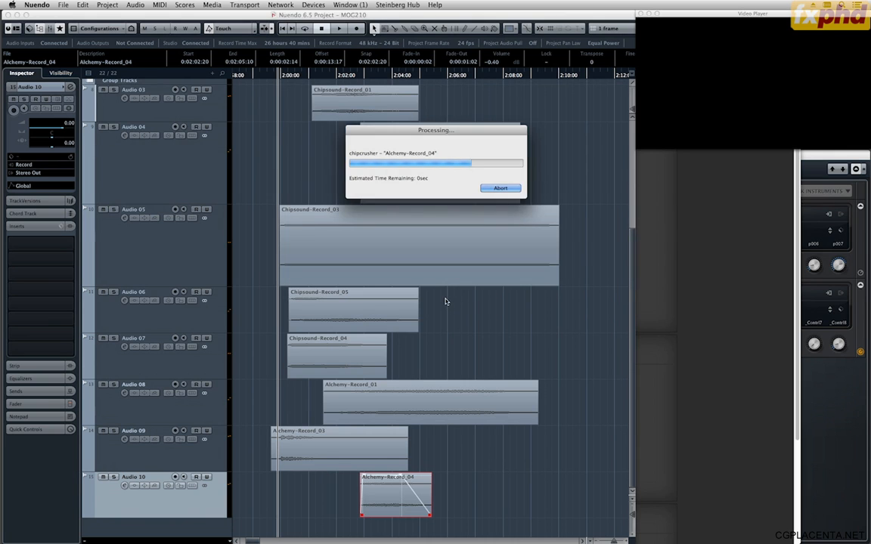
{"action": "scroll", "coordinate": [387, 499], "scroll_direction": "up", "scroll_amount": 2}
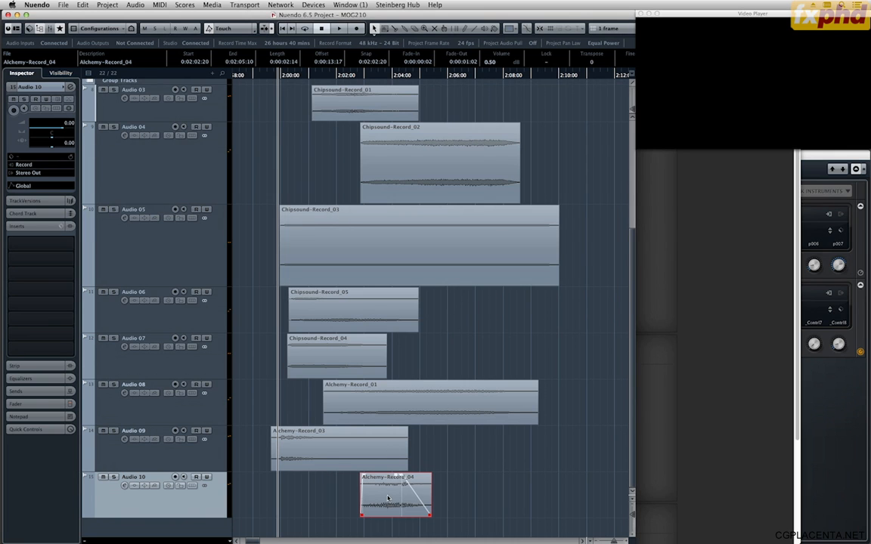
Play the processed glitch clip against the video, raising its volume to 5.80 dB and removing its fade-out.
{"action": "key", "text": "space"}
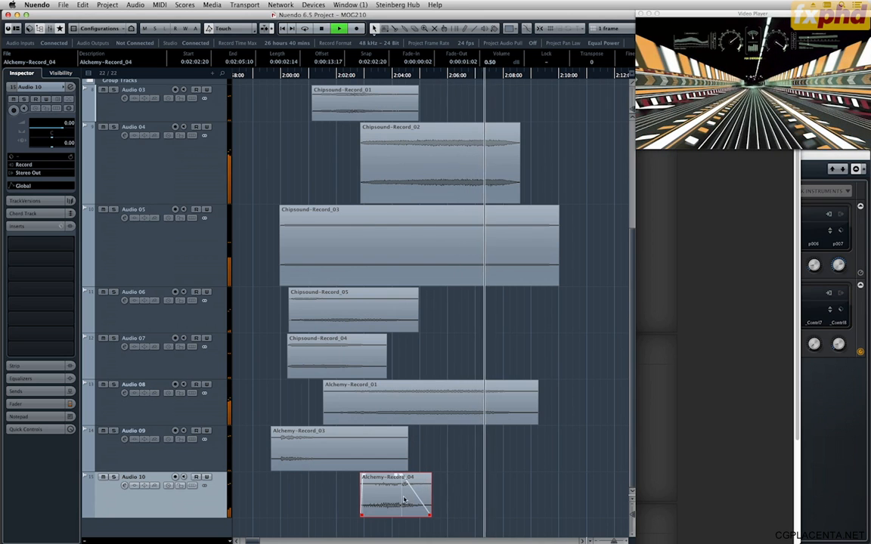
{"action": "key", "text": "space"}
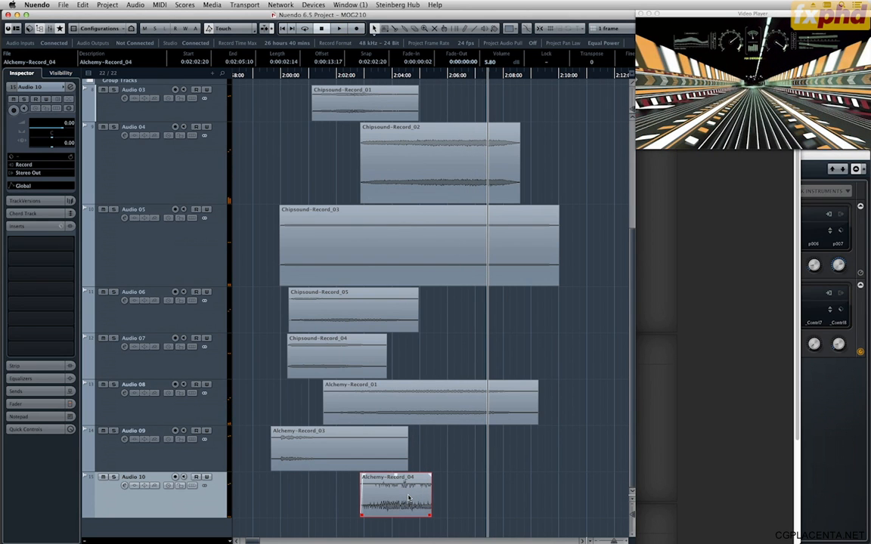
{"action": "left_click", "coordinate": [359, 75]}
{"action": "key", "text": "space"}
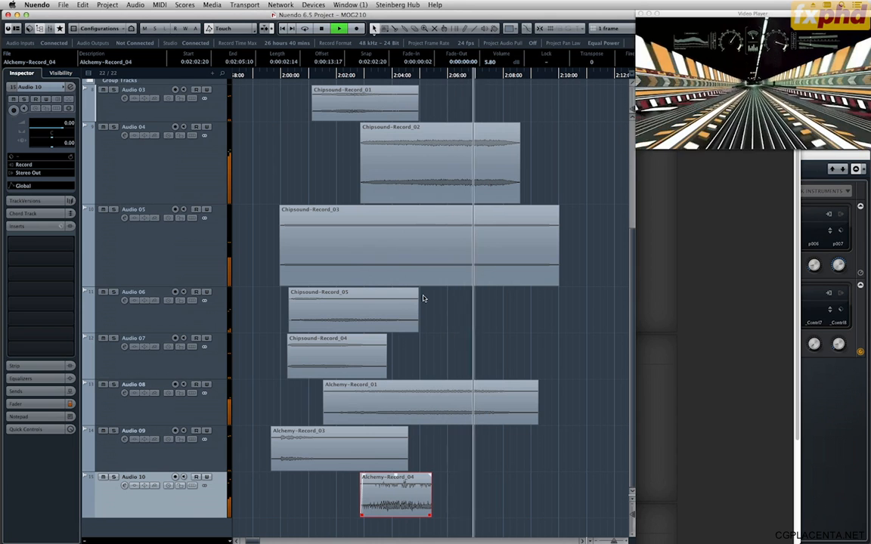
{"action": "key", "text": "space"}
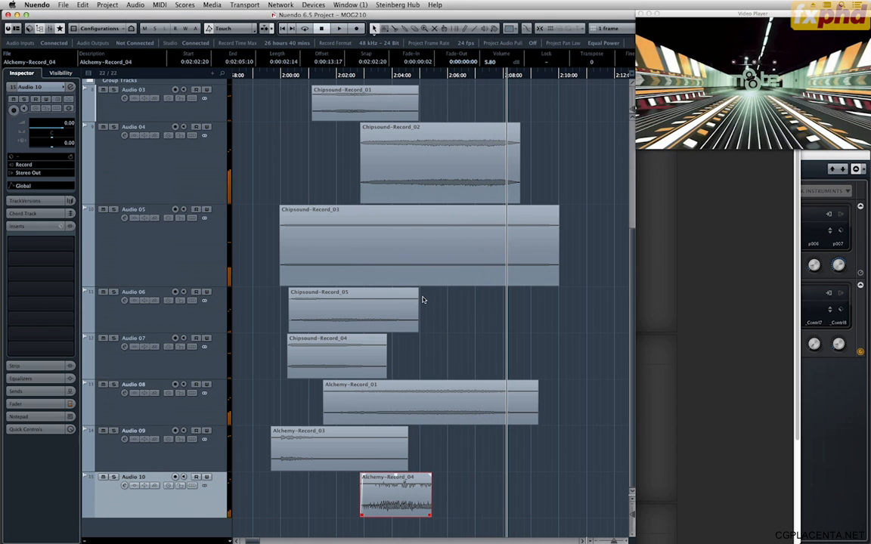
Duplicate Alchemy-Record_04 directly after itself and swap the copy's channels with Stereo Flip set to Flip Left-Right as a new version.
{"action": "key", "text": "super+d"}
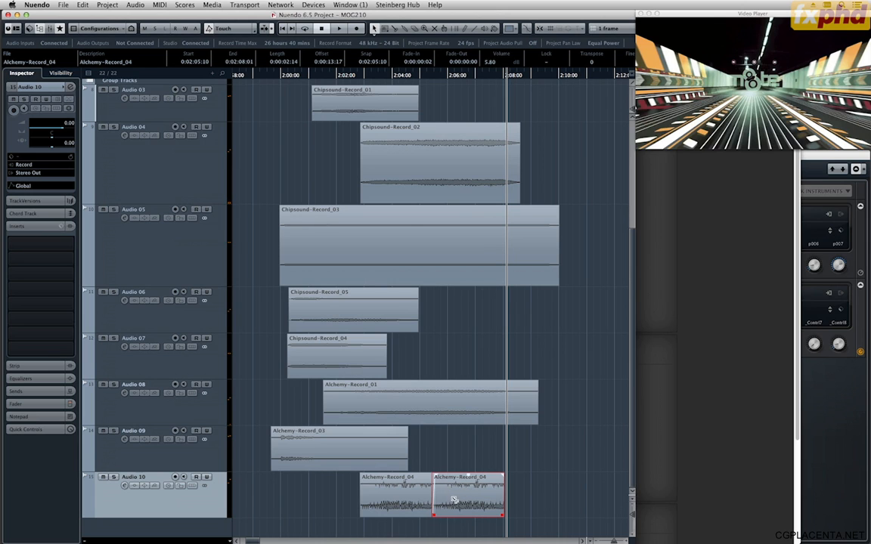
{"action": "key", "text": "alt+s"}
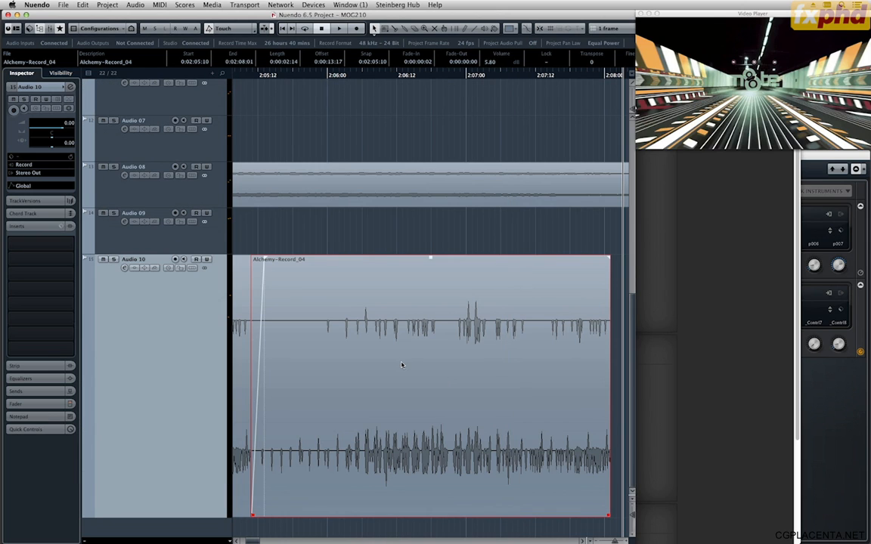
{"action": "key", "text": "alt+f"}
{"action": "left_click", "coordinate": [412, 123]}
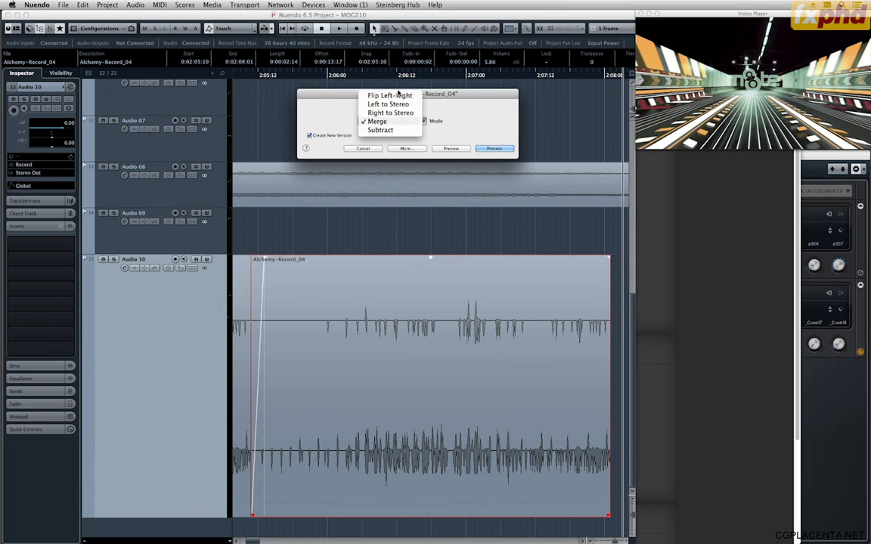
{"action": "left_click", "coordinate": [389, 95]}
{"action": "left_click", "coordinate": [495, 148]}
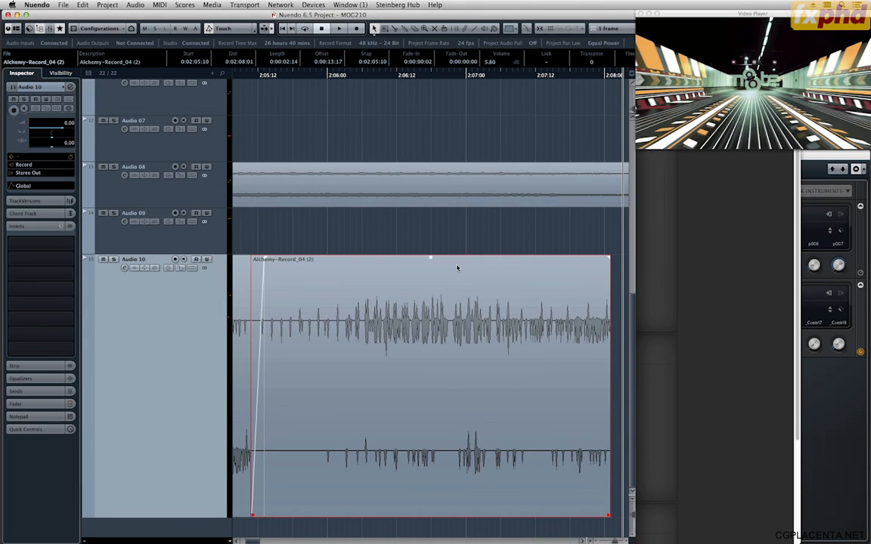
Play back both glitch clips with Audio 10 soloed and enable automation read on the tracks.
{"action": "key", "text": "g"}
{"action": "key", "text": "g"}
{"action": "key", "text": "g"}
{"action": "key", "text": "g"}
{"action": "key", "text": "g"}
{"action": "key", "text": "g"}
{"action": "key", "text": "g"}
{"action": "key", "text": "g"}
{"action": "key", "text": "g"}
{"action": "key", "text": "g"}
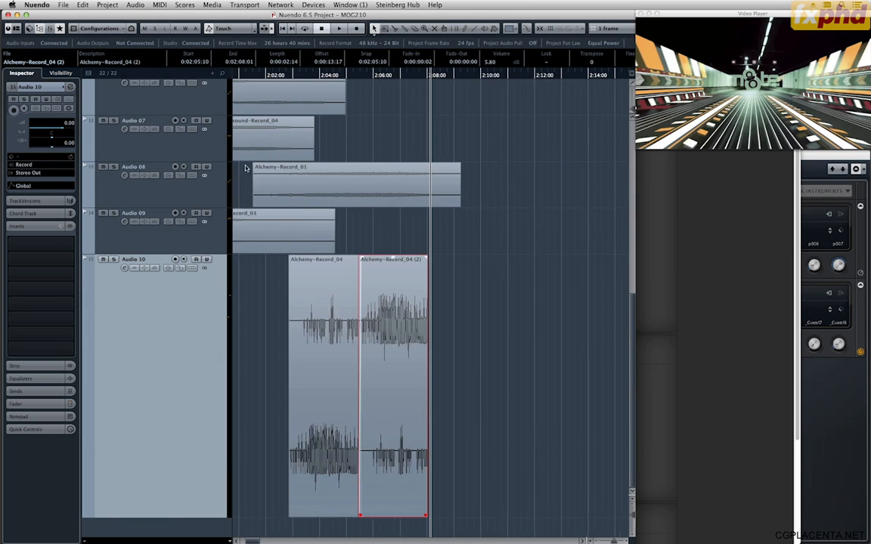
{"action": "left_click", "coordinate": [300, 78]}
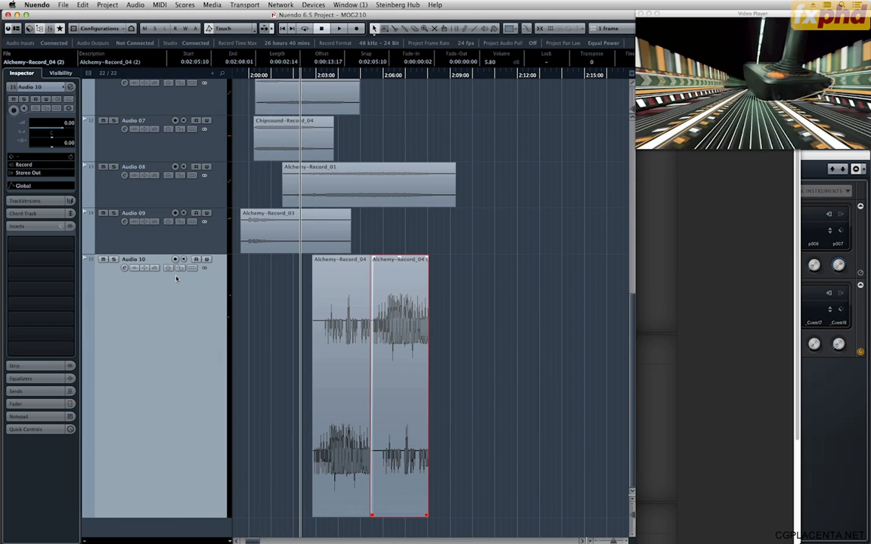
{"action": "key", "text": "space"}
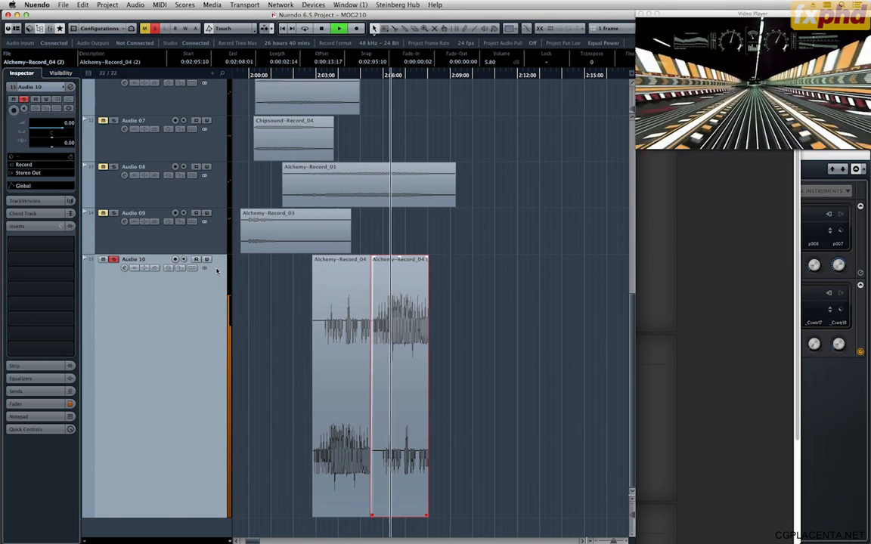
{"action": "key", "text": "space"}
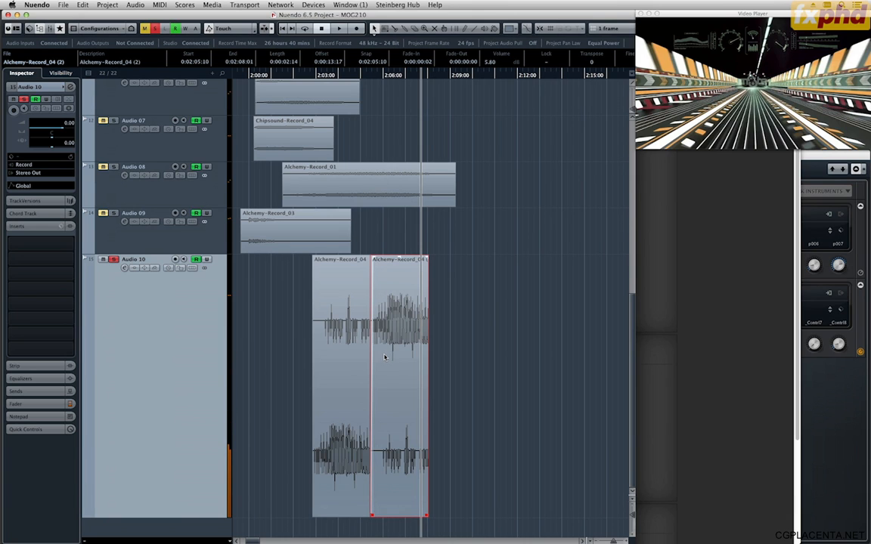
Slip the audio inside the second glitch clip to an offset of 0:00:11:23 and play back both clips.
{"action": "key", "text": "super+z"}
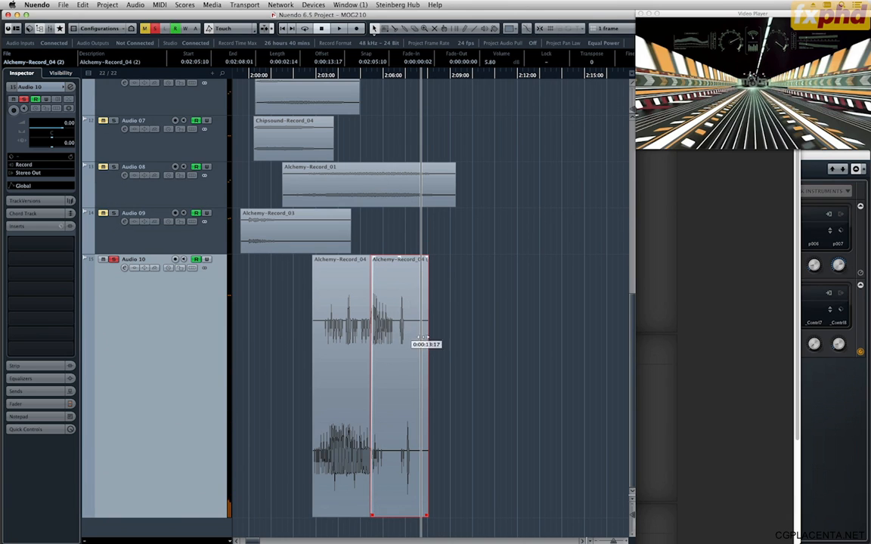
{"action": "left_click_drag", "start_coordinate": [422, 338], "coordinate": [447, 339]}
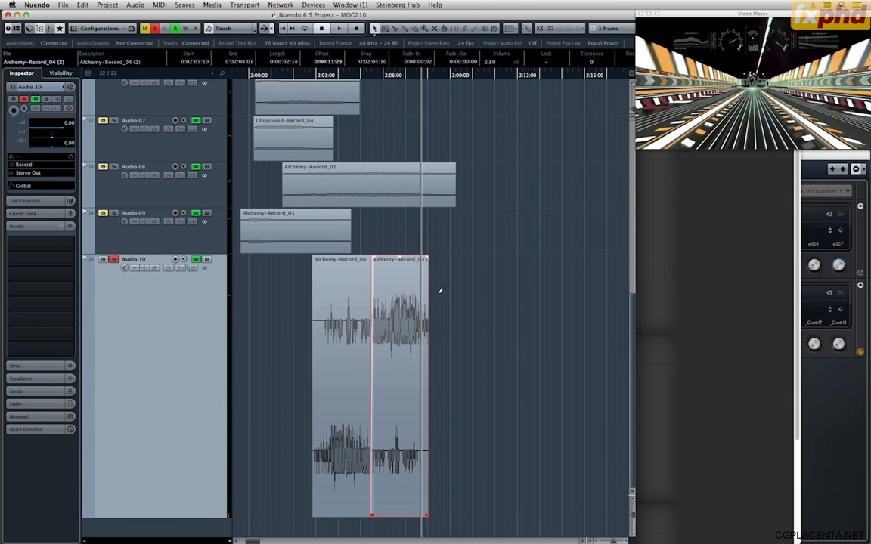
{"action": "left_click", "coordinate": [318, 74]}
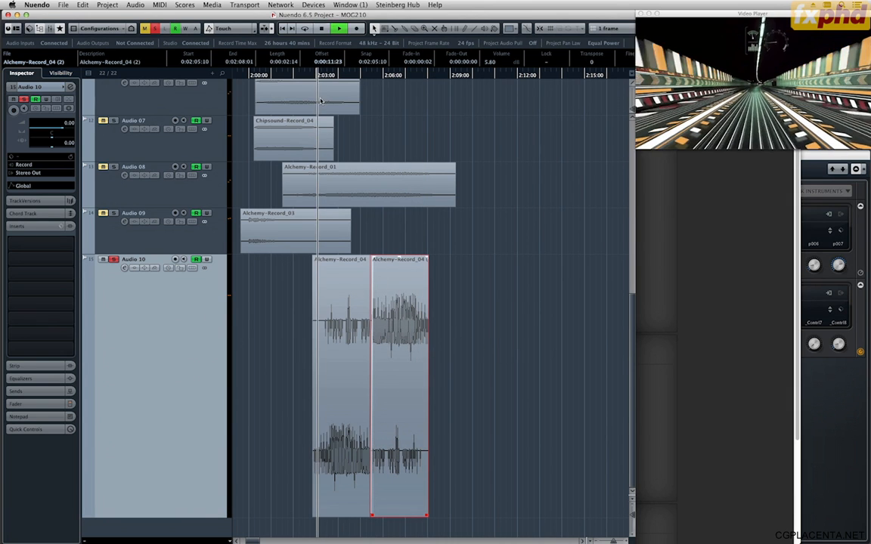
{"action": "key", "text": "space"}
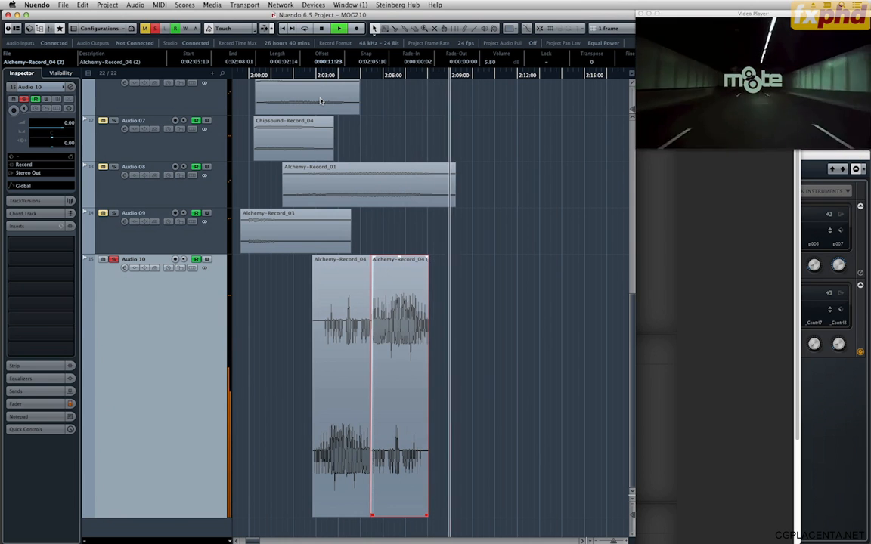
{"action": "key", "text": "space"}
Unsolo Audio 10 and play the full mix against the video from just before 2:00:00.
{"action": "key", "text": "g"}
{"action": "key", "text": "g"}
{"action": "key", "text": "g"}
{"action": "key", "text": "g"}
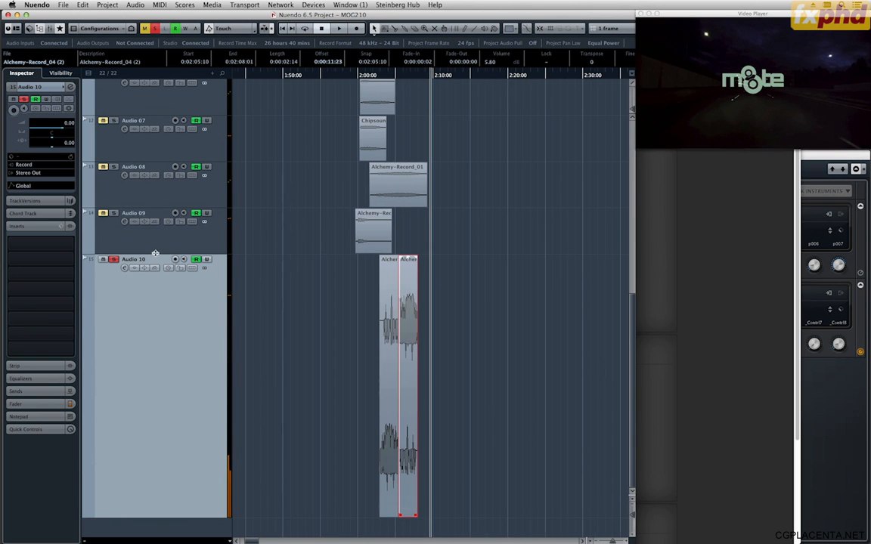
{"action": "left_click", "coordinate": [352, 74]}
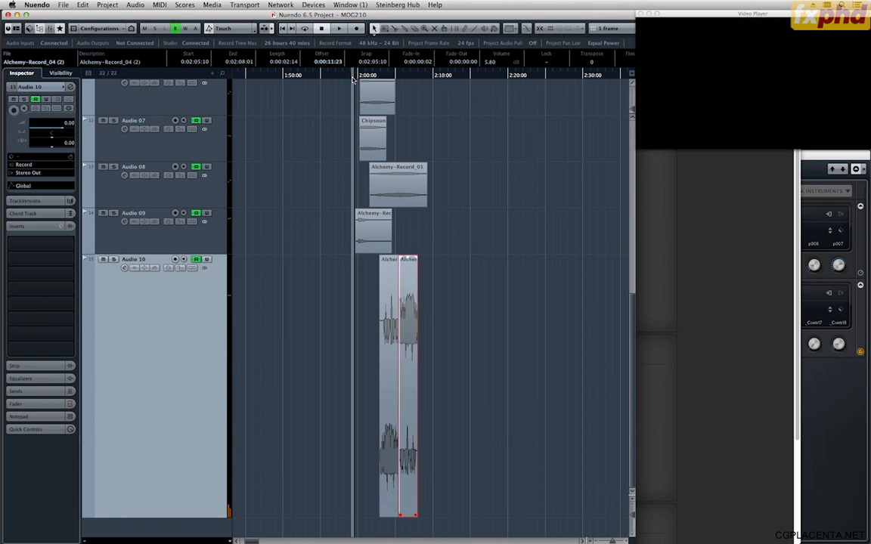
{"action": "key", "text": "space"}
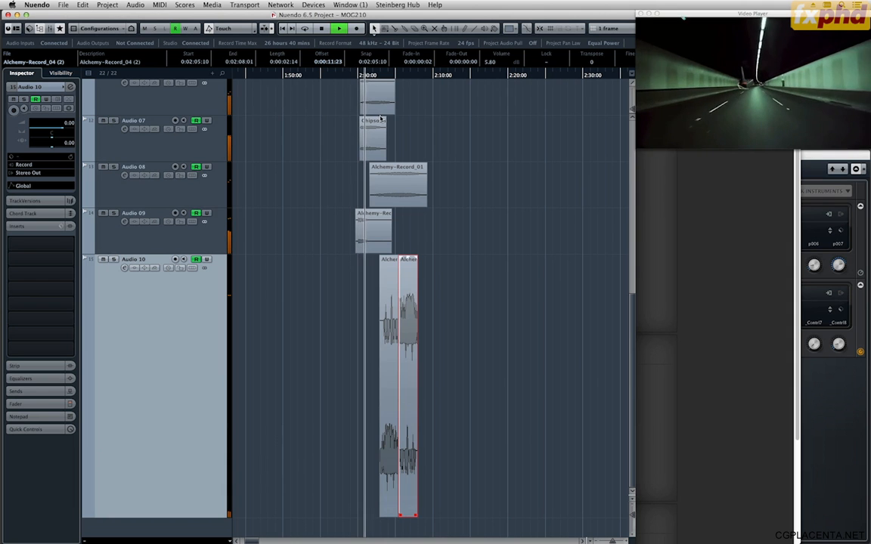
{"action": "key", "text": "h"}
{"action": "key", "text": "h"}
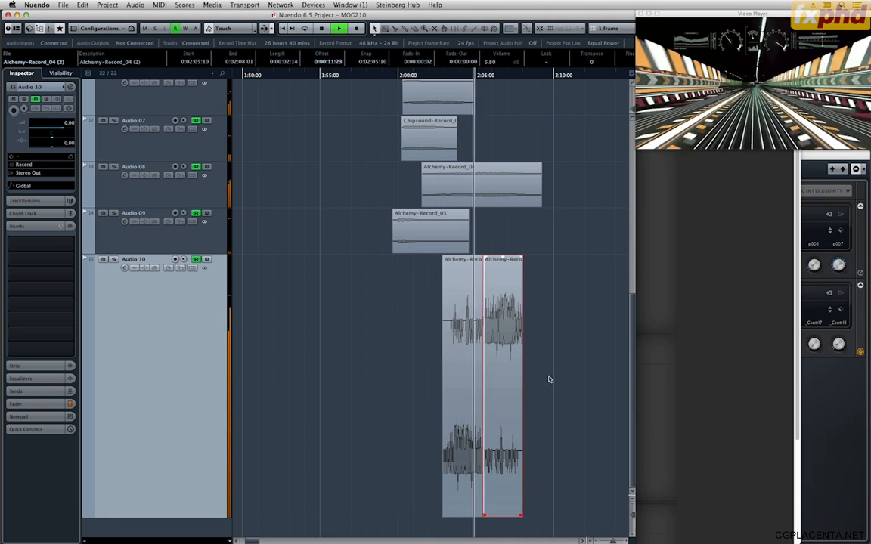
Lower the volume of both glitch clips on Audio 10 to -3.80 dB and deselect them.
{"action": "left_click_drag", "start_coordinate": [414, 341], "coordinate": [542, 394]}
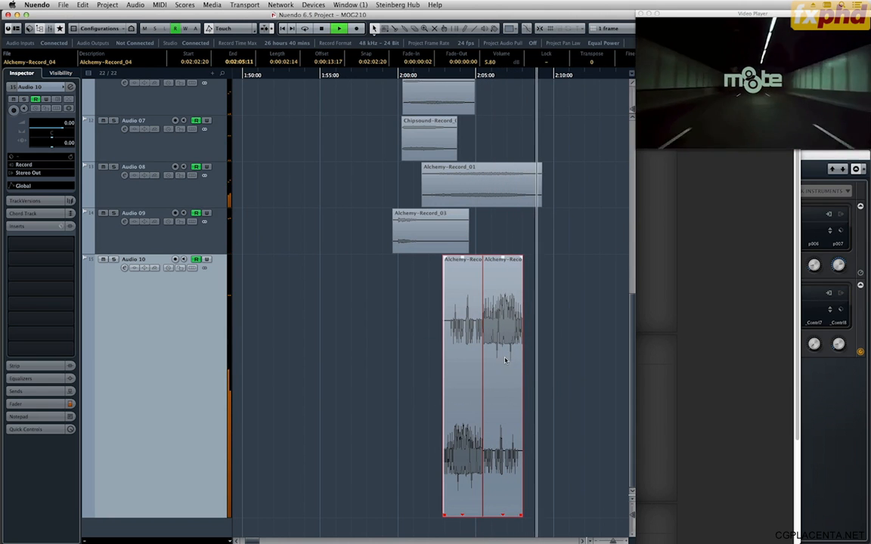
{"action": "key", "text": "space"}
{"action": "scroll", "coordinate": [504, 341], "scroll_direction": "down", "scroll_amount": 10}
{"action": "scroll", "coordinate": [504, 342], "scroll_direction": "up", "scroll_amount": 5}
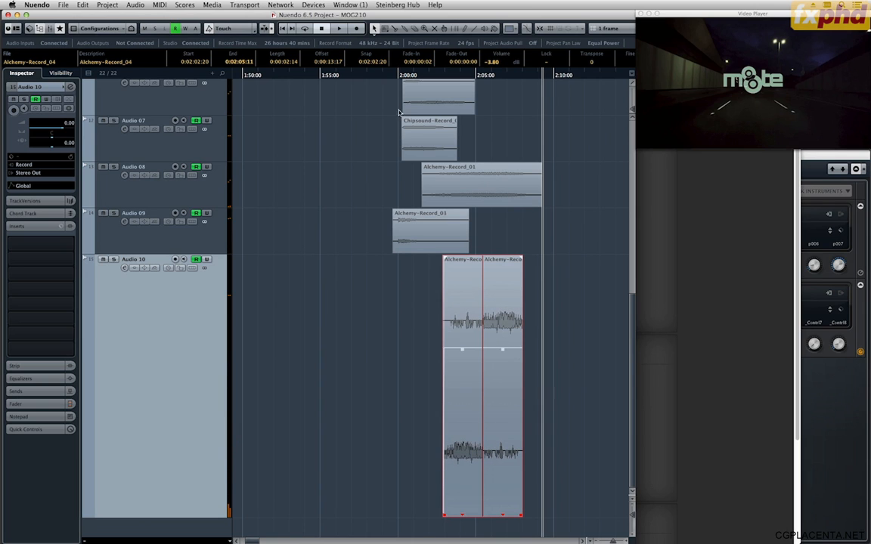
{"action": "left_click", "coordinate": [395, 85]}
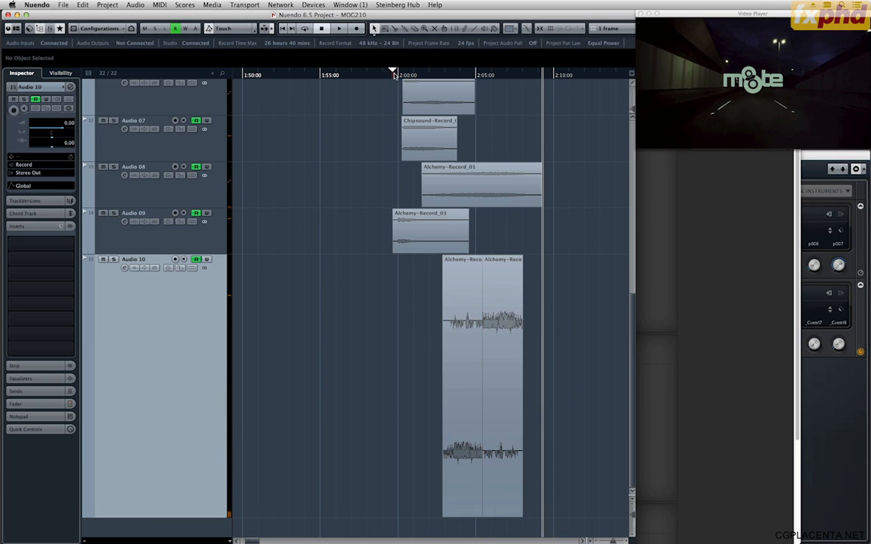
Shrink Audio 10 to the height of its neighbouring tracks and play the full mix against the video from just before 2:00:00.
{"action": "left_click", "coordinate": [394, 76]}
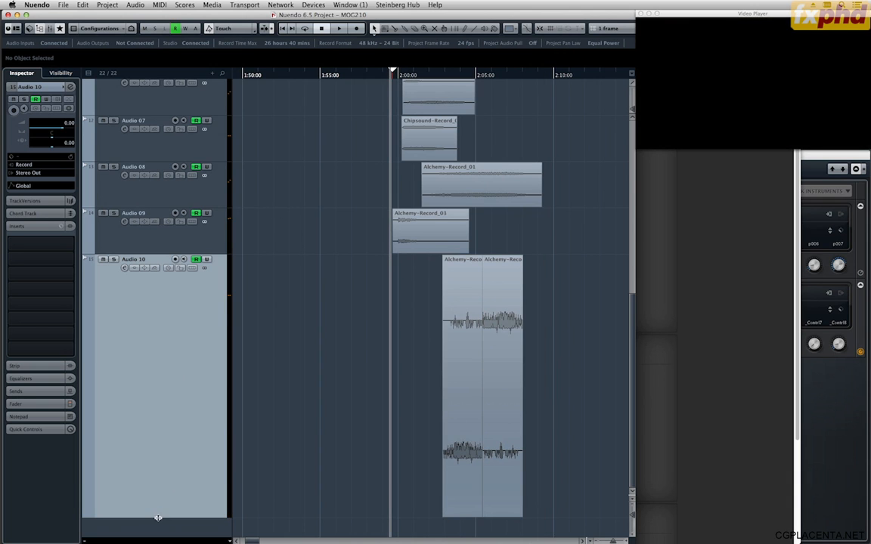
{"action": "left_click_drag", "start_coordinate": [158, 518], "coordinate": [168, 299]}
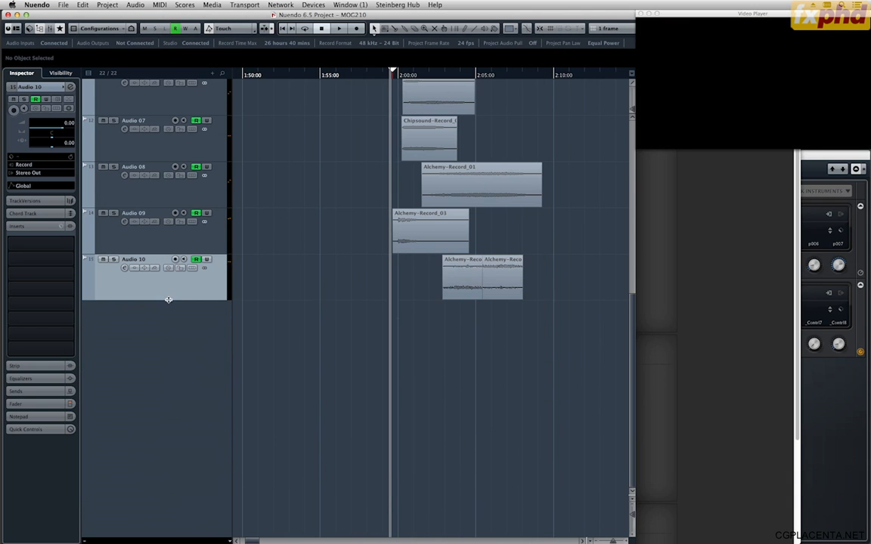
{"action": "scroll", "coordinate": [172, 305], "scroll_direction": "up", "scroll_amount": 5}
{"action": "key", "text": "space"}
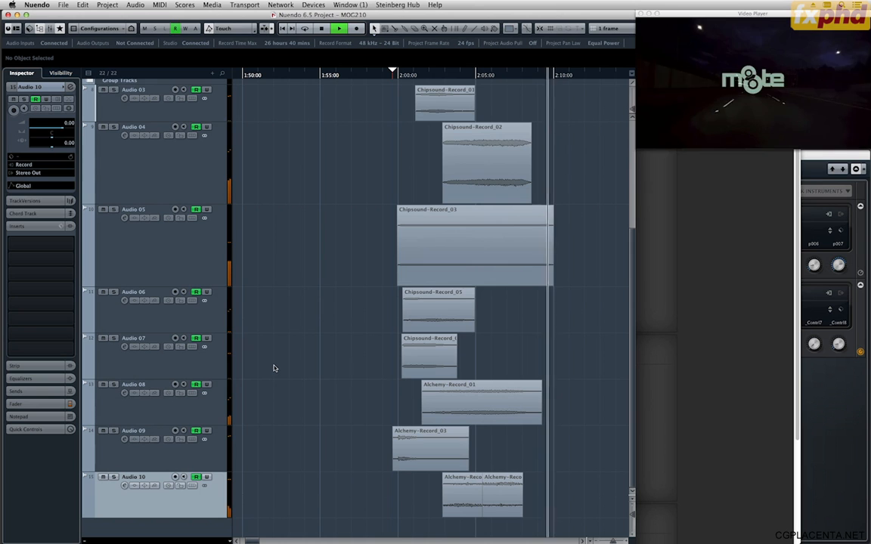
{"action": "key", "text": "space"}
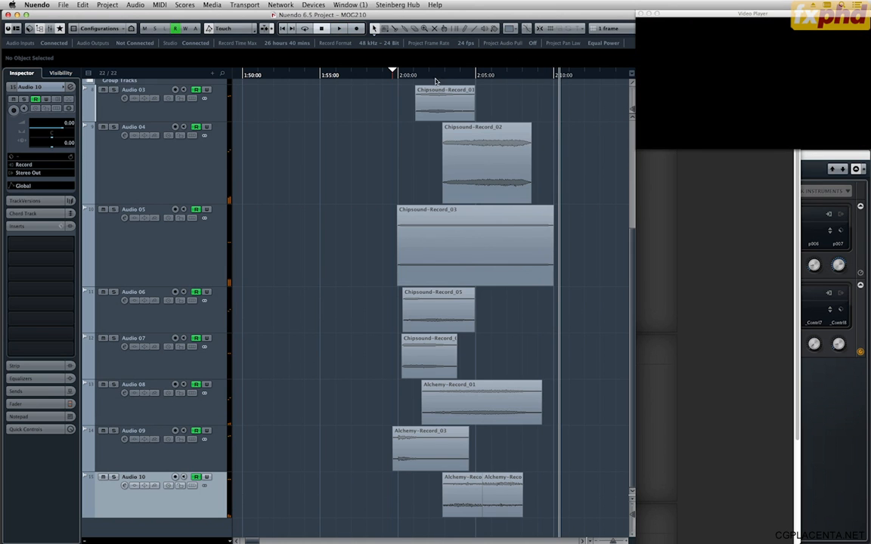
{"action": "key", "text": "space"}
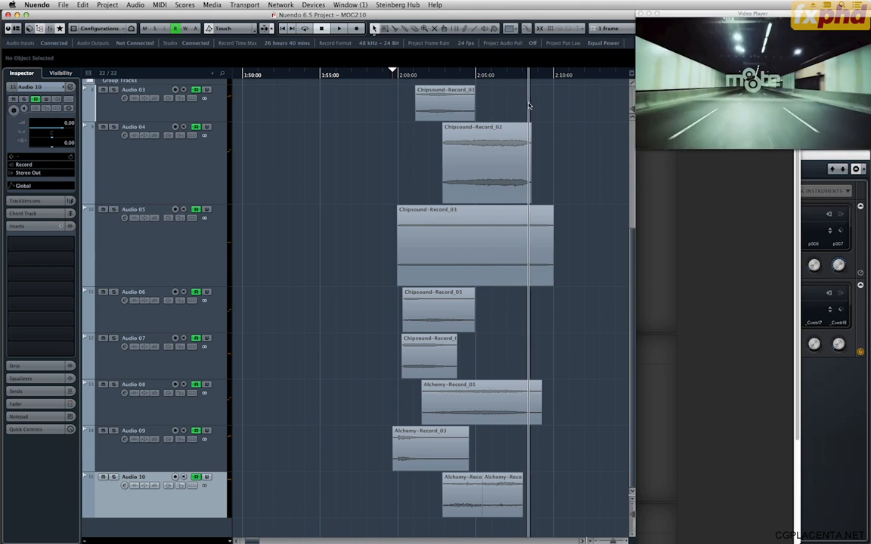
Duplicate Alchemy-Record_03 directly after itself on Audio 09, reverse the copy and slip its audio to an offset of 0:00:01:06.
{"action": "mouse_move", "coordinate": [528, 106]}
{"action": "left_mouse_down"}
{"action": "mouse_move", "coordinate": [517, 103]}
{"action": "mouse_move", "coordinate": [525, 102]}
{"action": "left_mouse_up"}
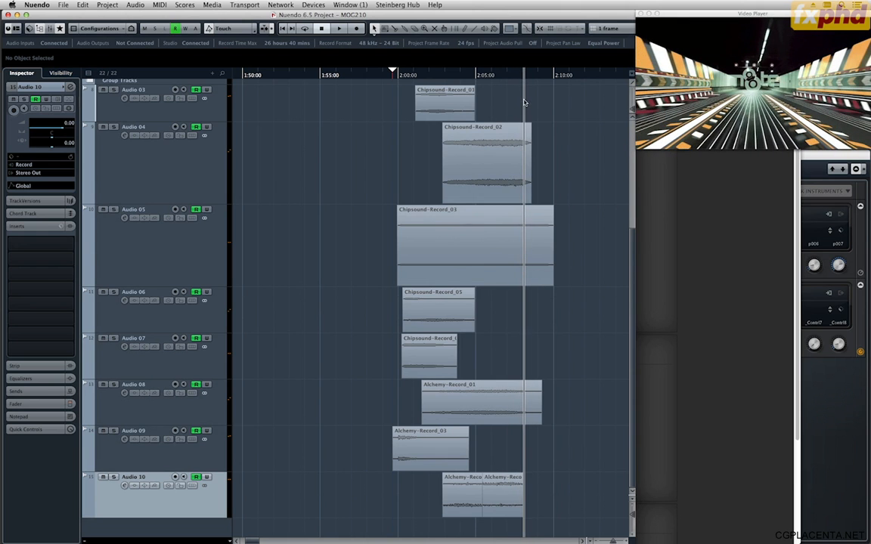
{"action": "left_click", "coordinate": [423, 437]}
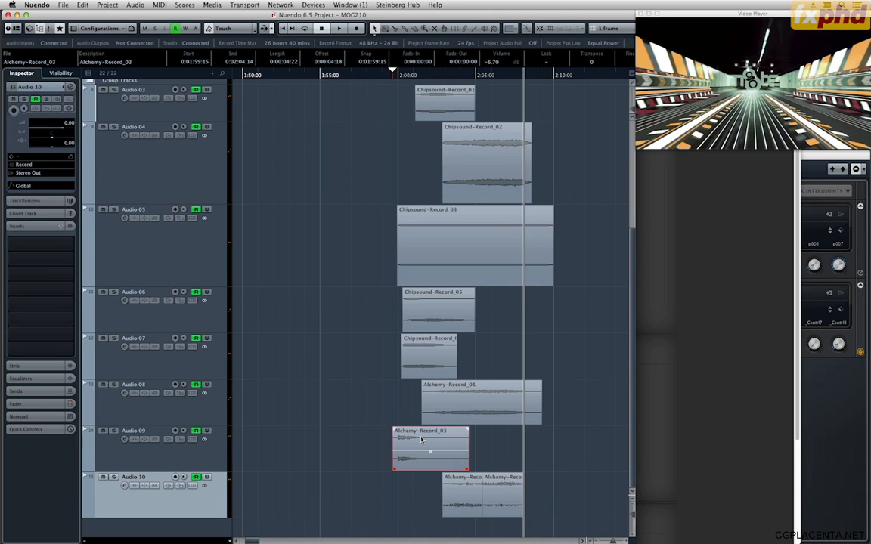
{"action": "key", "text": "super+d"}
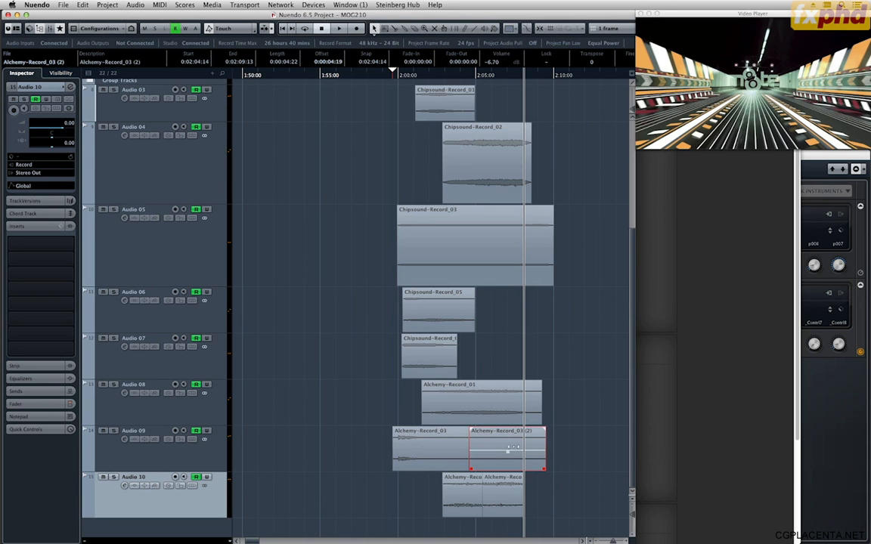
{"action": "key", "text": "g"}
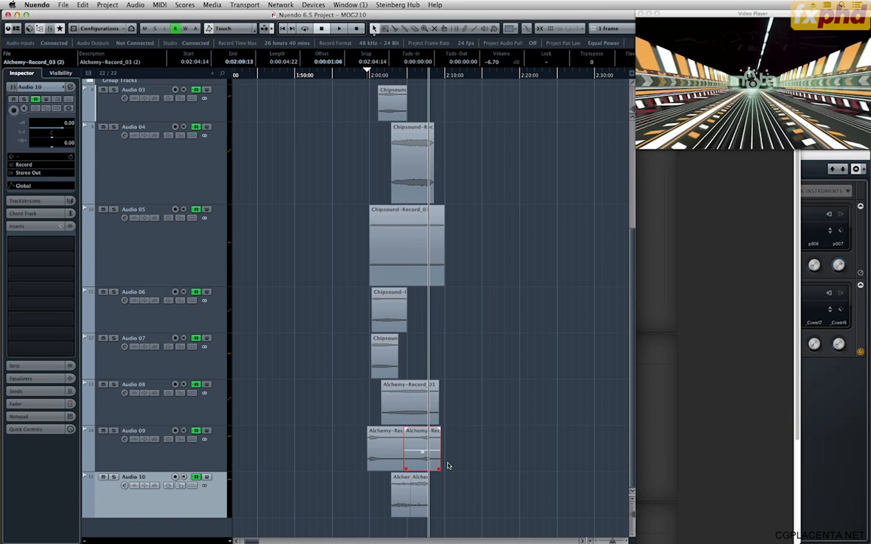
Set the reversed copy's volume to -2.90 dB and play it back with Audio 09 soloed.
{"action": "key", "text": "h"}
{"action": "key", "text": "h"}
{"action": "key", "text": "h"}
{"action": "key", "text": "h"}
{"action": "key", "text": "h"}
{"action": "key", "text": "h"}
{"action": "key", "text": "h"}
{"action": "key", "text": "h"}
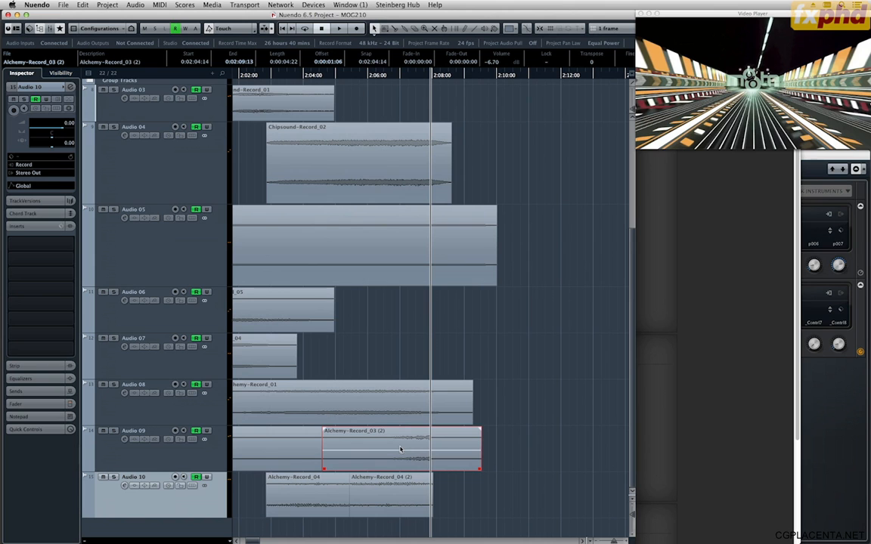
{"action": "left_click", "coordinate": [341, 79]}
{"action": "left_click", "coordinate": [113, 431]}
{"action": "key", "text": "space"}
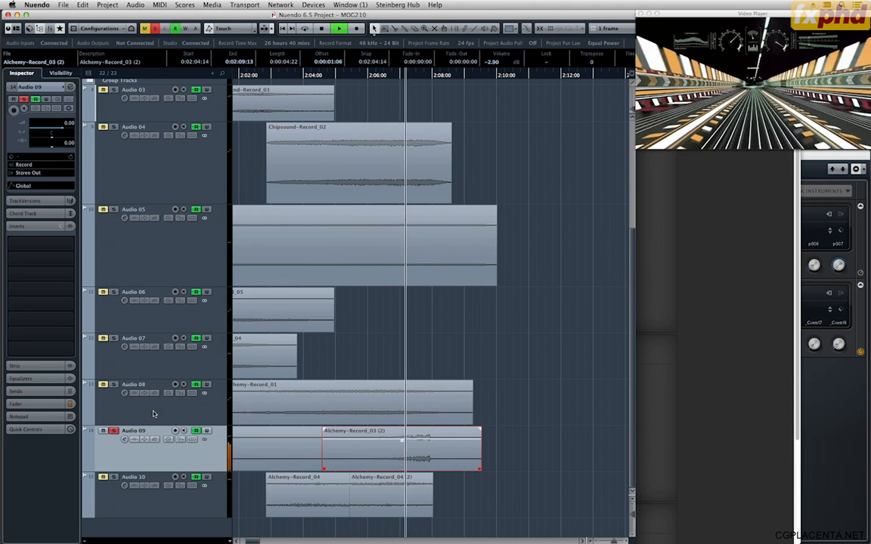
{"action": "key", "text": "space"}
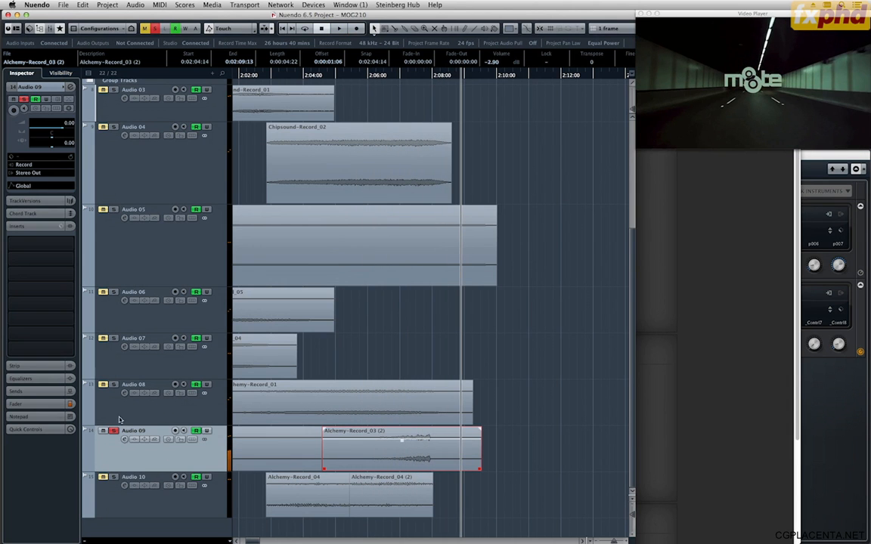
Play the full mix without solo from near the start of the reversed copy on Audio 09.
{"action": "left_click", "coordinate": [331, 75]}
{"action": "key", "text": "space"}
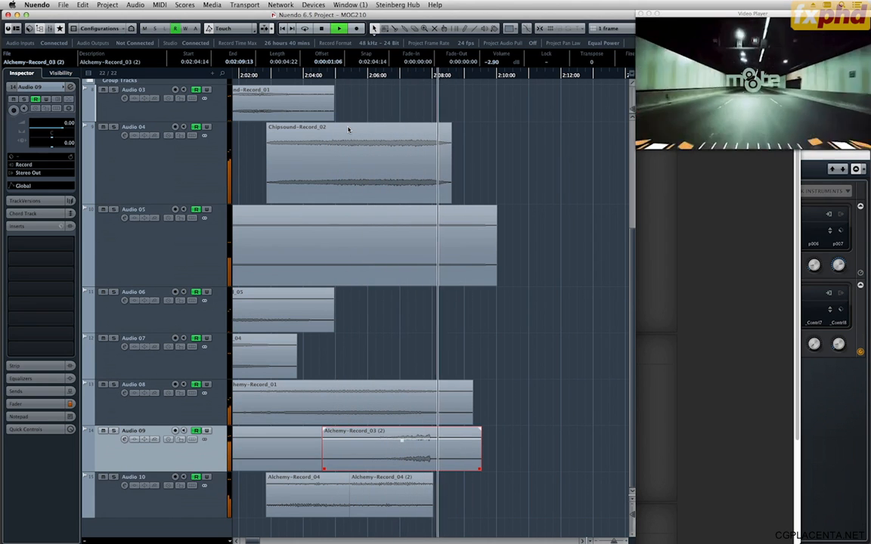
{"action": "key", "text": "space"}
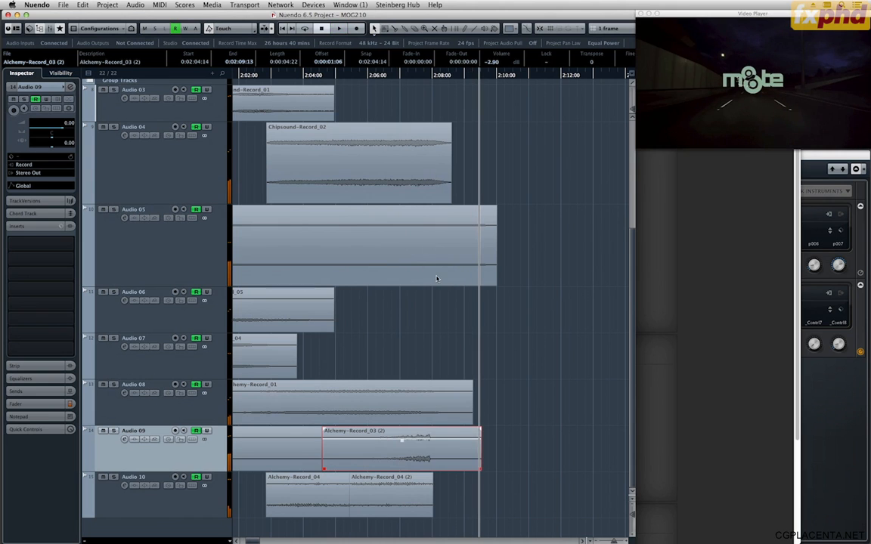
Deselect the reversed copy and check the video against the clips between about 2:05:00 and 2:10:00.
{"action": "left_click", "coordinate": [447, 315]}
{"action": "left_click", "coordinate": [415, 450]}
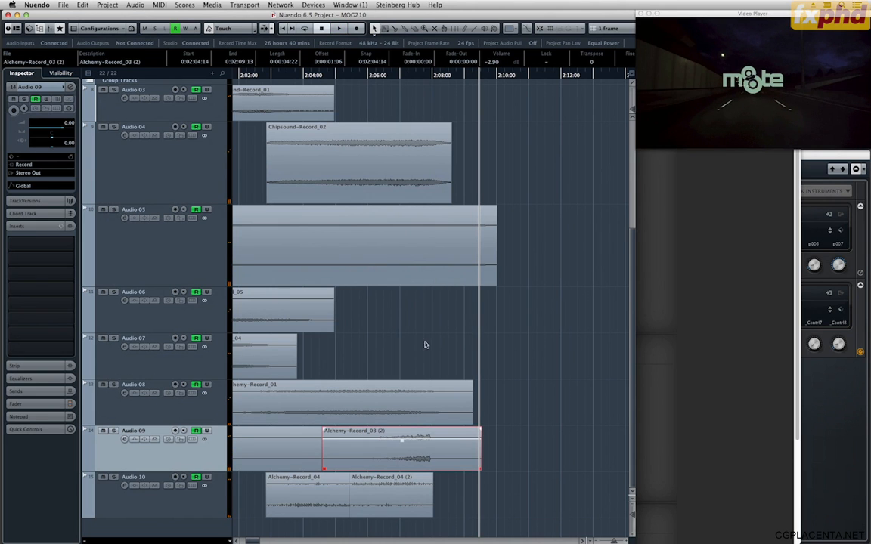
{"action": "key", "text": "g"}
{"action": "key", "text": "g"}
{"action": "key", "text": "g"}
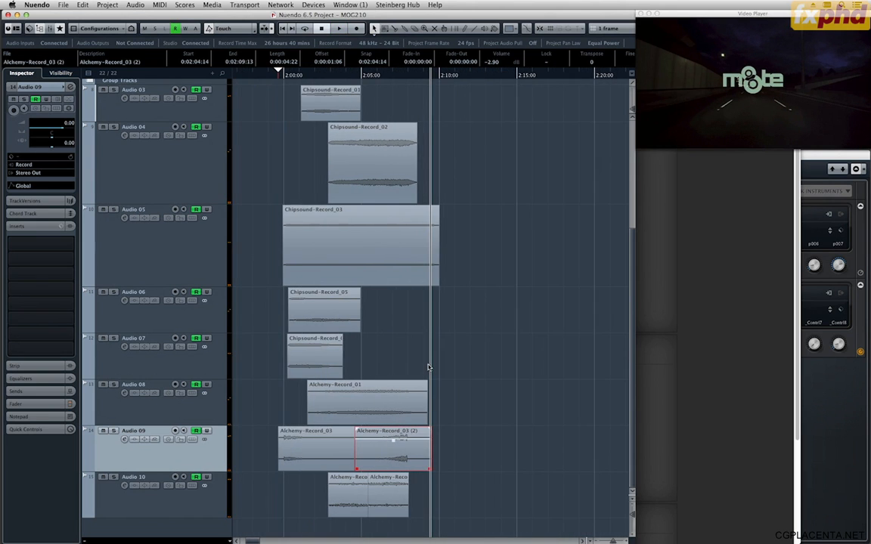
{"action": "left_click", "coordinate": [393, 363]}
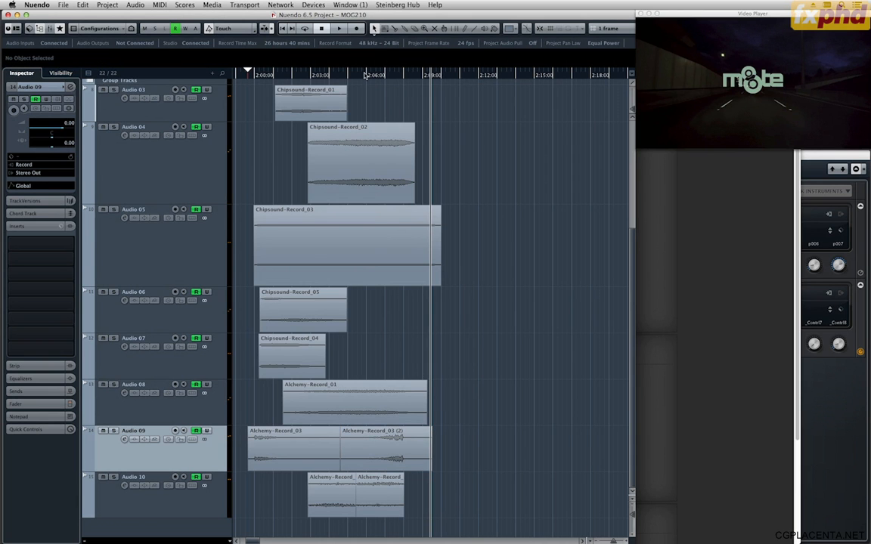
{"action": "left_click", "coordinate": [364, 75]}
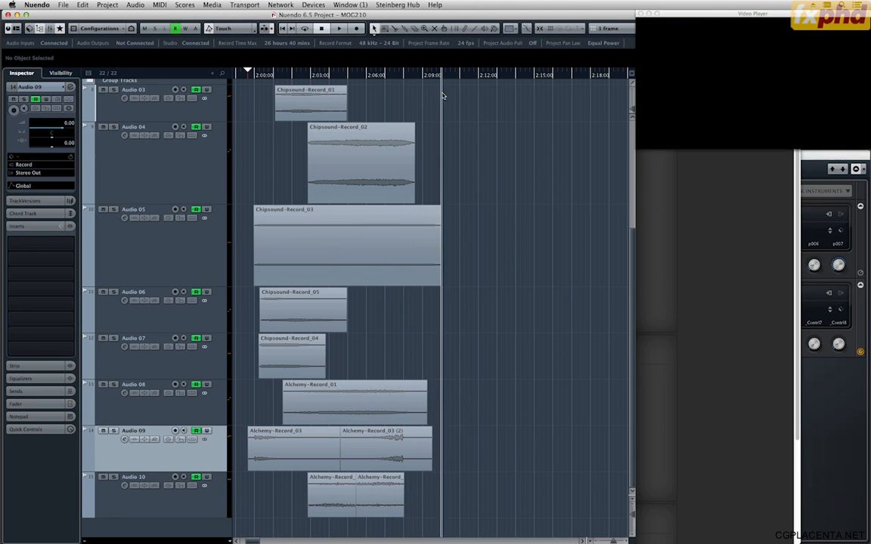
{"action": "left_click", "coordinate": [389, 76]}
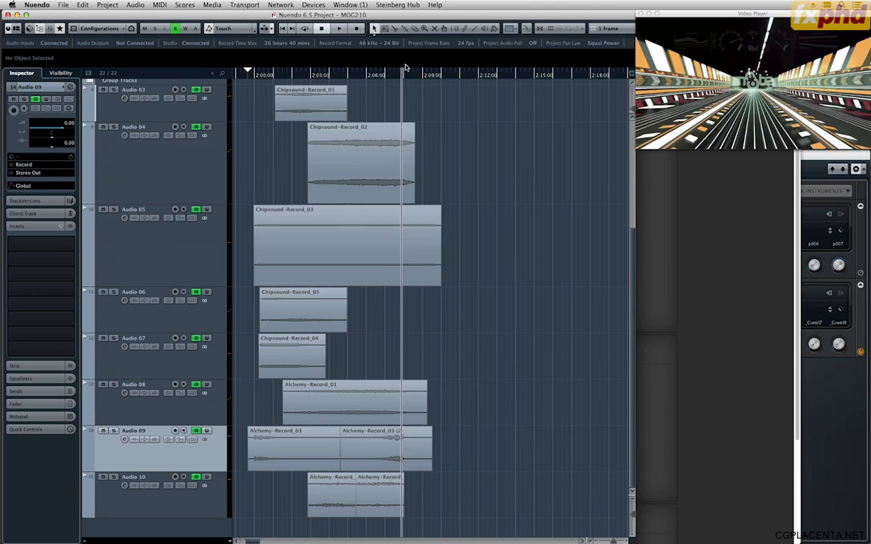